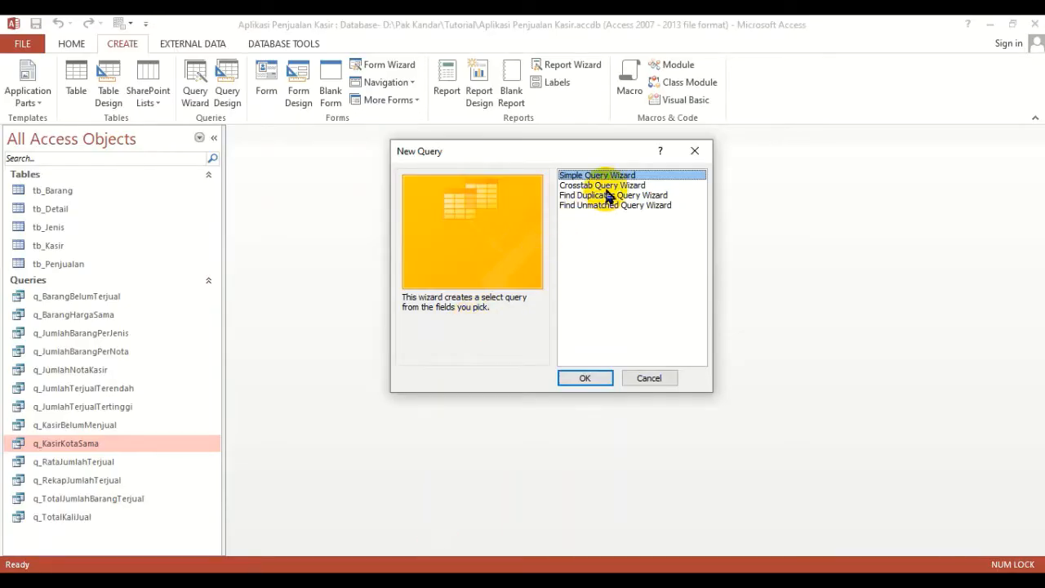
Start a crosstab query with the Crosstab Query Wizard, using the table tb_Kasir as its source.
click(610, 185)
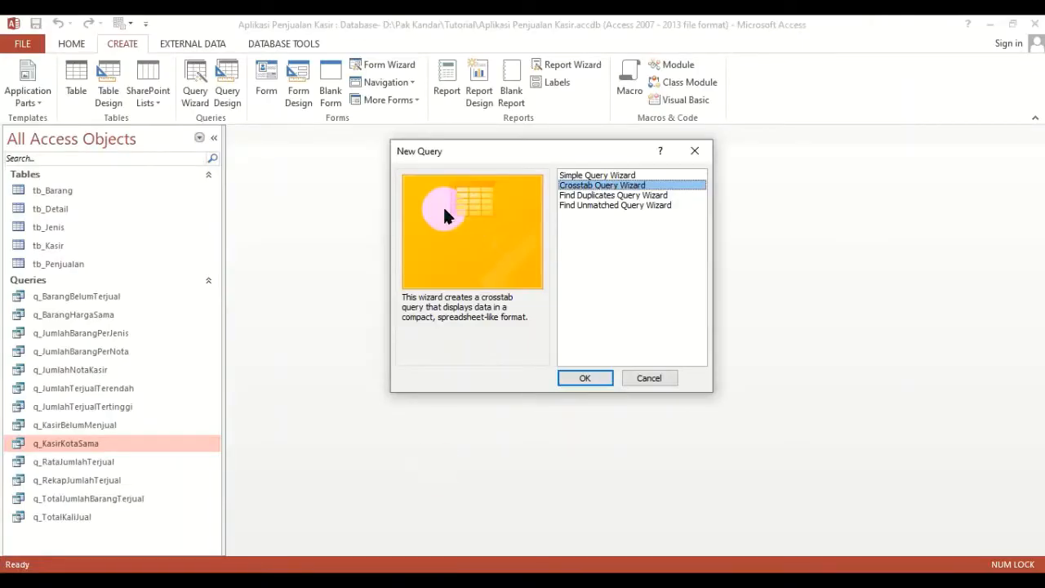
click(612, 205)
click(618, 186)
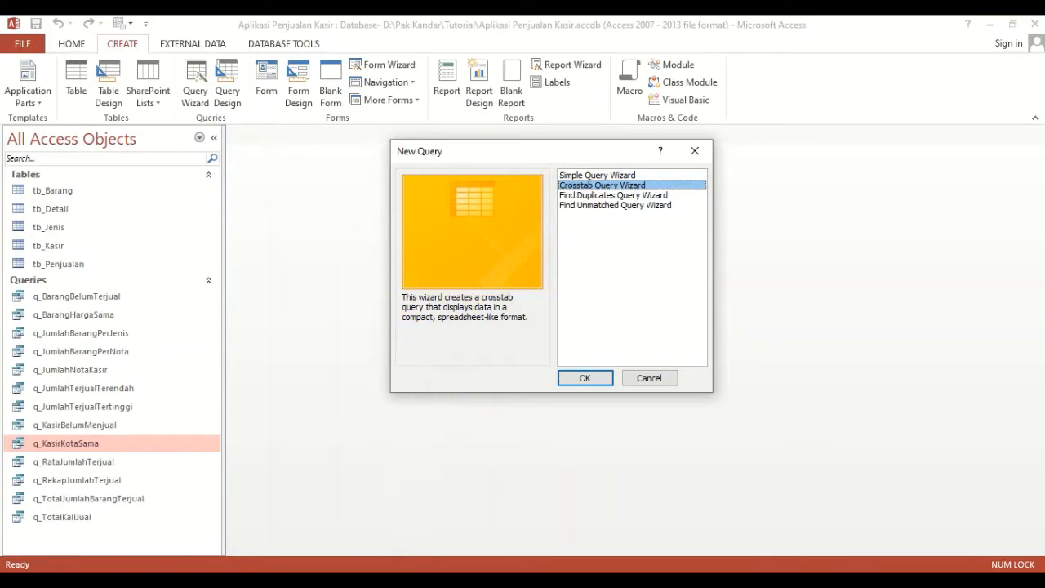
click(393, 580)
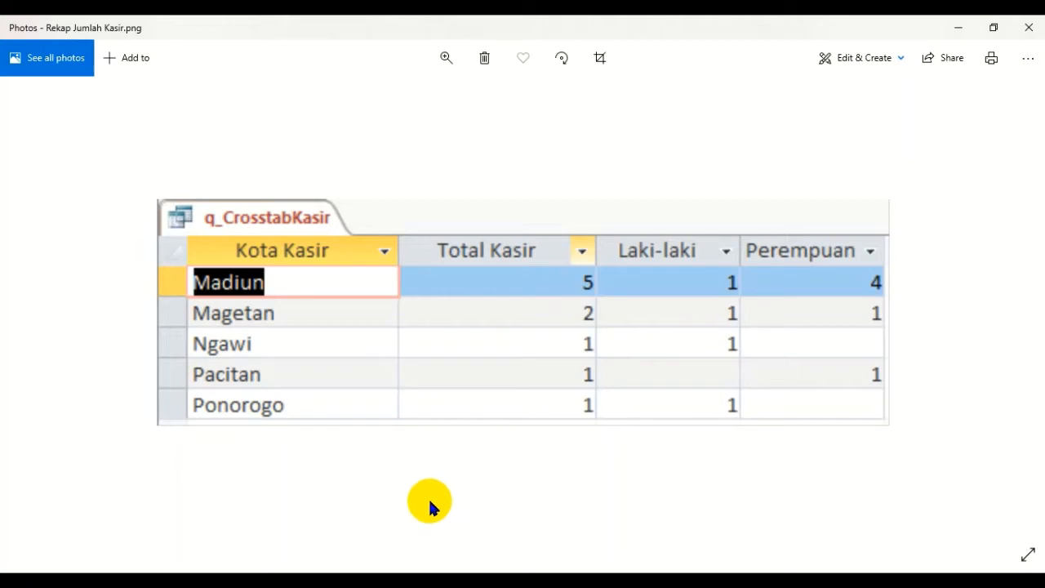
click(416, 581)
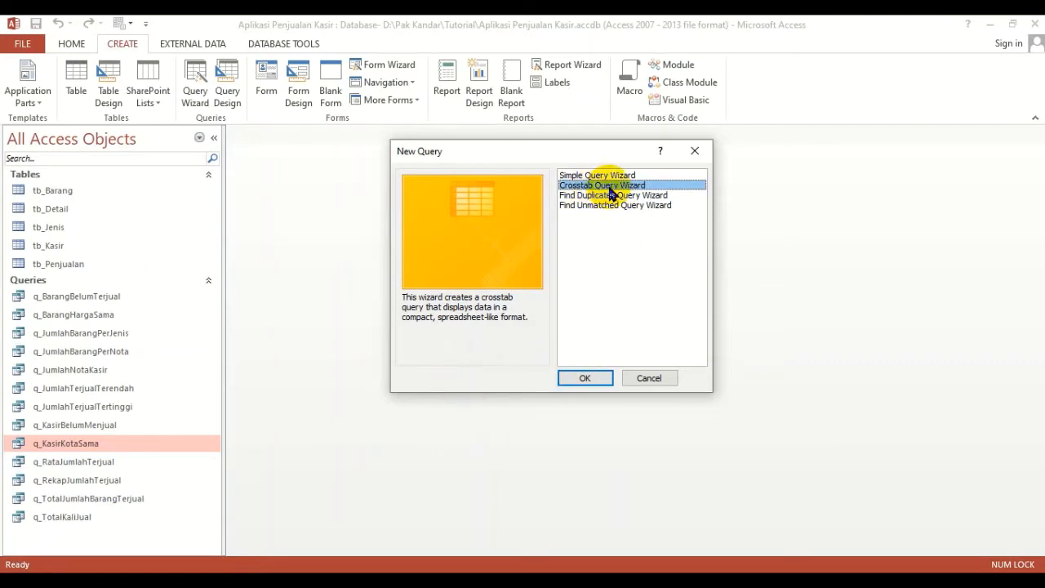
click(591, 377)
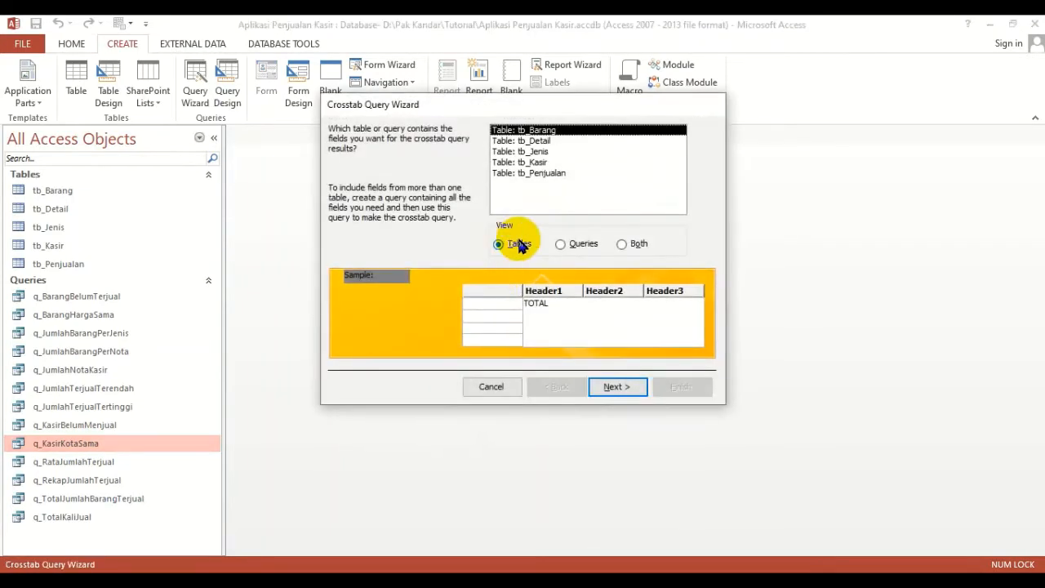
click(540, 162)
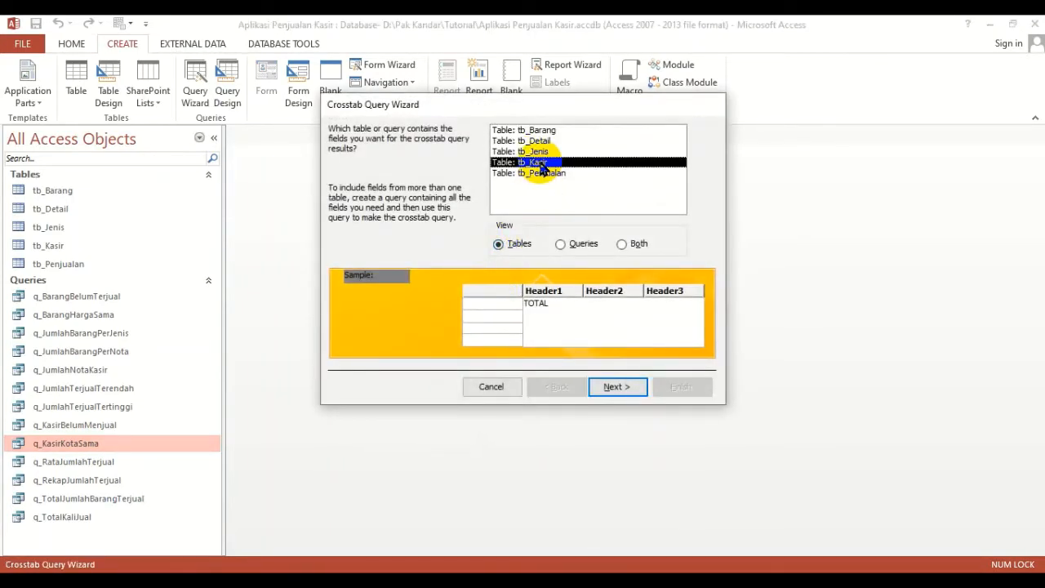
click(612, 387)
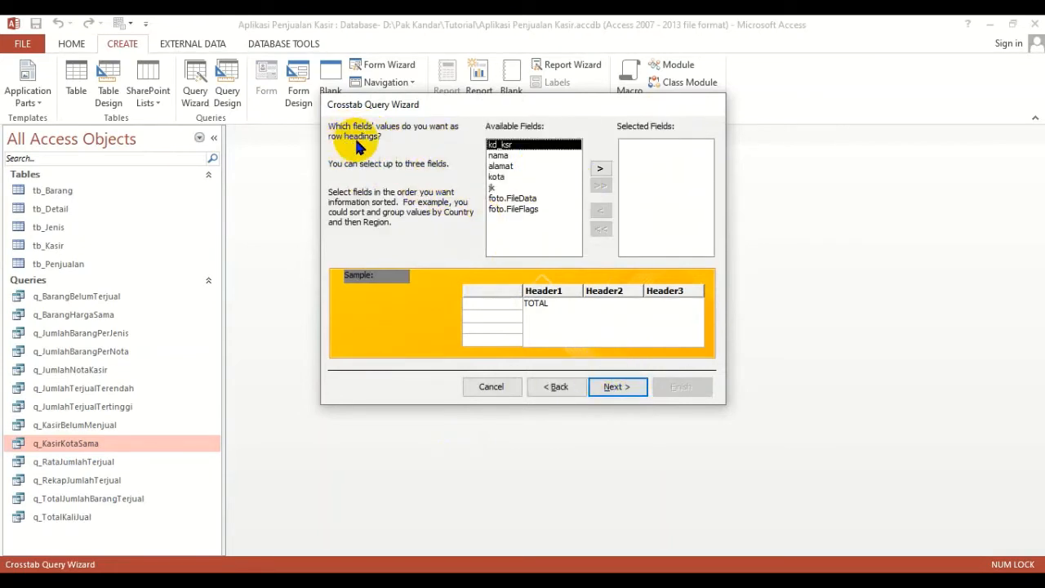
Use the kota field for the row headings and the jk field for the column headings.
click(378, 584)
click(500, 166)
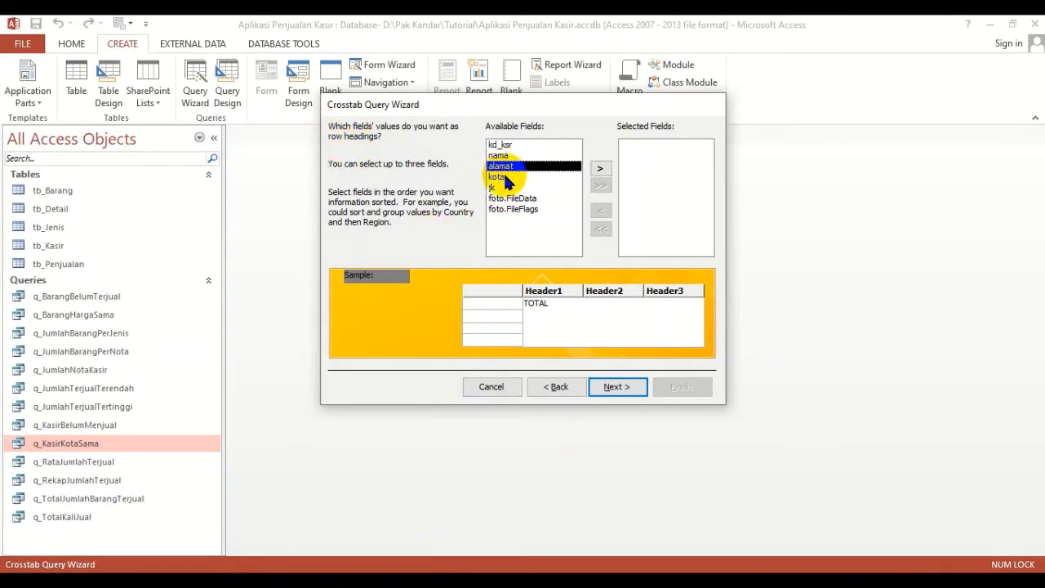
click(504, 177)
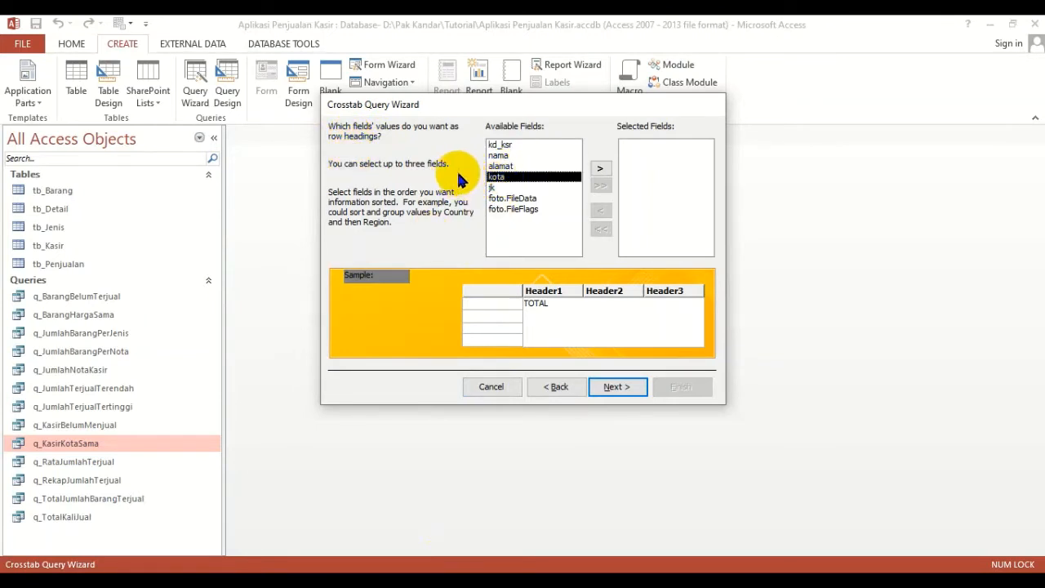
click(599, 168)
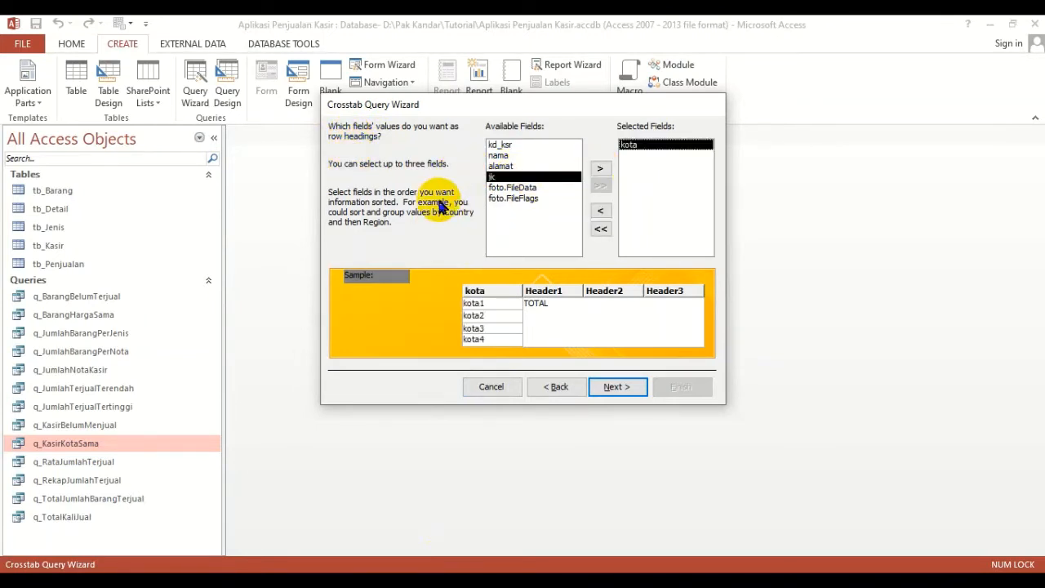
click(614, 387)
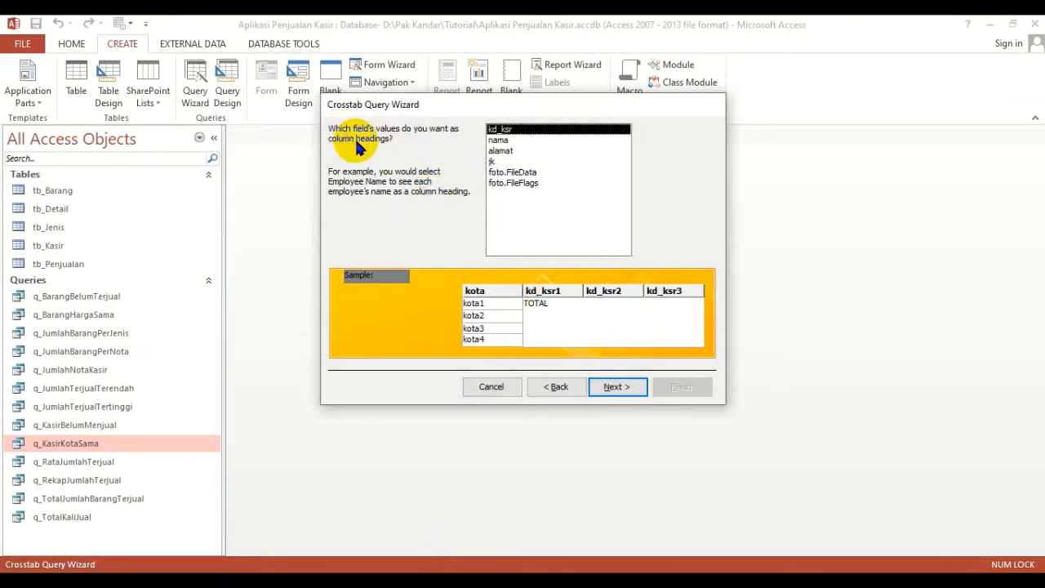
click(500, 163)
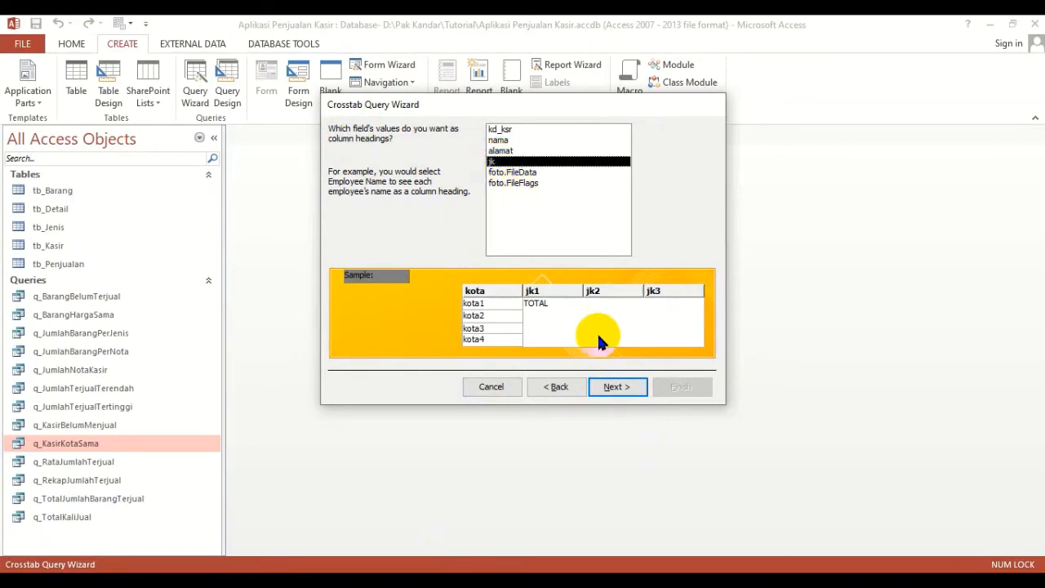
click(615, 386)
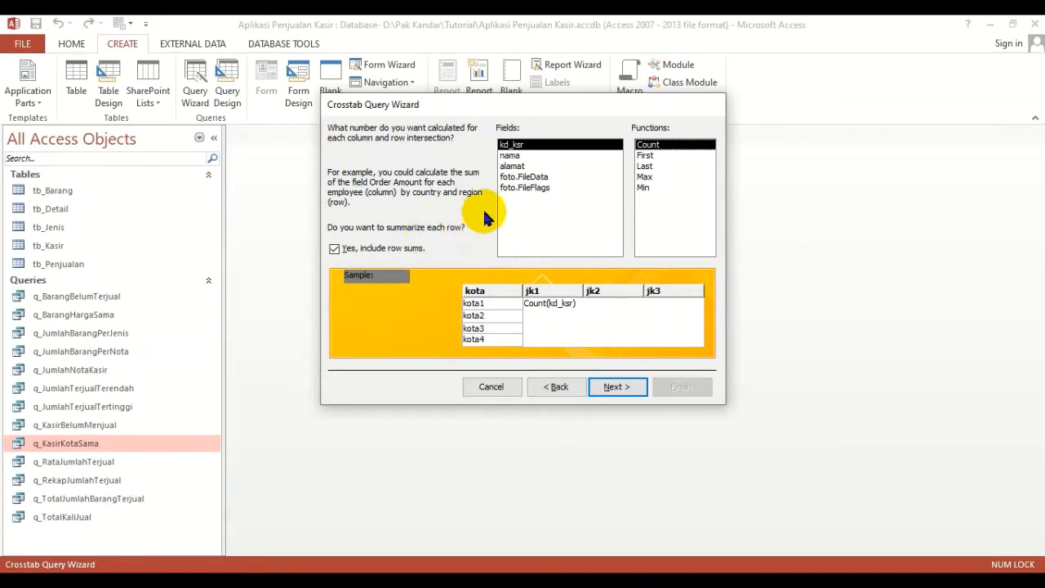
Choose the Count of kd_ksr as the value calculated at each row and column intersection.
click(522, 157)
click(527, 166)
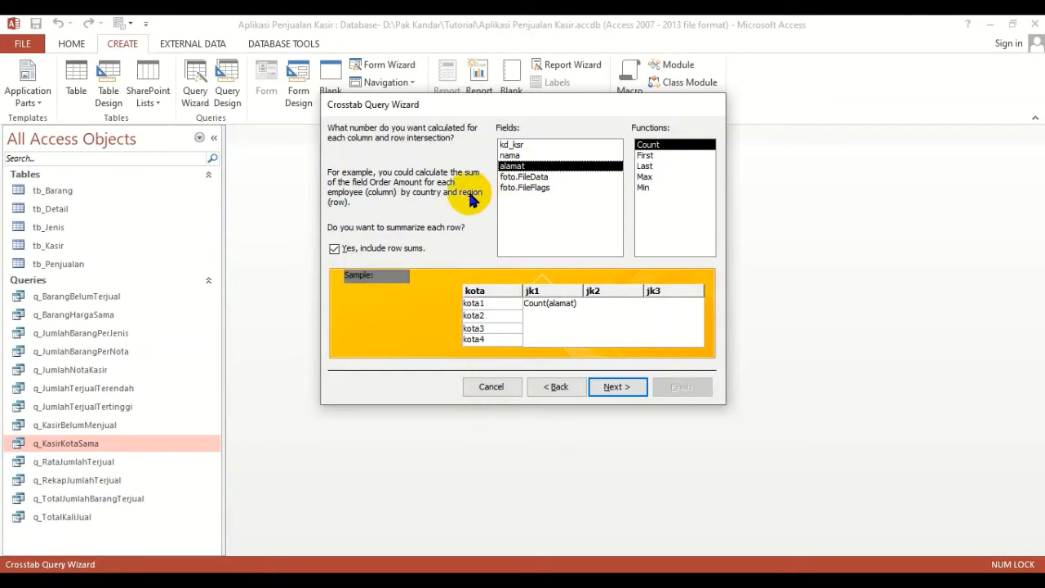
click(512, 146)
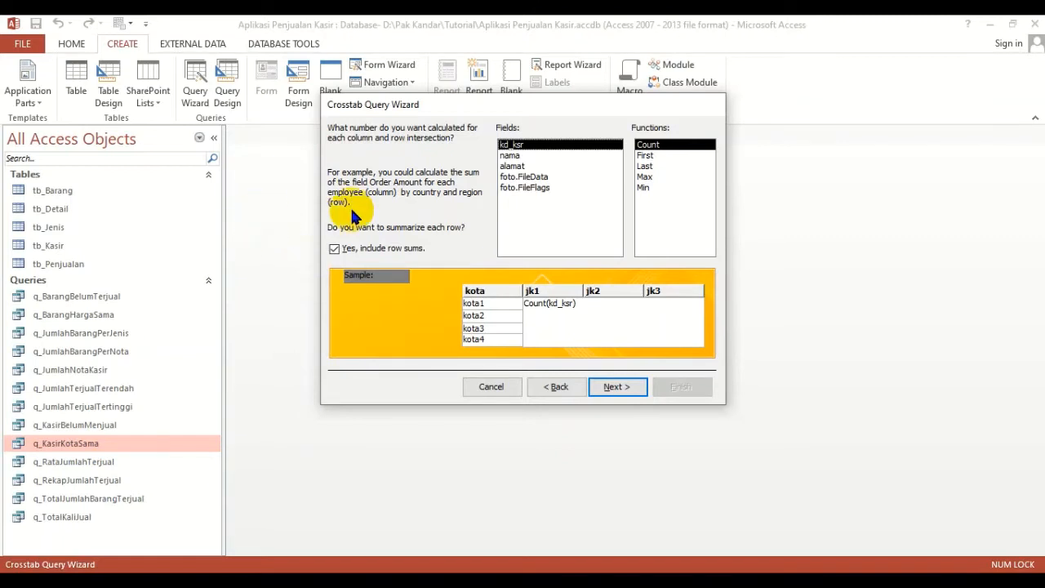
click(515, 177)
click(512, 144)
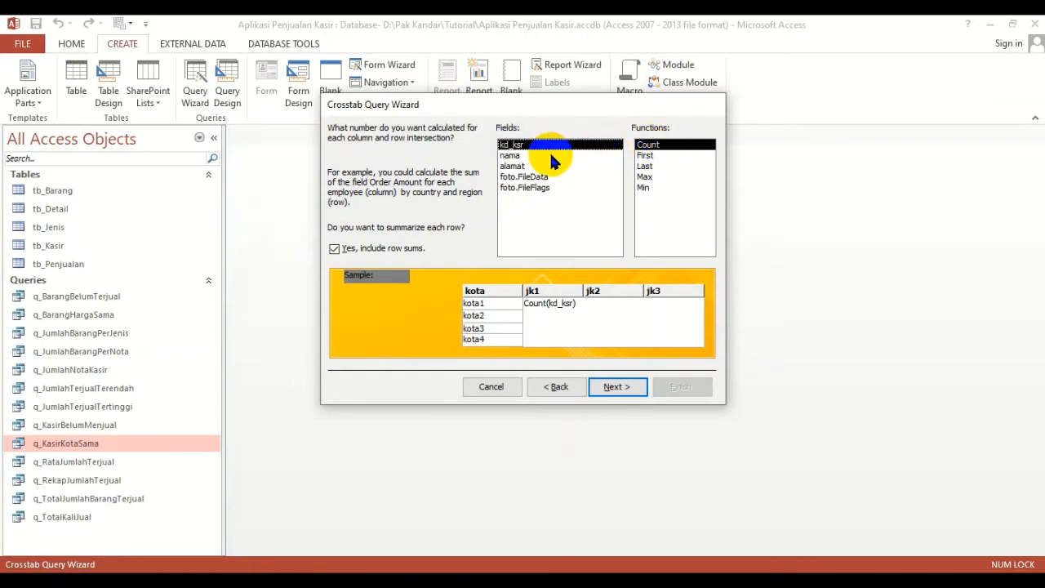
click(513, 145)
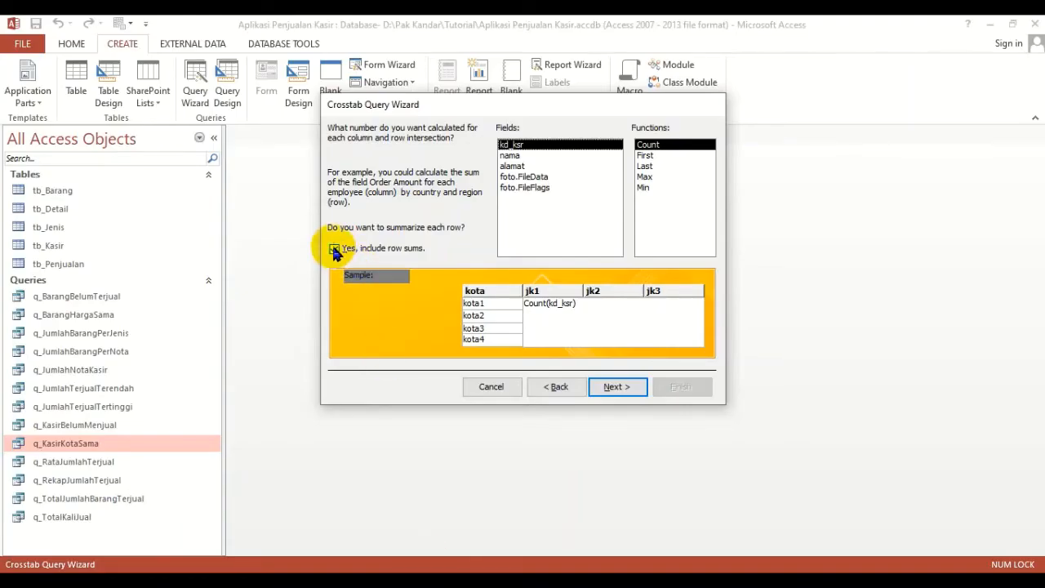
Include row sums in the crosstab query and proceed to naming the query.
click(333, 248)
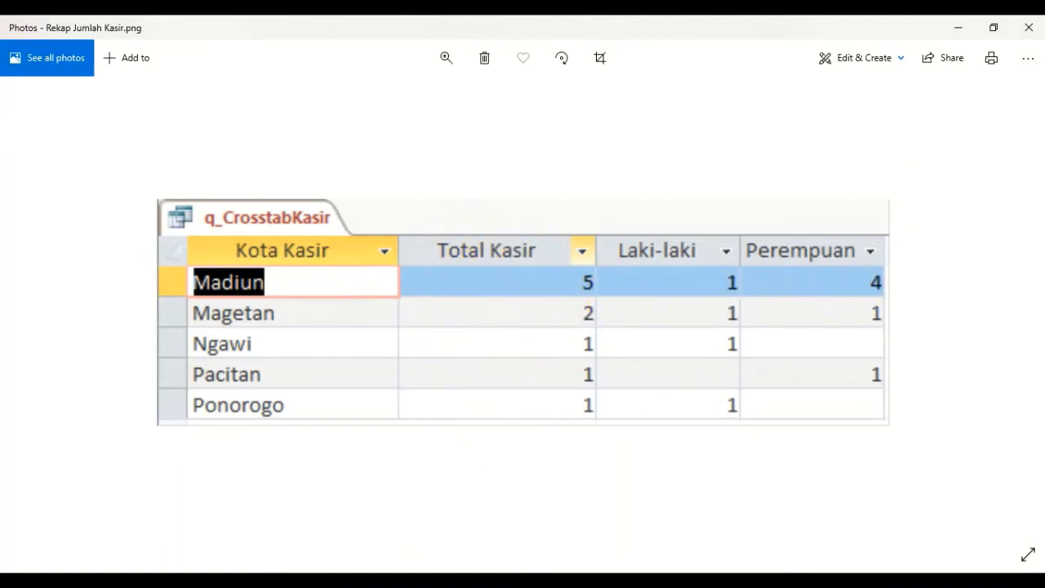
mouse_move(431, 581)
click(431, 516)
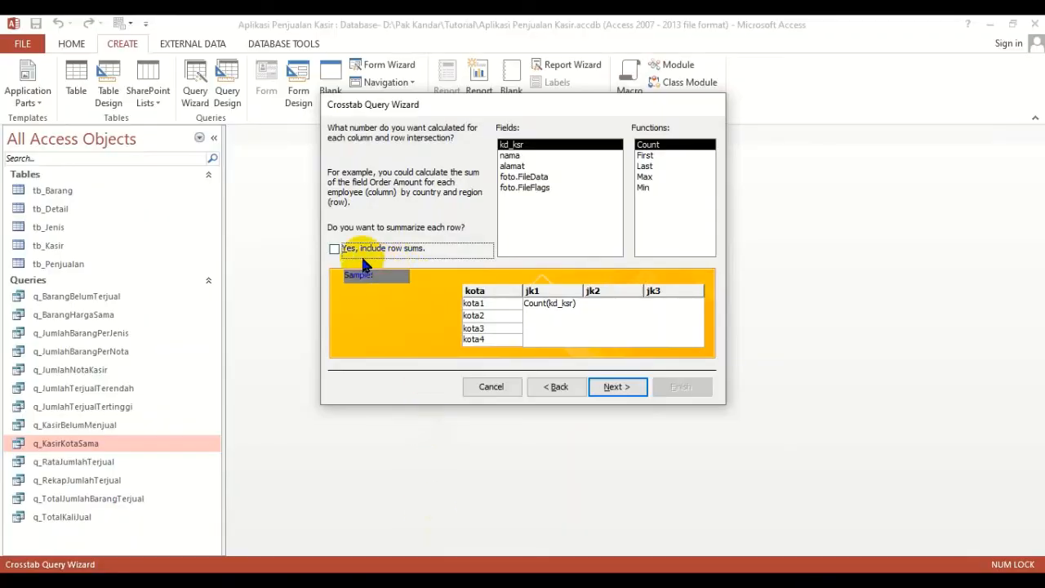
click(334, 248)
click(334, 249)
click(359, 248)
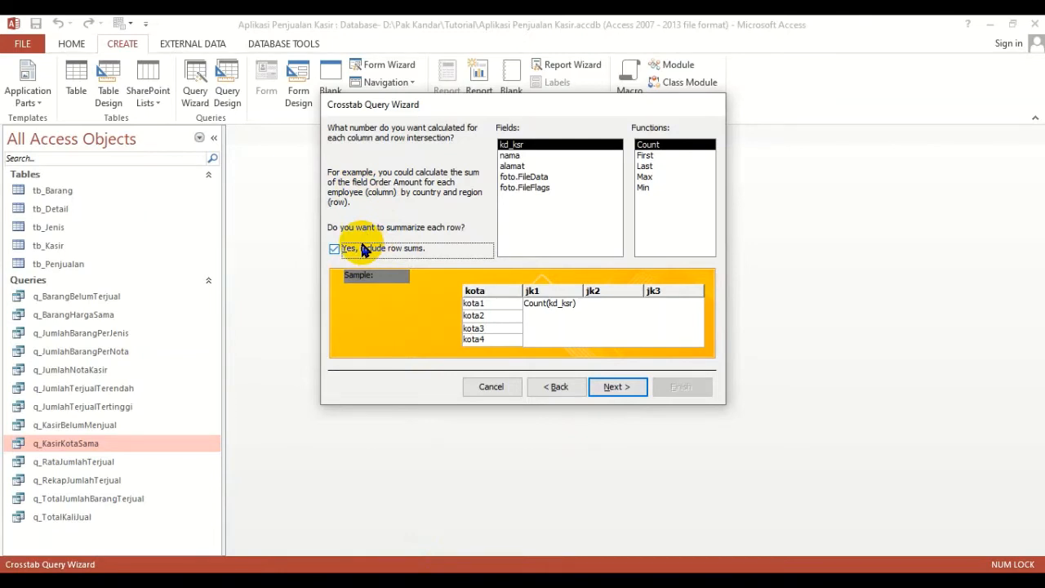
click(631, 389)
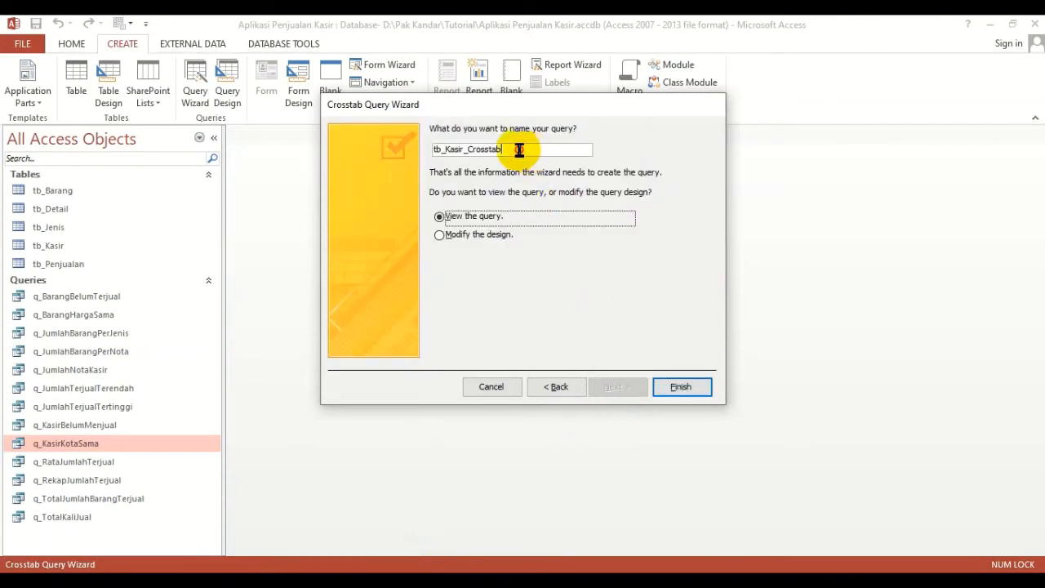
Name the query q_JmlKasirPerKota and finish the wizard with the option to view the query.
drag(517, 150, 386, 155)
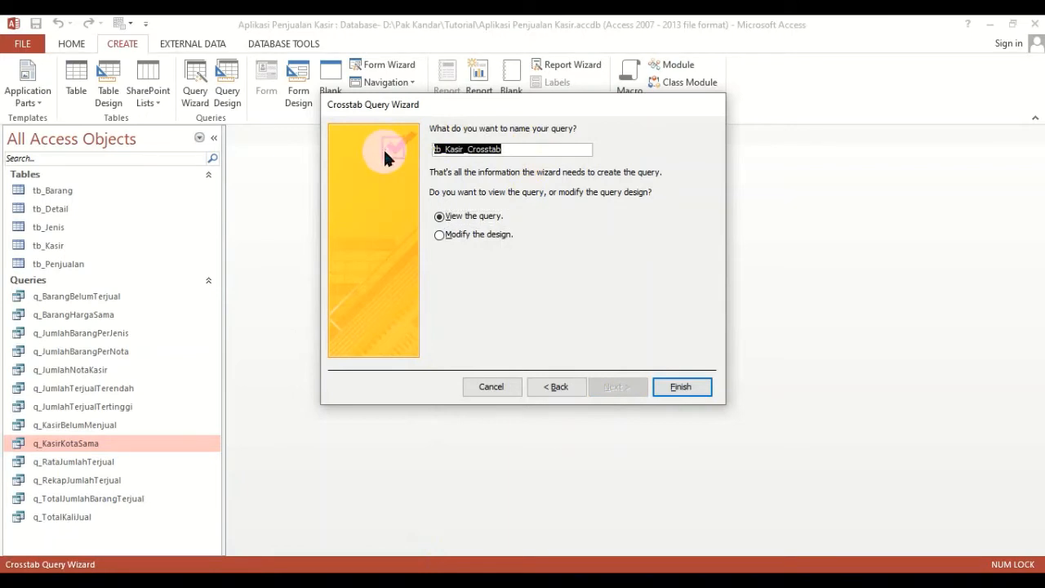
text(q_Jml)
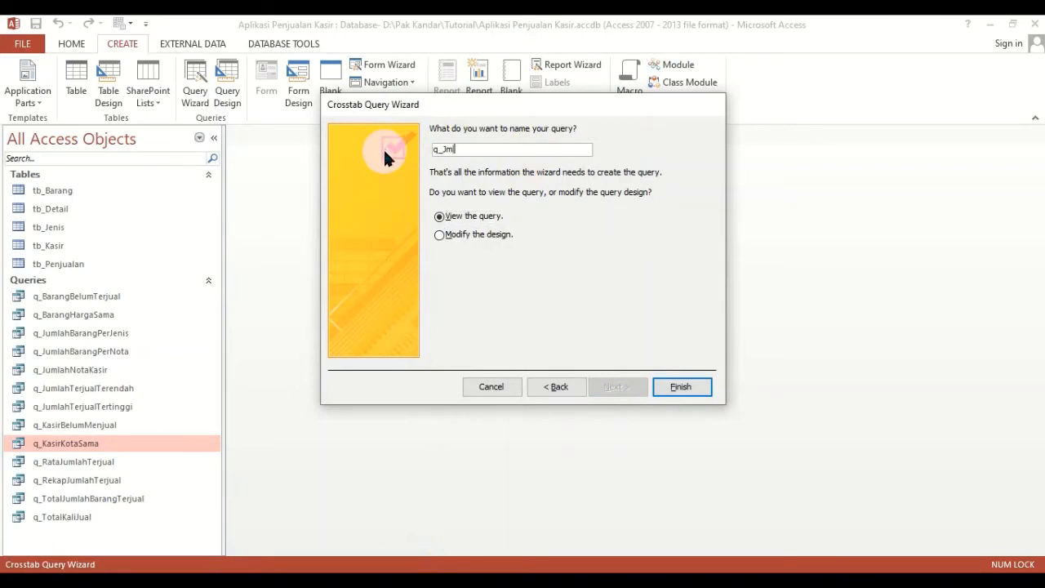
text(KasirPerKota)
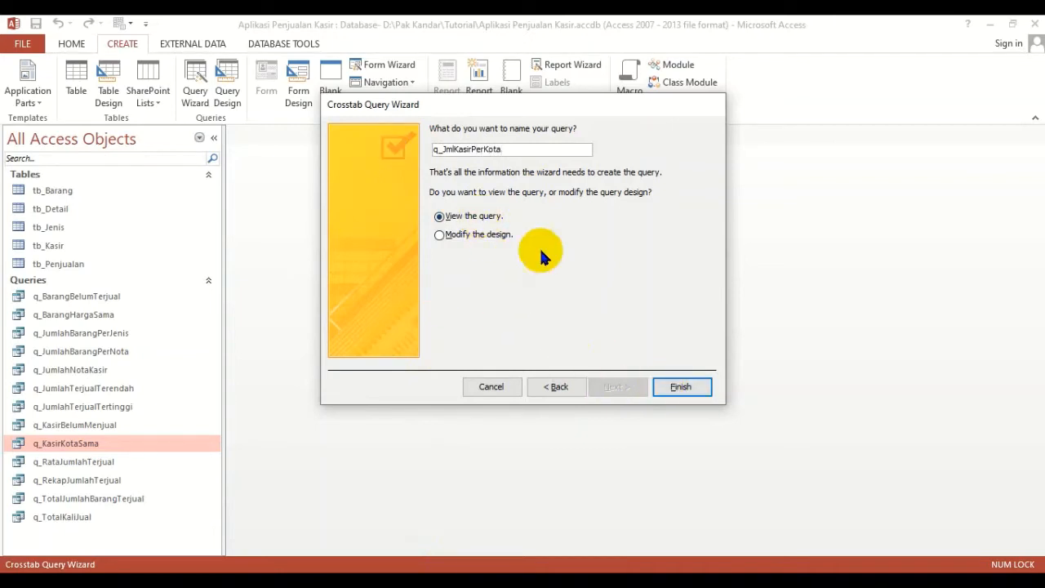
click(676, 390)
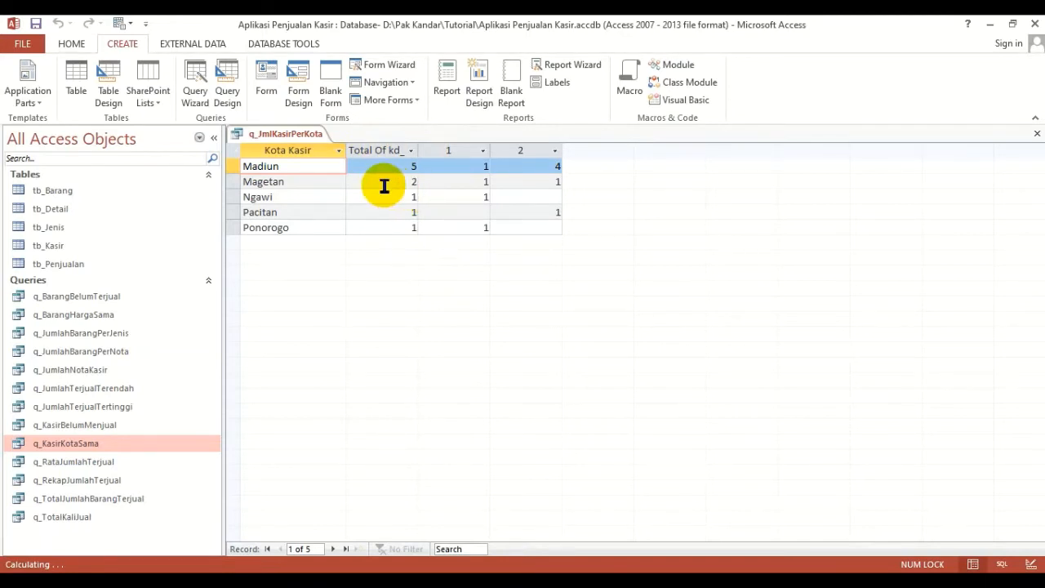
Switch the q_JmlKasirPerKota query to Design View and make more room for the design grid, closing the Property Sheet.
click(384, 151)
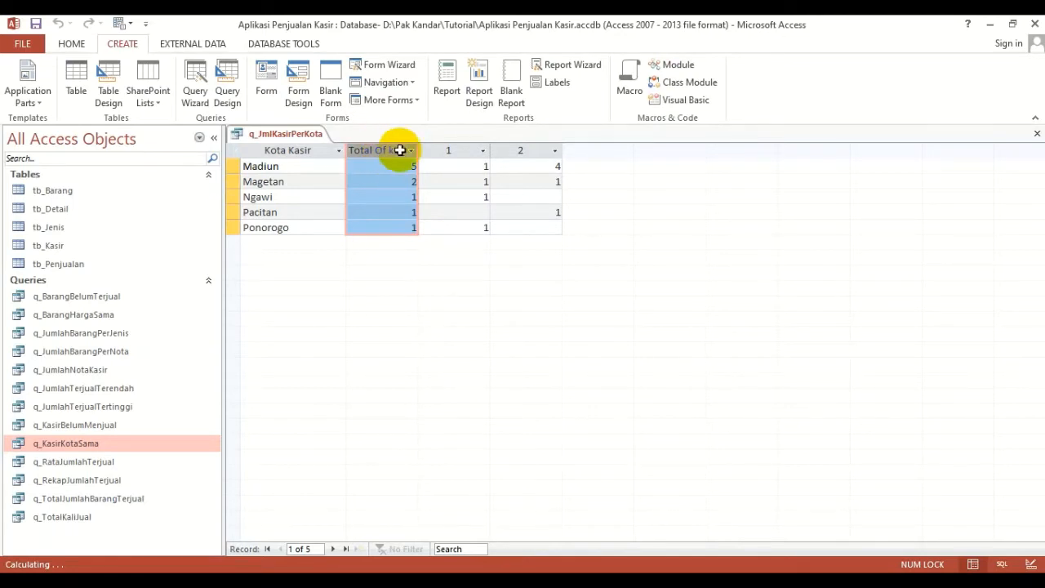
click(439, 179)
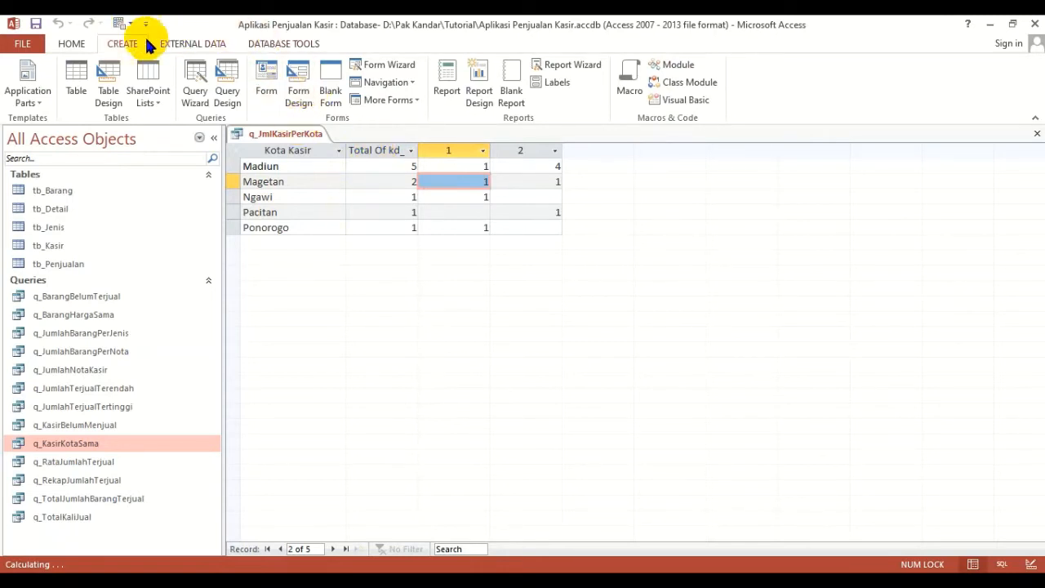
click(74, 45)
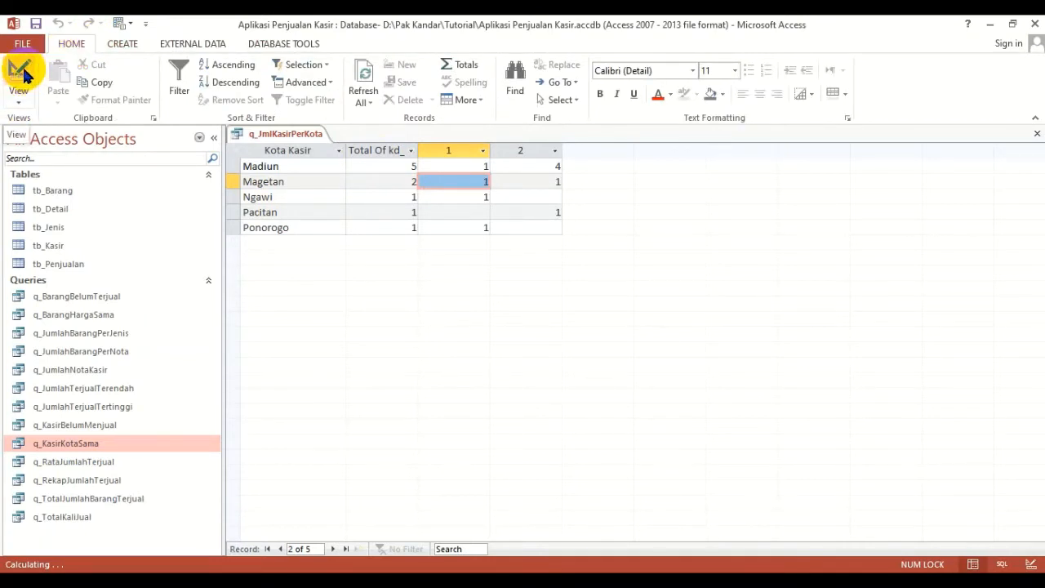
click(20, 88)
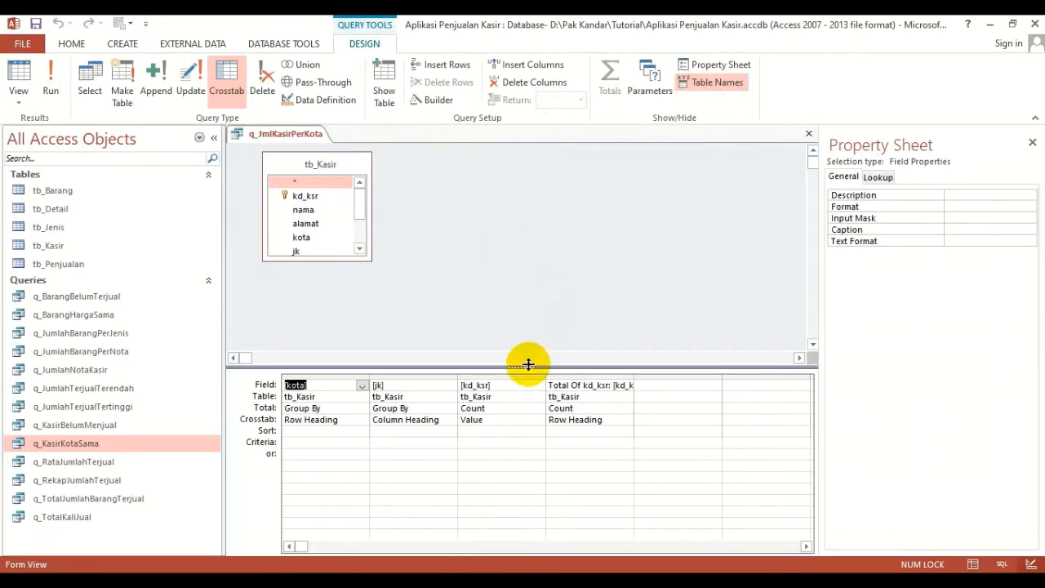
drag(521, 365, 588, 310)
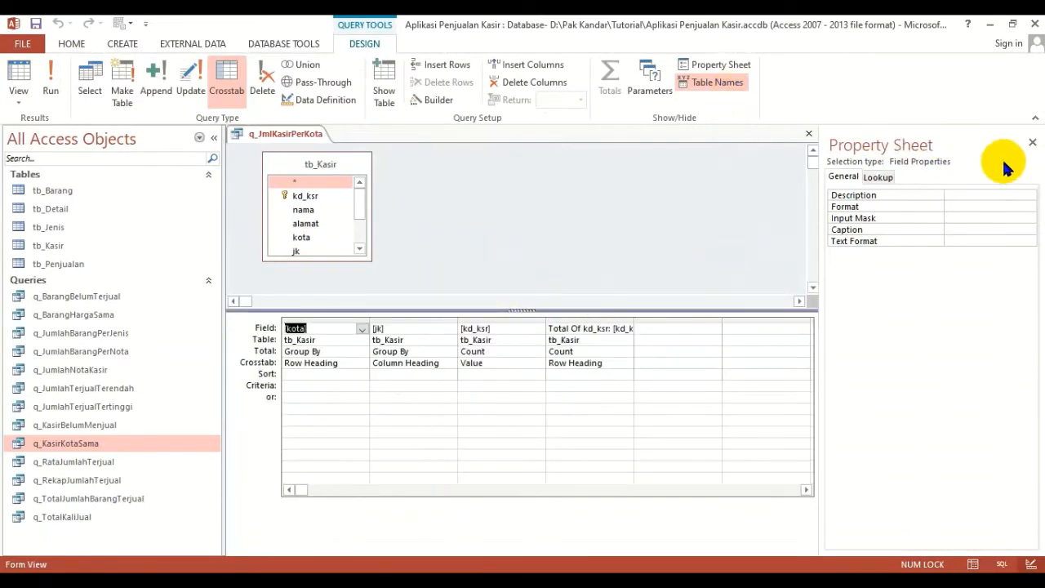
click(1031, 143)
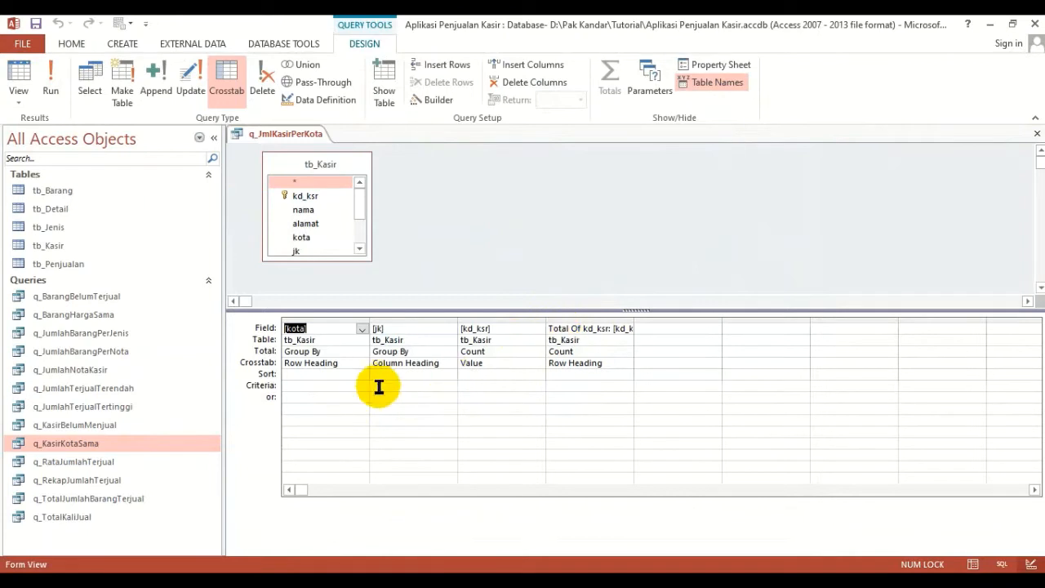
Examine the kota, jk, kd_ksr and row total columns in the crosstab design grid.
click(326, 408)
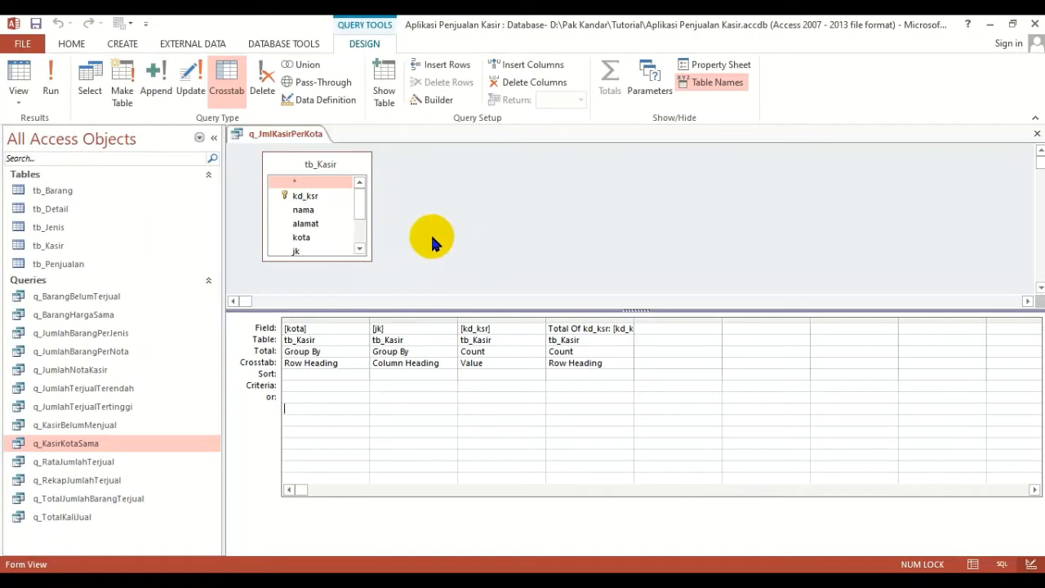
click(317, 317)
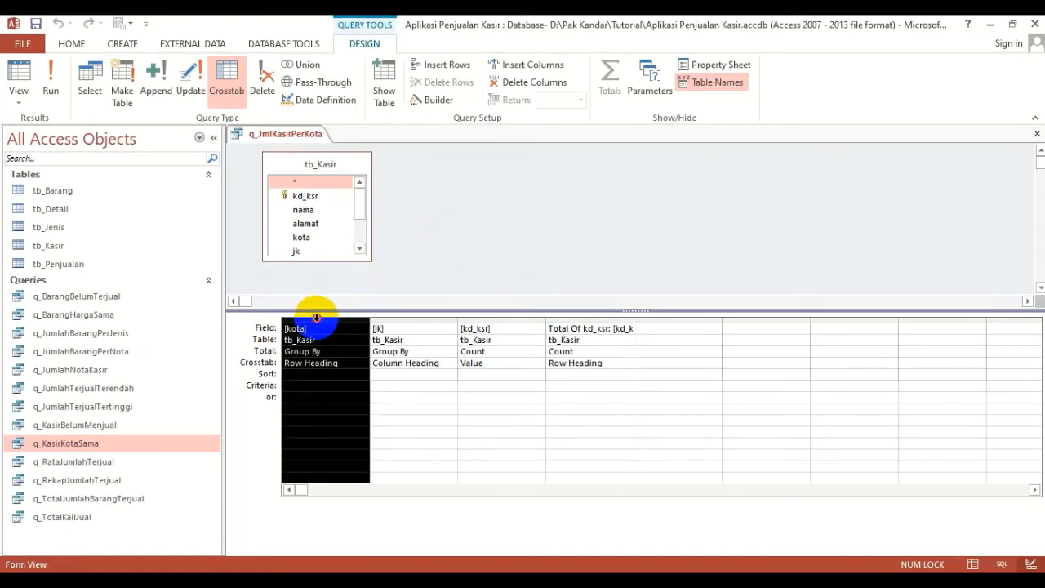
drag(317, 317, 488, 317)
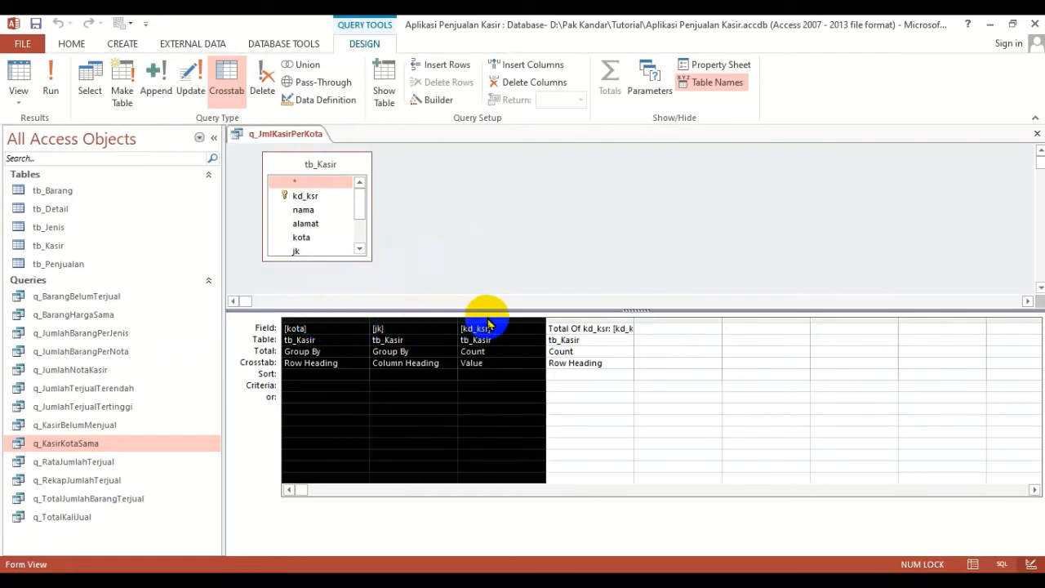
click(571, 320)
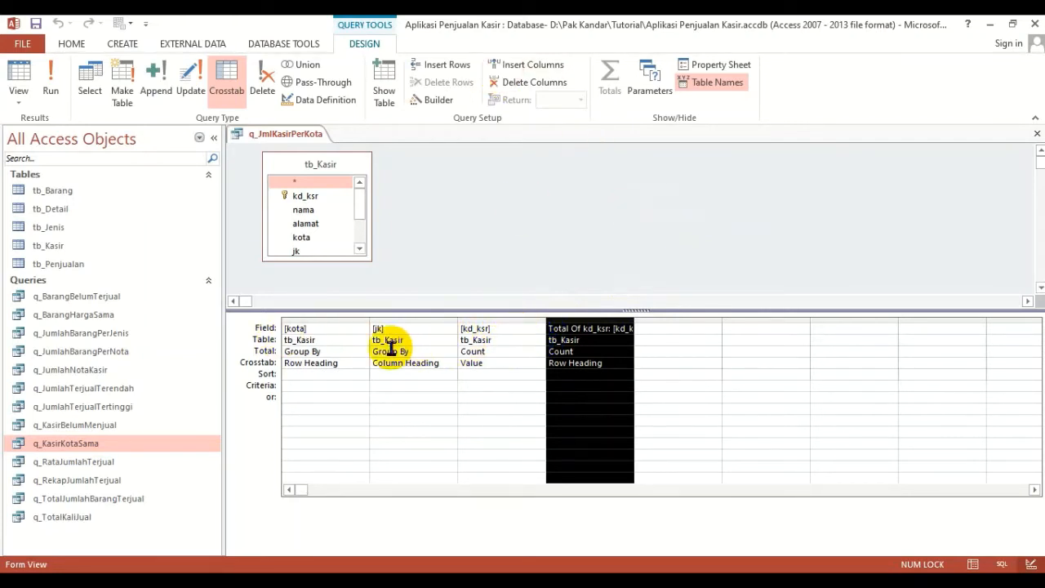
click(338, 320)
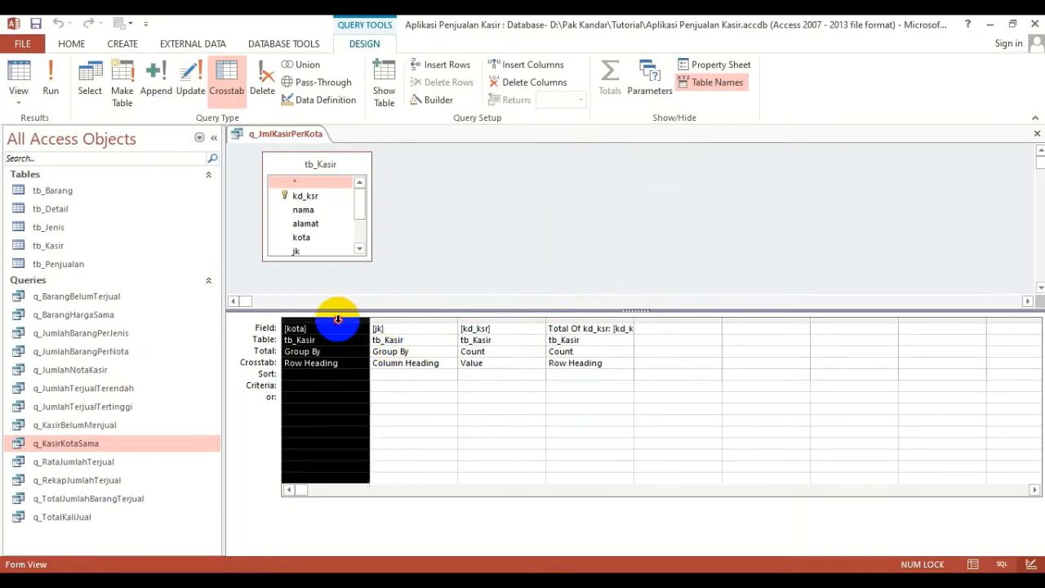
drag(338, 320, 478, 318)
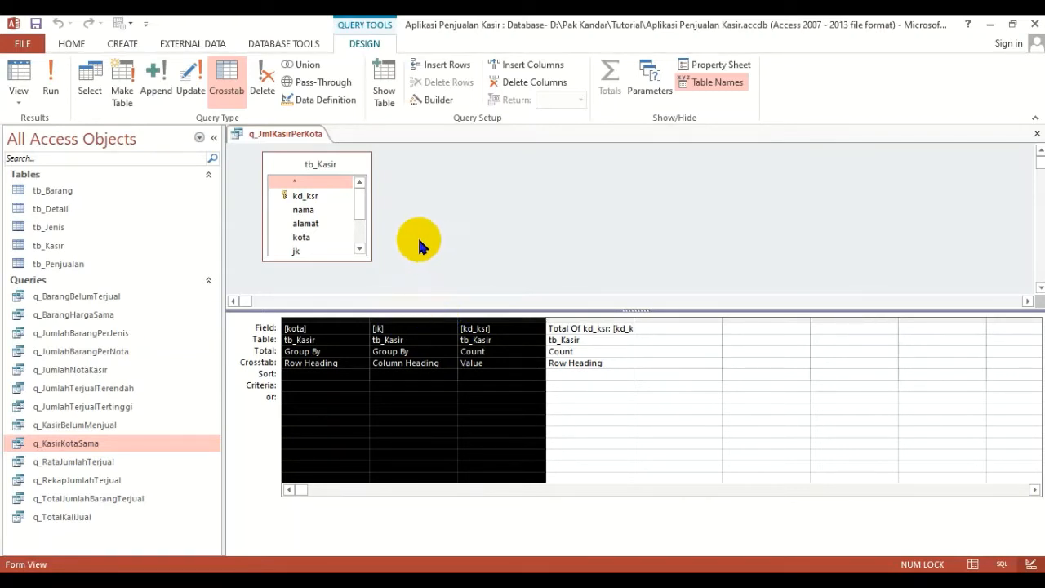
click(593, 353)
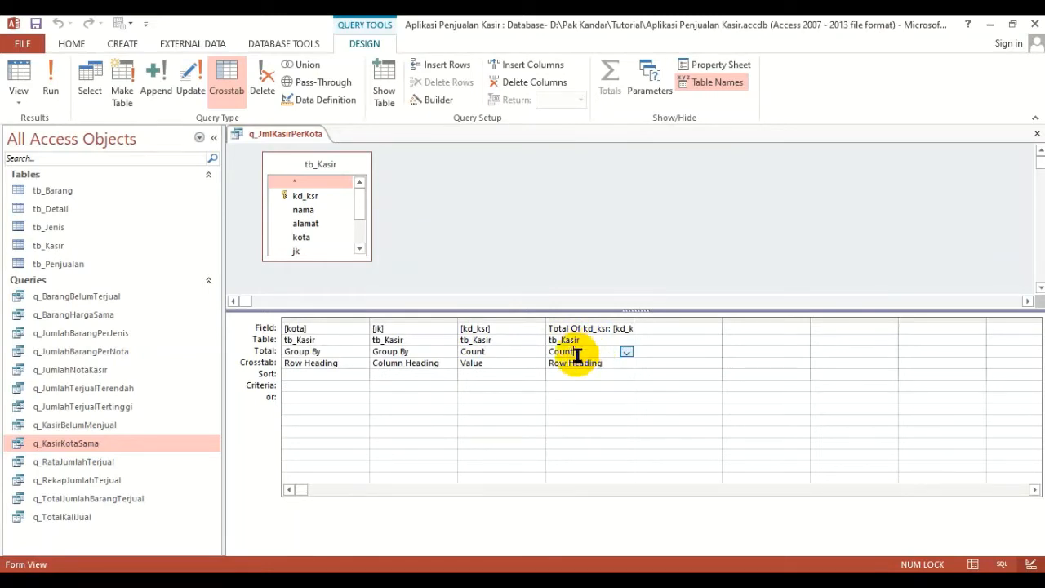
Open the row total column's field expression in the Zoom window and set its font size to 14.
click(588, 328)
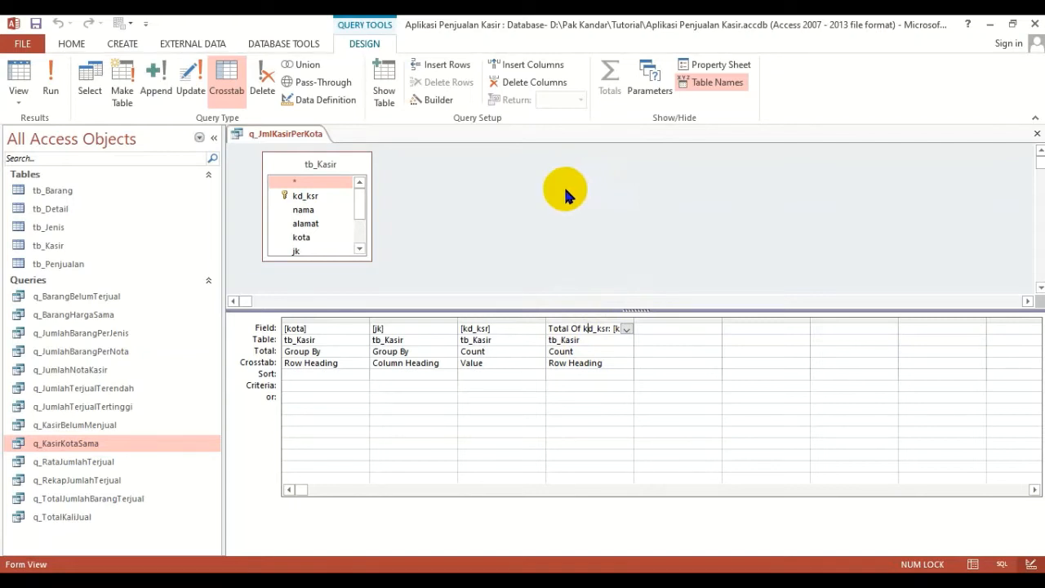
right_click(590, 329)
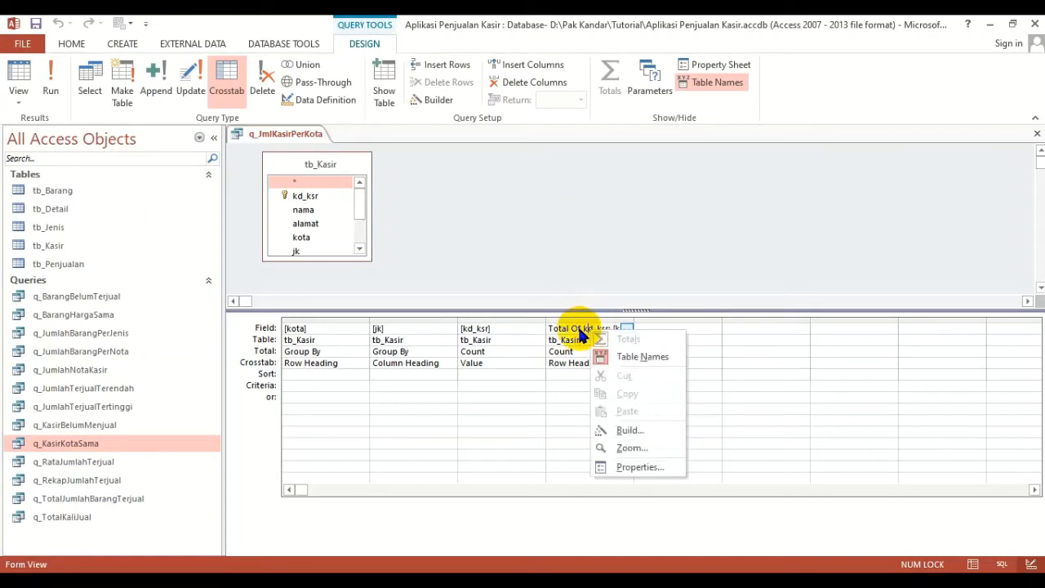
click(622, 447)
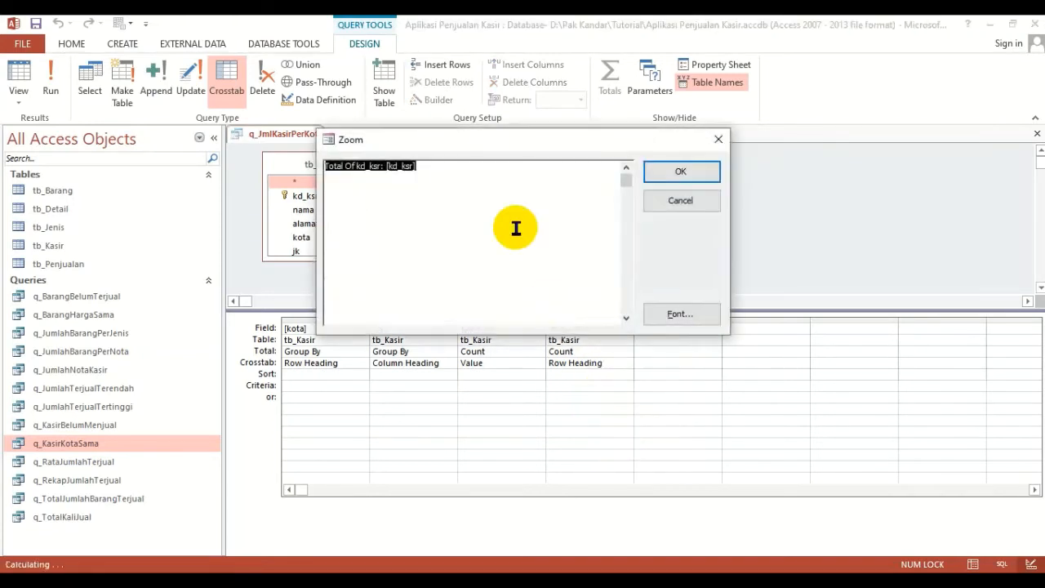
click(659, 316)
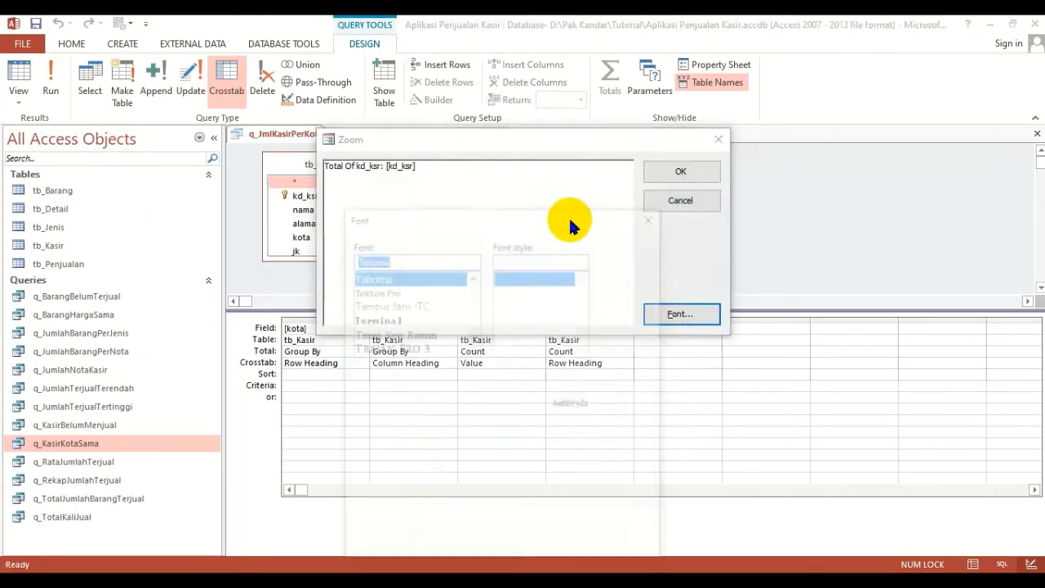
click(619, 332)
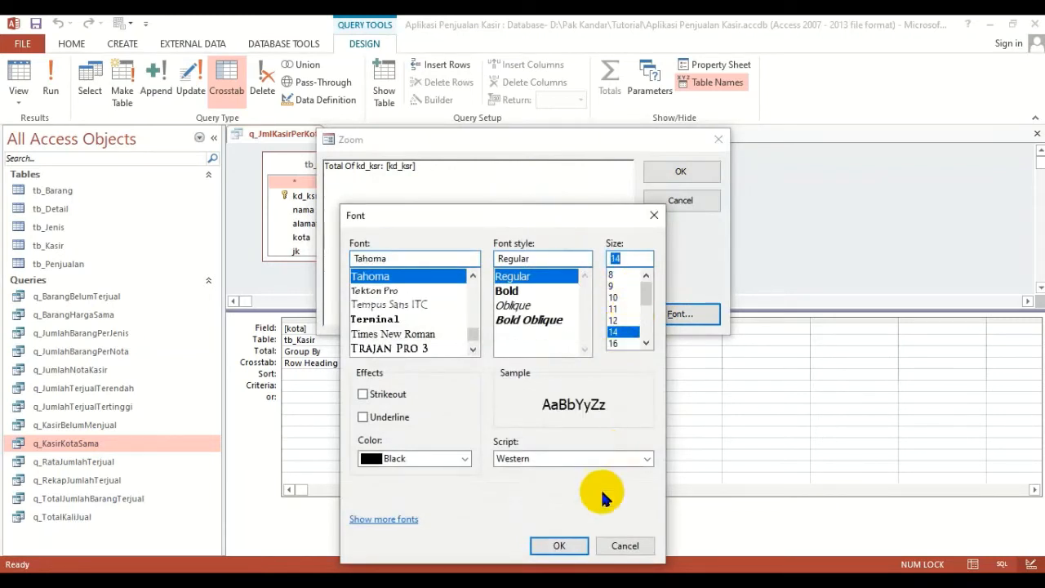
click(560, 545)
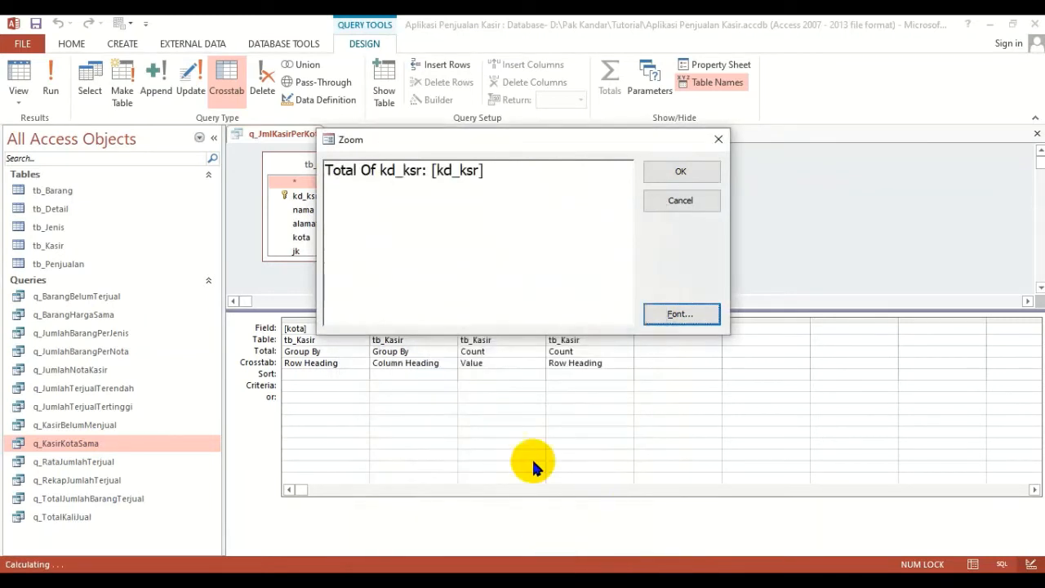
Rename the row total column's label to Total Kasir, keeping the [kd_ksr] field, and accept the expression.
click(397, 170)
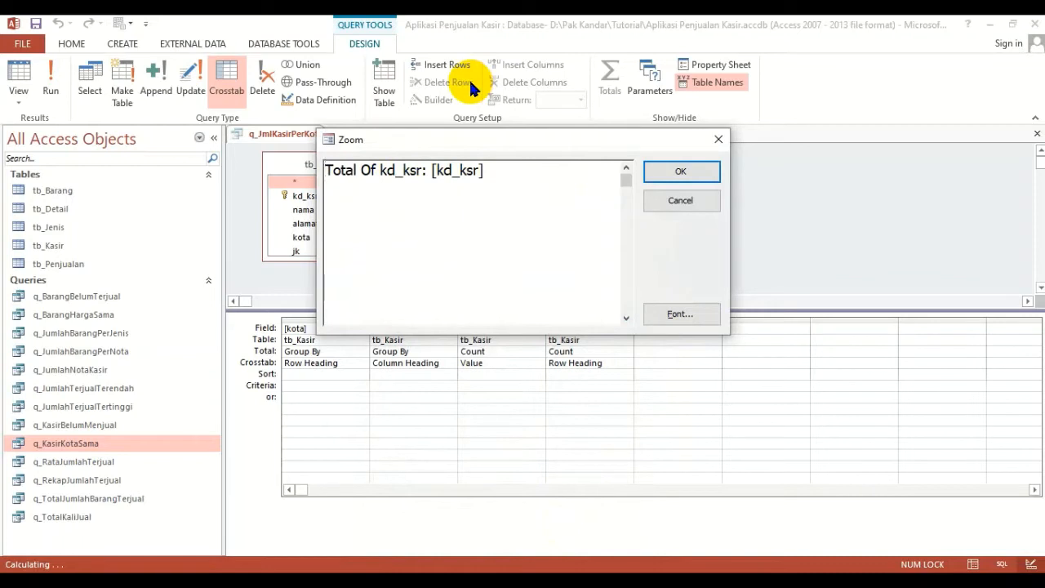
key(Right)
key(Right)
key(Right)
key(Right)
key(Right)
key(Right)
key(Delete)
key(Delete)
key(Delete)
key(Delete)
key(Delete)
key(Delete)
key(Delete)
key(Delete)
key(Delete)
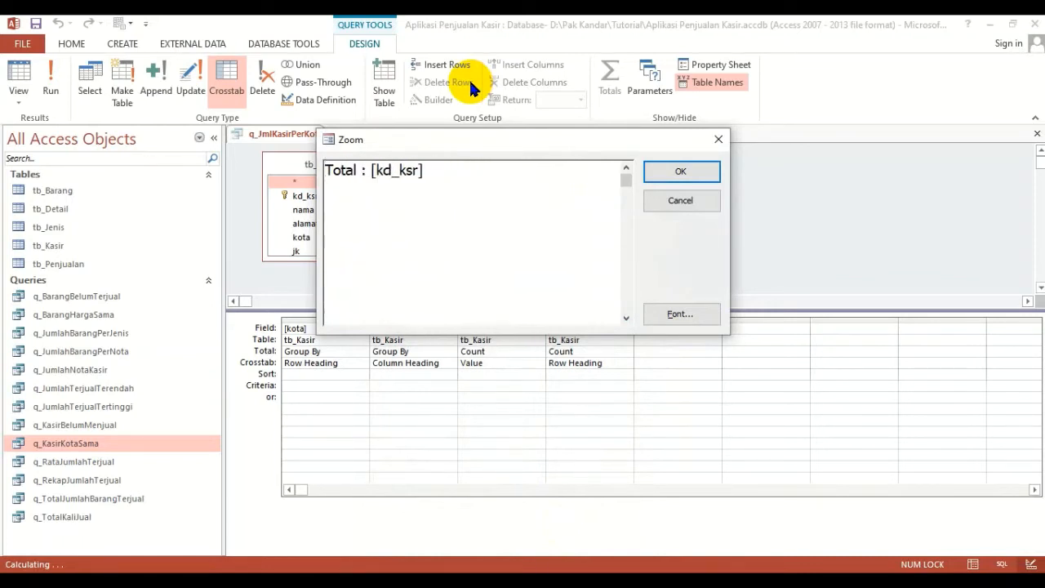
text(Kasir)
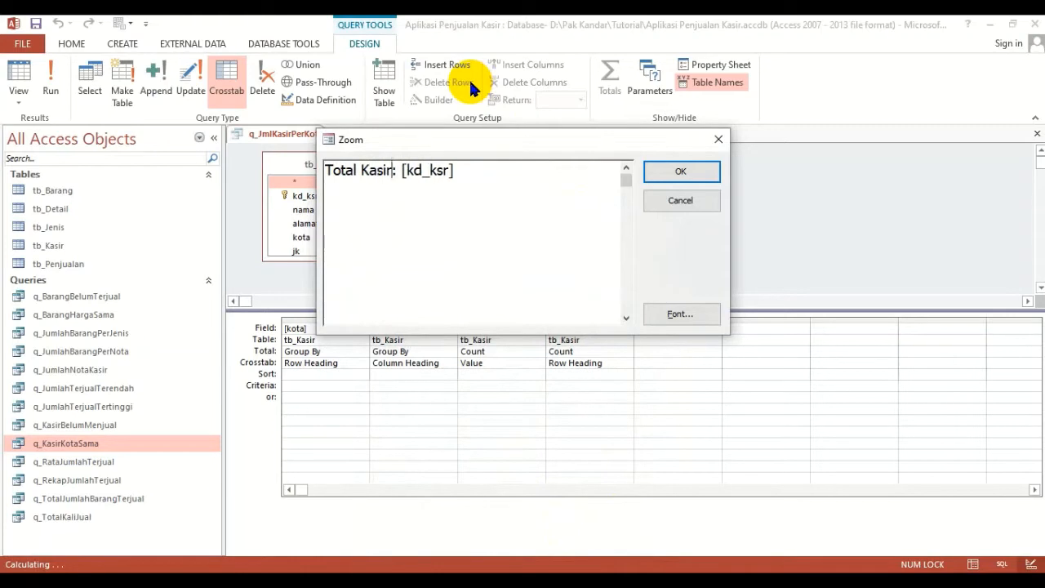
click(667, 169)
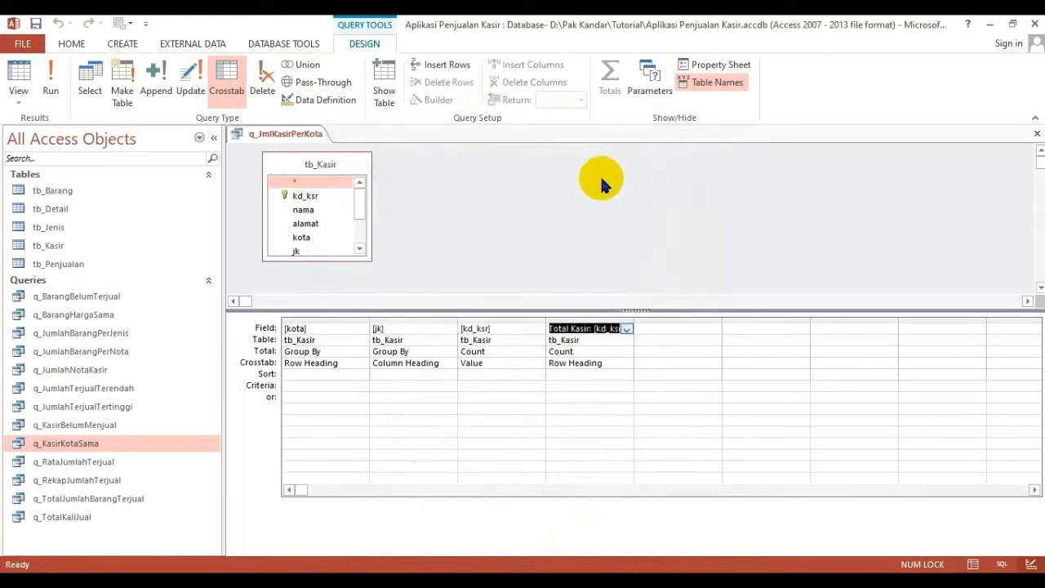
Check the crosstab result and its column headings in Datasheet View, and return to Design View.
click(20, 93)
click(49, 129)
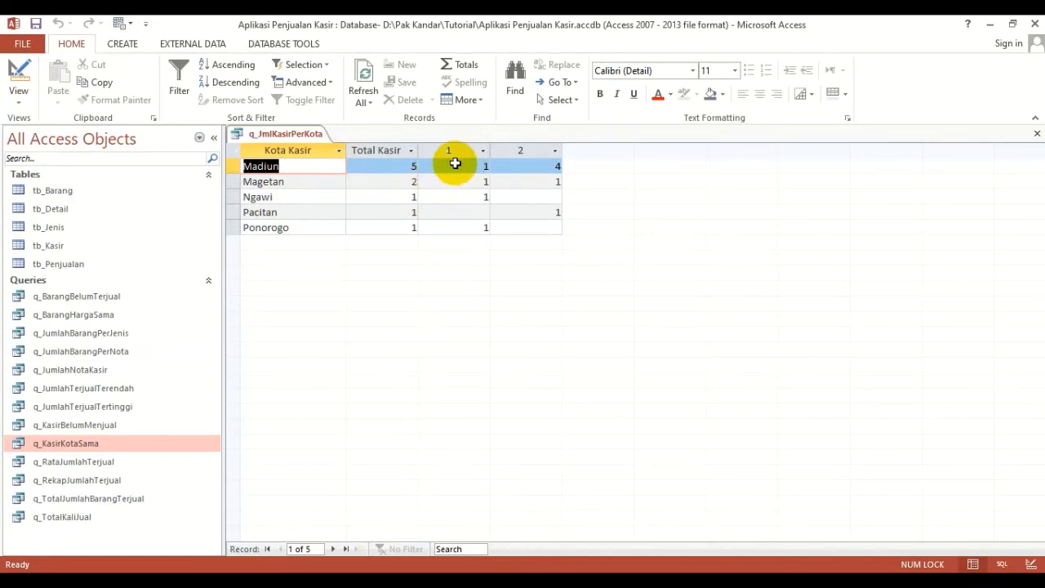
click(19, 72)
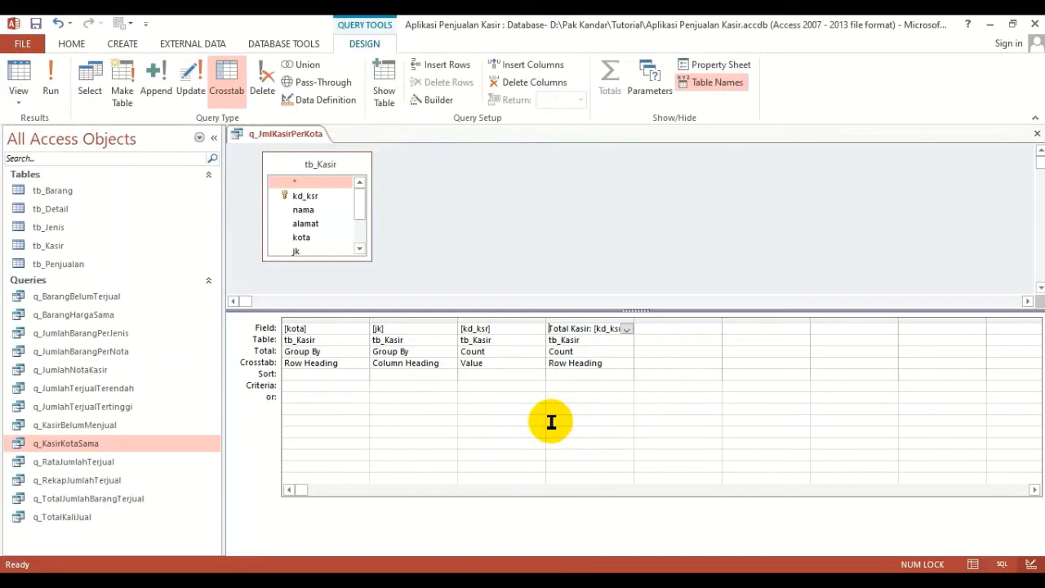
click(416, 319)
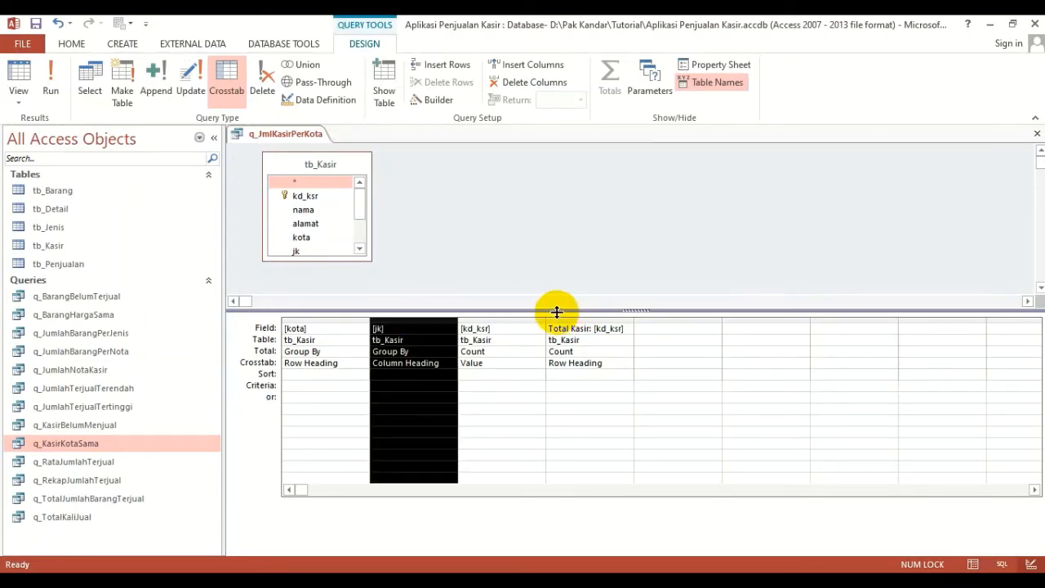
click(457, 343)
click(403, 333)
right_click(402, 332)
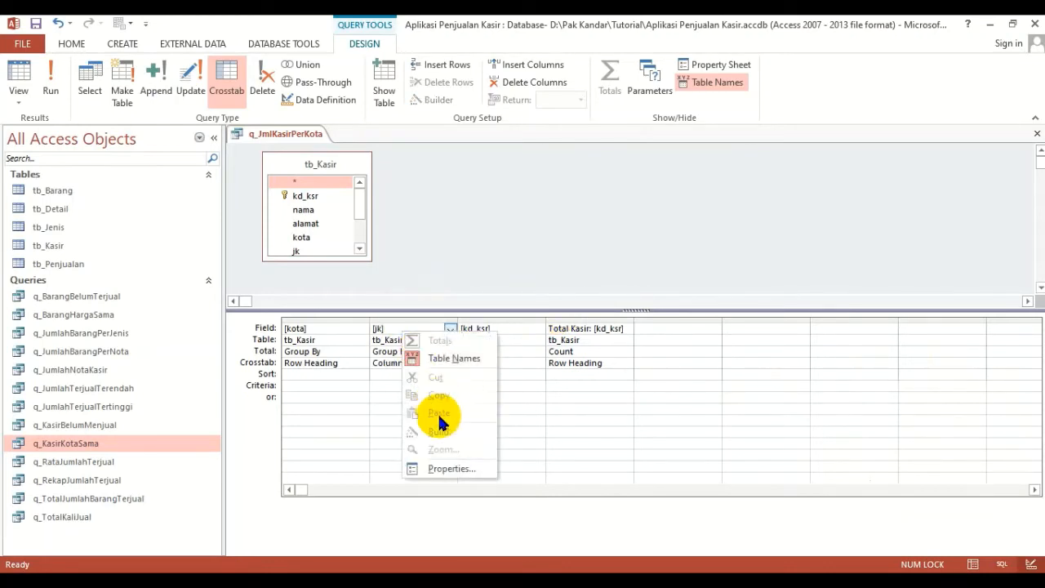
click(429, 266)
click(402, 351)
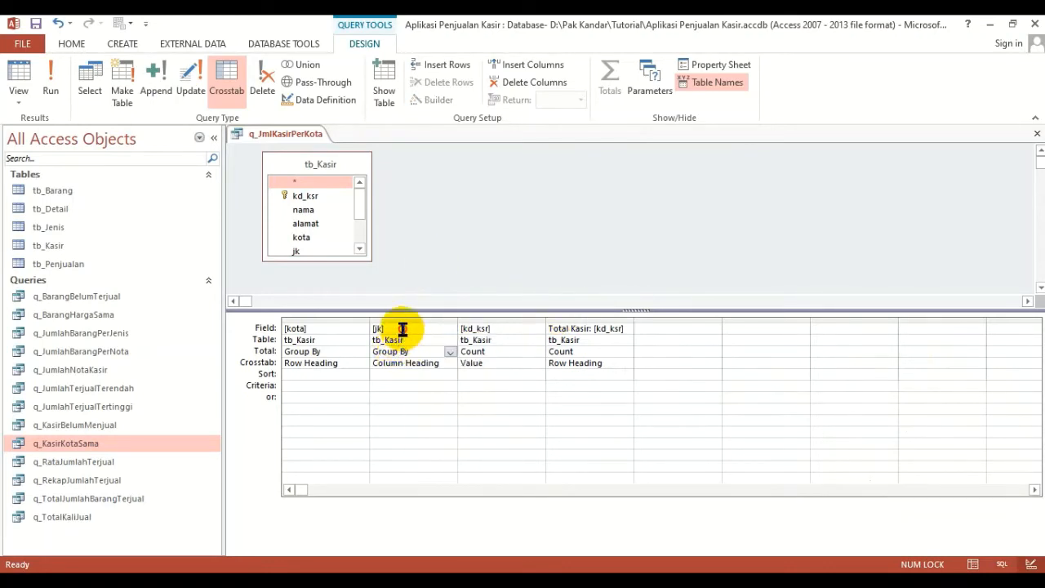
Open the jk column's field expression in the Zoom window and add the label Gender: before [jk].
click(402, 329)
right_click(402, 329)
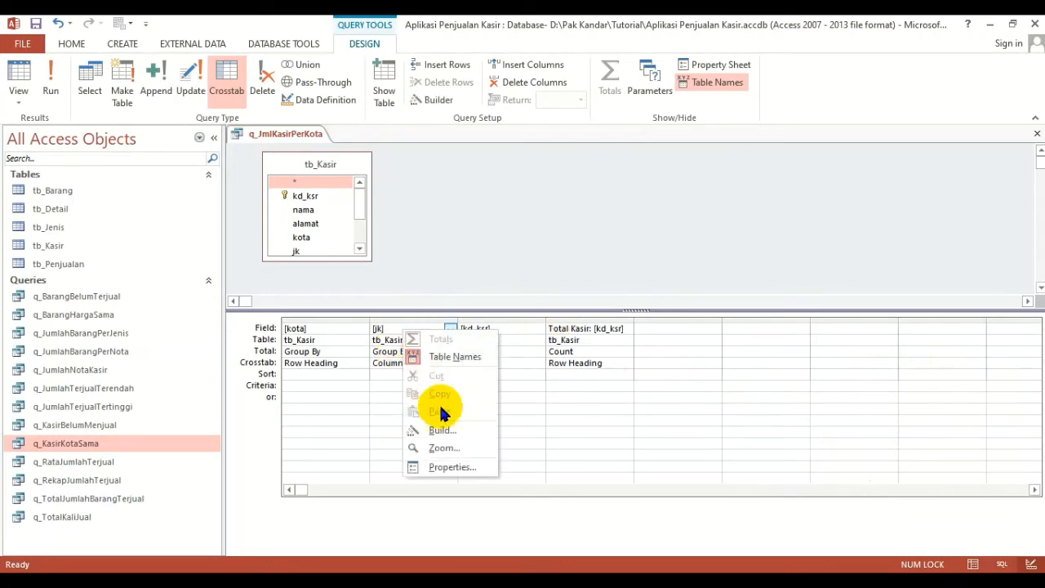
click(439, 449)
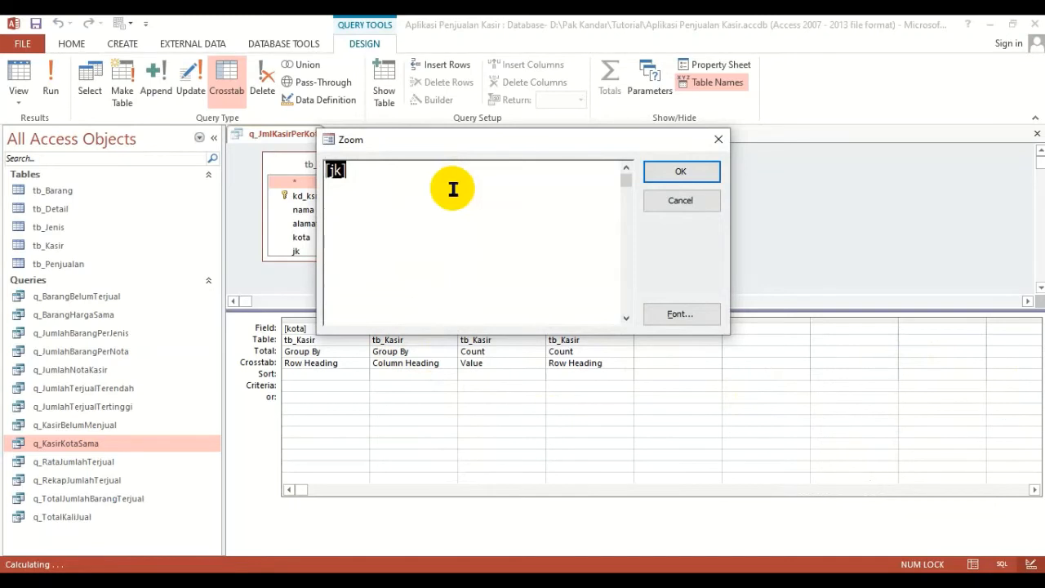
click(406, 174)
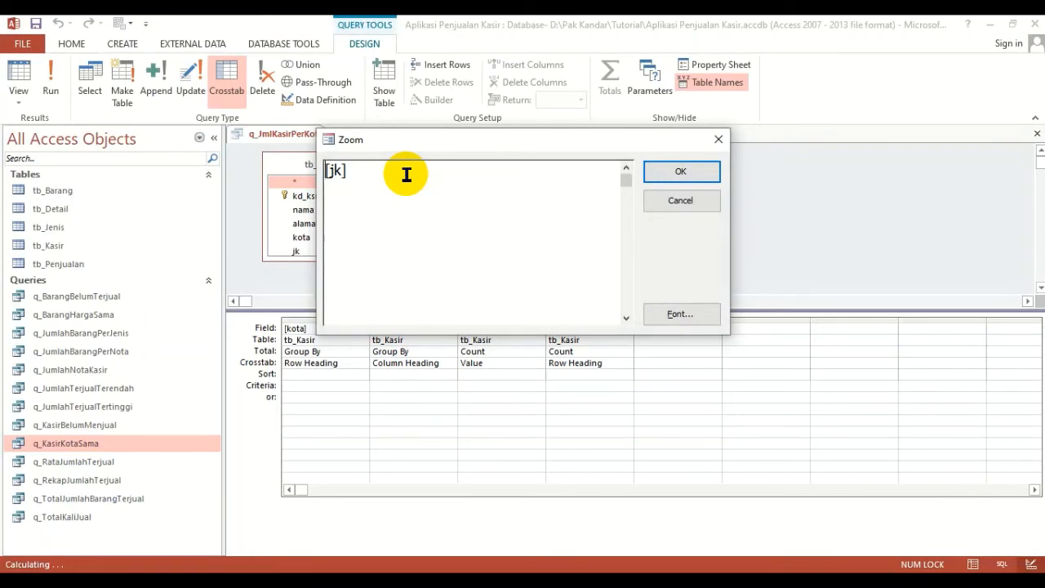
text(Gender:)
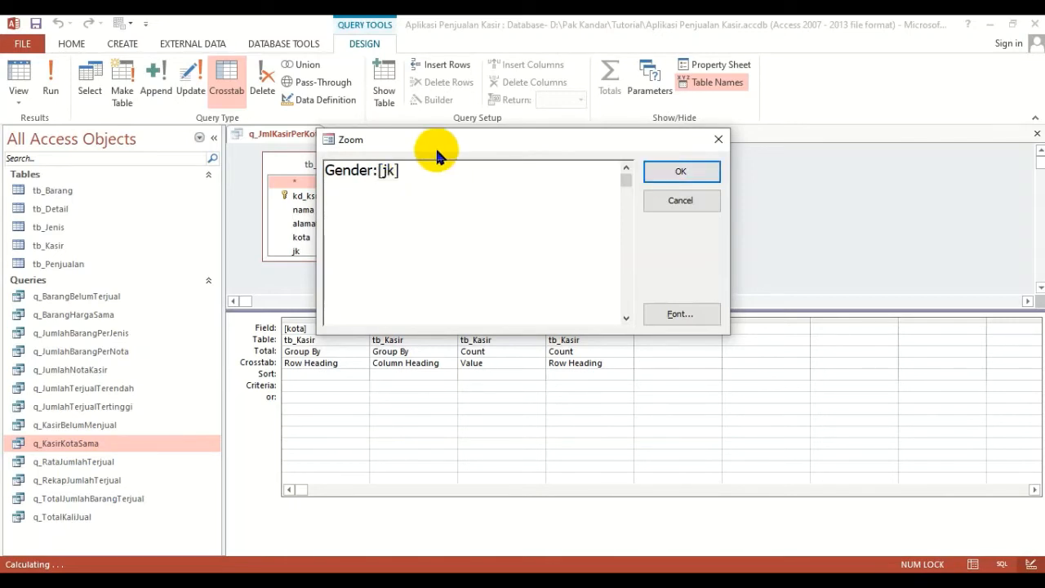
Wrap the jk field in a condition so the expression reads Gender:iif([jk]=1;"Laki-laki";"Perempuan").
text(iif()
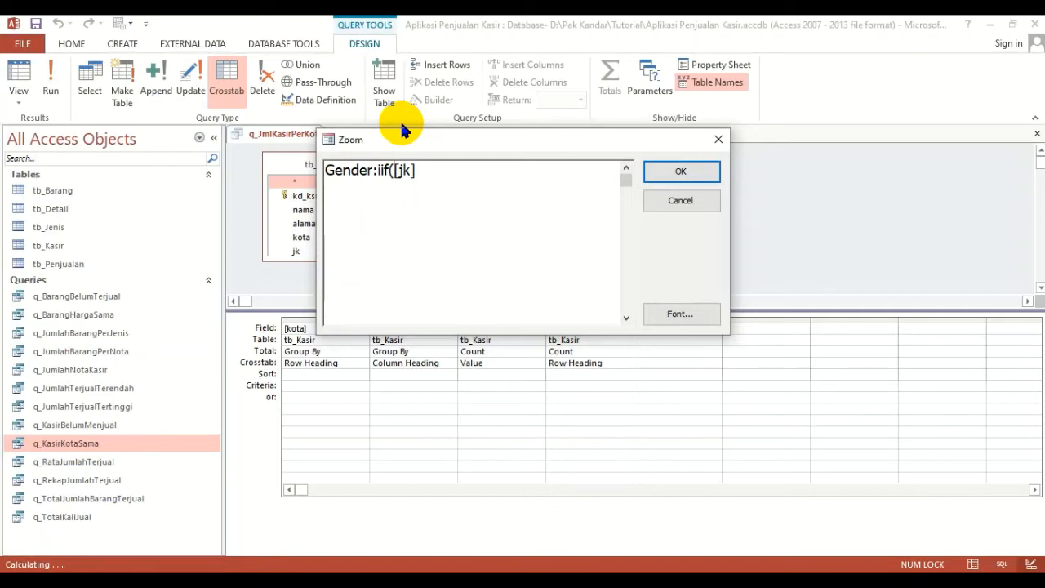
click(449, 172)
text(=1;"Laski)
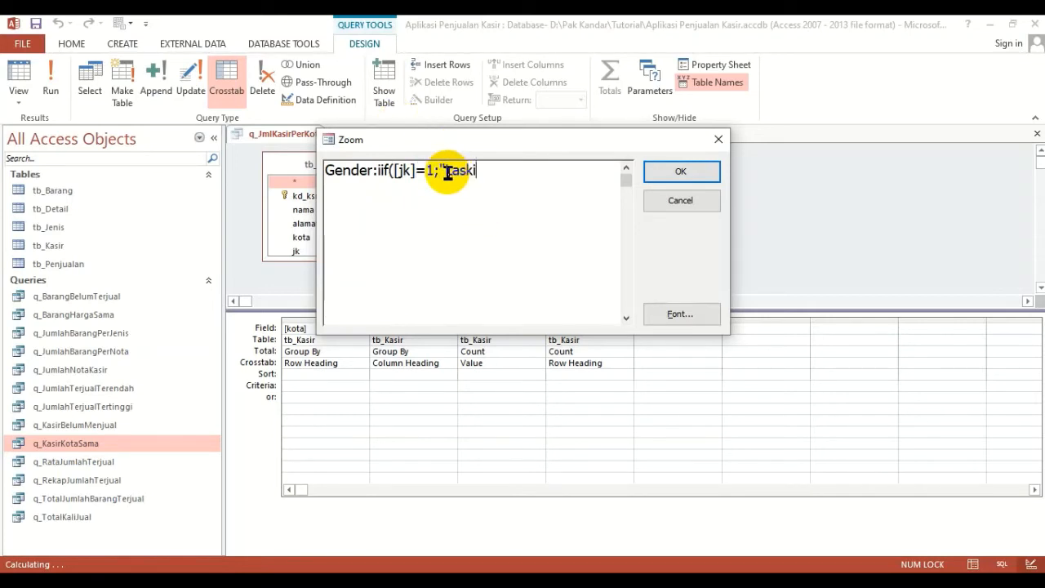
key(BackSpace)
key(BackSpace)
text(ki-laki";"P)
key(BackSpace)
text("Perempuan"))
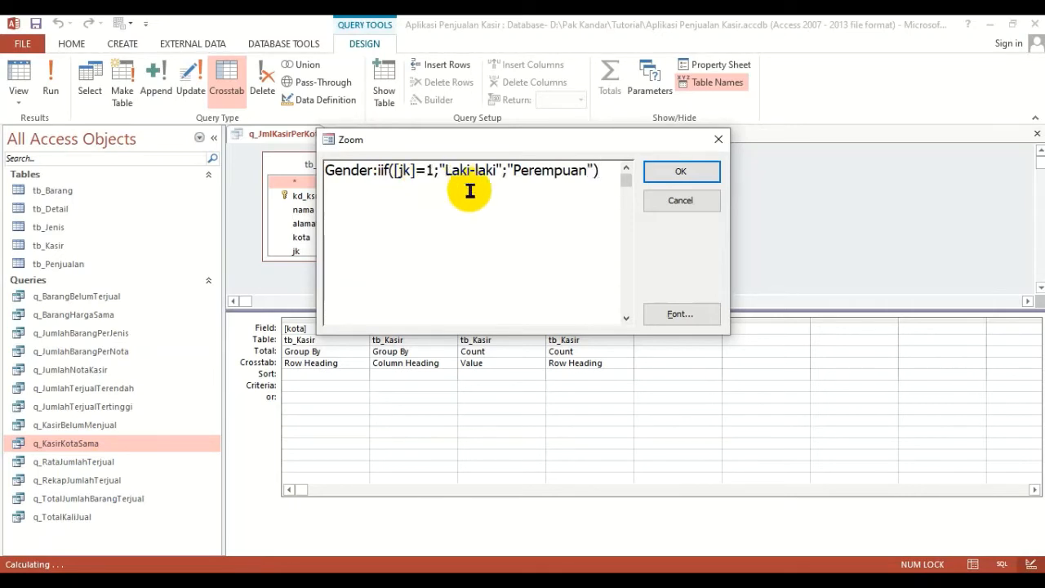
Review the condition, the true value and the false value in the Gender expression.
drag(604, 170, 385, 170)
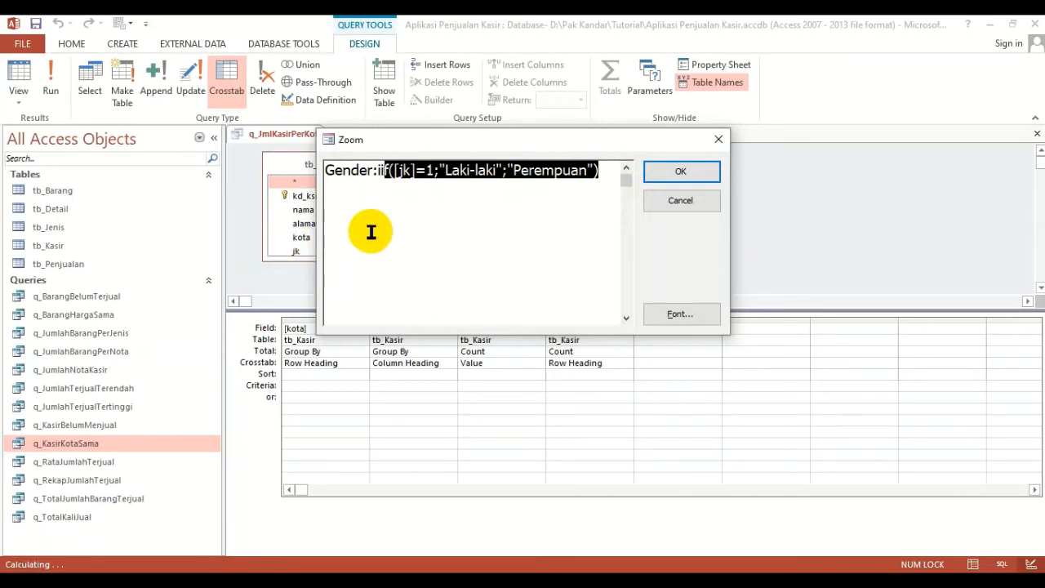
click(477, 173)
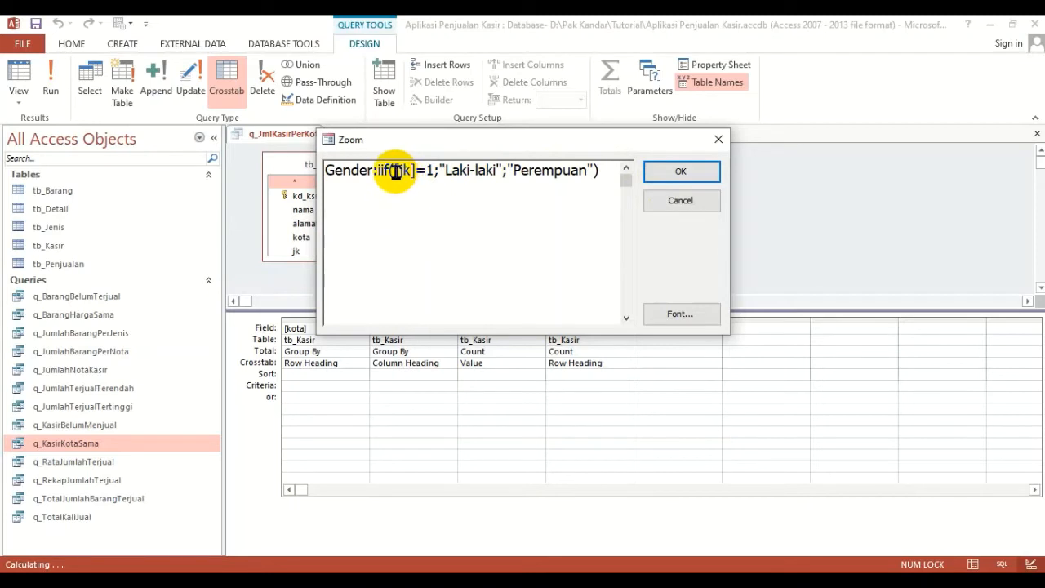
drag(394, 171, 434, 171)
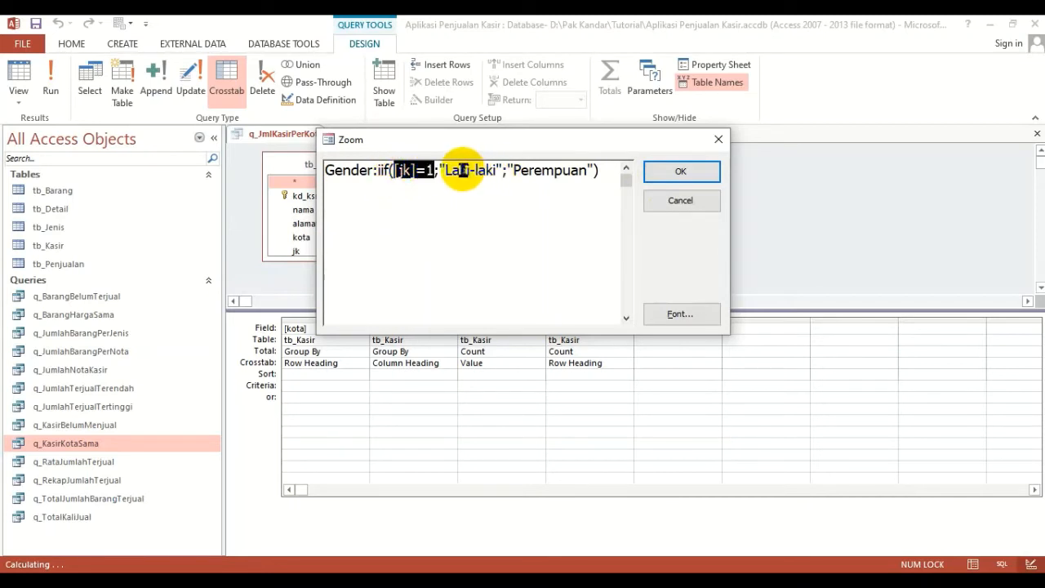
click(474, 170)
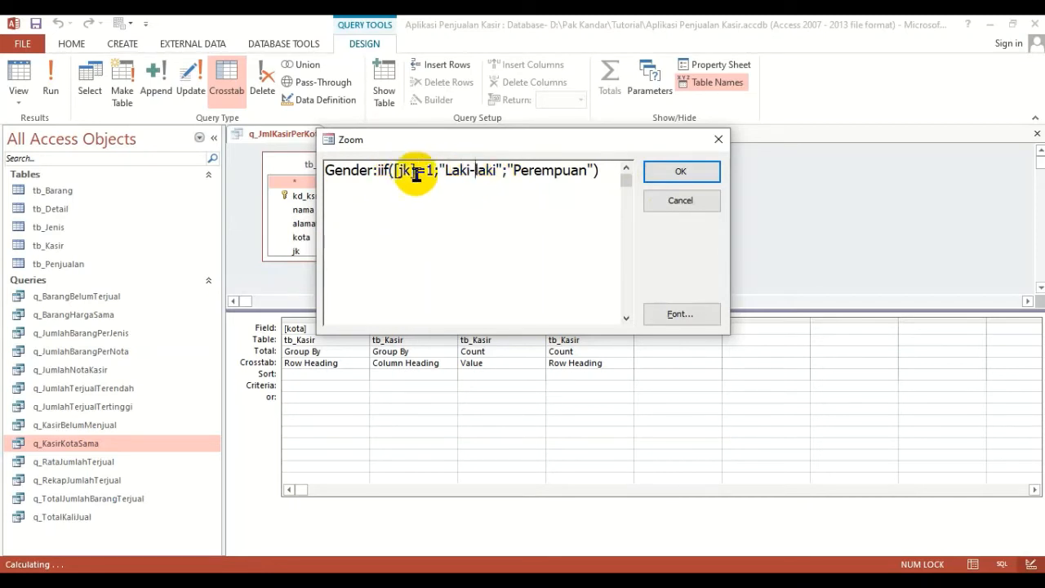
drag(378, 170, 433, 171)
click(399, 172)
click(470, 172)
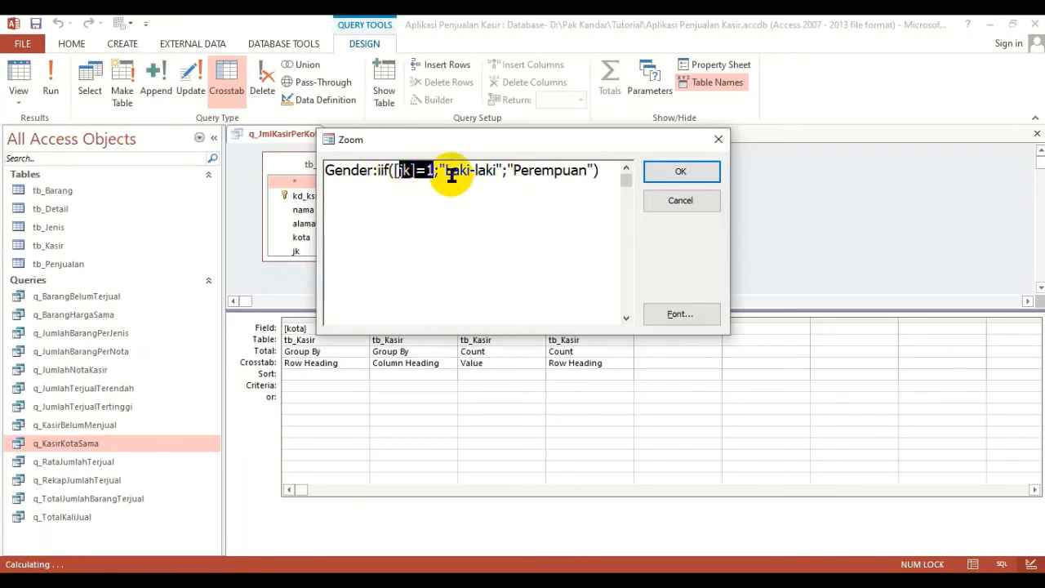
drag(446, 173, 495, 171)
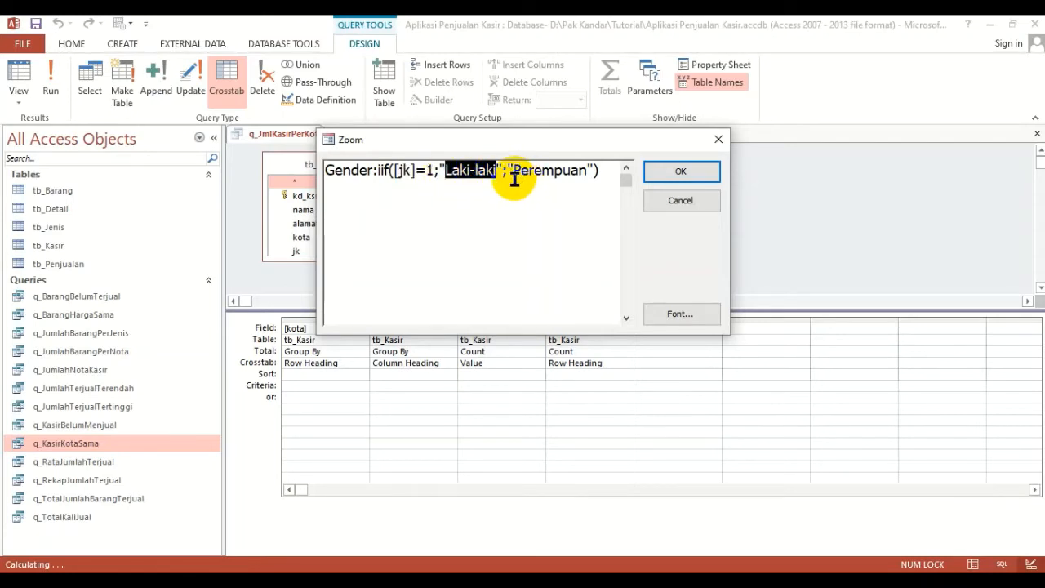
drag(516, 170, 581, 170)
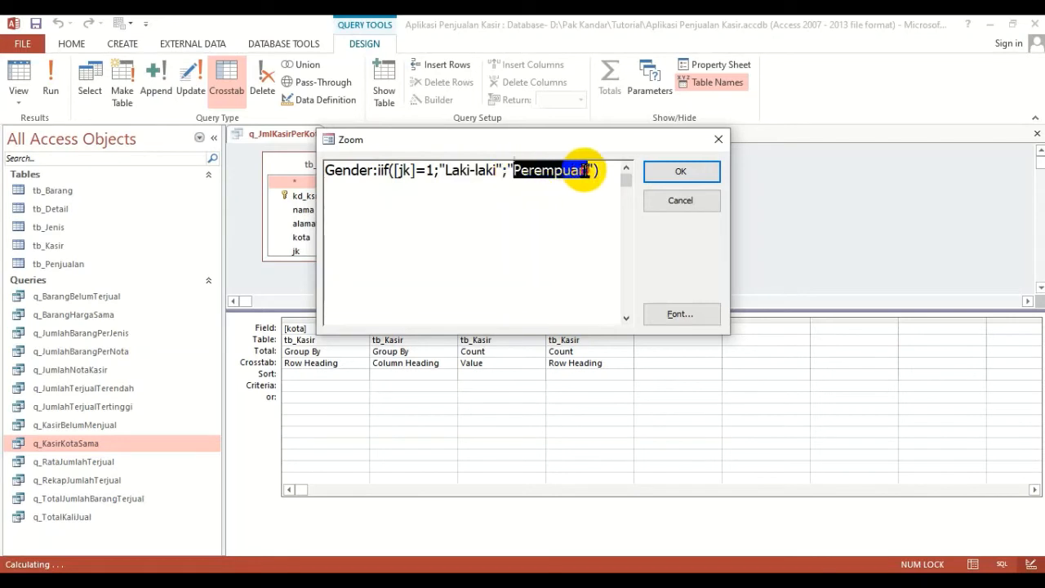
double_click(402, 172)
click(426, 173)
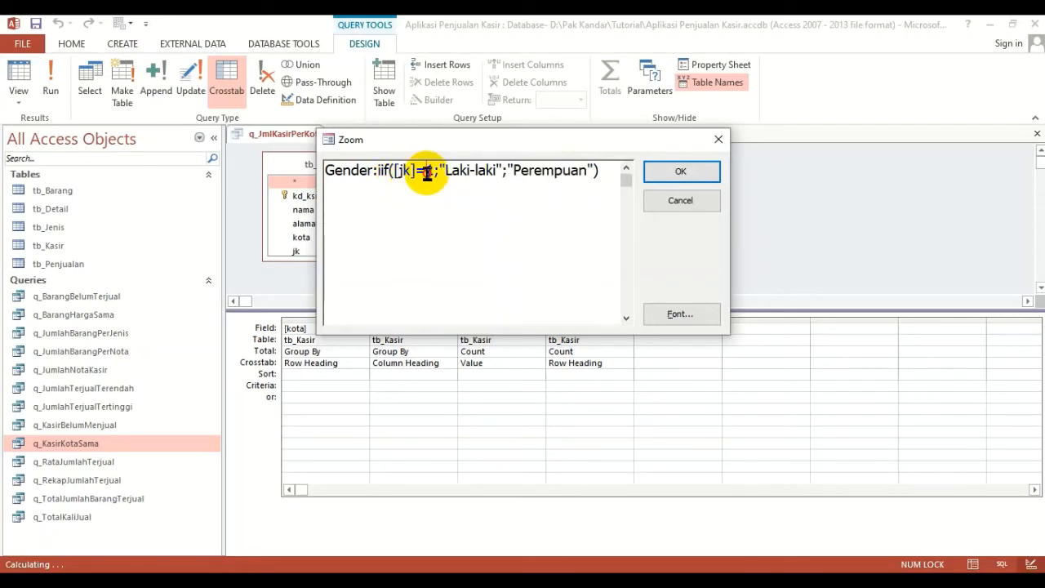
drag(426, 173, 433, 173)
double_click(403, 172)
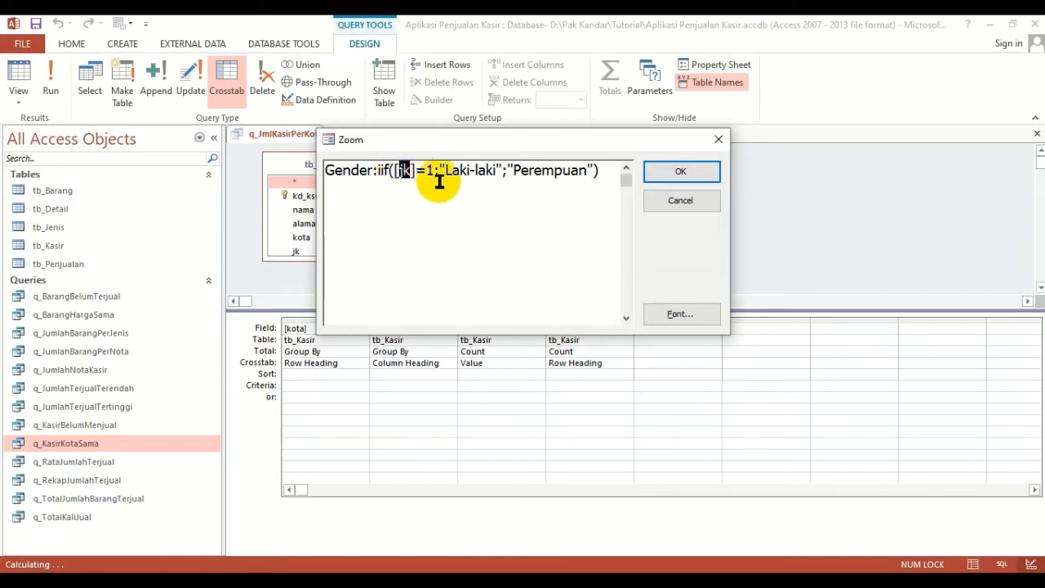
drag(444, 171, 578, 170)
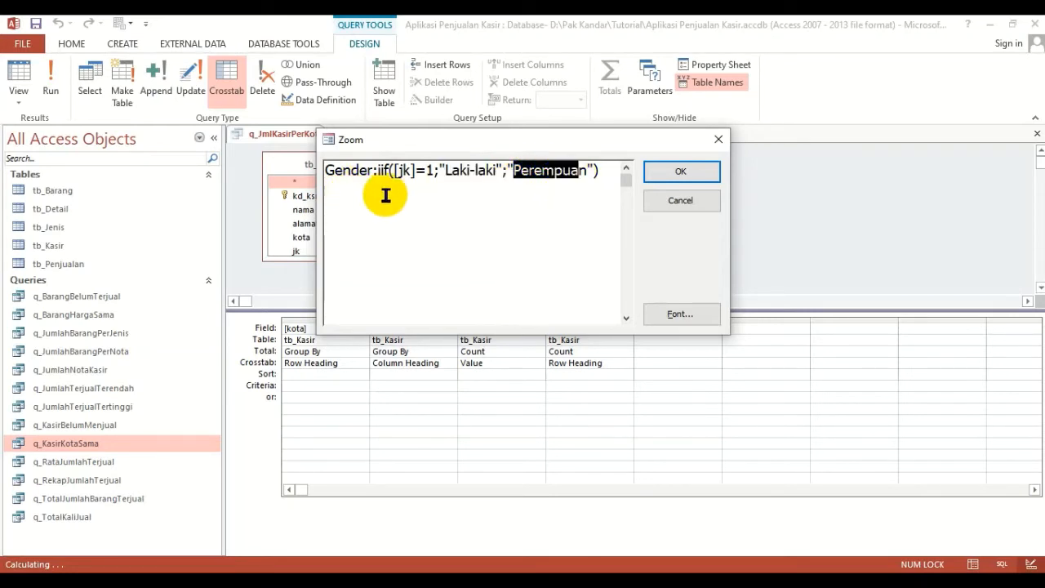
Check the finished Gender expression in the Zoom window and apply it to the jk column heading field.
drag(372, 170, 381, 170)
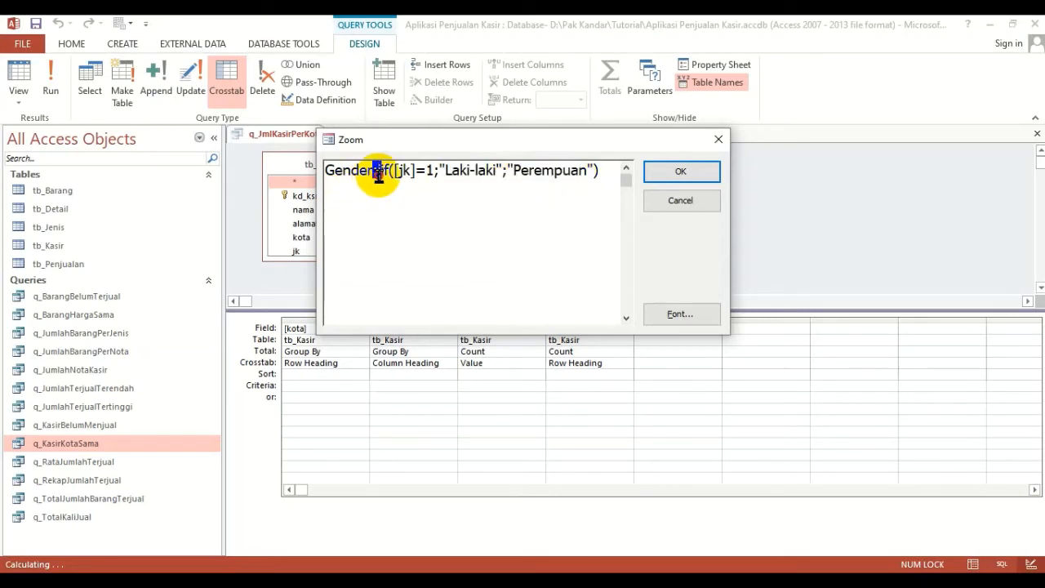
drag(470, 139, 684, 170)
double_click(497, 171)
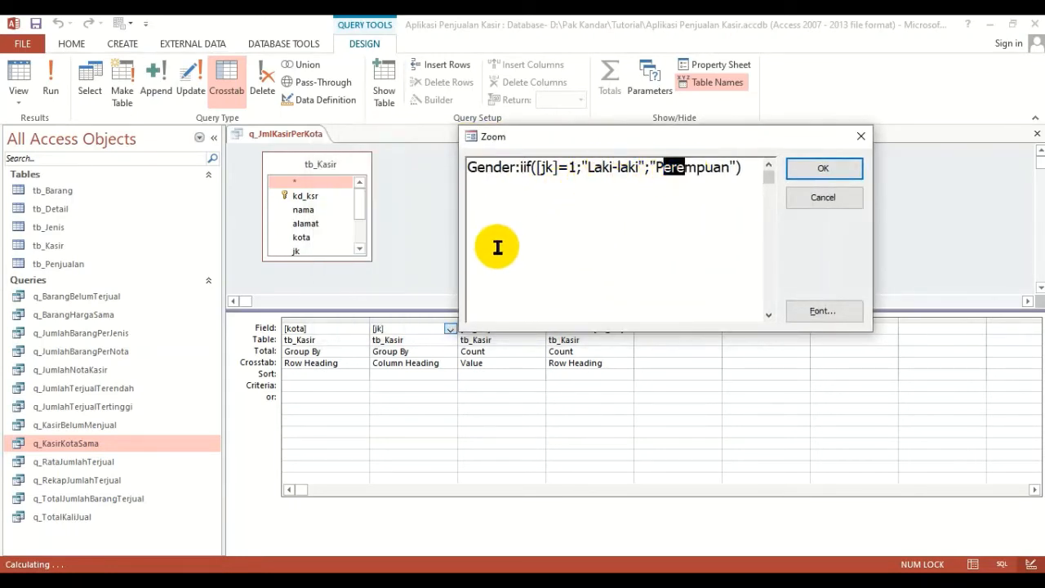
click(824, 166)
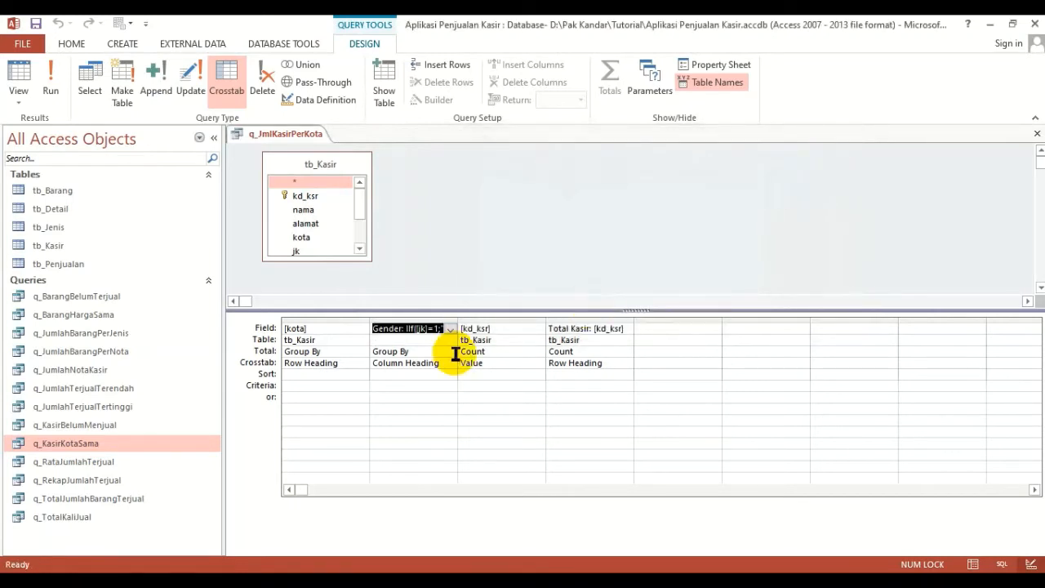
Reopen the Gender expression in the Zoom window, examine its syntax and separators, and close it again.
right_click(418, 332)
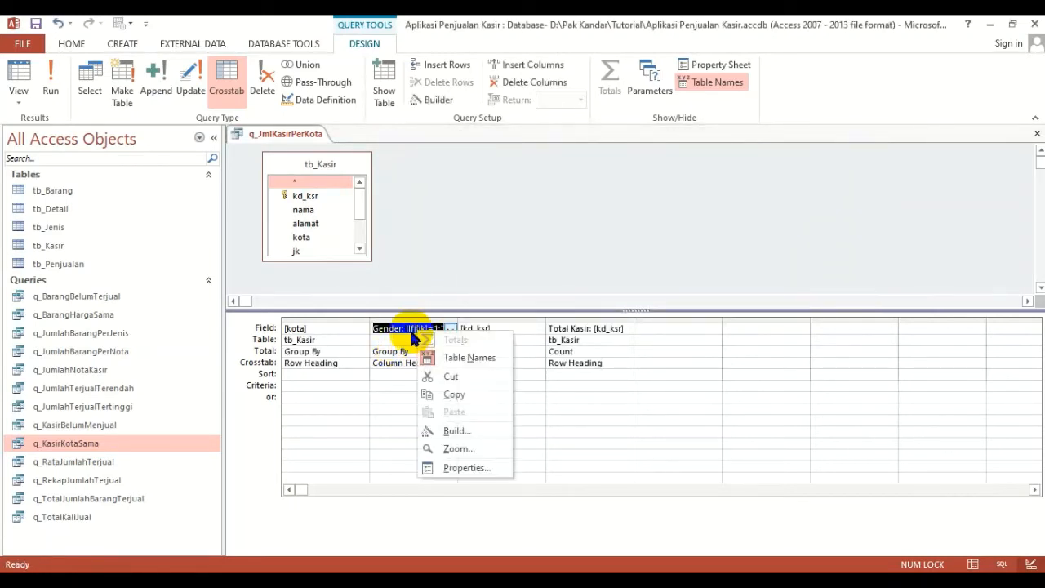
click(449, 448)
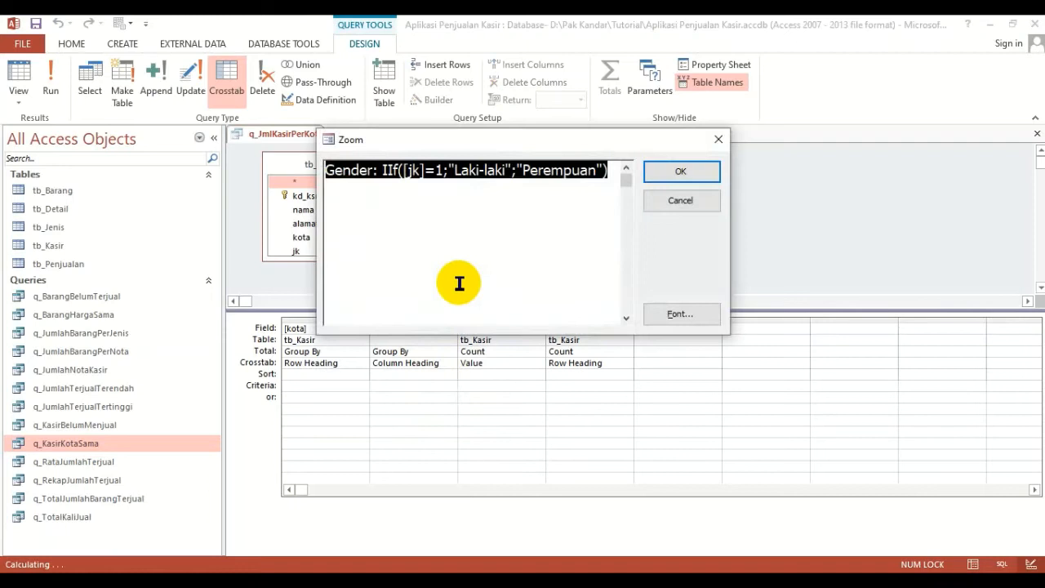
click(462, 171)
click(443, 171)
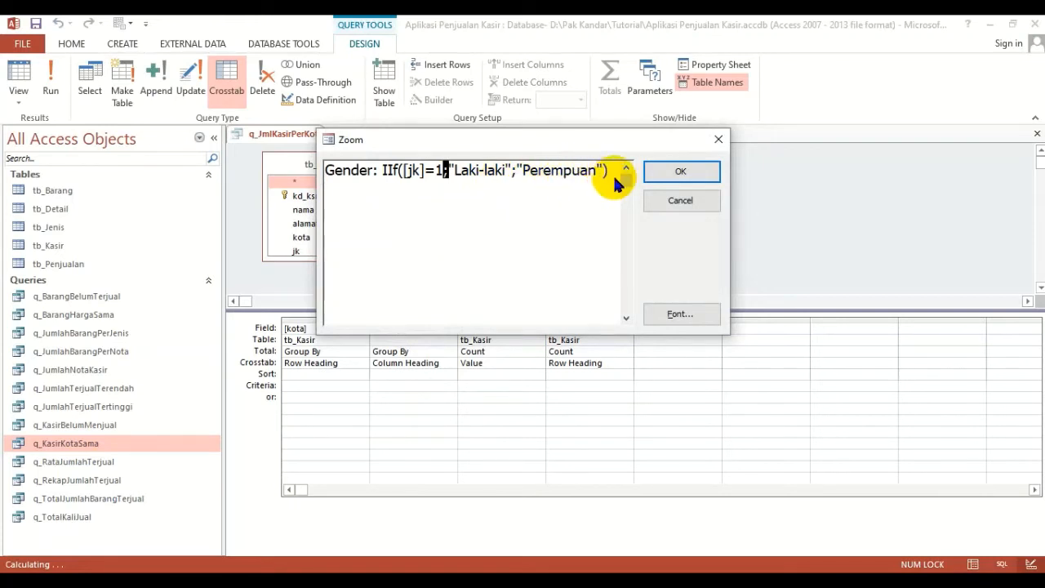
click(676, 171)
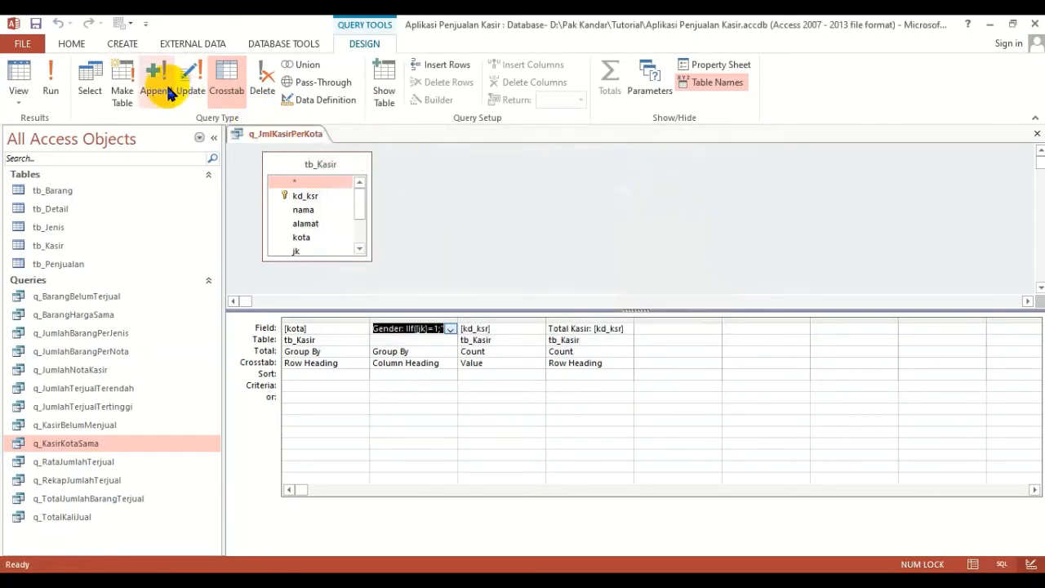
View the crosstab result in Datasheet View, then close q_JmlKasirPerKota and save its design changes.
click(18, 75)
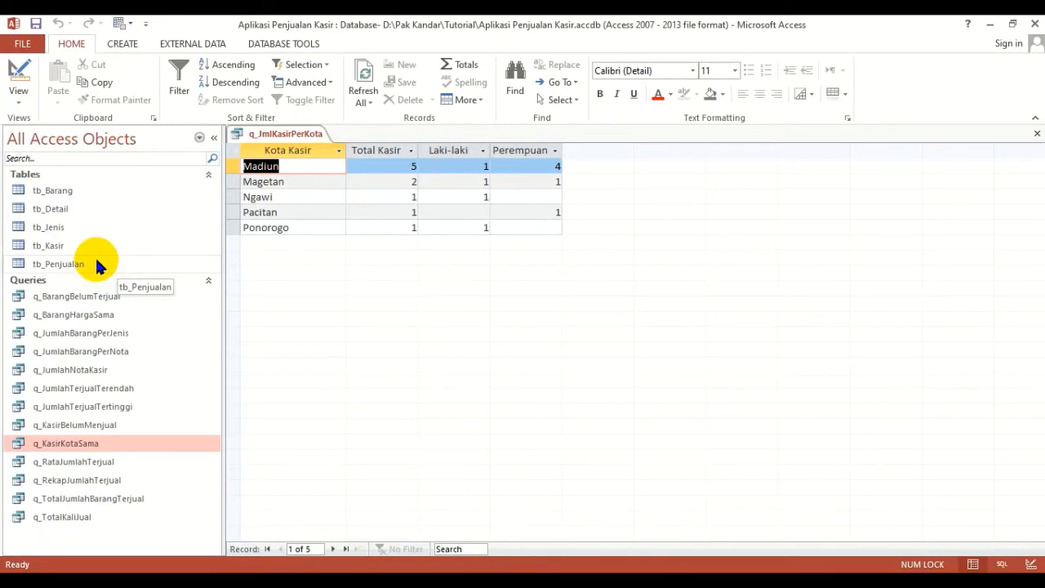
click(1036, 133)
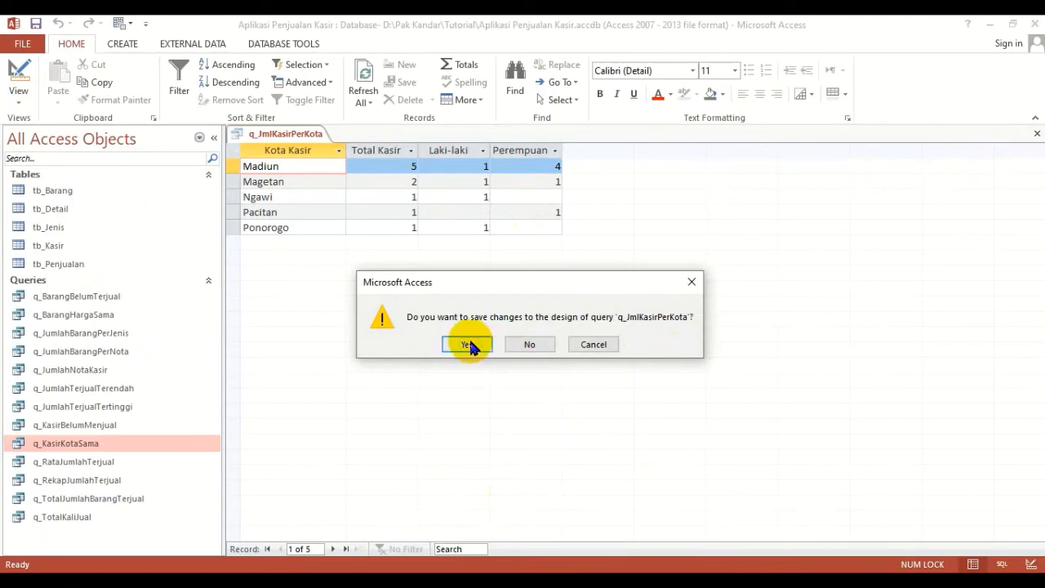
click(470, 345)
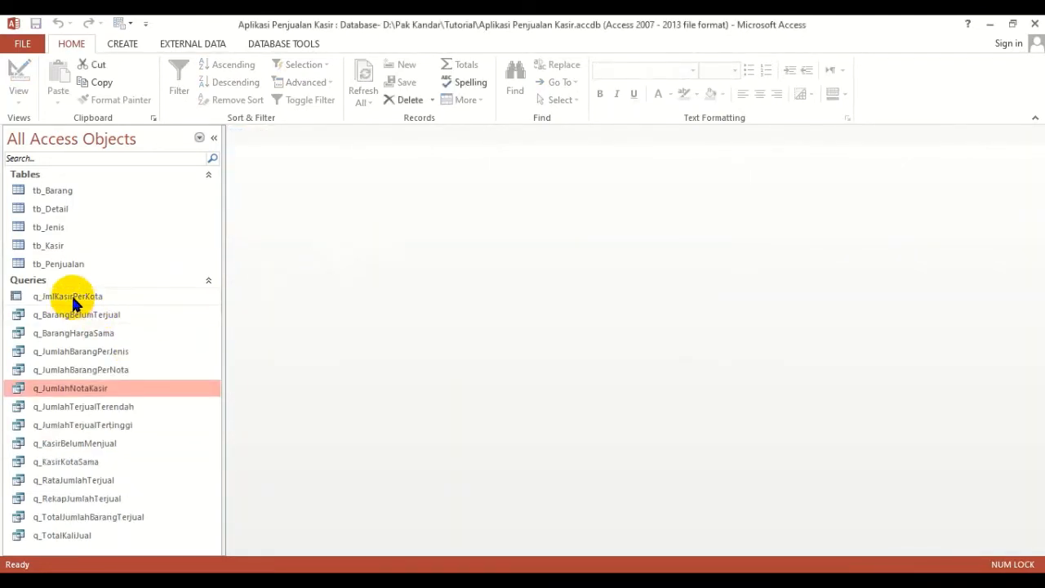
Compare the saved queries' icons and the Simple, Find Duplicates and Find Unmatched wizard types, then cancel the new query.
click(71, 298)
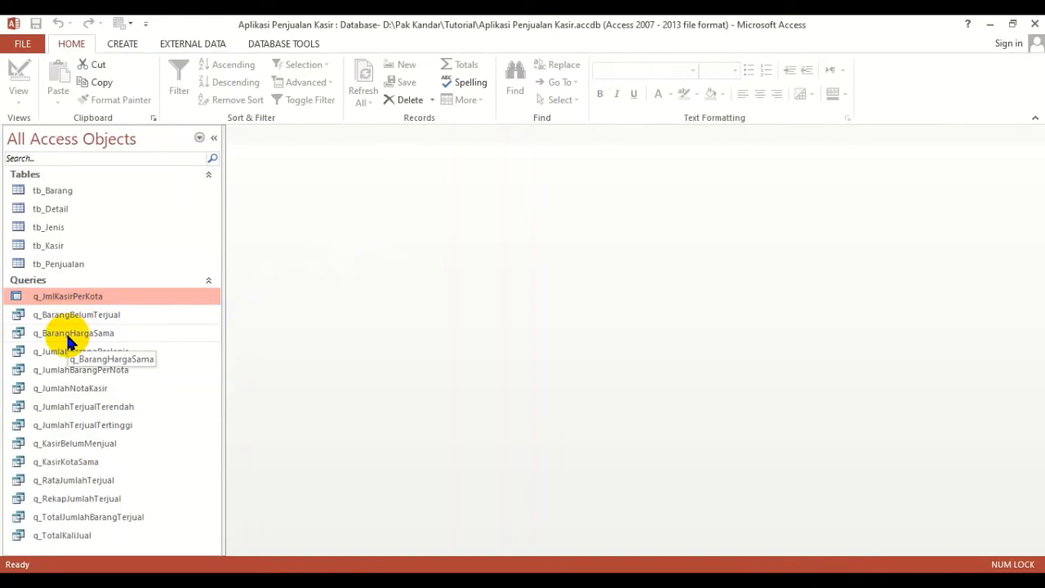
click(100, 315)
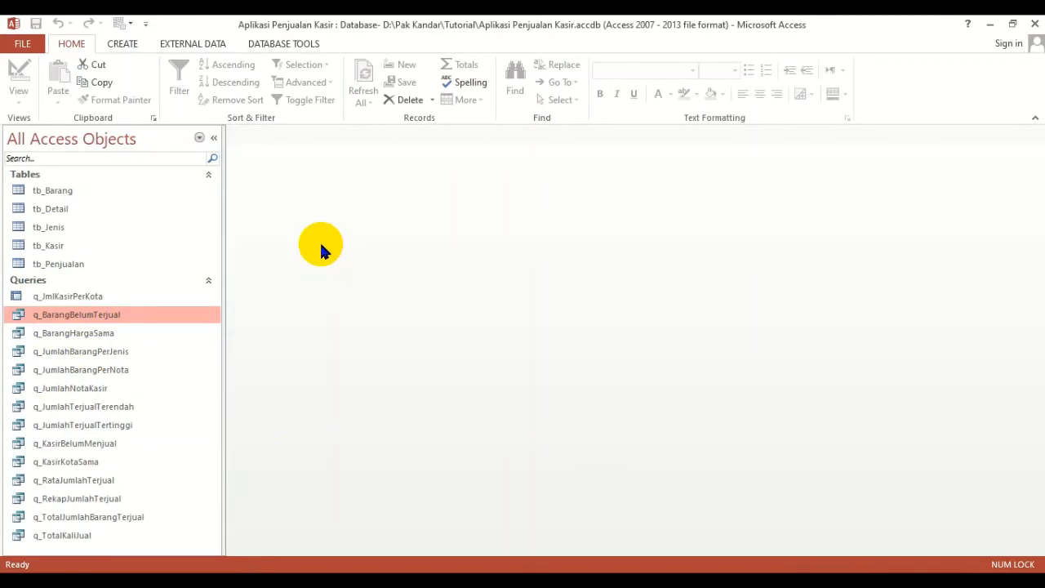
click(122, 43)
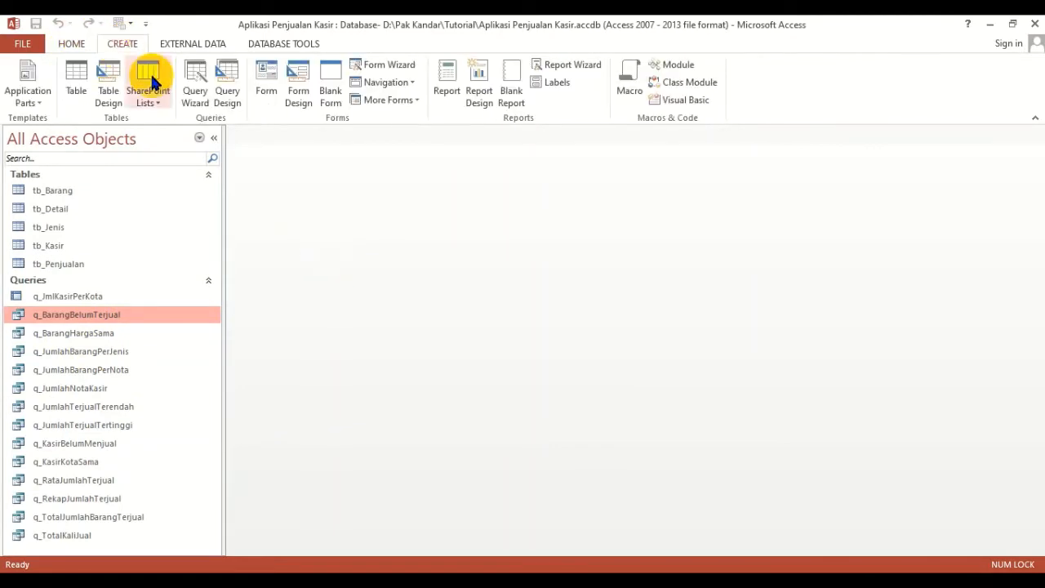
click(196, 94)
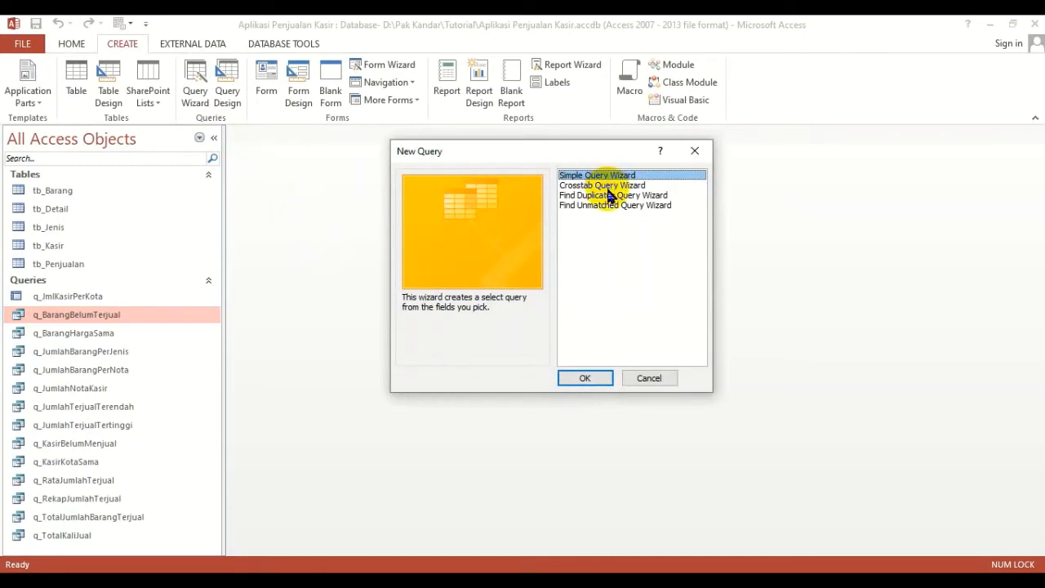
click(610, 196)
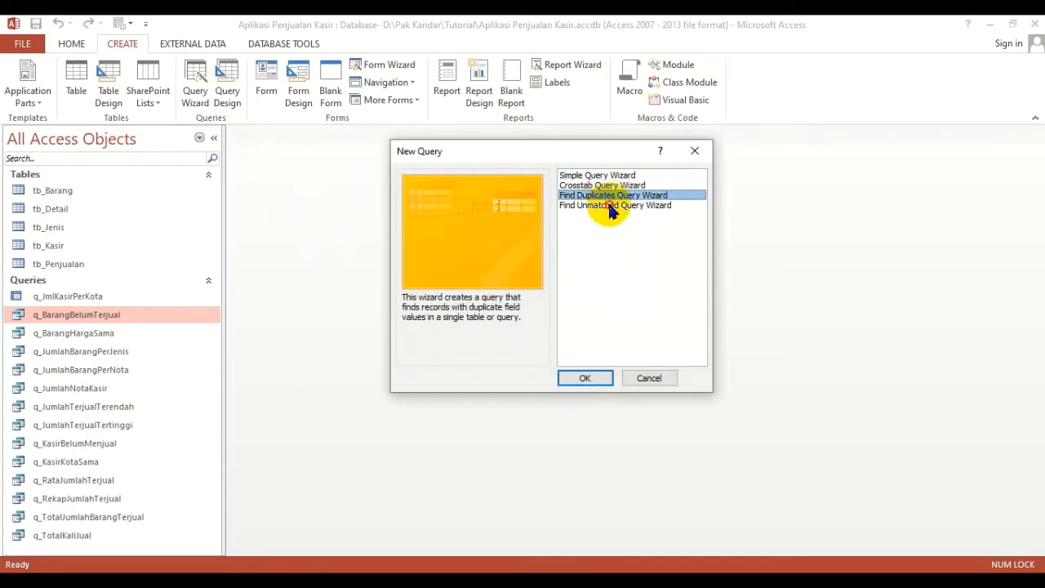
click(611, 207)
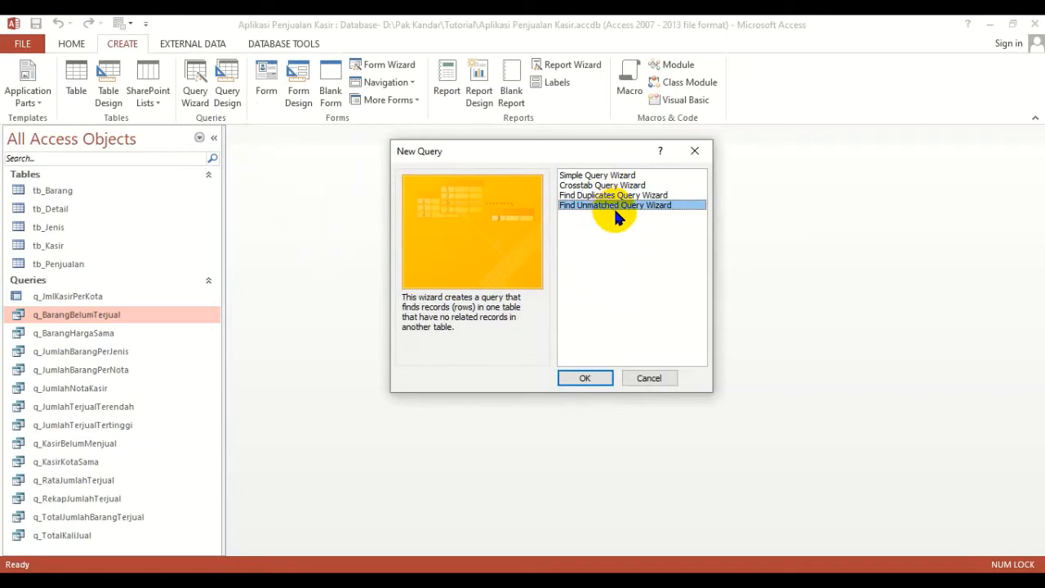
click(608, 176)
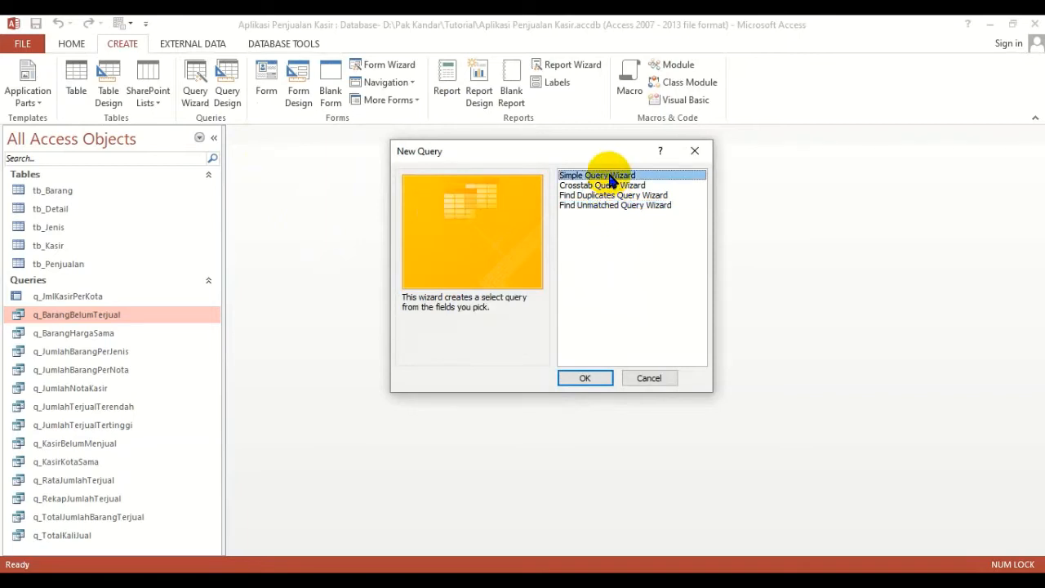
click(608, 197)
click(611, 206)
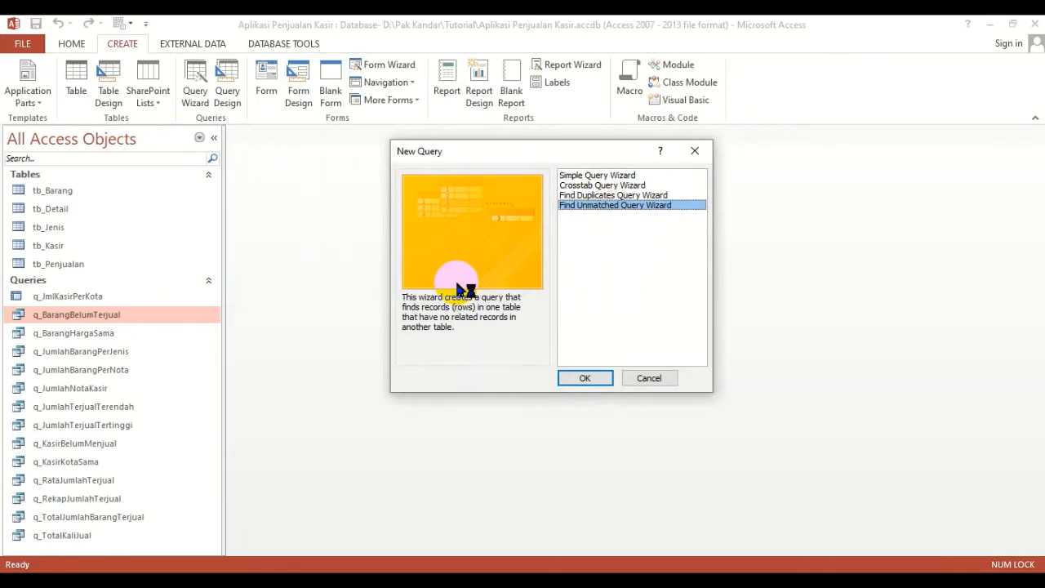
click(641, 378)
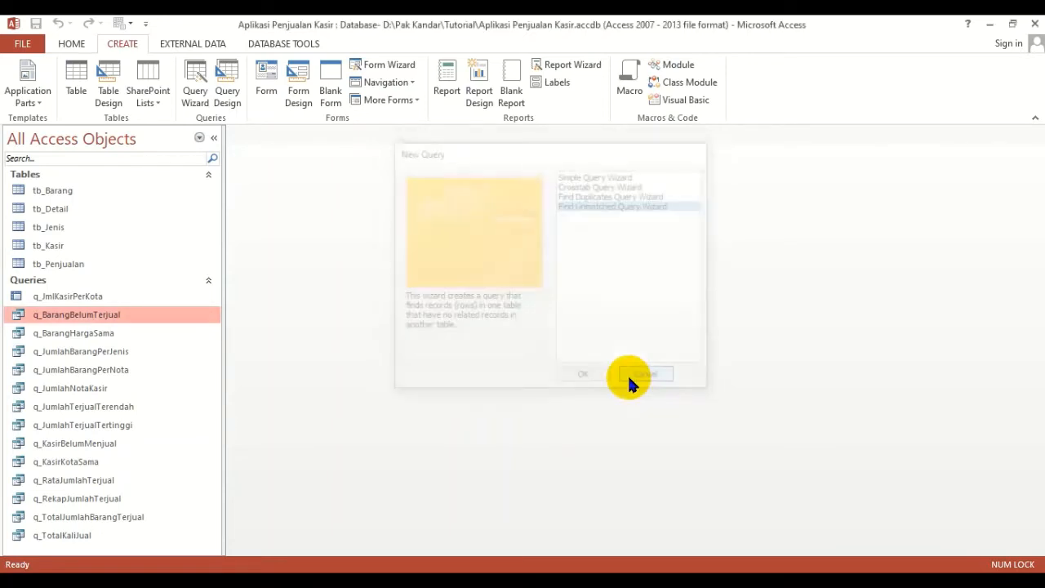
Examine the query type of q_BarangBelumTerjual in Design View and close the query.
right_click(119, 318)
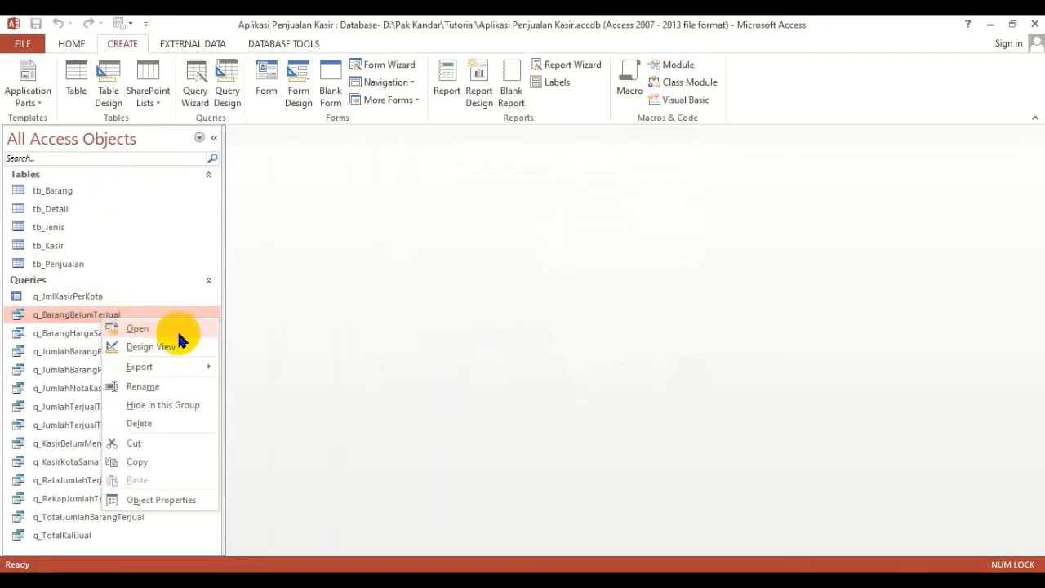
click(150, 350)
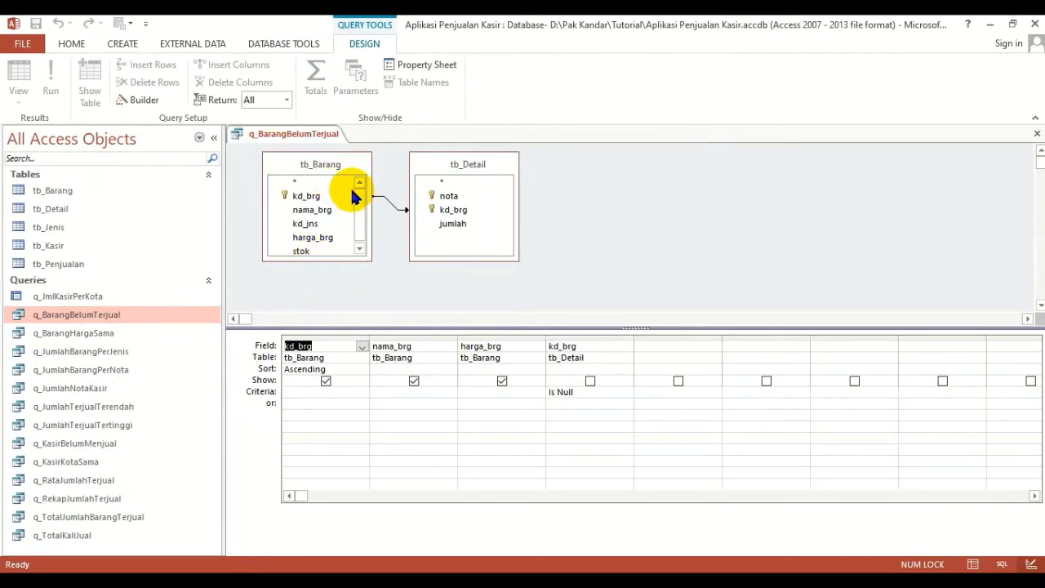
click(291, 42)
click(214, 43)
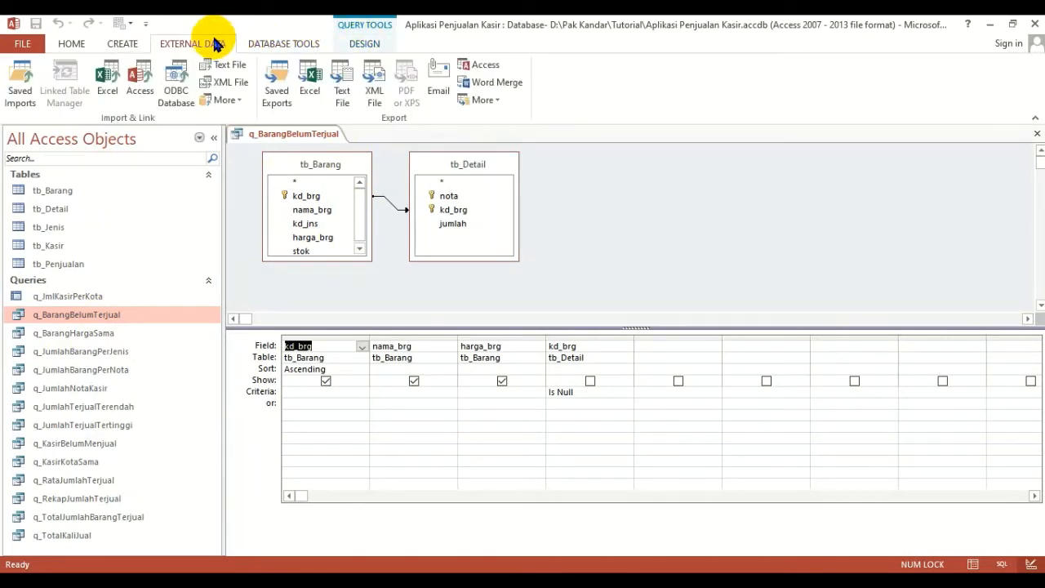
click(364, 44)
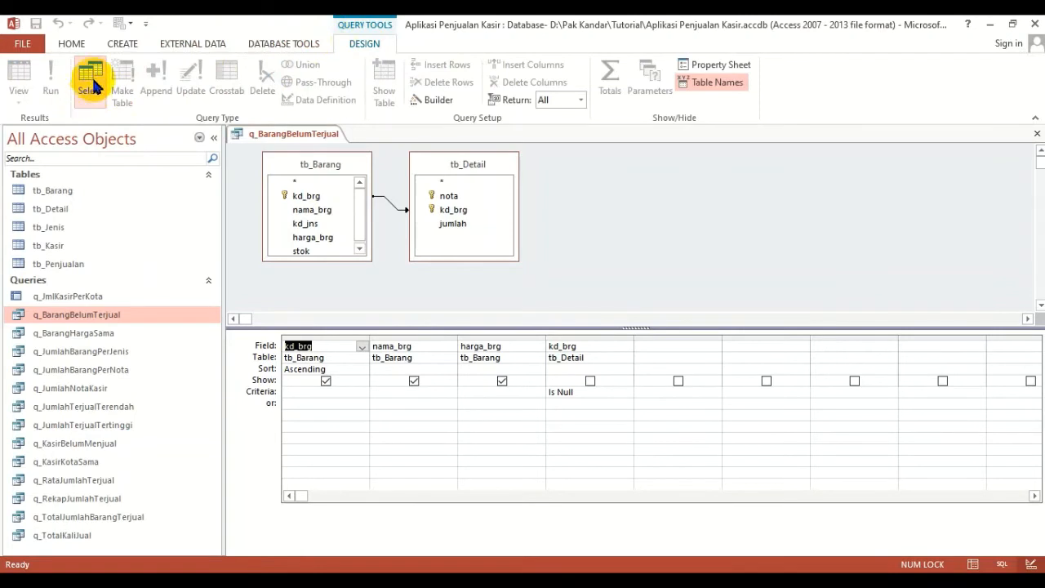
click(408, 415)
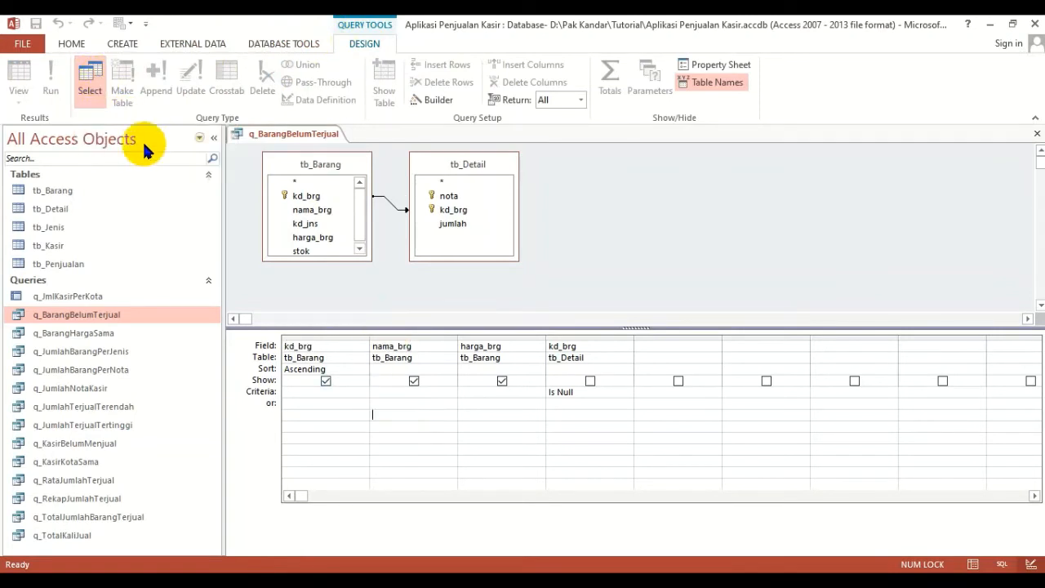
click(87, 81)
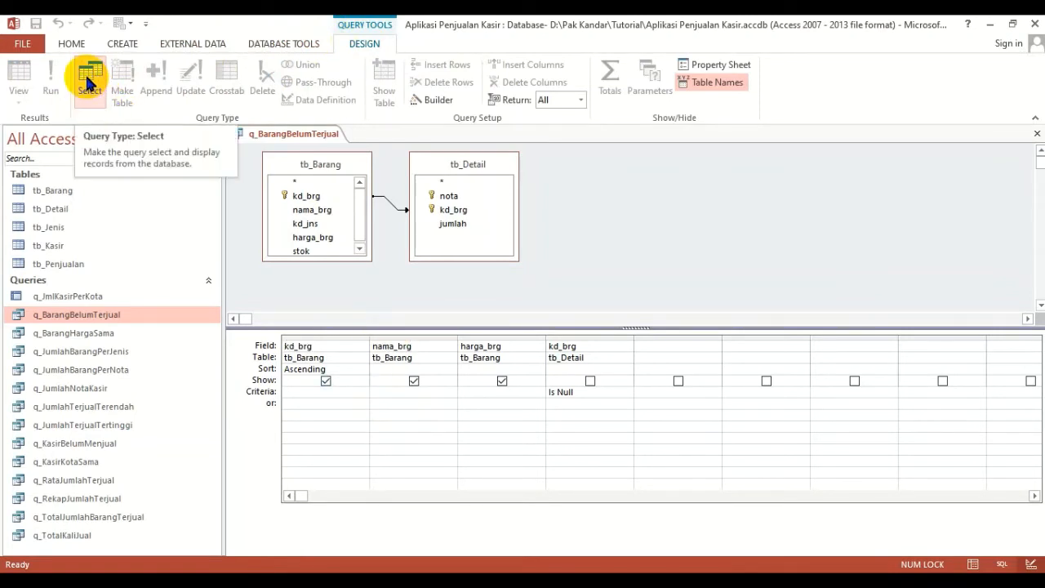
click(304, 224)
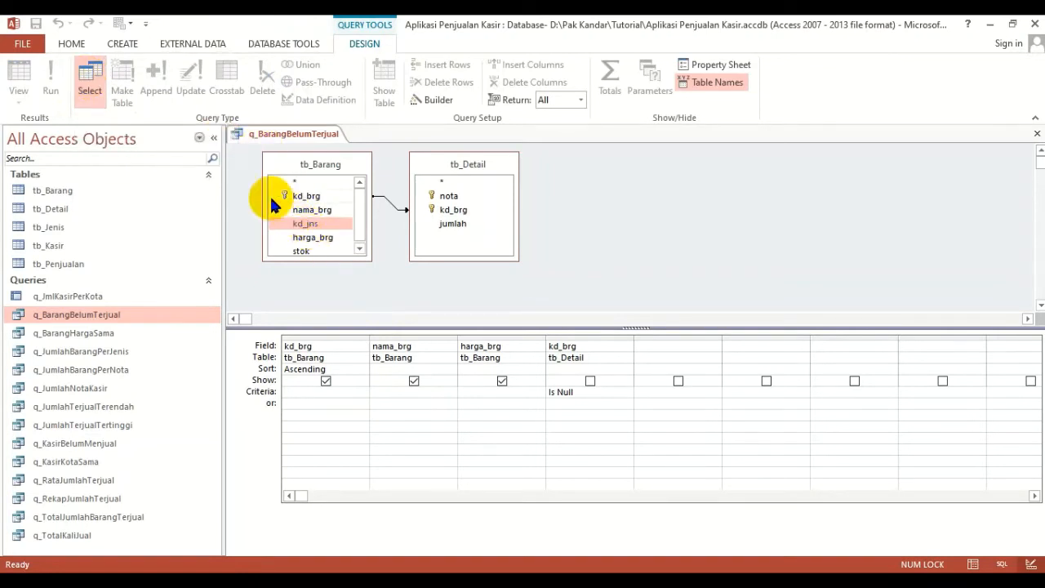
click(1036, 134)
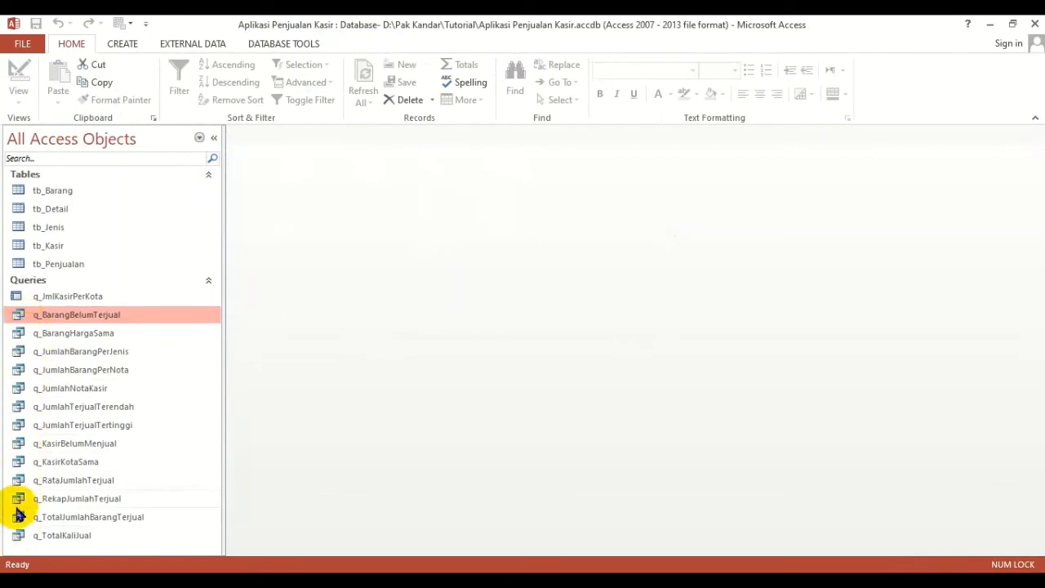
Examine the query type of q_KasirBelumMenjual in Design View and close the query.
right_click(88, 446)
click(167, 282)
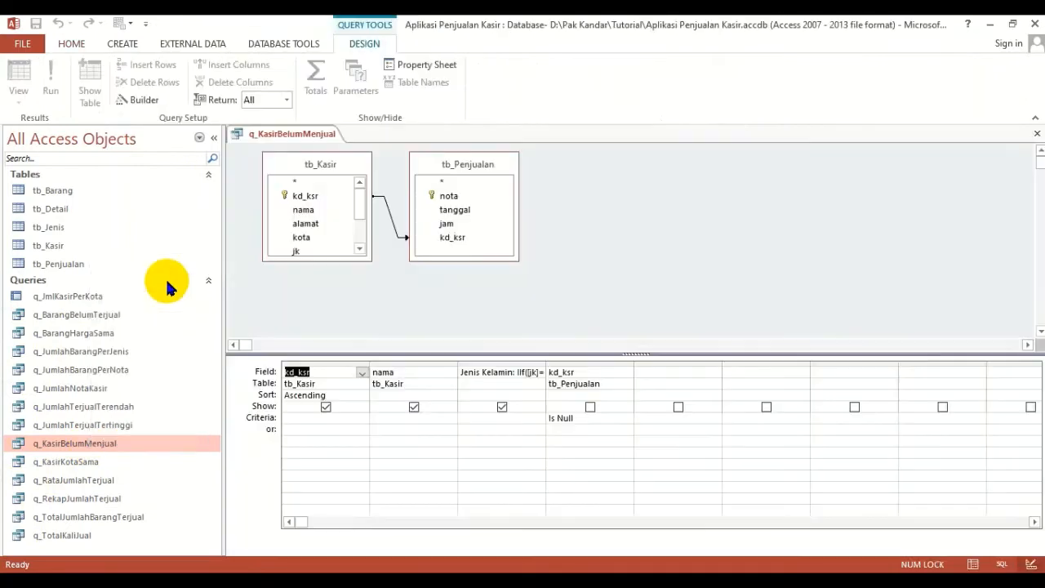
click(402, 441)
click(298, 44)
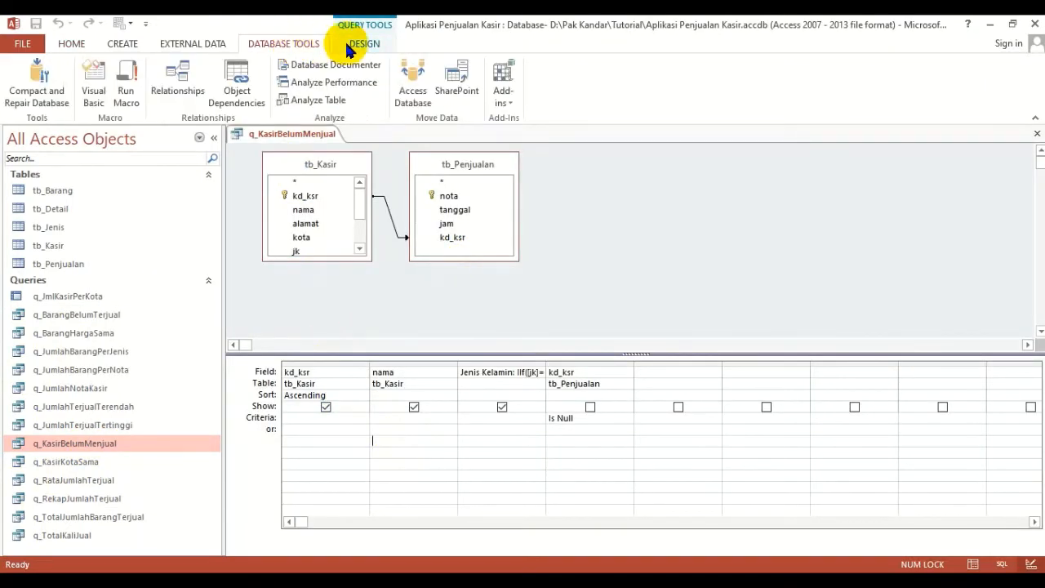
click(360, 45)
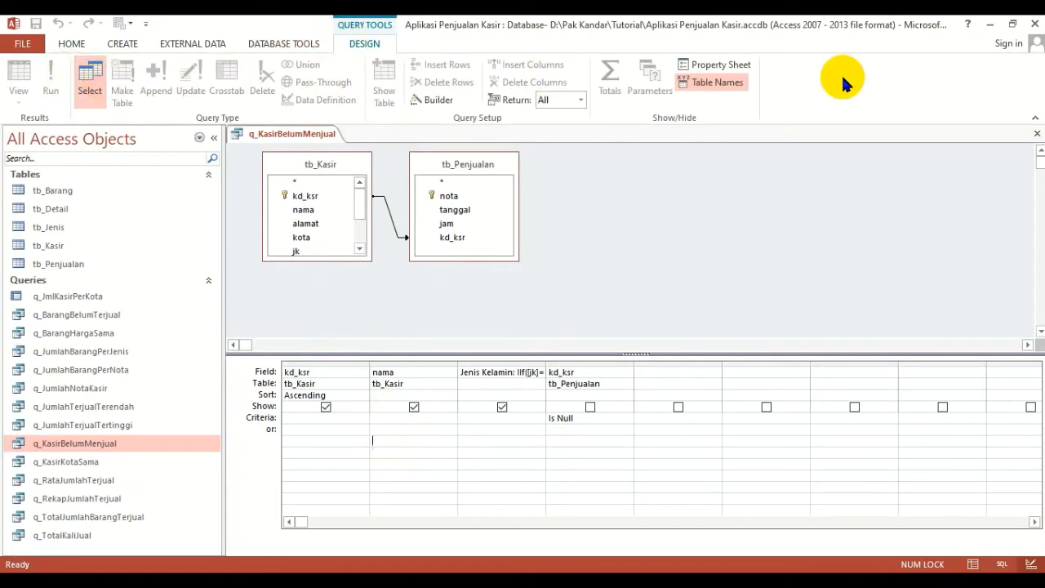
click(1037, 136)
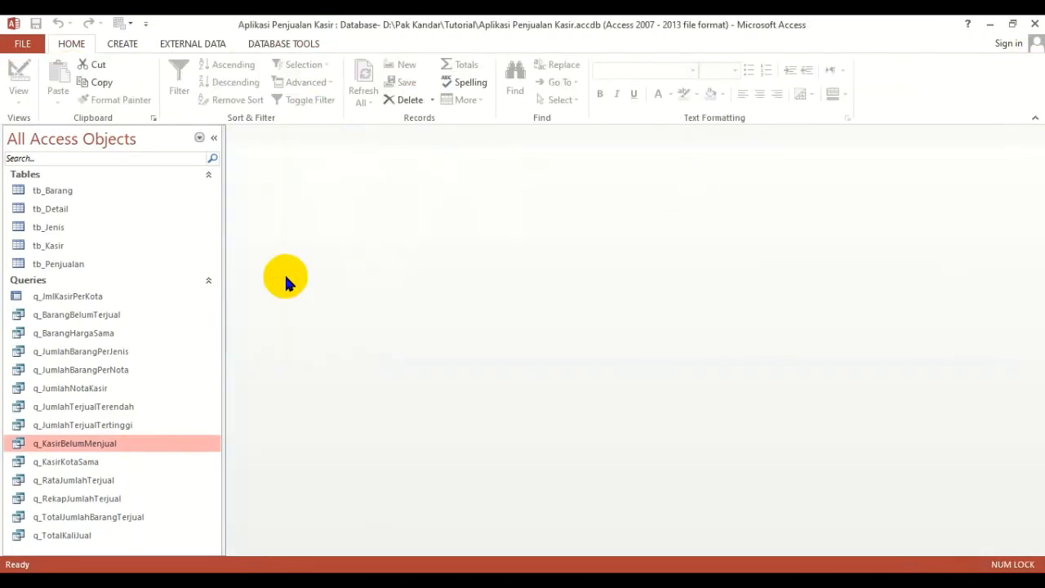
Compare the icon of q_JmlKasirPerKota with the other queries and view the Crosstab Query Wizard description, then cancel the new query.
click(70, 299)
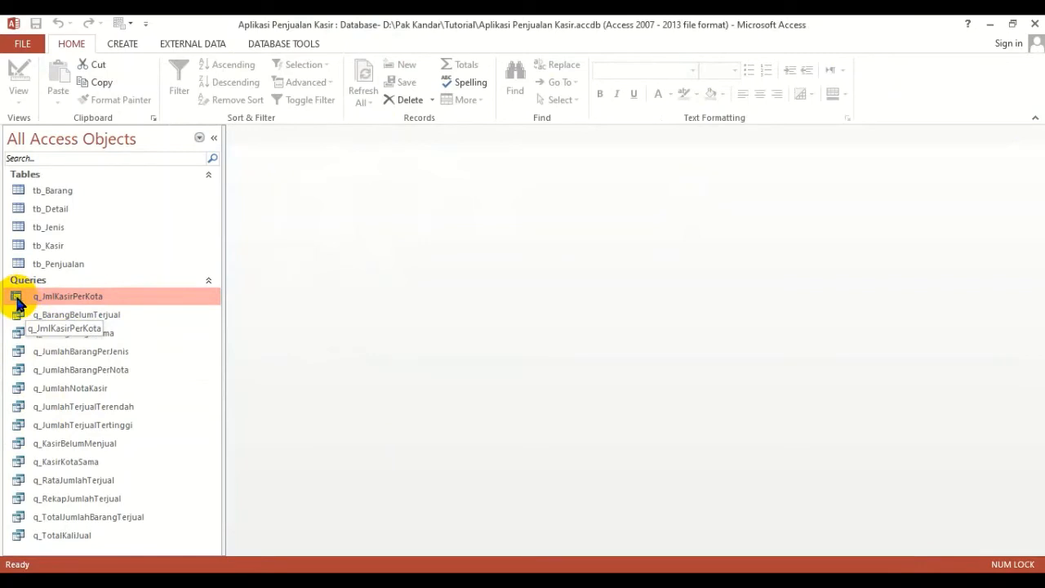
right_click(90, 303)
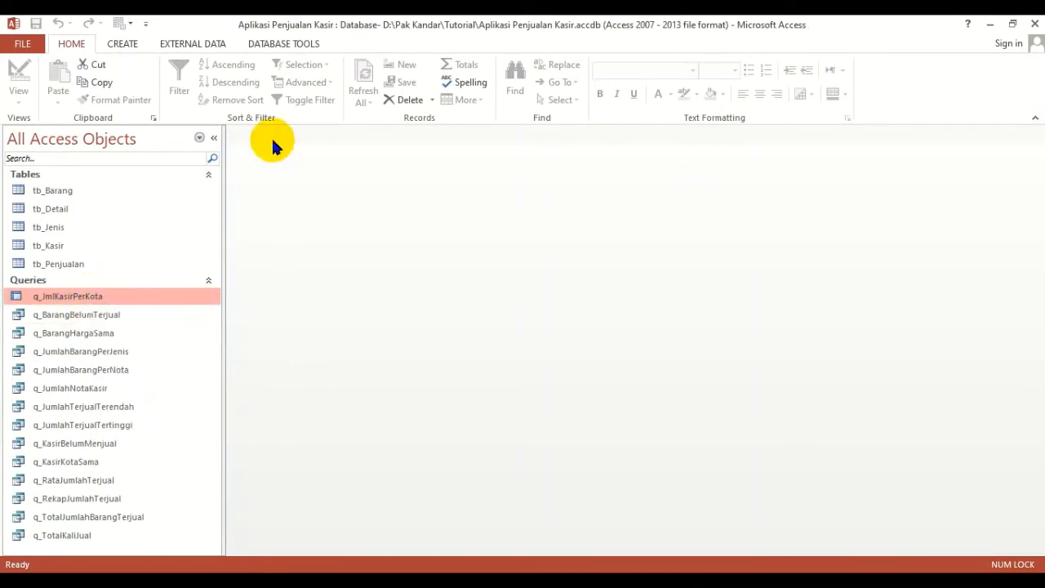
click(122, 44)
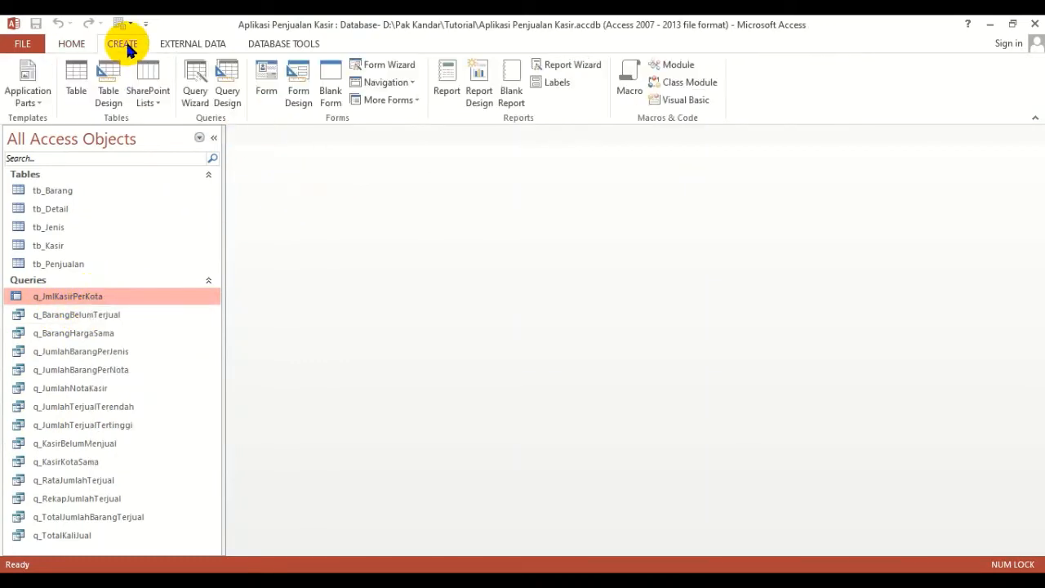
click(209, 103)
click(591, 186)
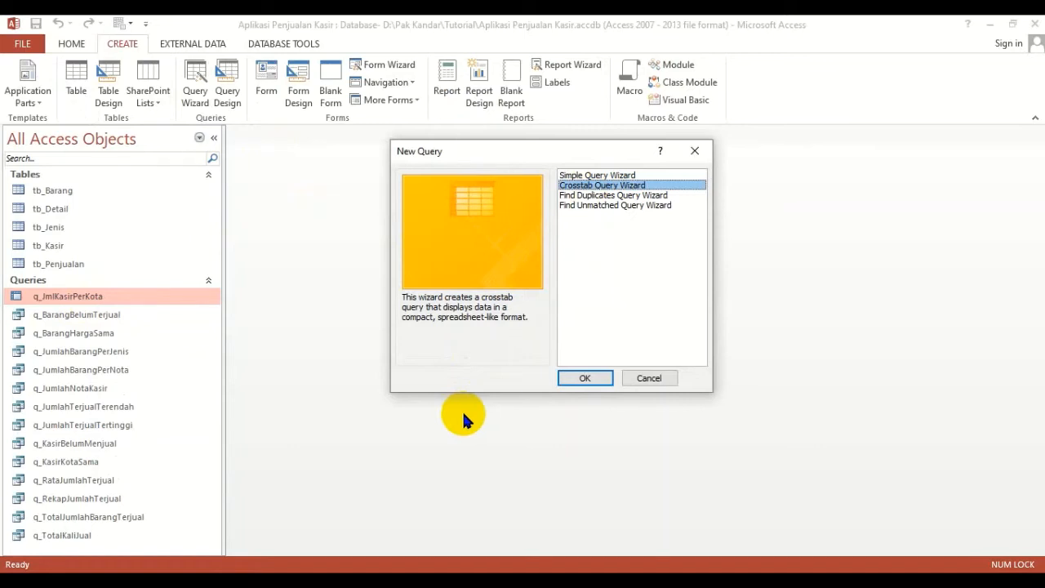
click(648, 378)
Examine the query type and crosstab settings of q_JmlKasirPerKota in Design View, then close the query.
right_click(87, 298)
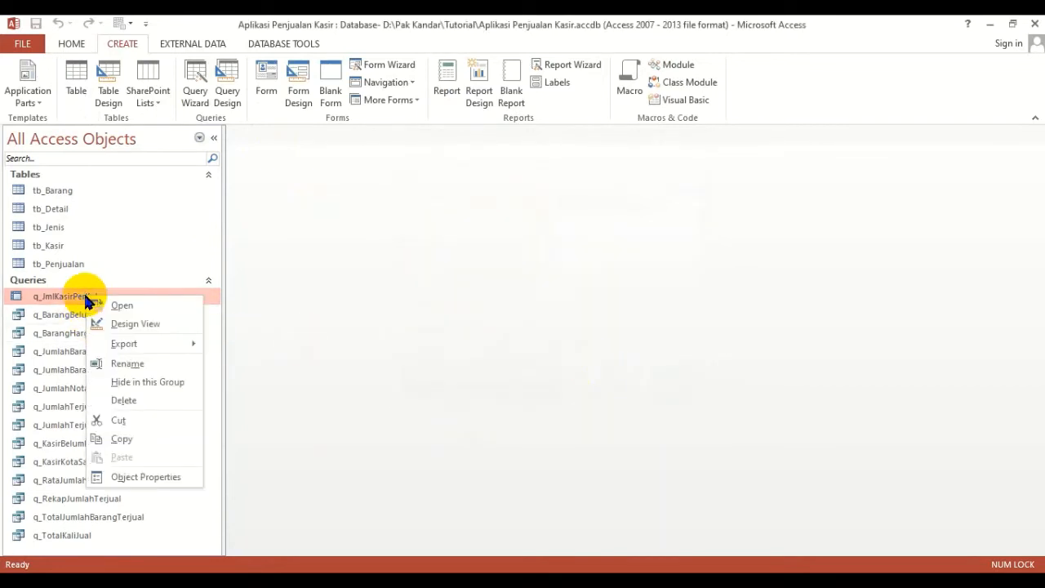
click(128, 328)
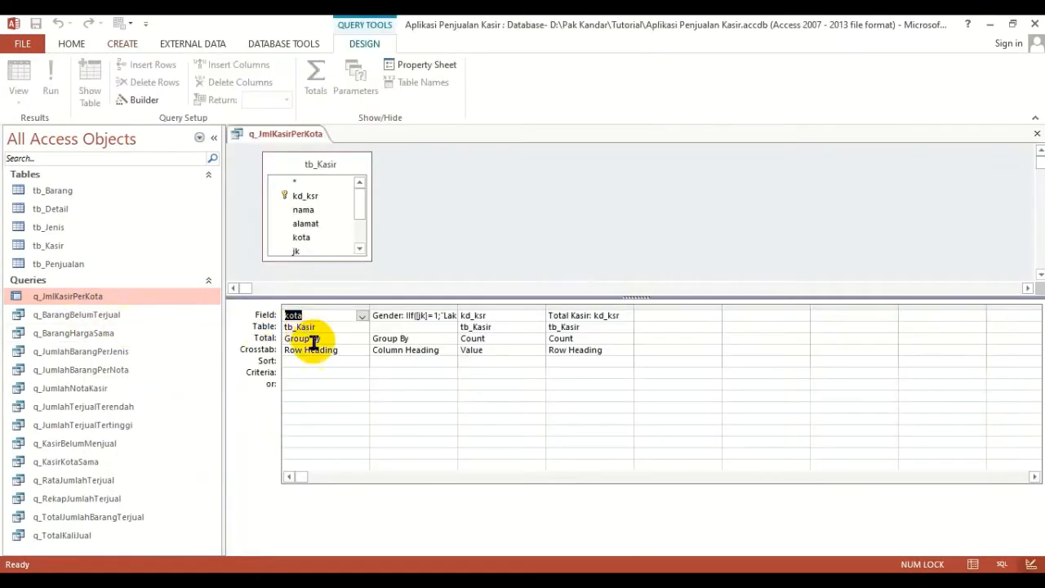
click(373, 368)
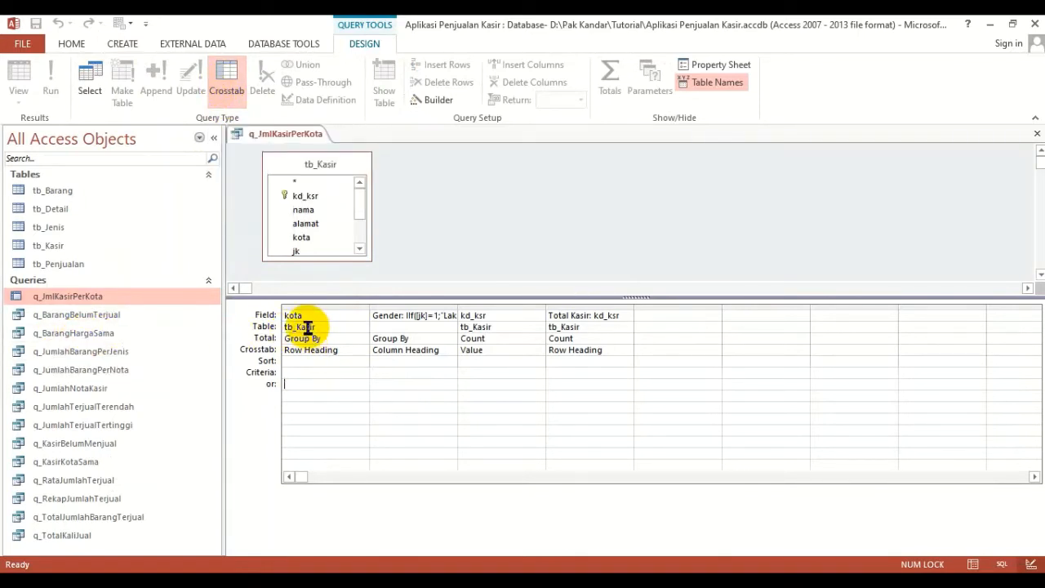
click(310, 380)
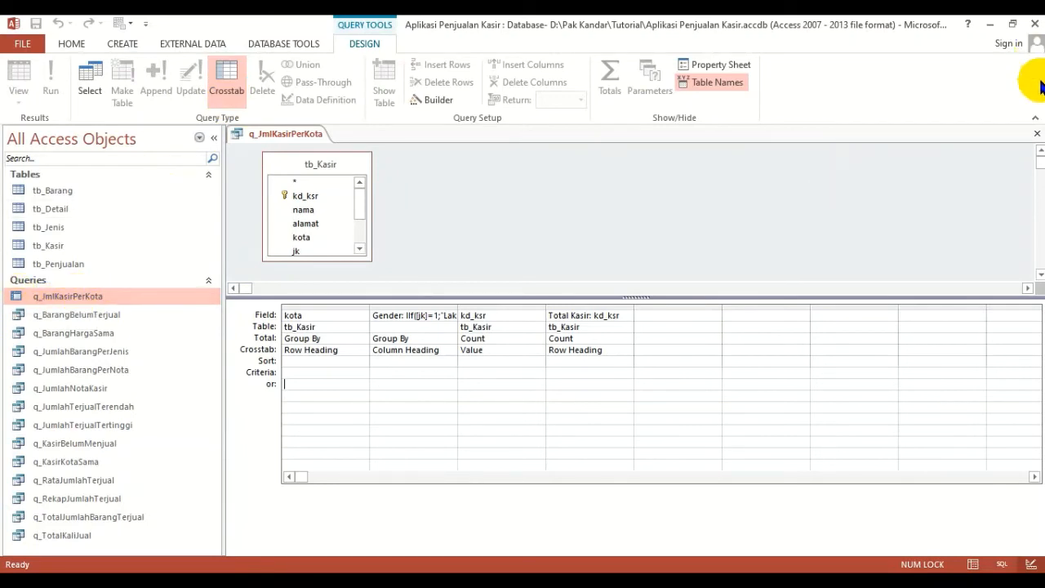
click(1034, 136)
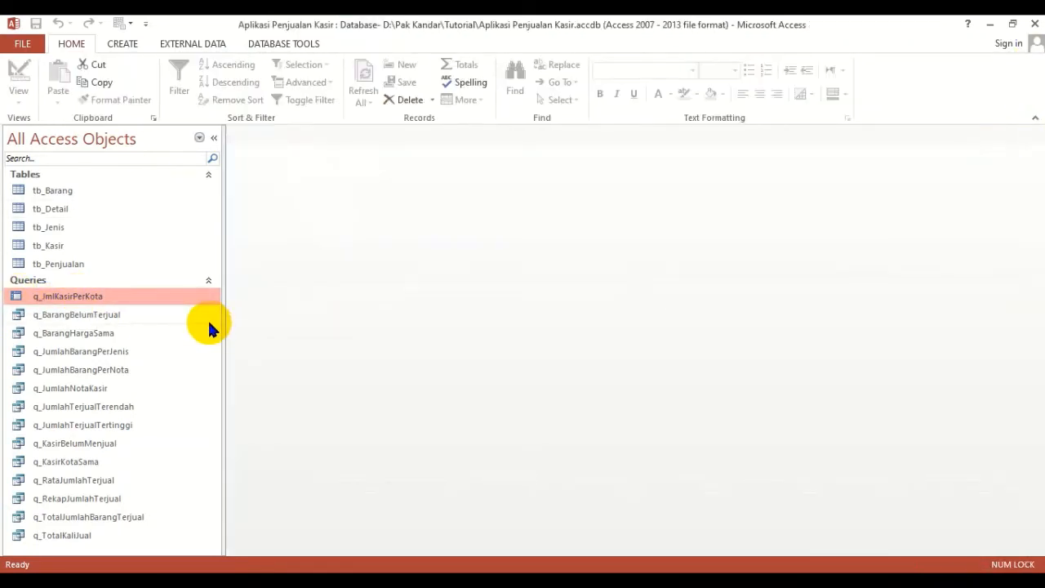
Review the Find Unmatched, Find Duplicates, Crosstab and Simple Query Wizard types, then cancel the new query.
click(126, 44)
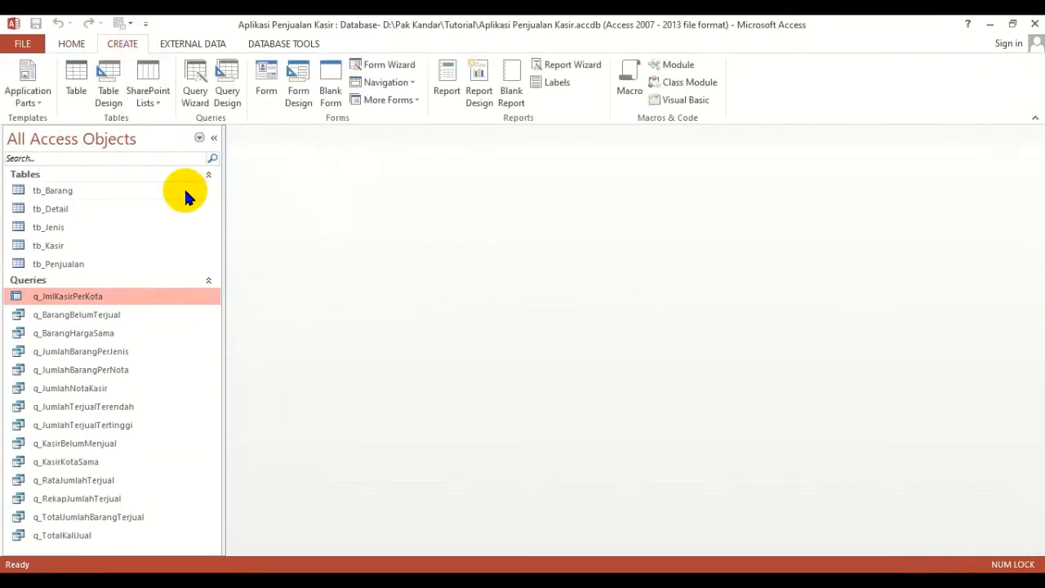
click(194, 84)
click(595, 206)
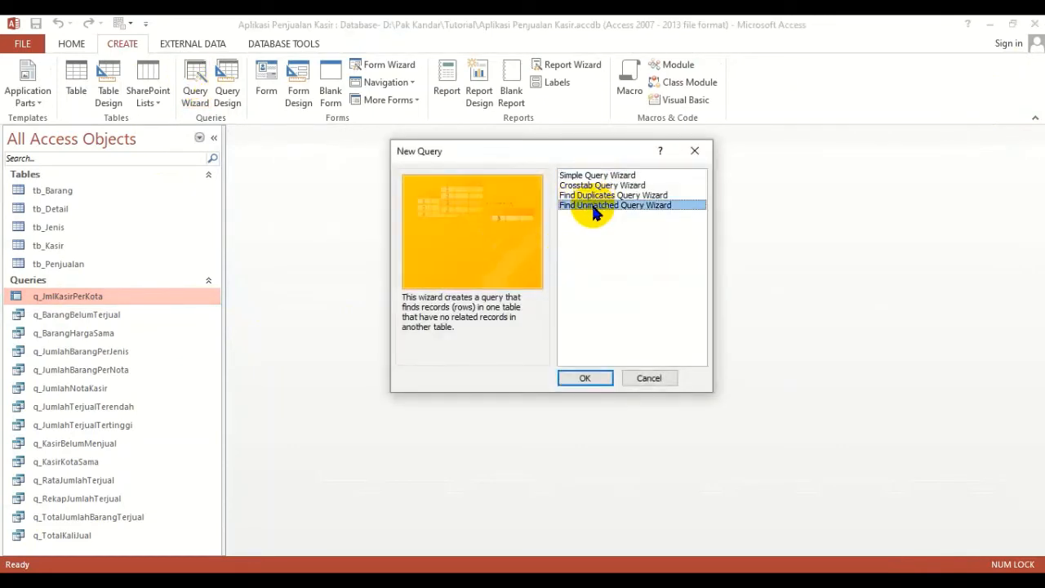
click(588, 196)
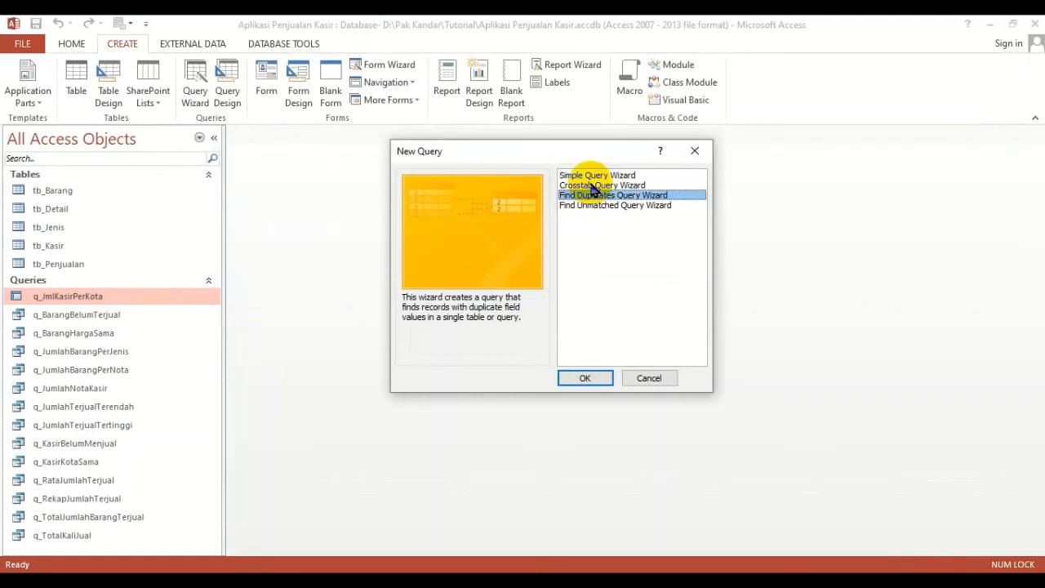
click(591, 185)
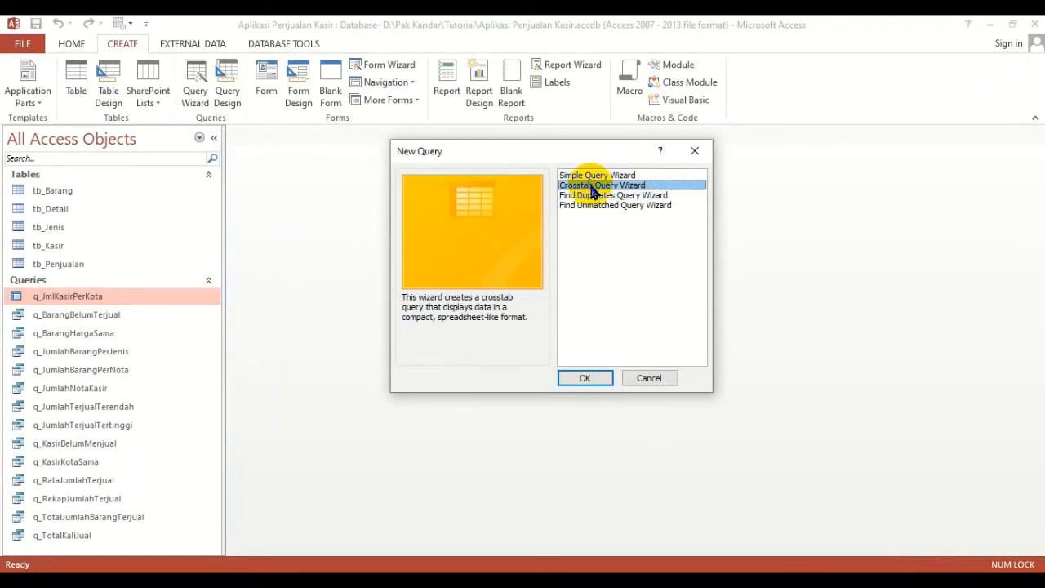
click(600, 175)
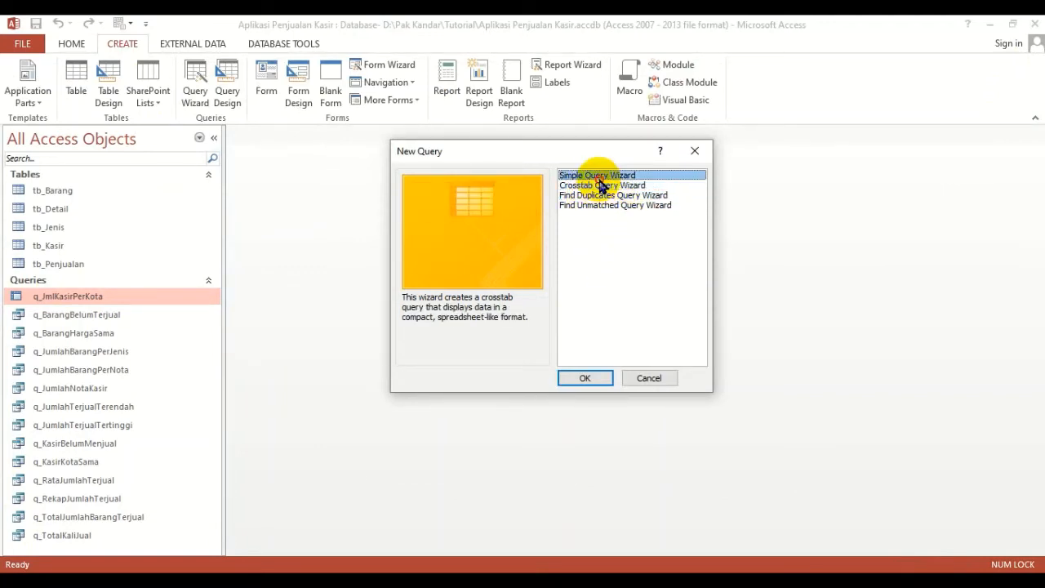
click(651, 379)
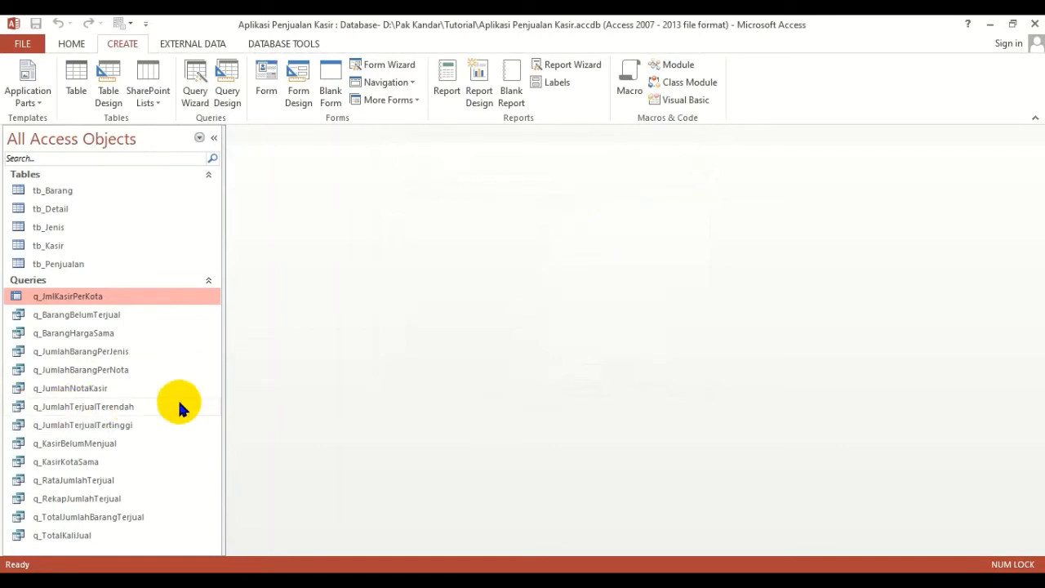
Switch to Photos, examine the layout of the target query in Rekap Penjualan Kasir.png, and return to Access.
key(alt+Tab)
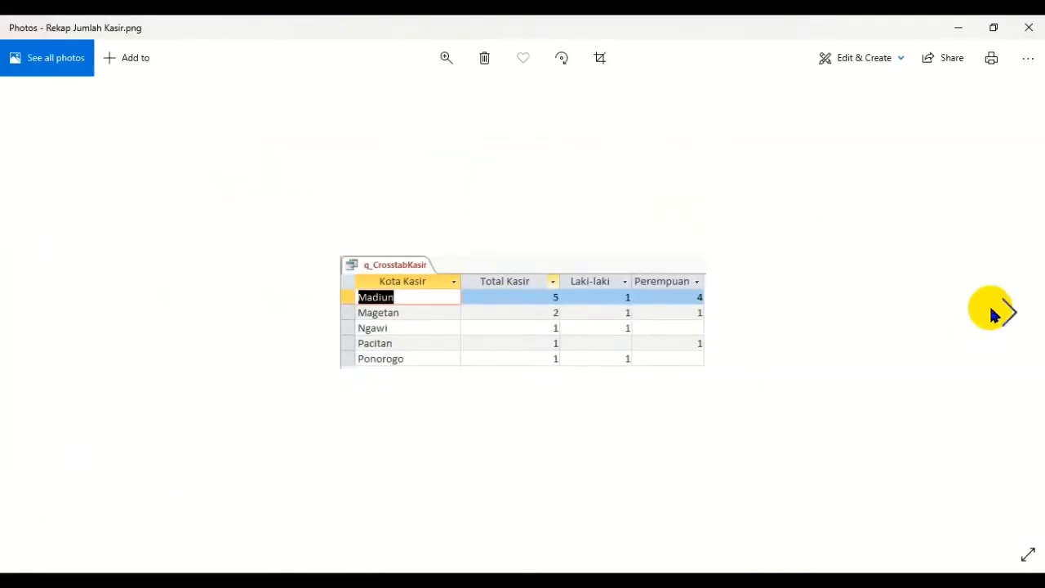
click(1004, 309)
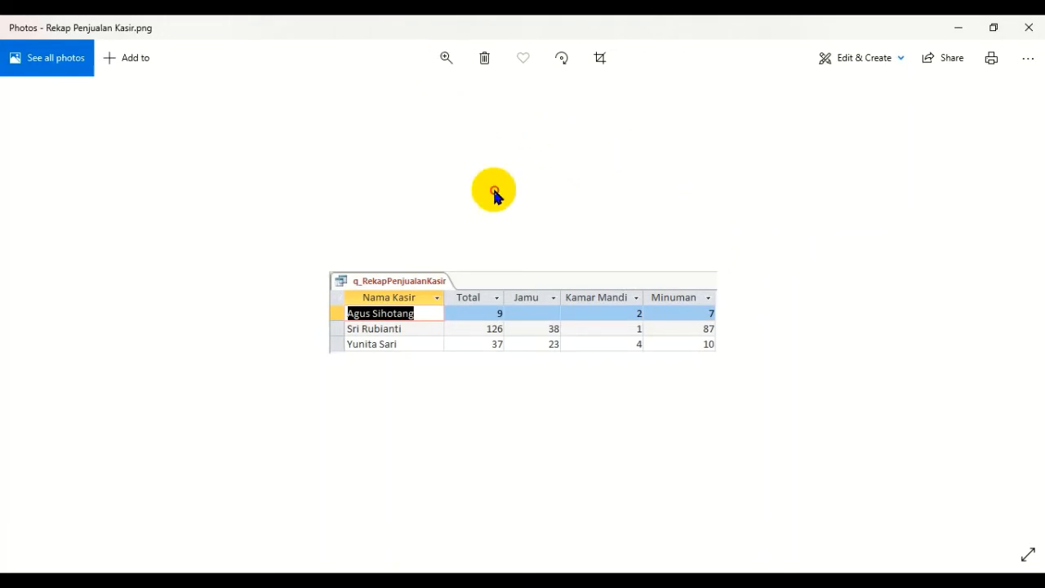
scroll(494, 189, up, 2)
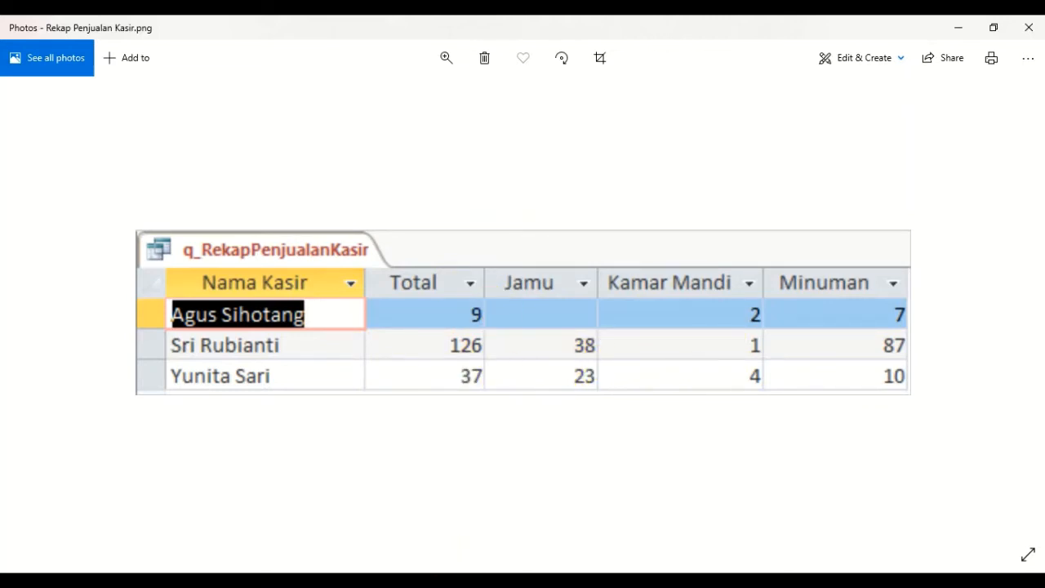
click(514, 581)
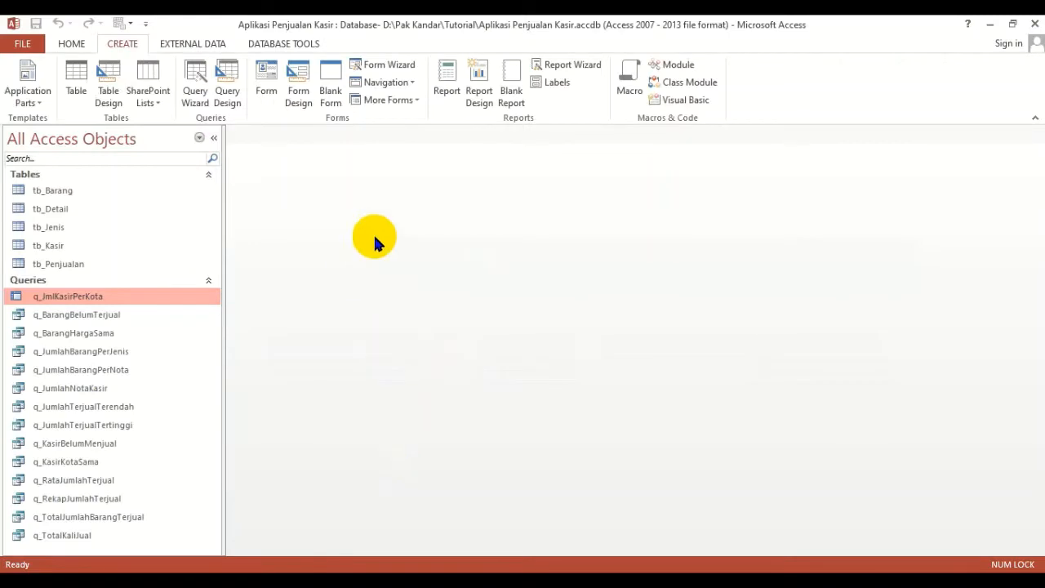
Review the Crosstab and Simple Query Wizard options against the target query picture, cancelling the new query each time.
click(194, 84)
click(641, 186)
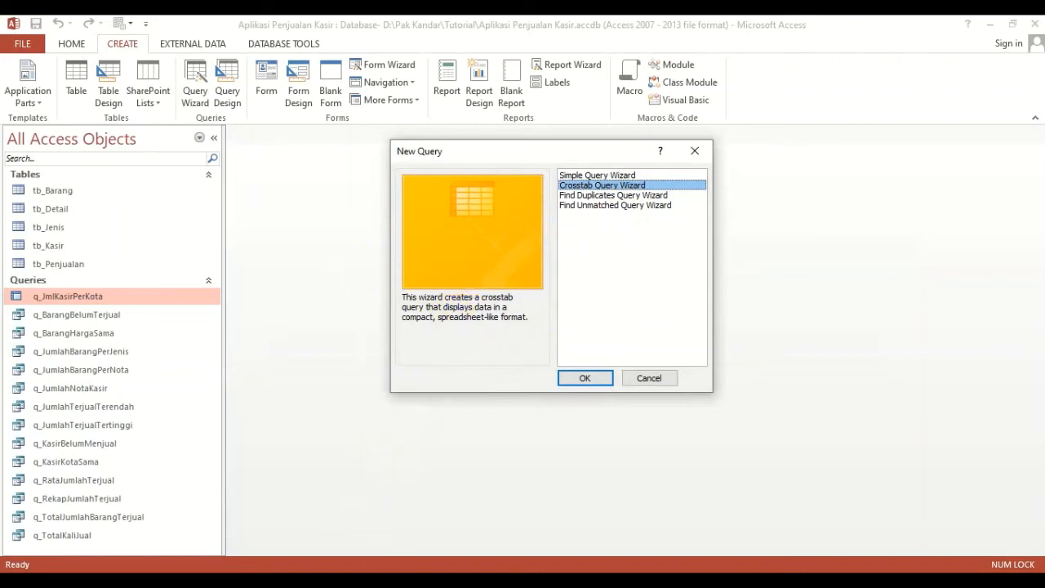
click(390, 581)
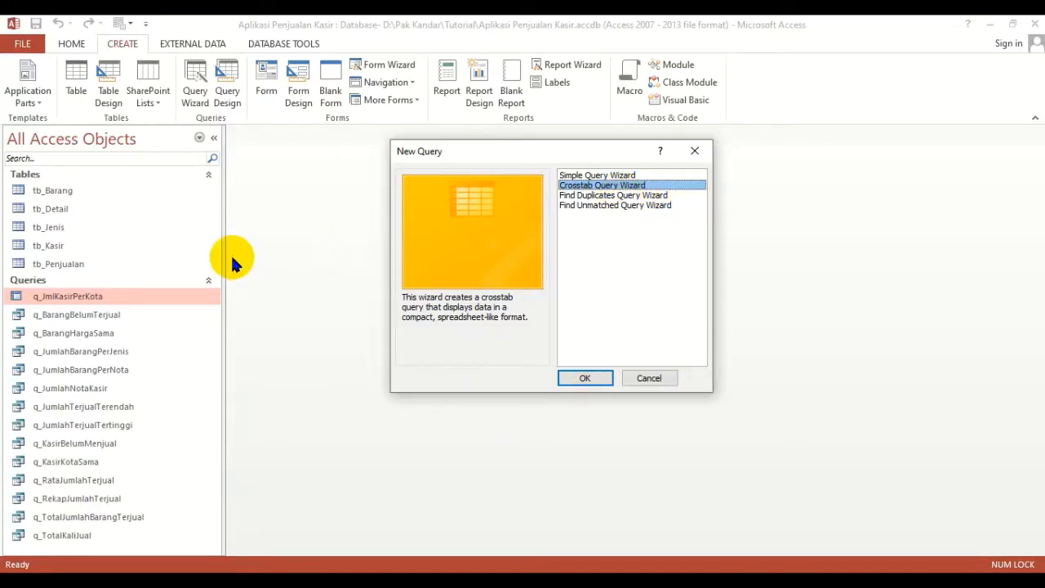
click(648, 377)
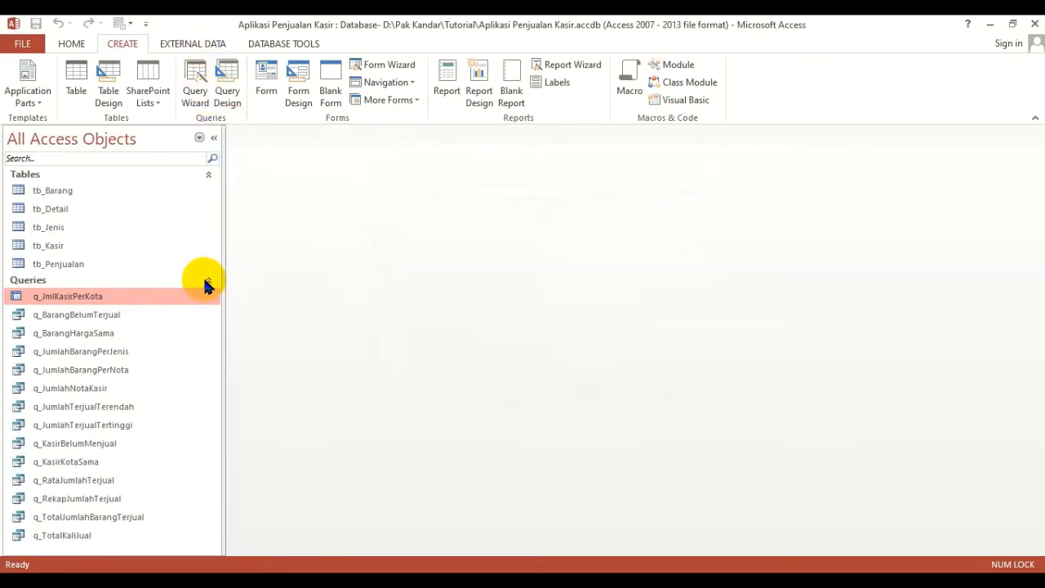
click(198, 92)
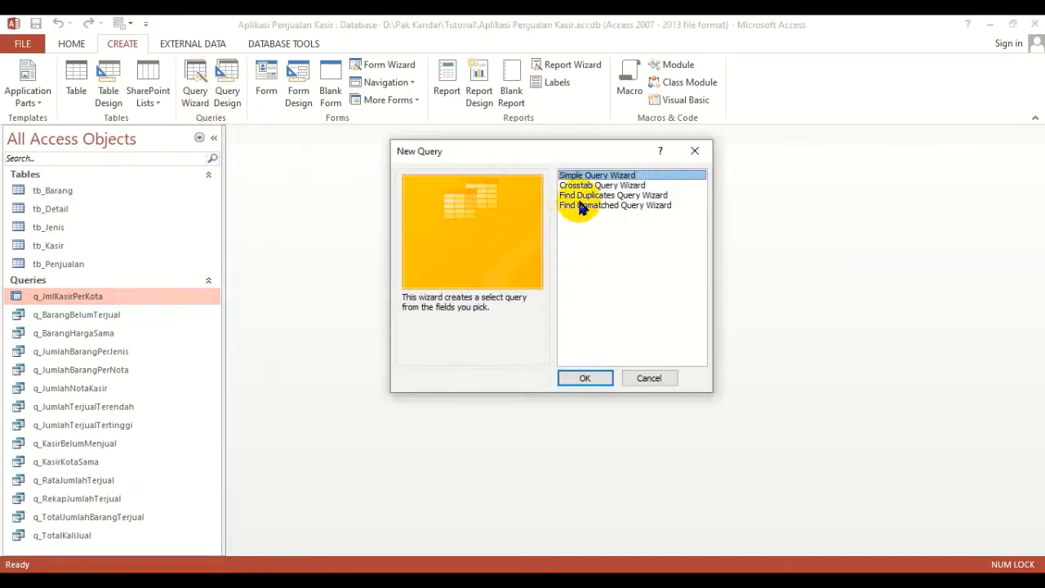
click(434, 582)
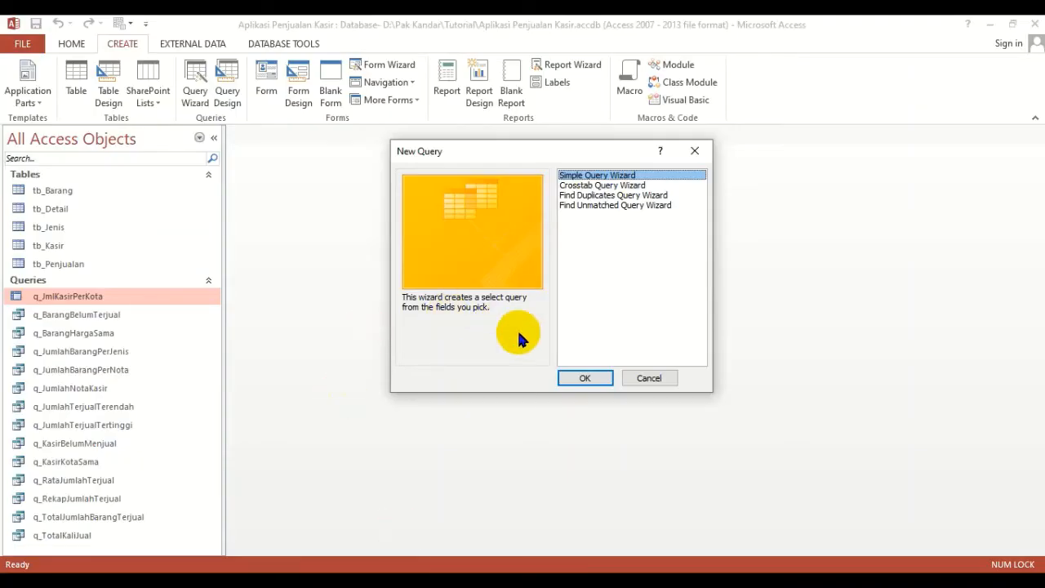
click(643, 379)
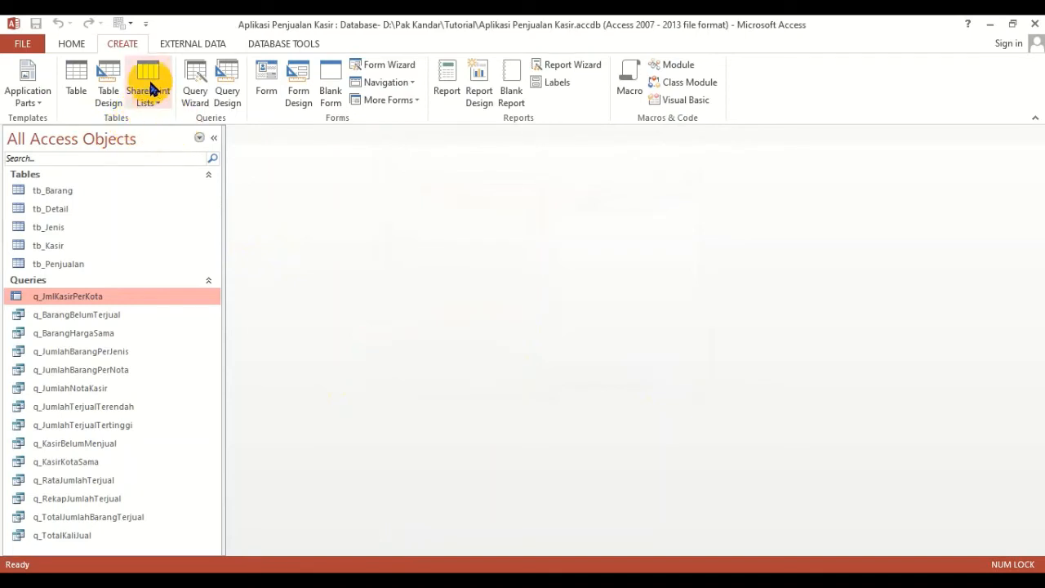
Start a Simple Query Wizard query and add the nama field from tb_Kasir.
click(196, 90)
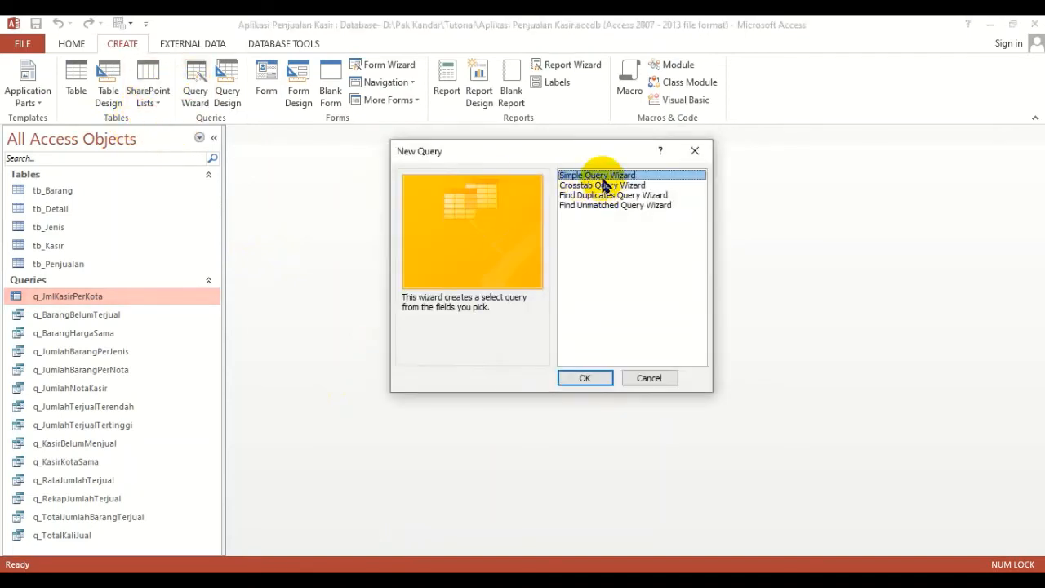
click(587, 379)
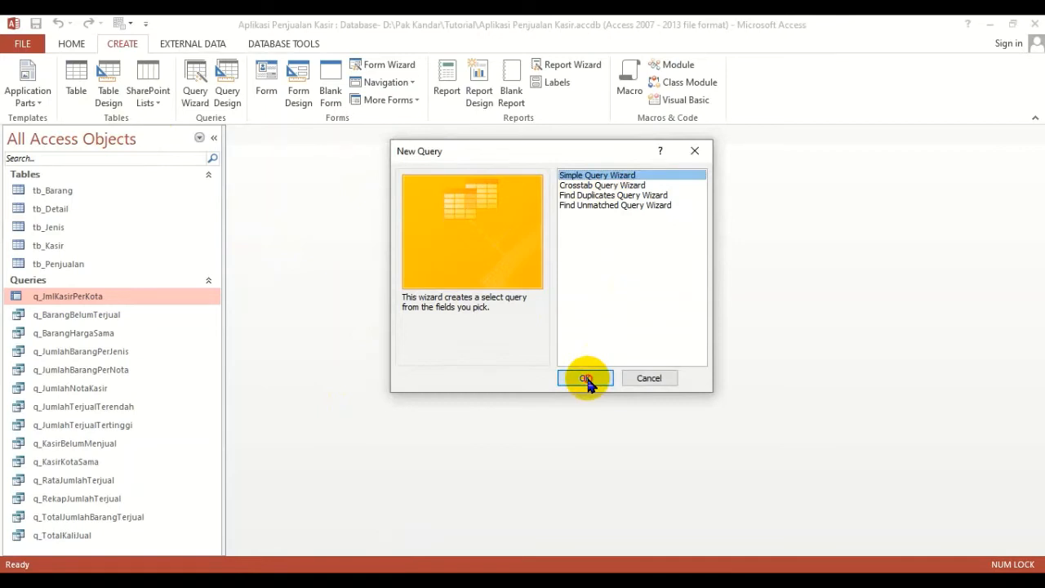
click(539, 215)
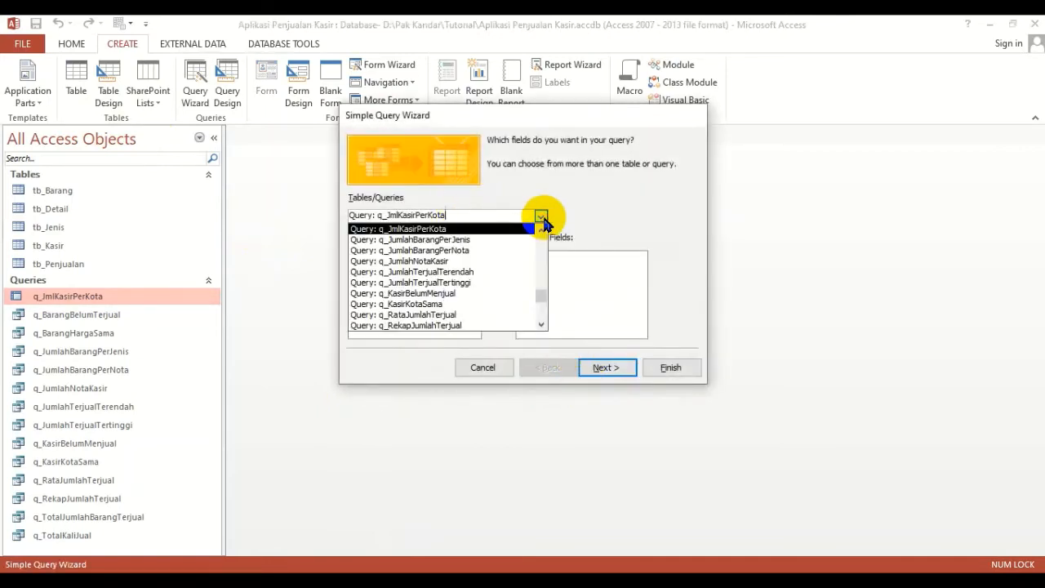
drag(541, 292, 537, 234)
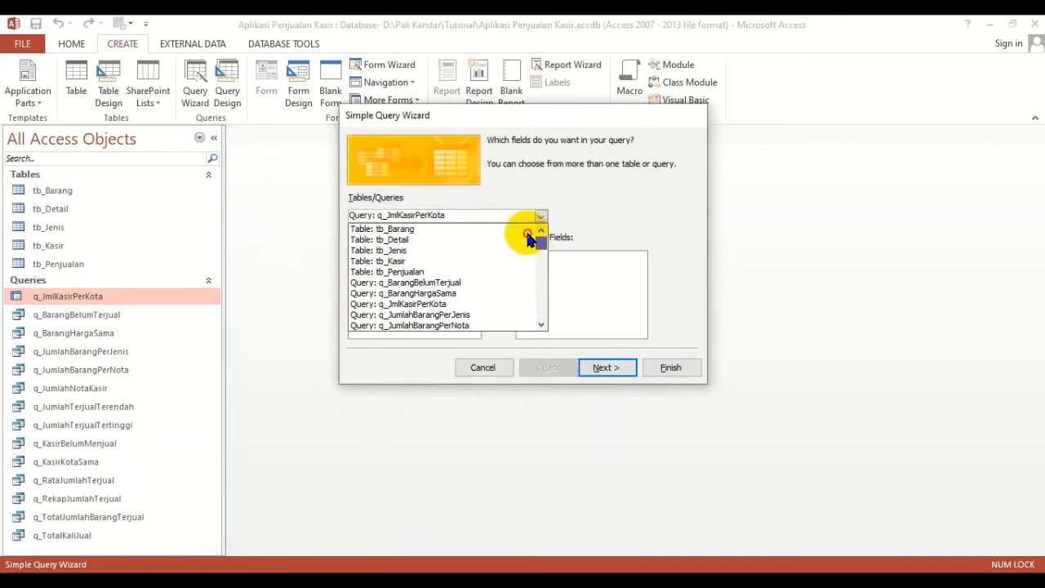
click(408, 261)
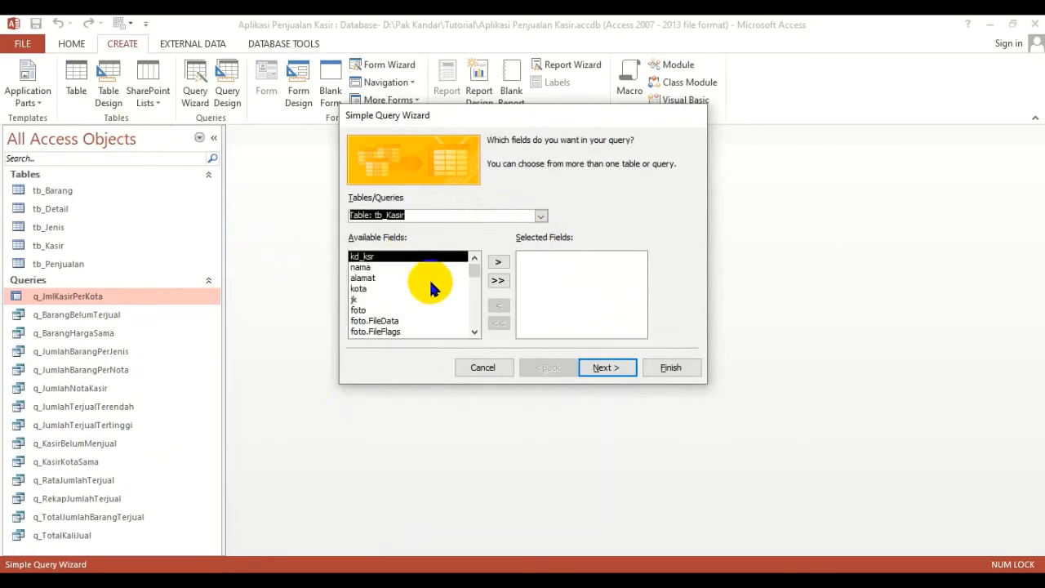
double_click(368, 268)
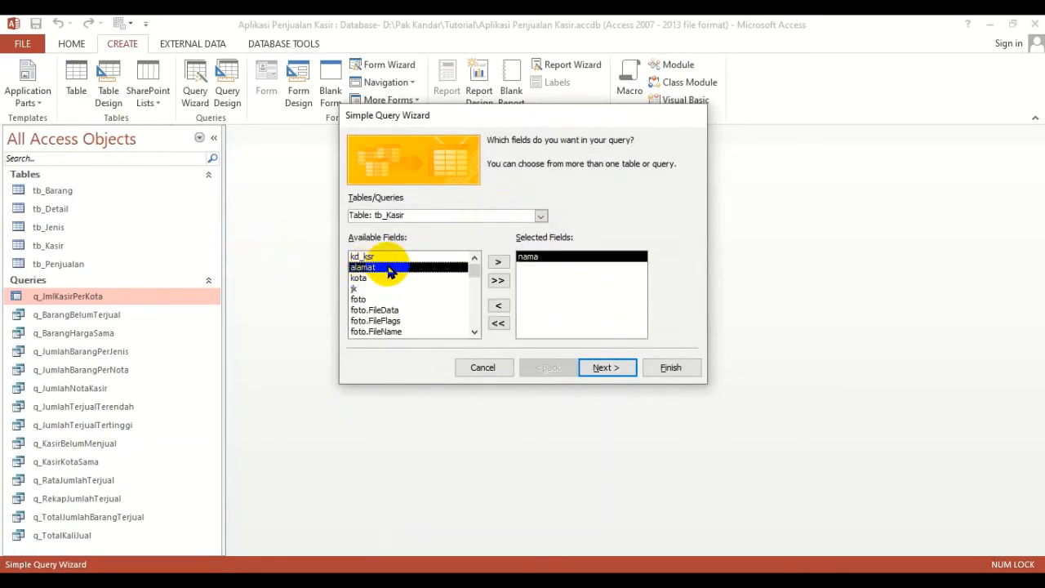
Add the nama_jns field from tb_Jenis to the query's selected fields.
click(541, 216)
drag(543, 264, 542, 222)
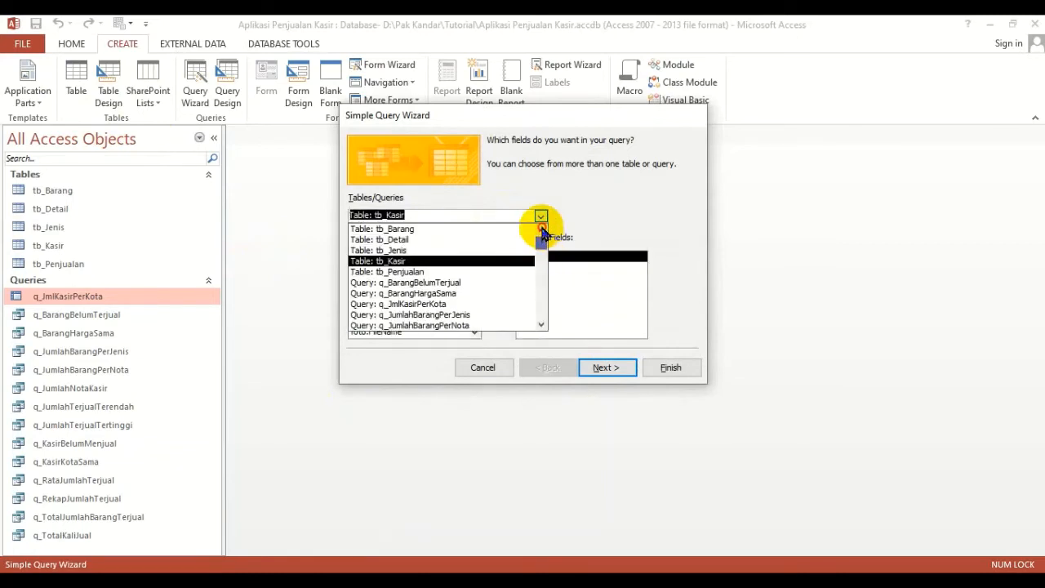
click(420, 249)
click(405, 268)
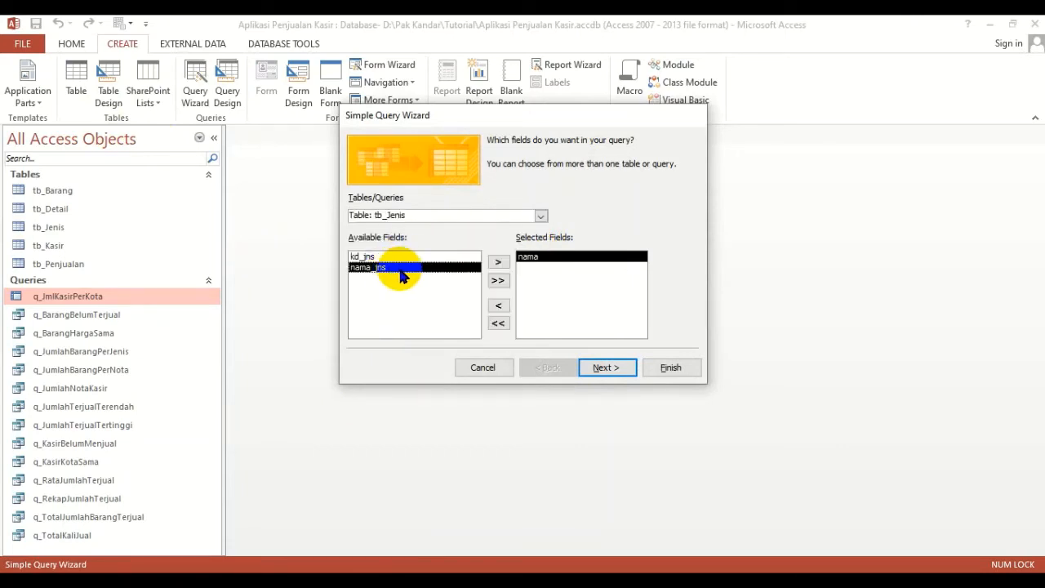
click(495, 262)
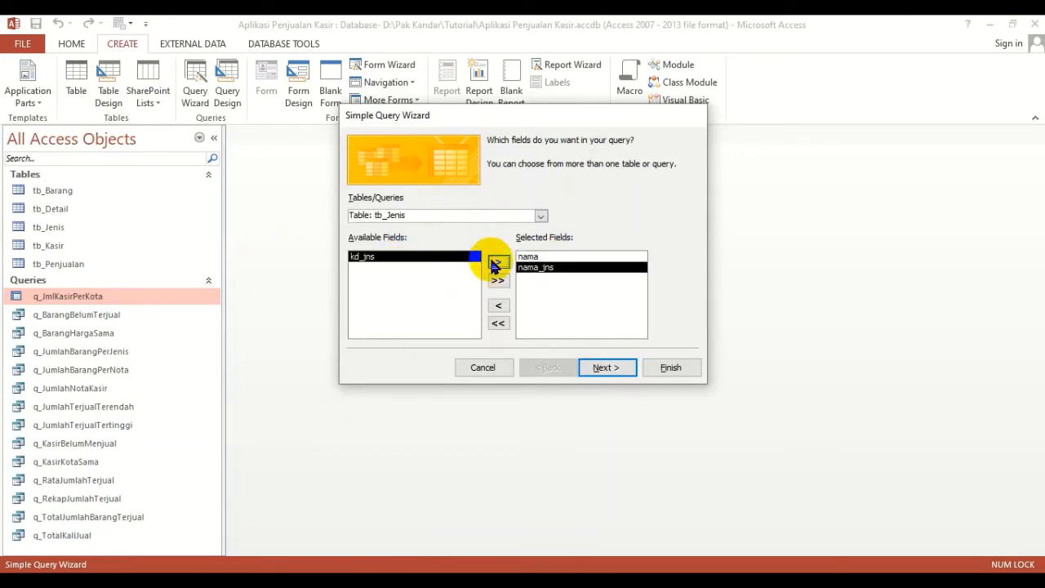
Add the jumlah field from tb_Detail to the query's selected fields, checking it against the target query picture in Photos.
click(541, 217)
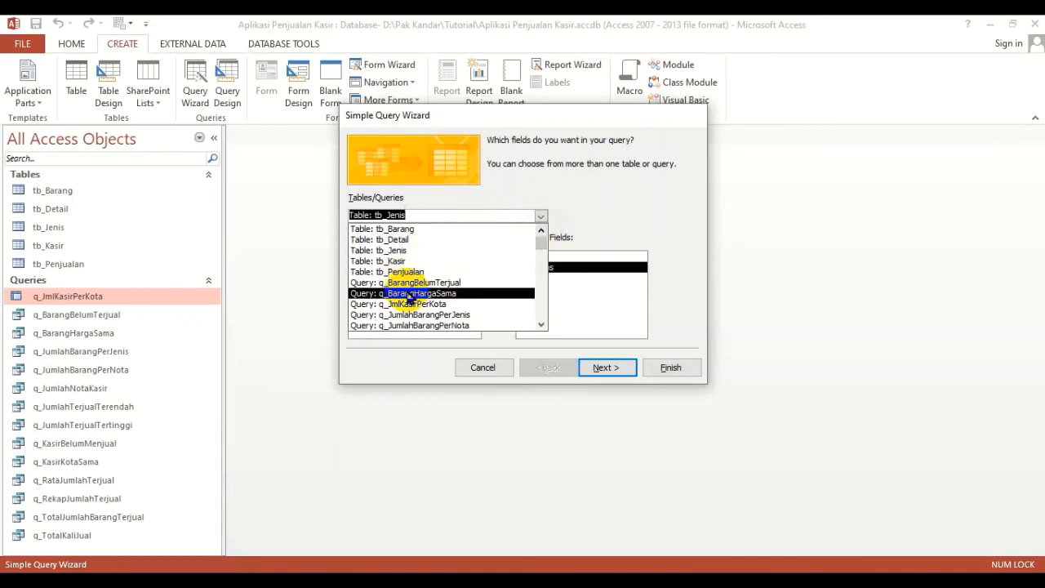
click(401, 240)
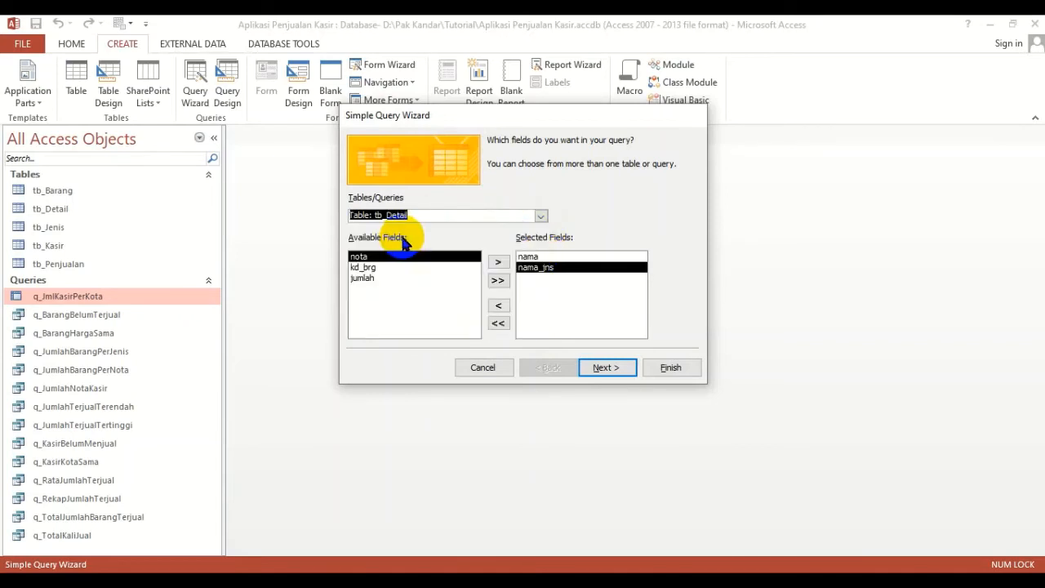
click(375, 279)
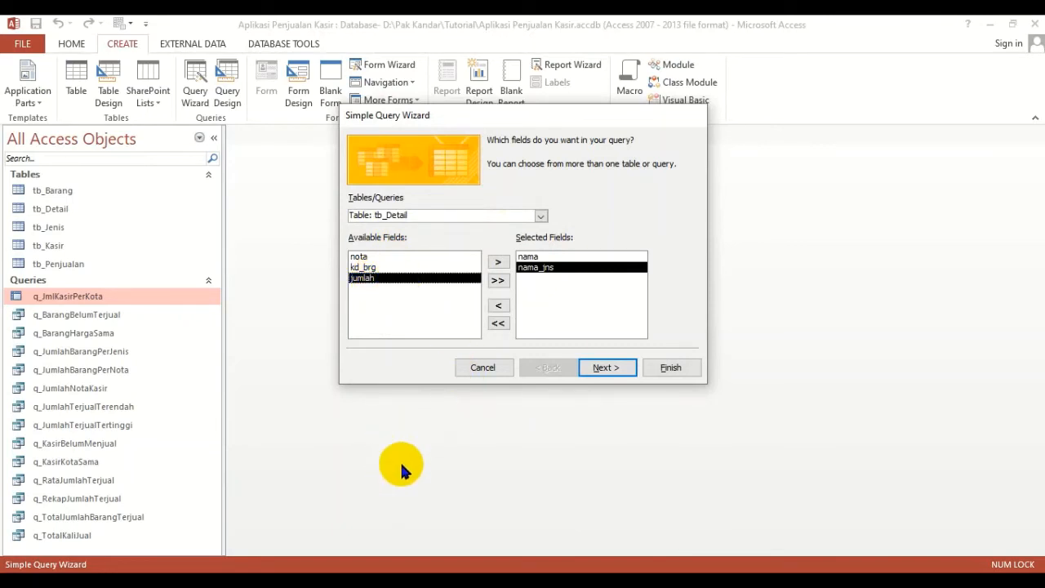
click(403, 582)
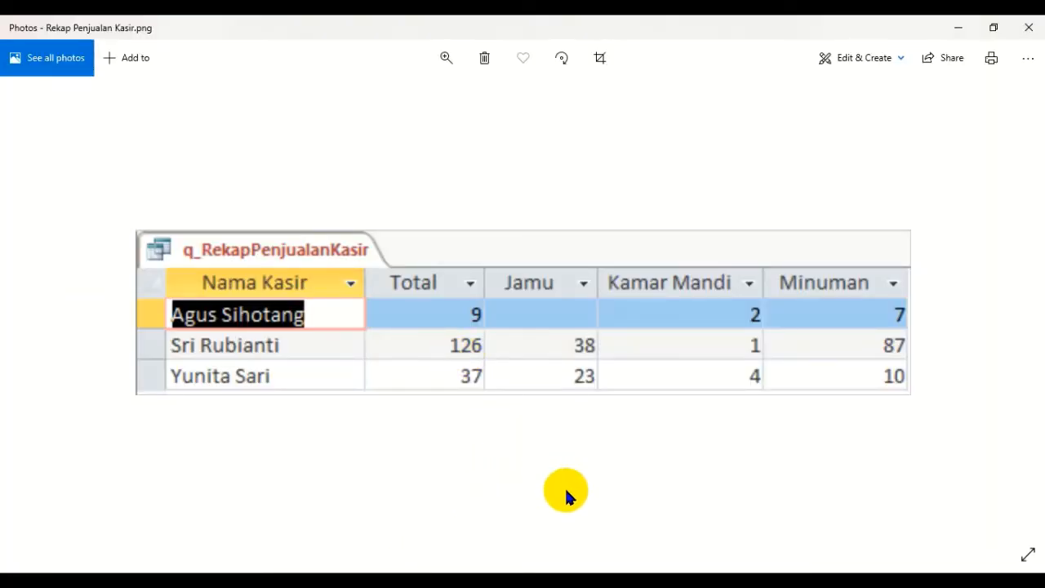
key(alt+Tab)
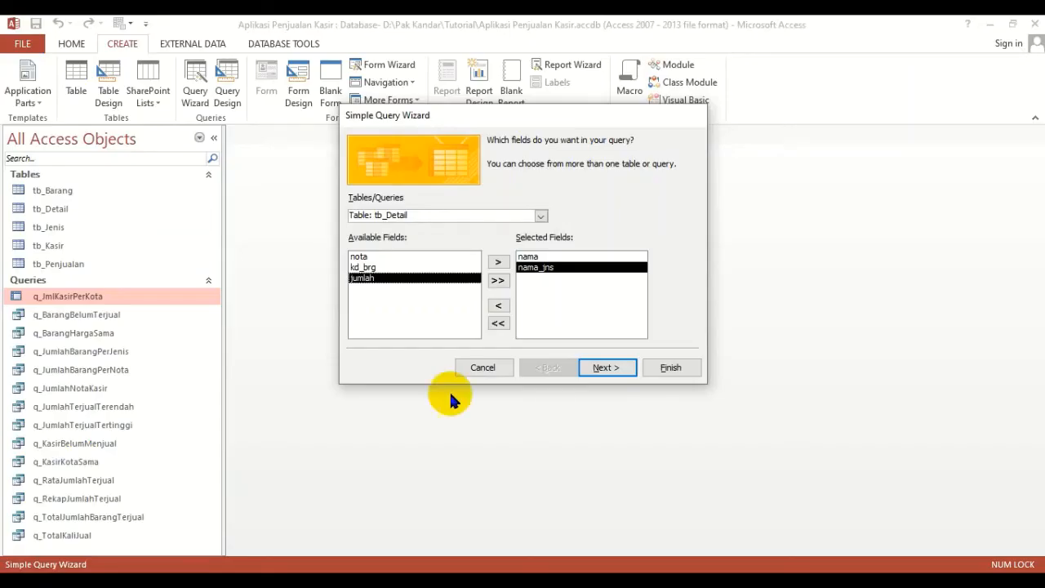
click(498, 263)
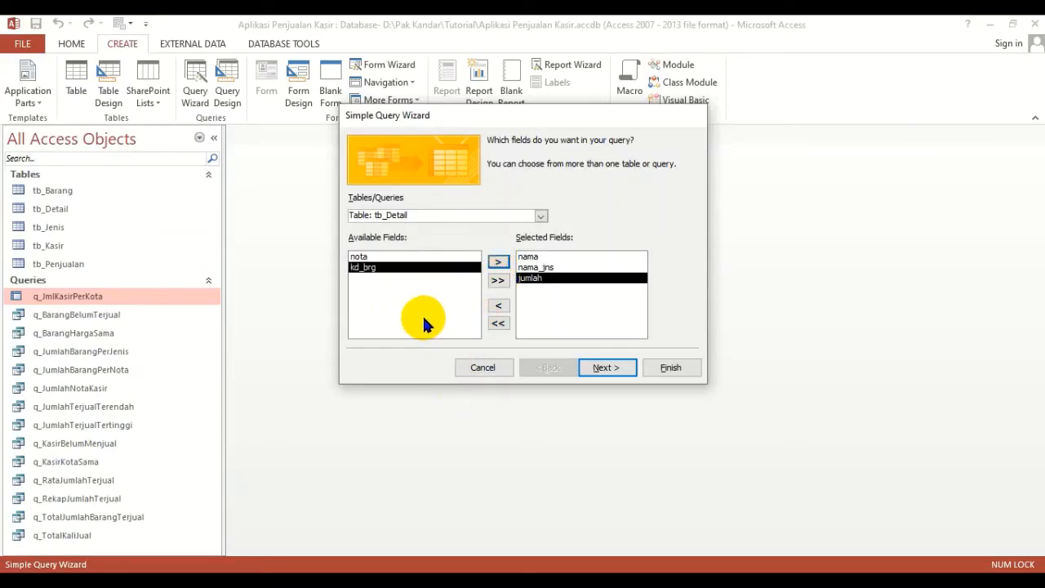
Finish it as a detail query titled q_TerjualPerJenisdanNama and close its datasheet.
click(603, 367)
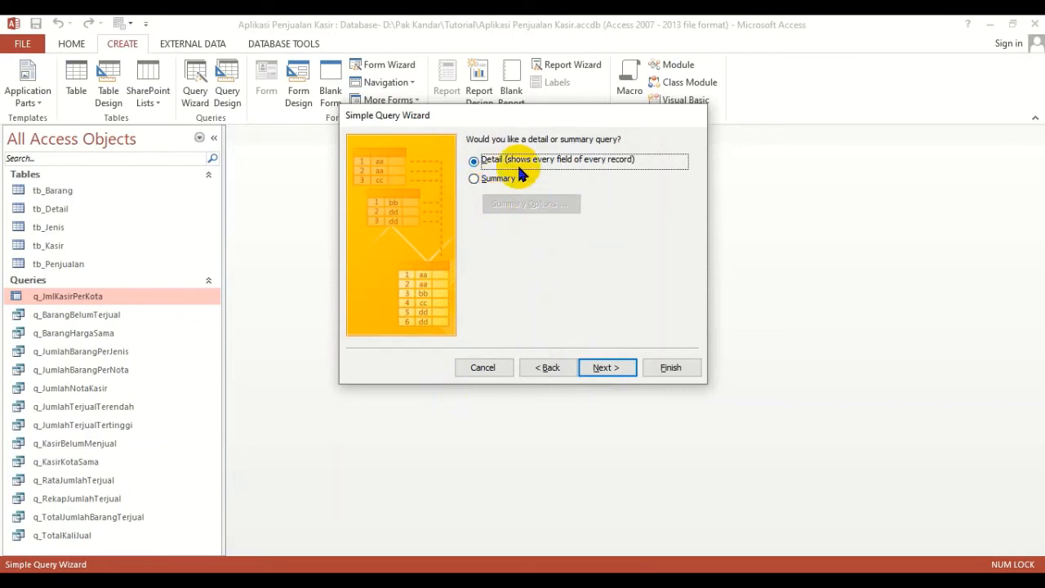
click(604, 365)
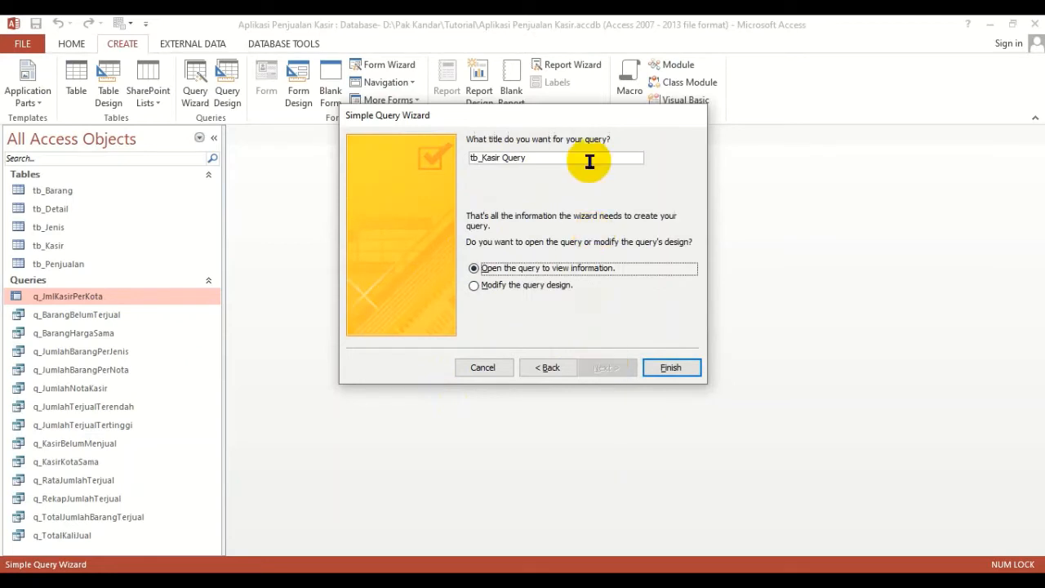
click(504, 159)
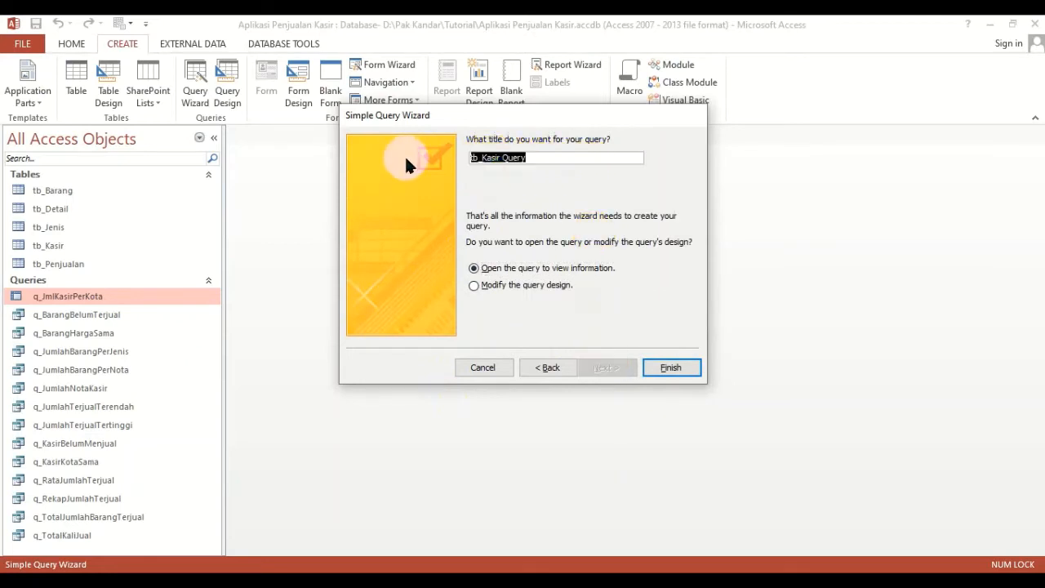
key(BackSpace)
text(q_)
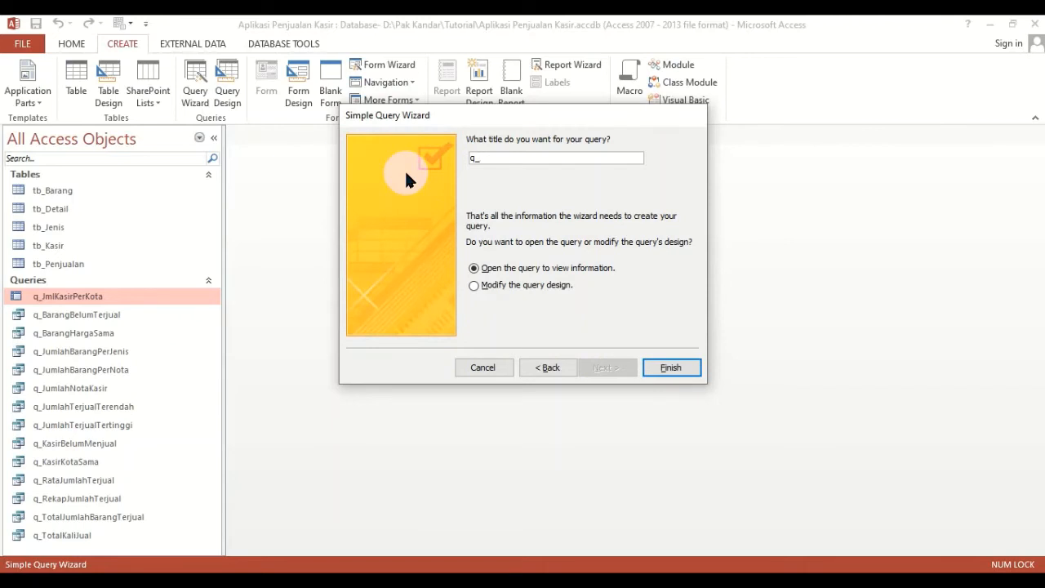
text(TerjualPerJenisdanNama)
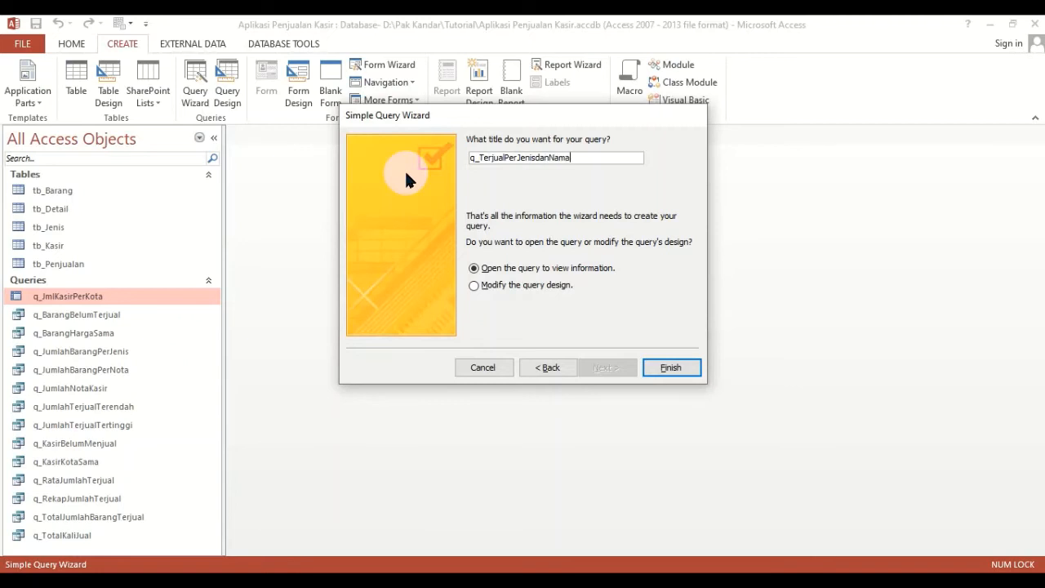
click(671, 367)
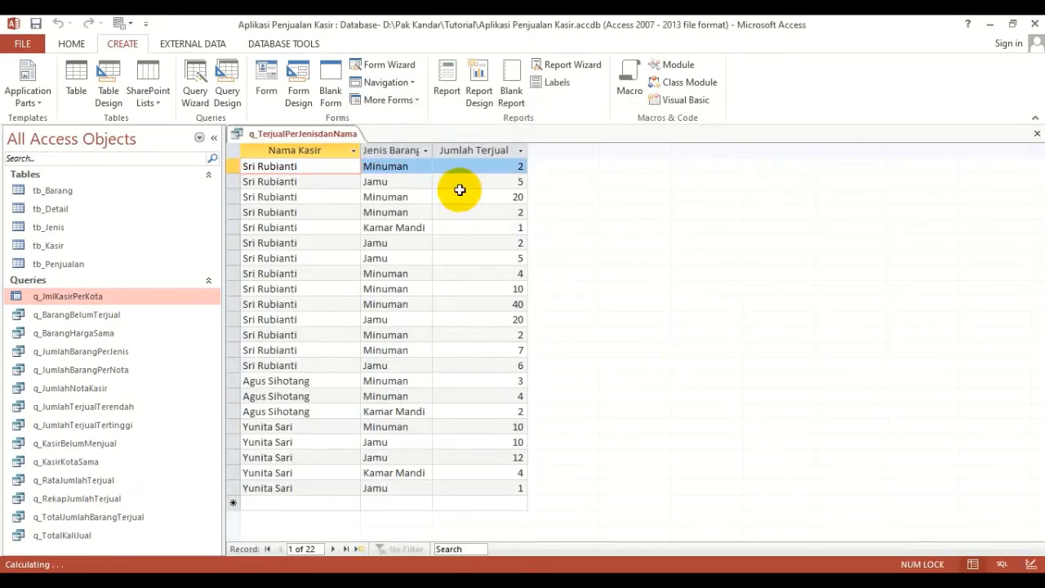
click(1035, 134)
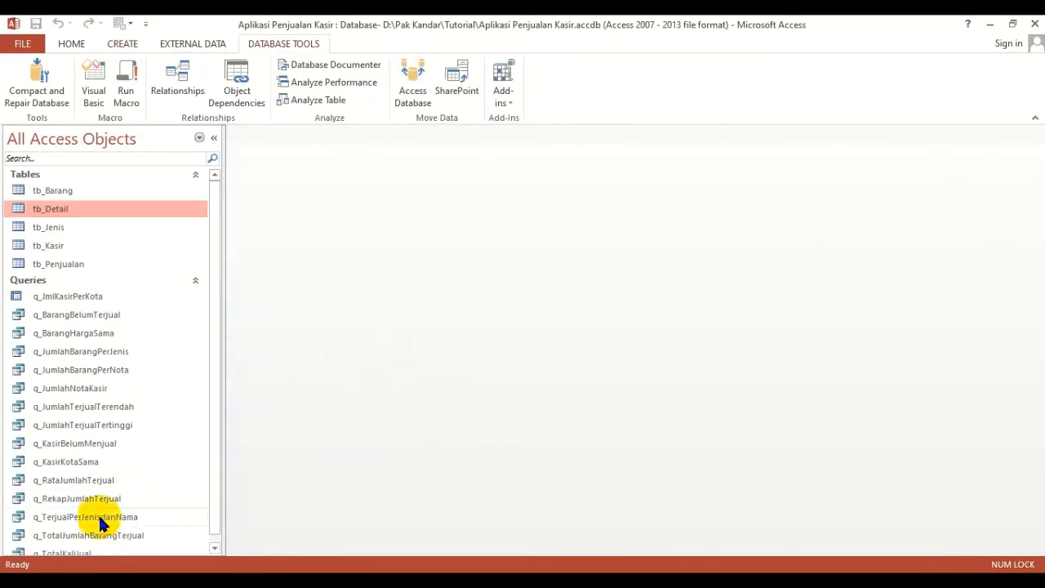
Start a new query with the Crosstab Query Wizard.
click(98, 517)
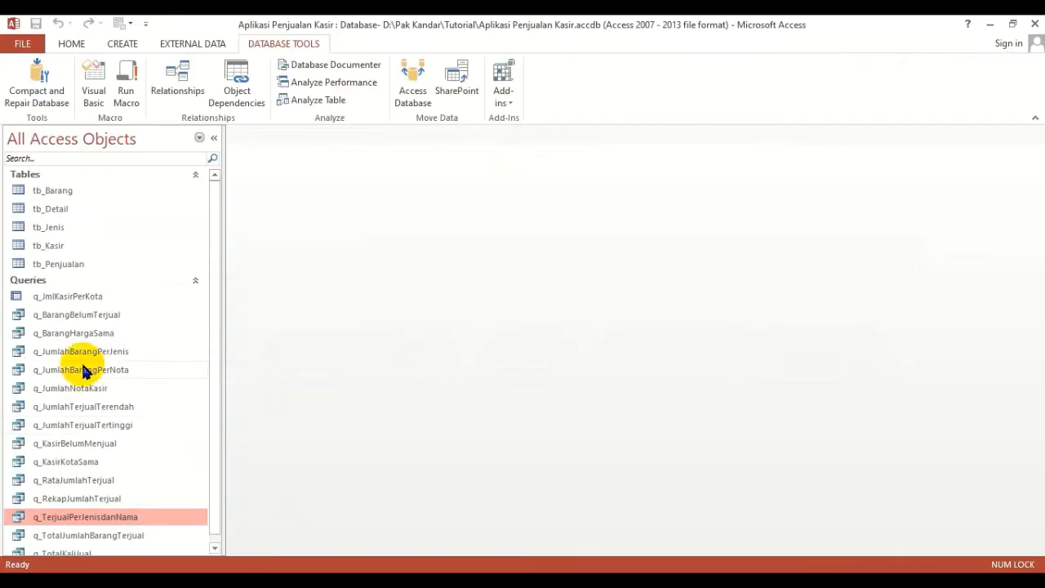
click(124, 44)
click(196, 94)
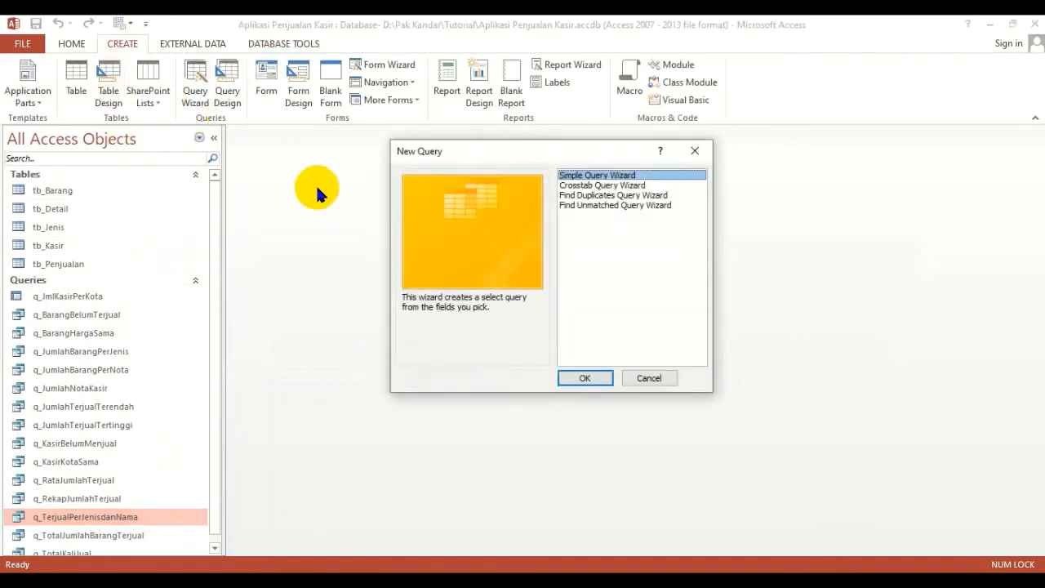
click(602, 185)
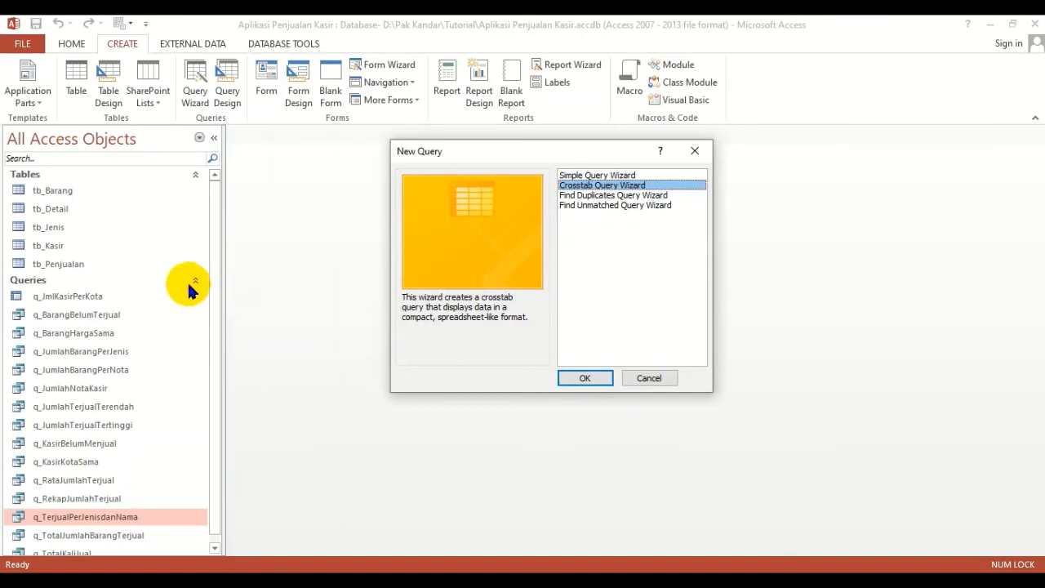
click(619, 196)
click(618, 186)
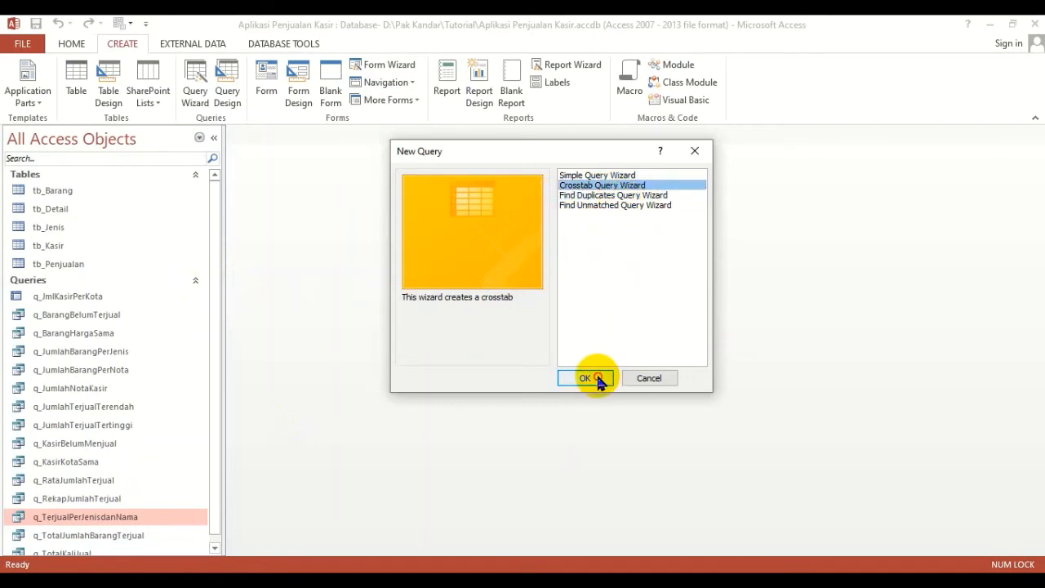
click(591, 378)
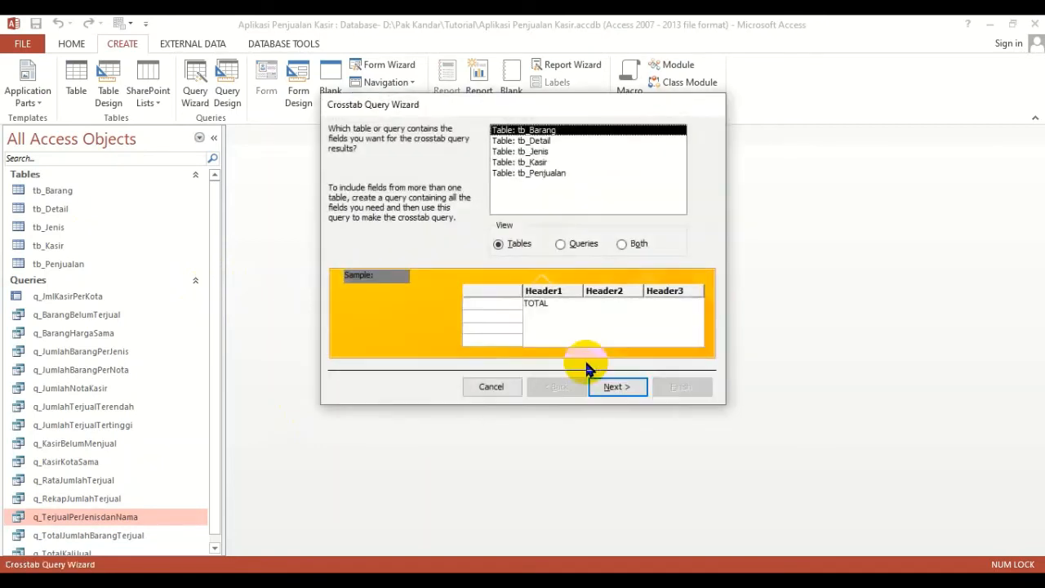
Base the crosstab on the existing query q_TerjualPerJenisdanNama.
click(518, 246)
click(584, 245)
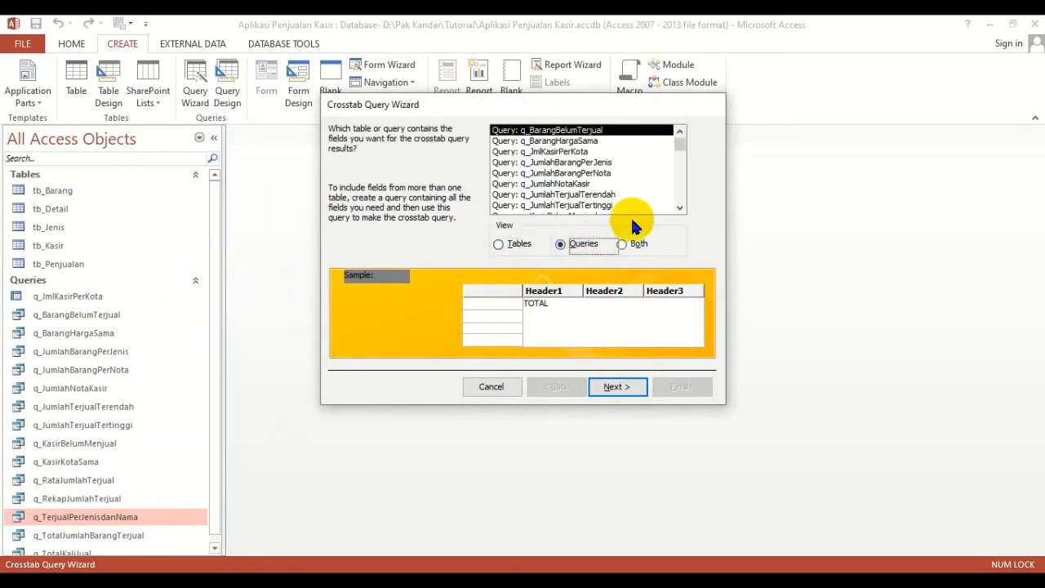
click(680, 209)
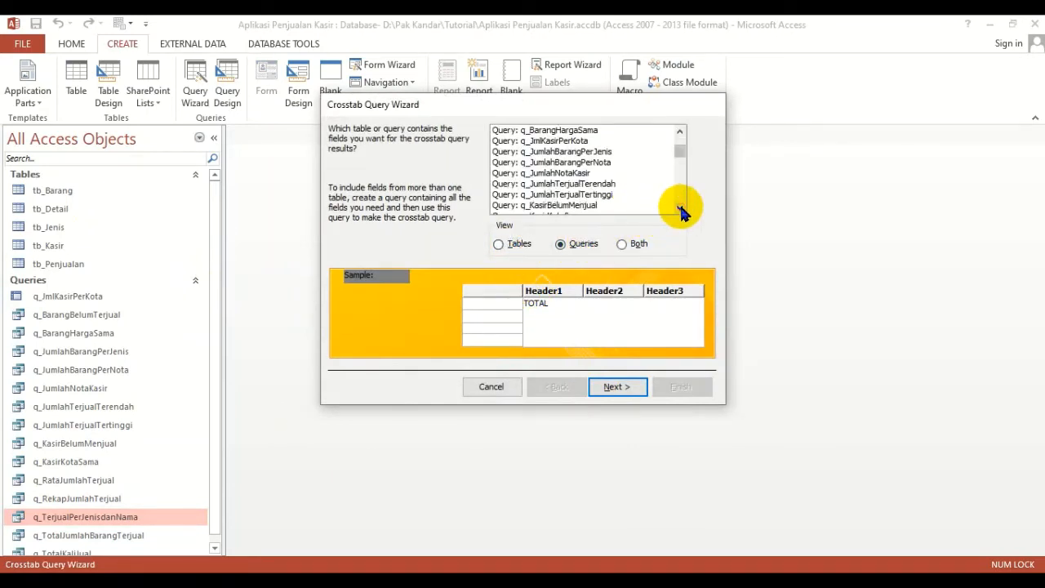
click(680, 209)
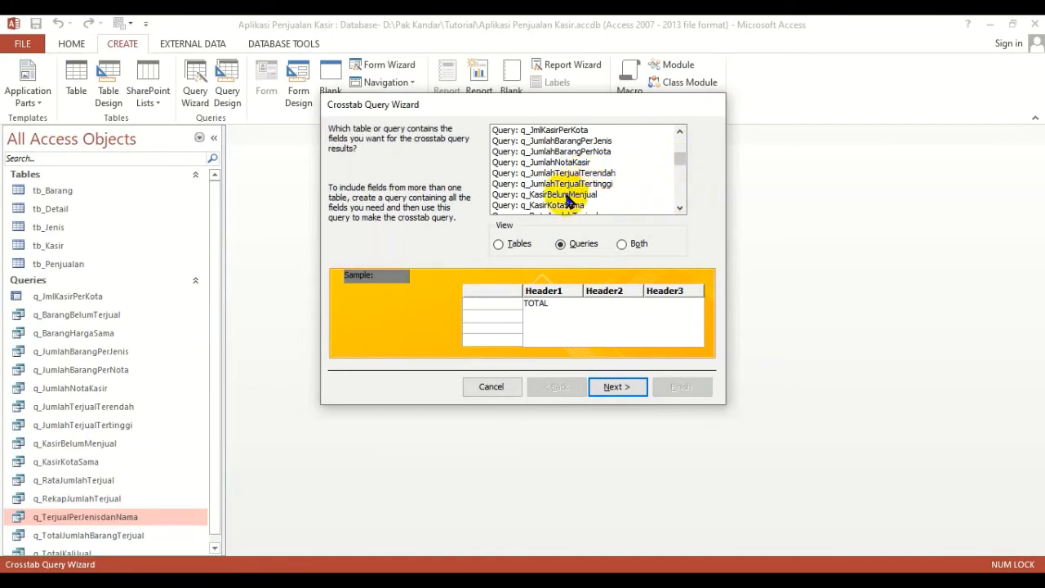
drag(682, 163, 681, 155)
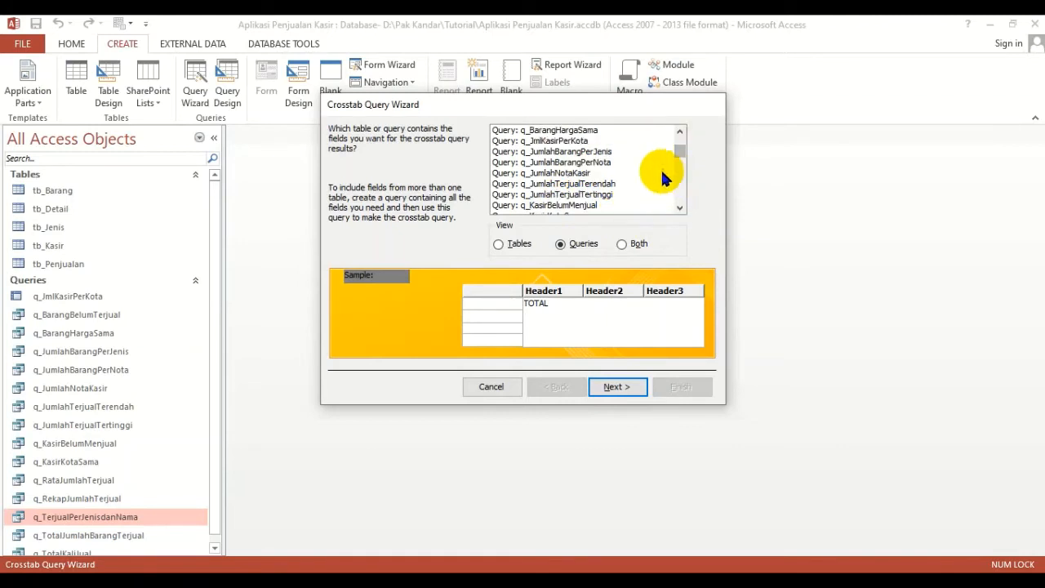
scroll(685, 184, down, 2)
scroll(684, 187, up, 3)
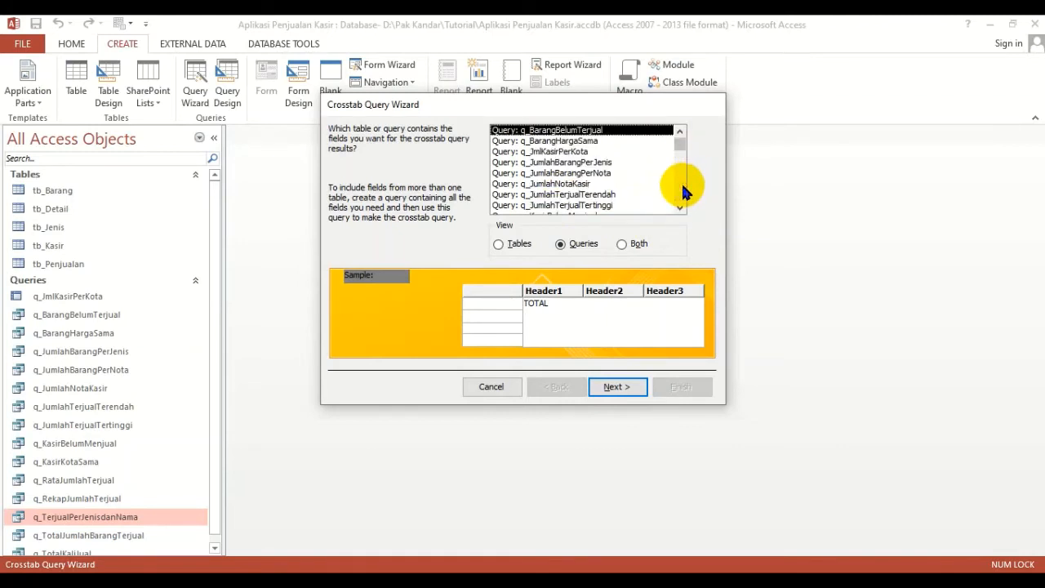
scroll(684, 186, down, 3)
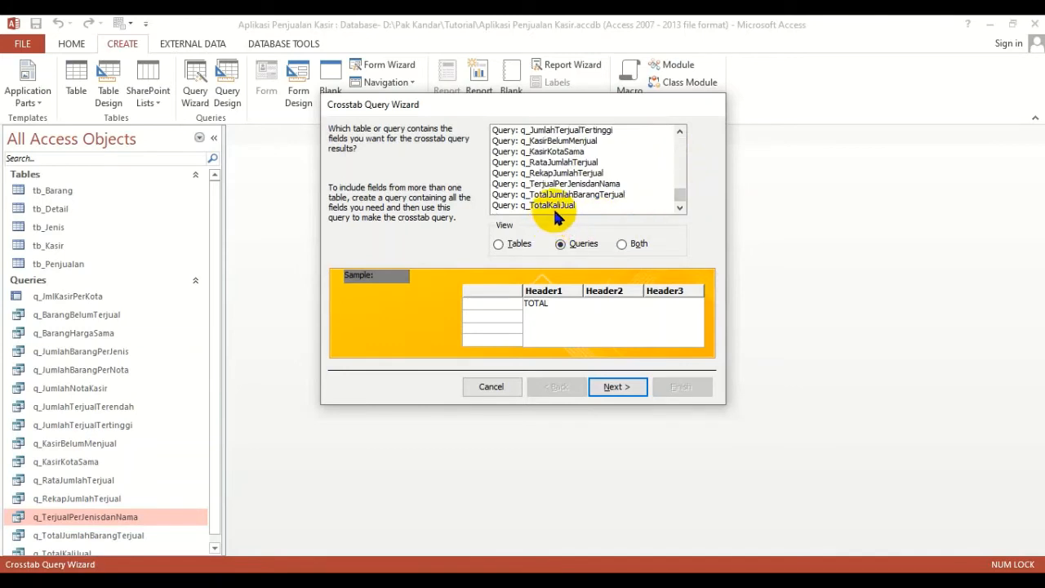
click(600, 186)
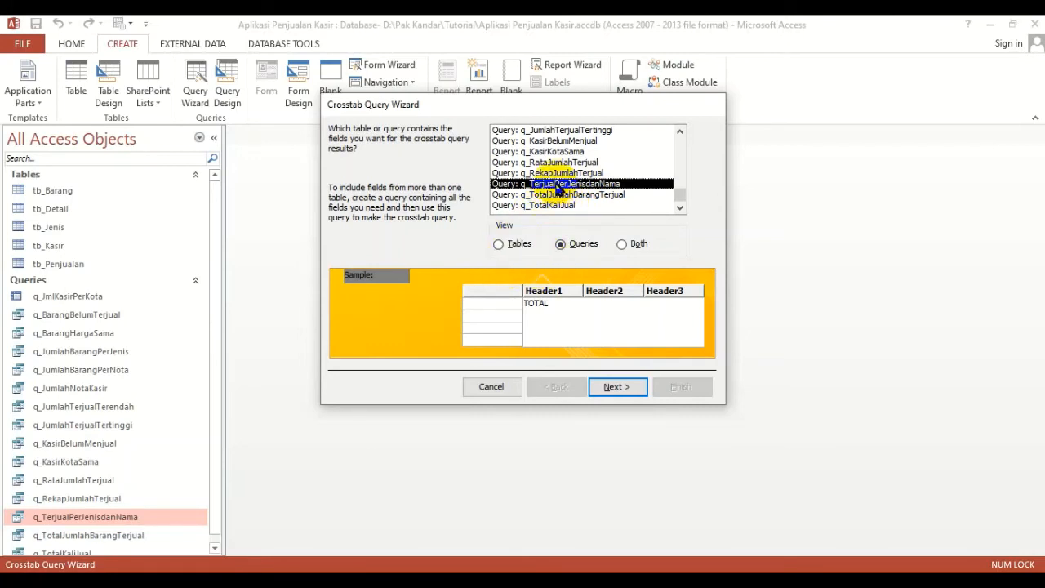
click(616, 388)
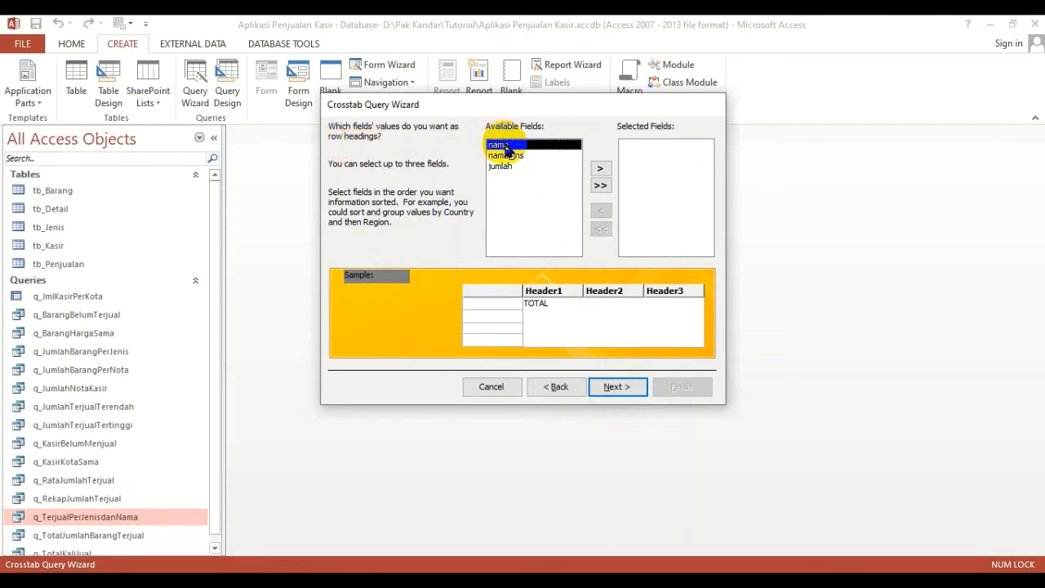
Use nama for the crosstab's row headings and nama_jns for its column headings.
click(600, 169)
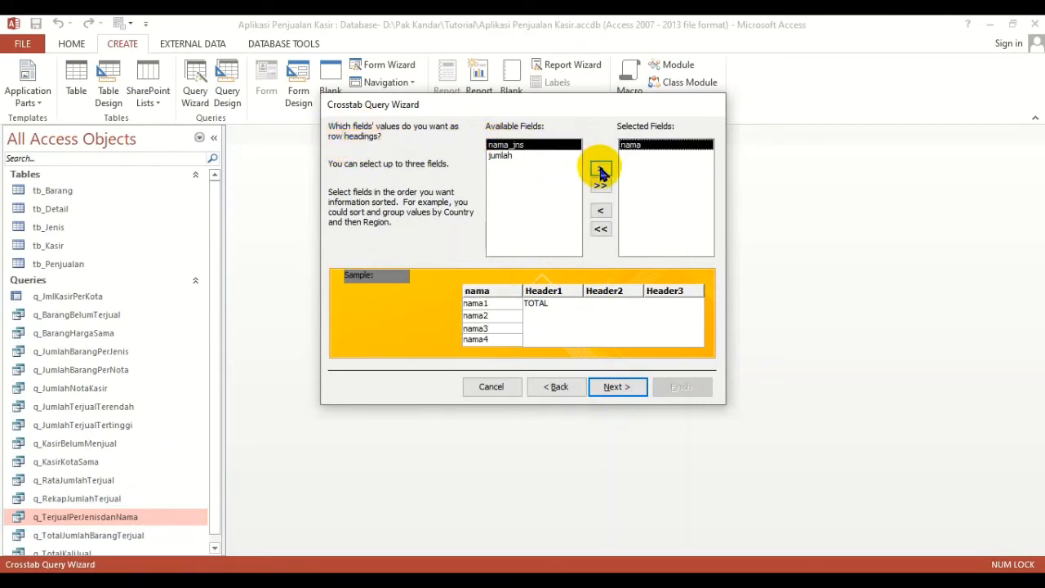
click(624, 391)
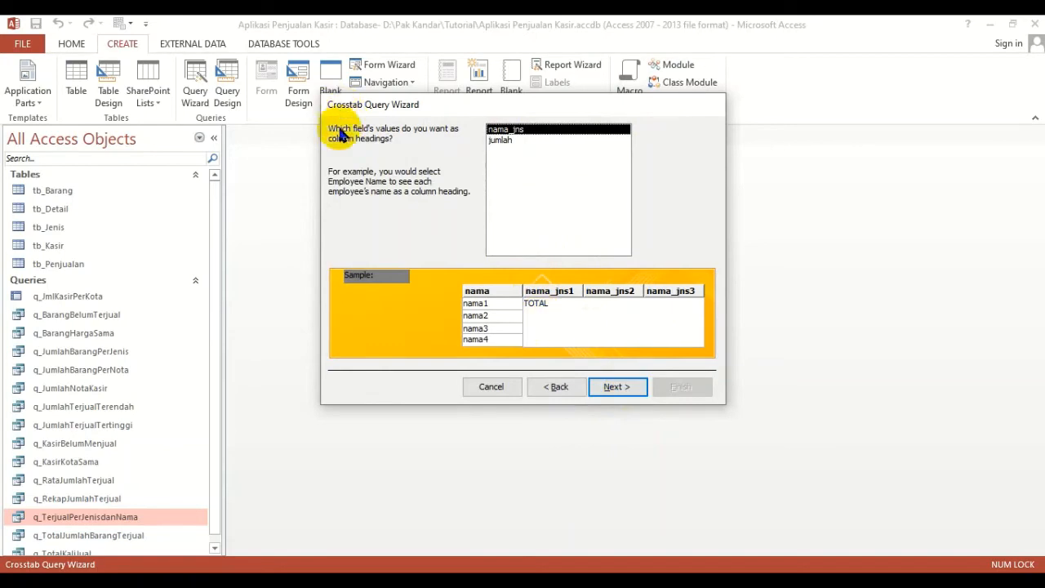
click(504, 131)
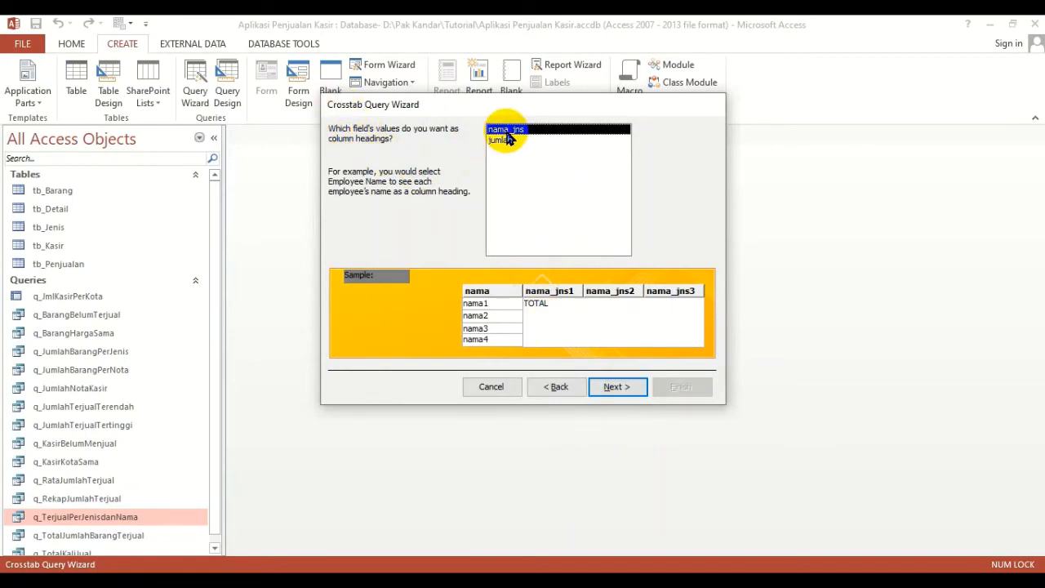
click(632, 390)
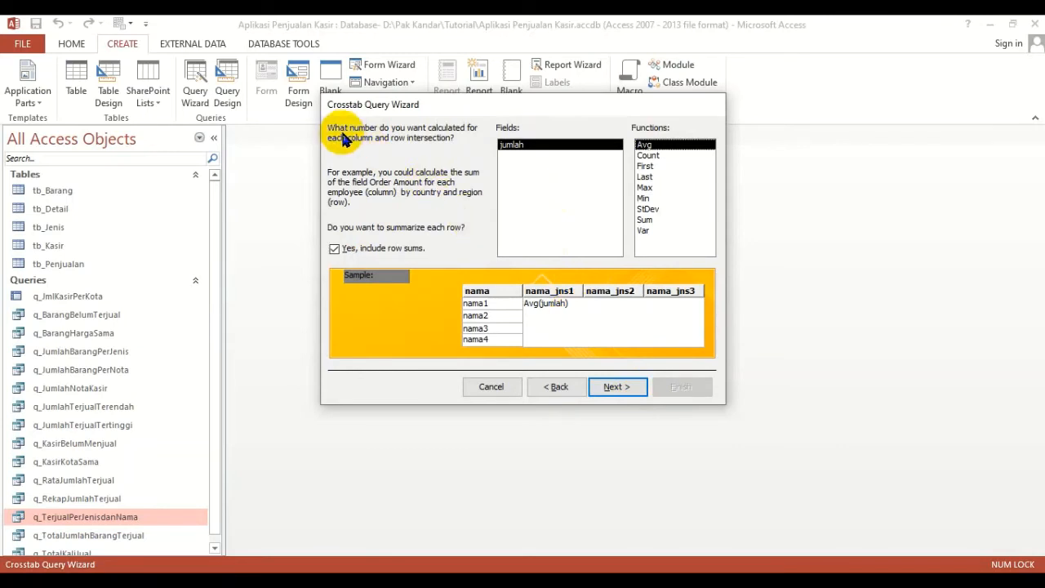
Calculate the Sum of jumlah at each row and column intersection of the crosstab.
click(512, 146)
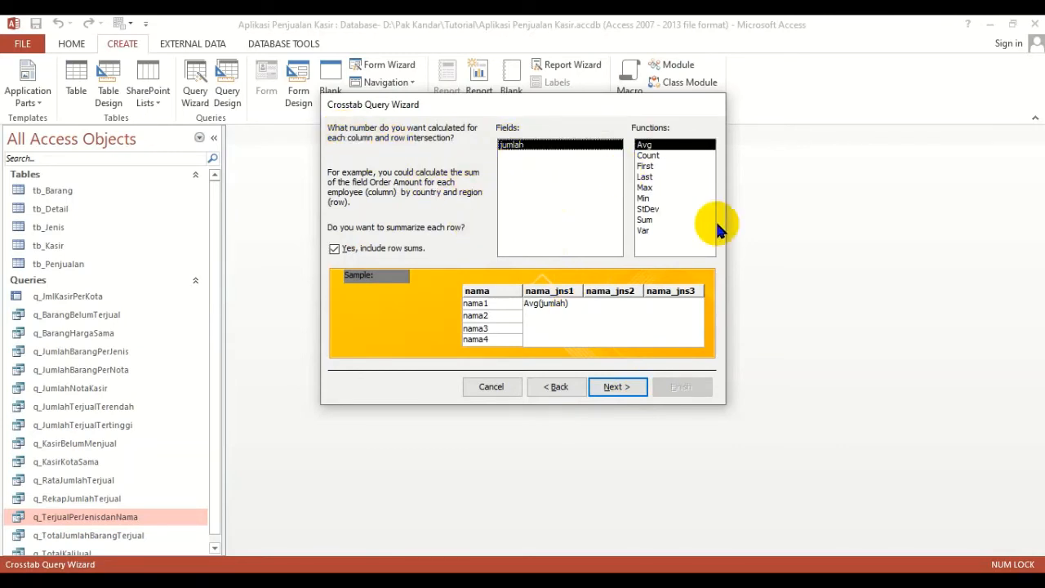
click(644, 220)
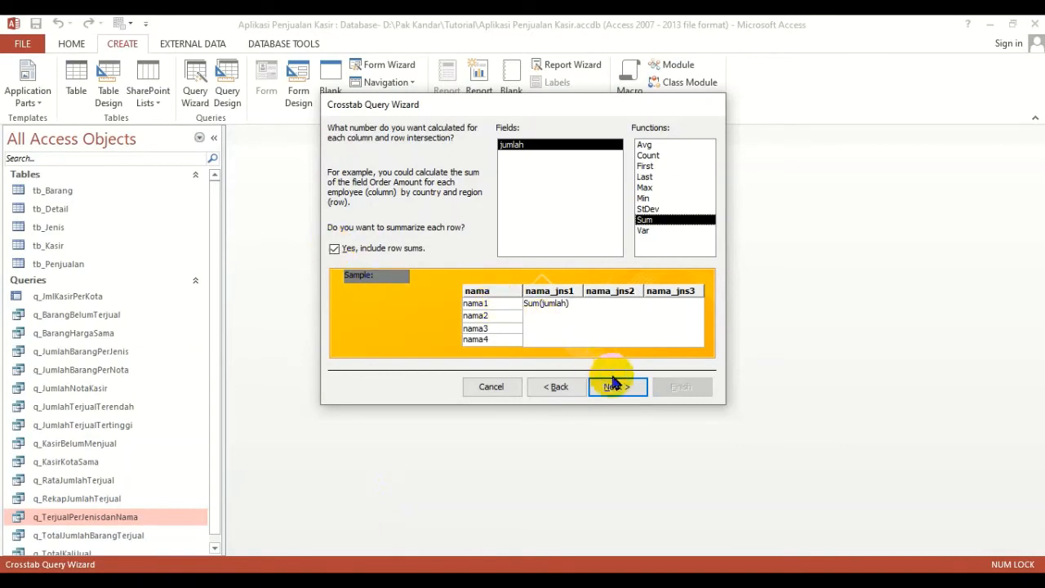
click(614, 386)
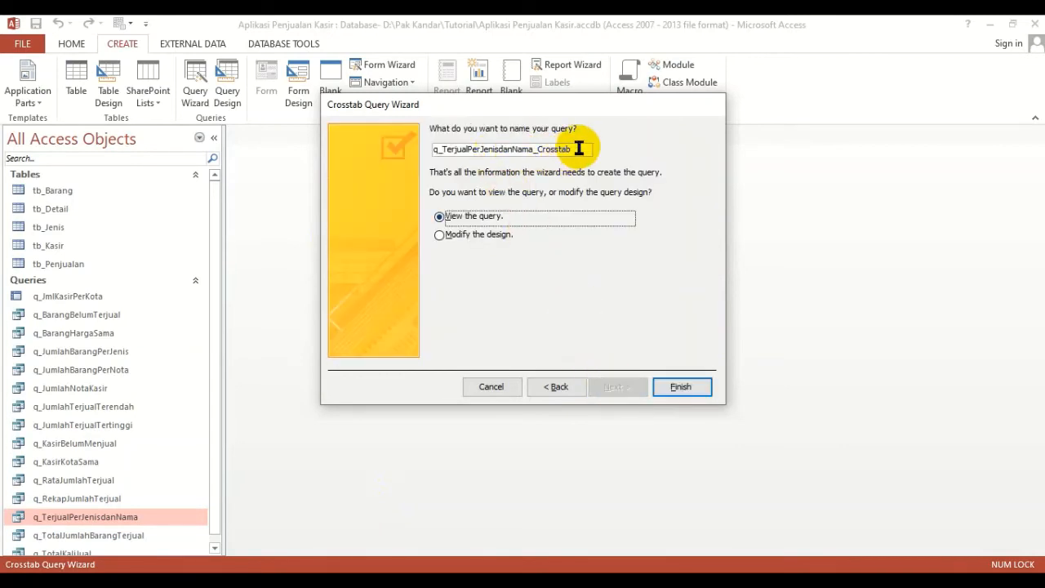
Name the crosstab query q_RekapTerjualPerJenisdanKasir and finish the wizard to view its results.
drag(576, 149, 378, 147)
text(q)
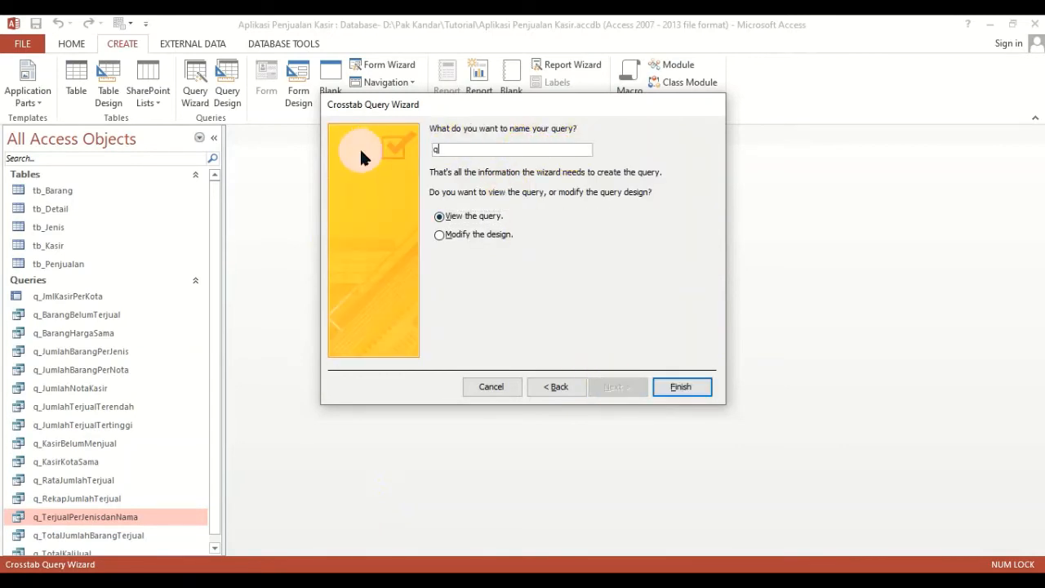
text(_RekapTerjualPerJenisdanNama)
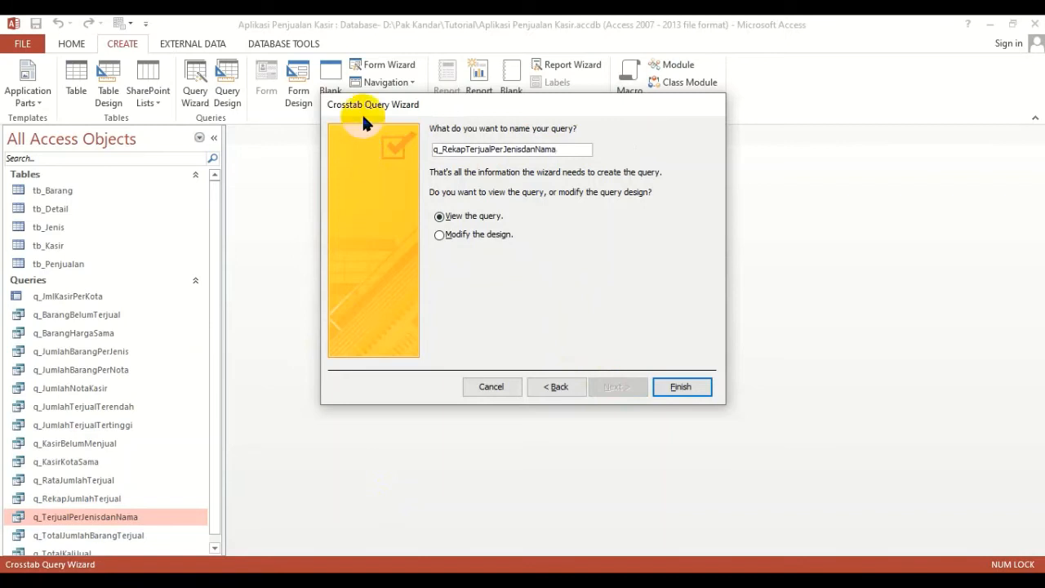
key(BackSpace)
key(BackSpace)
key(BackSpace)
key(BackSpace)
text(Kasir)
click(675, 386)
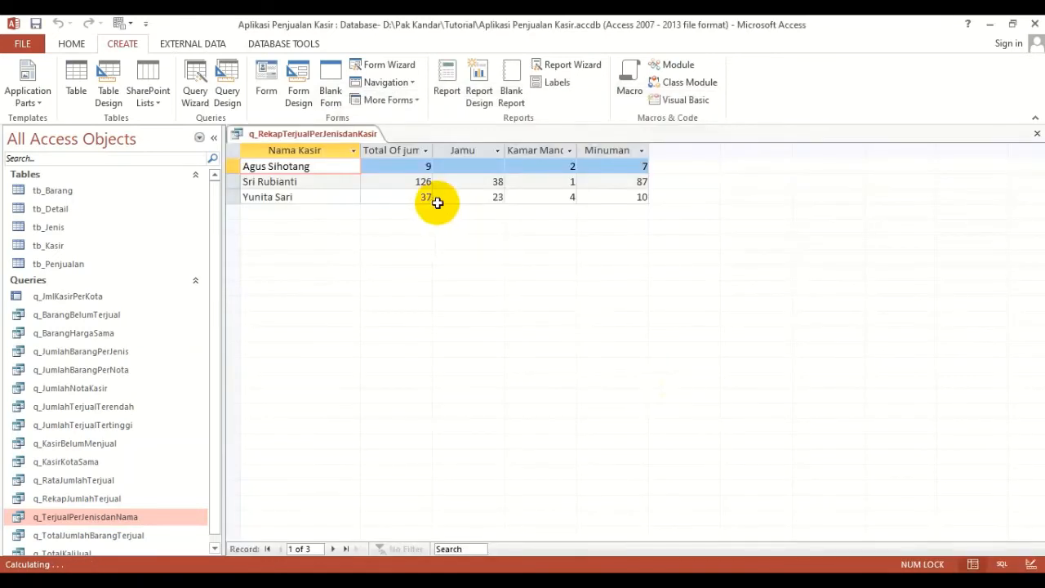
Widen the Total Of jumlah, Kamar Mandi and Minuman columns so their headings fit.
drag(432, 155, 453, 158)
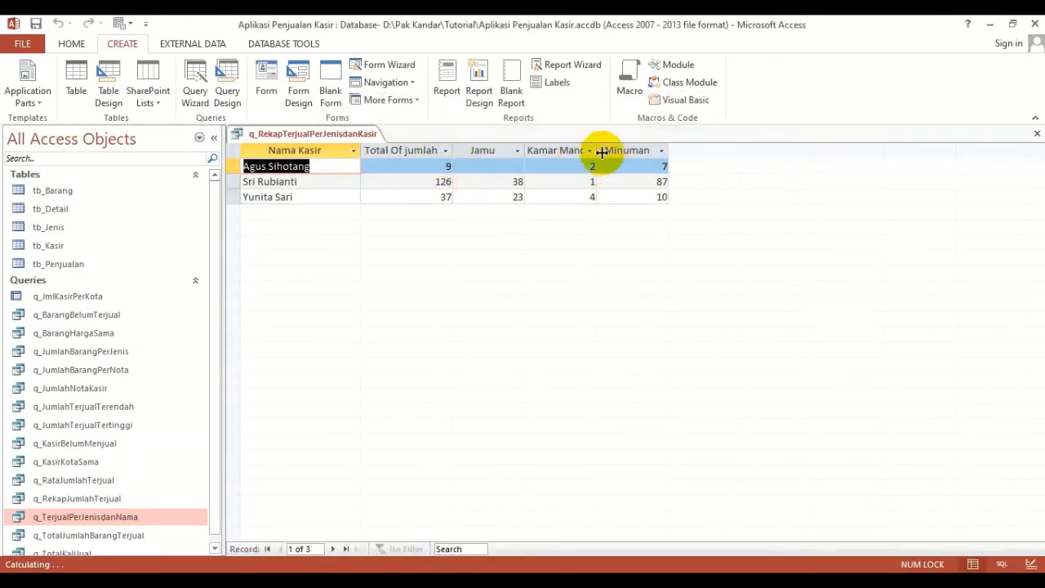
drag(602, 150, 615, 150)
drag(684, 154, 695, 152)
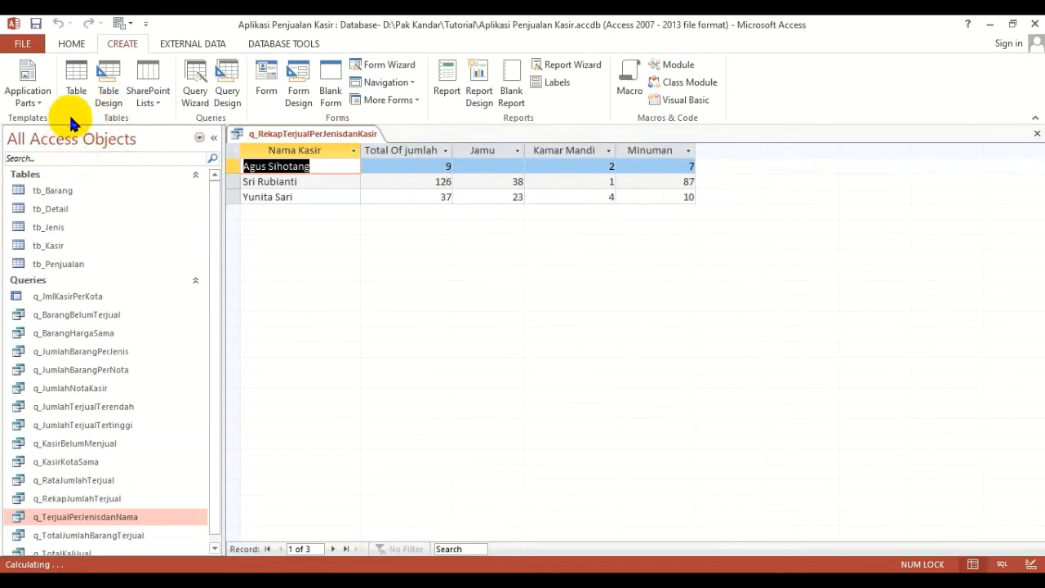
In the query's design, open the Total Of jumlah field expression in the Zoom box and set its font size to 14.
click(70, 43)
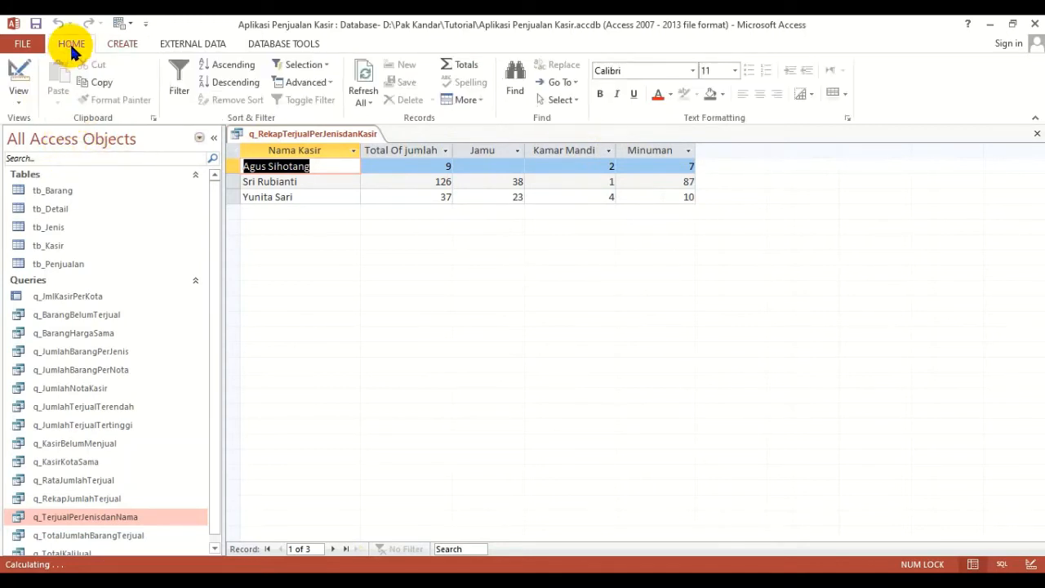
click(18, 78)
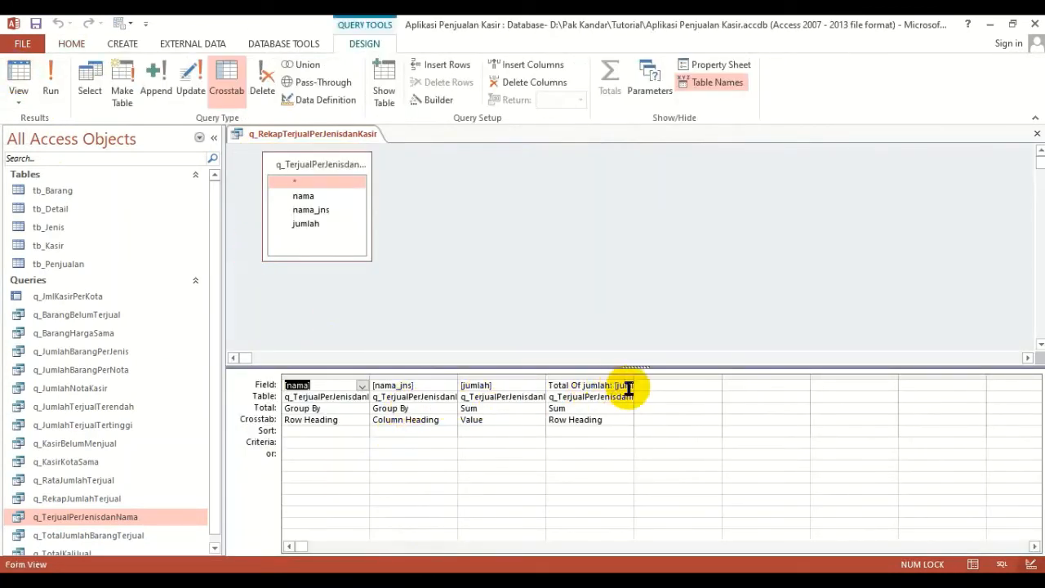
click(584, 386)
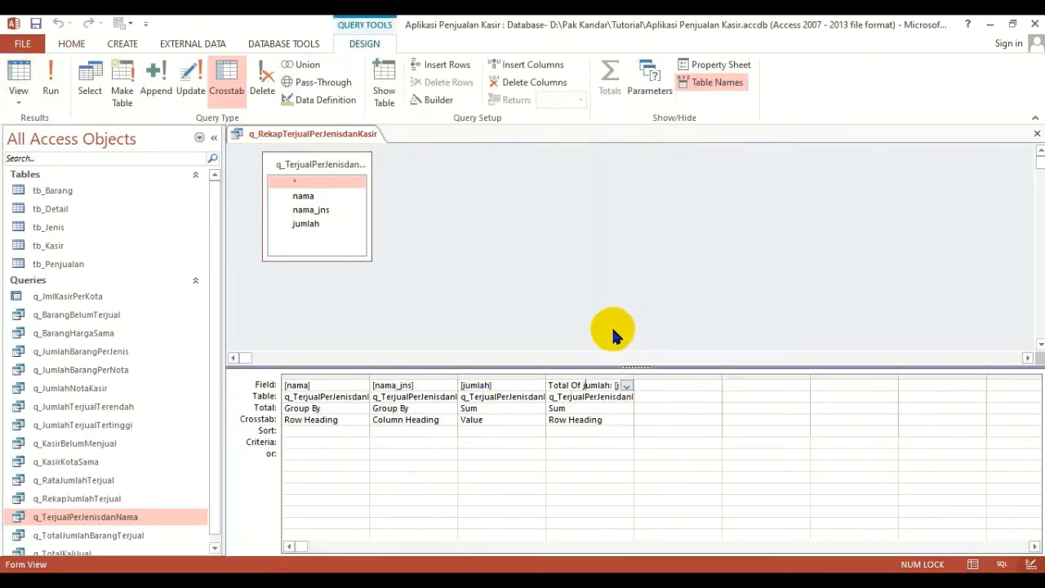
key(Left)
key(Left)
key(Left)
key(Left)
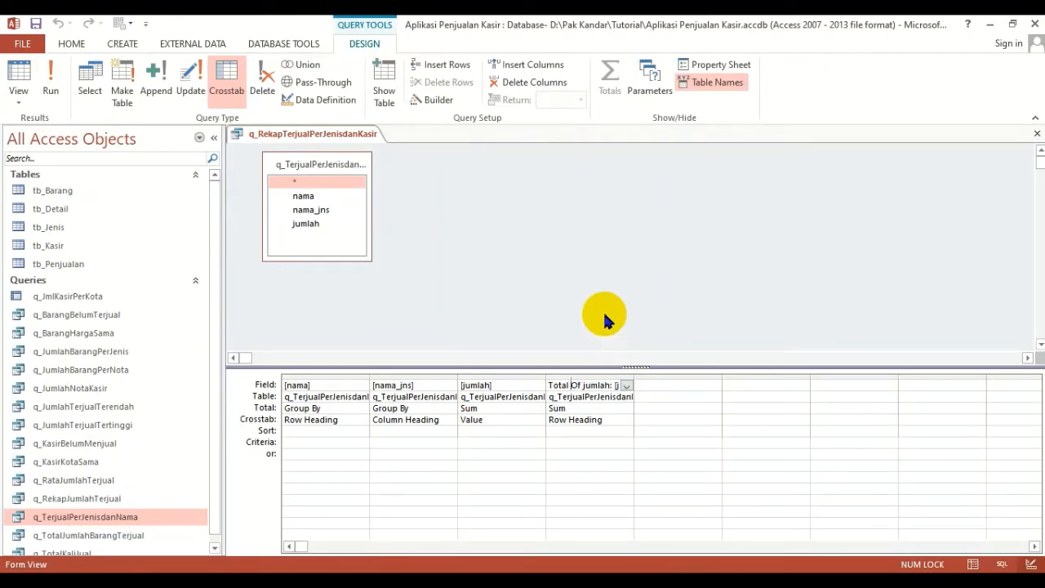
right_click(580, 385)
click(608, 500)
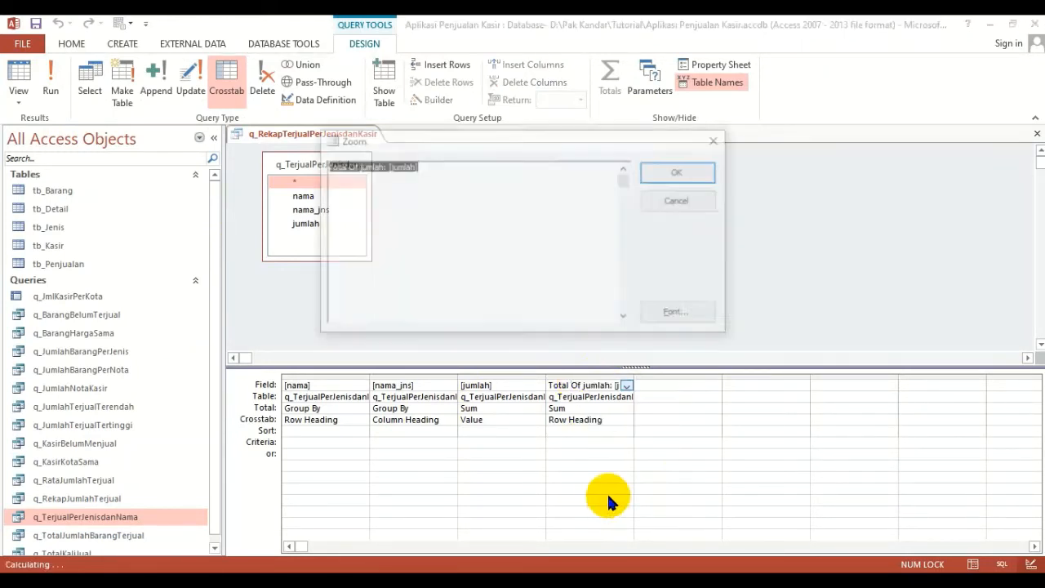
click(552, 302)
click(681, 313)
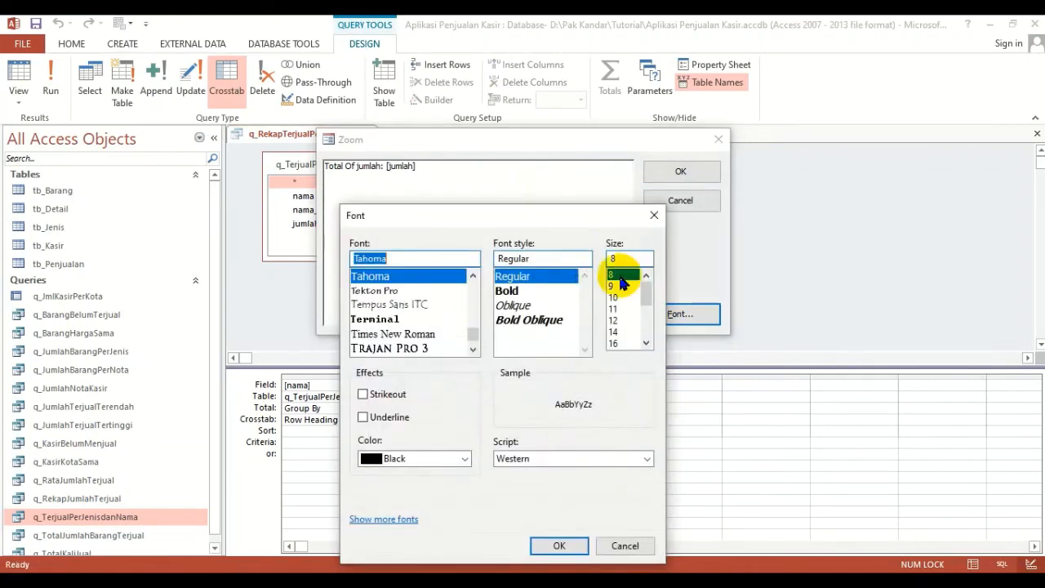
click(613, 331)
click(551, 545)
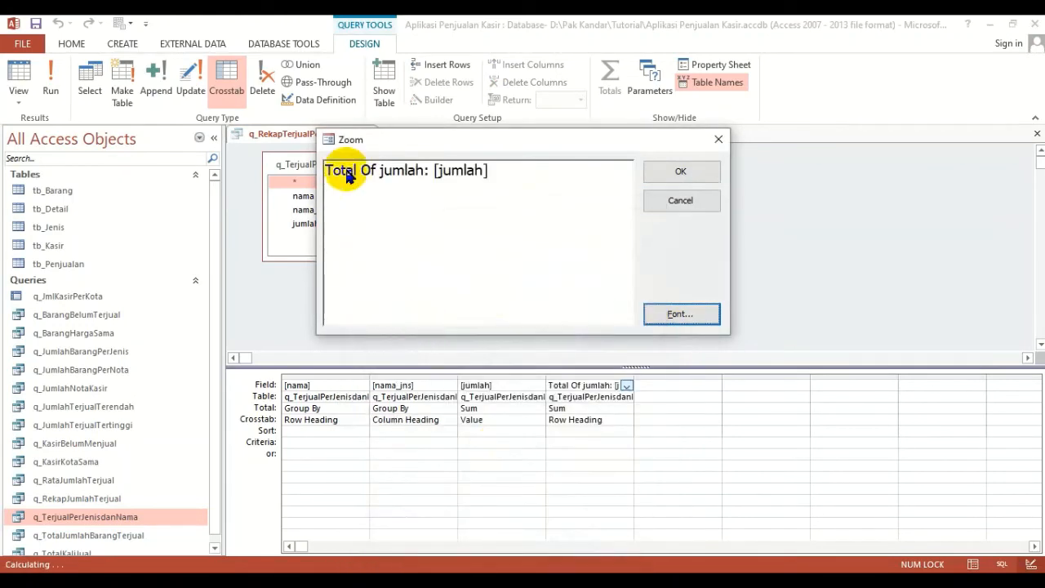
Shorten the total field's heading so that its expression reads Total : [jumlah].
click(364, 168)
key(Delete)
key(Delete)
key(Delete)
key(Delete)
key(Delete)
key(Delete)
key(Delete)
key(Delete)
key(Delete)
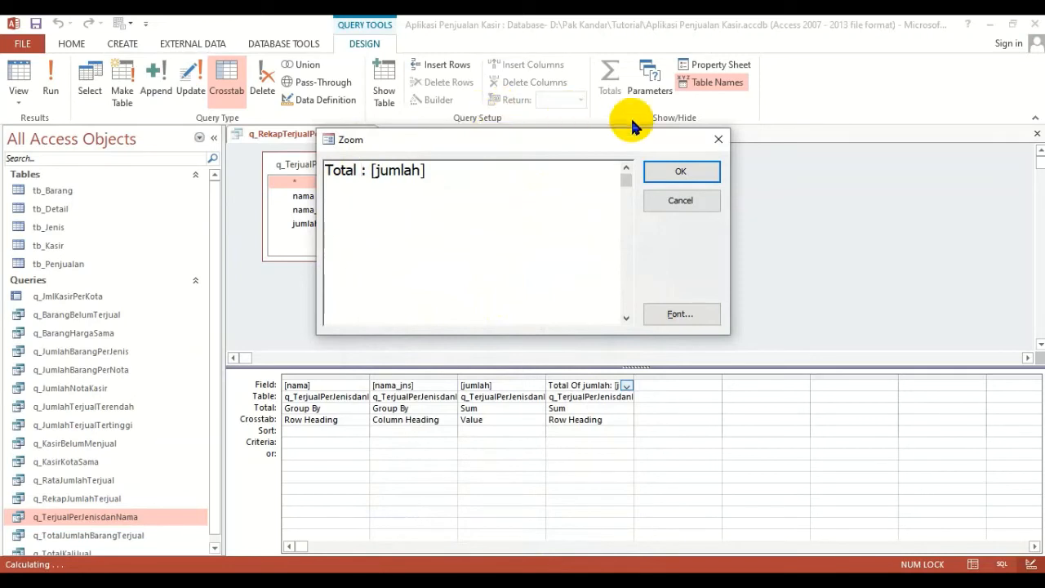
click(678, 172)
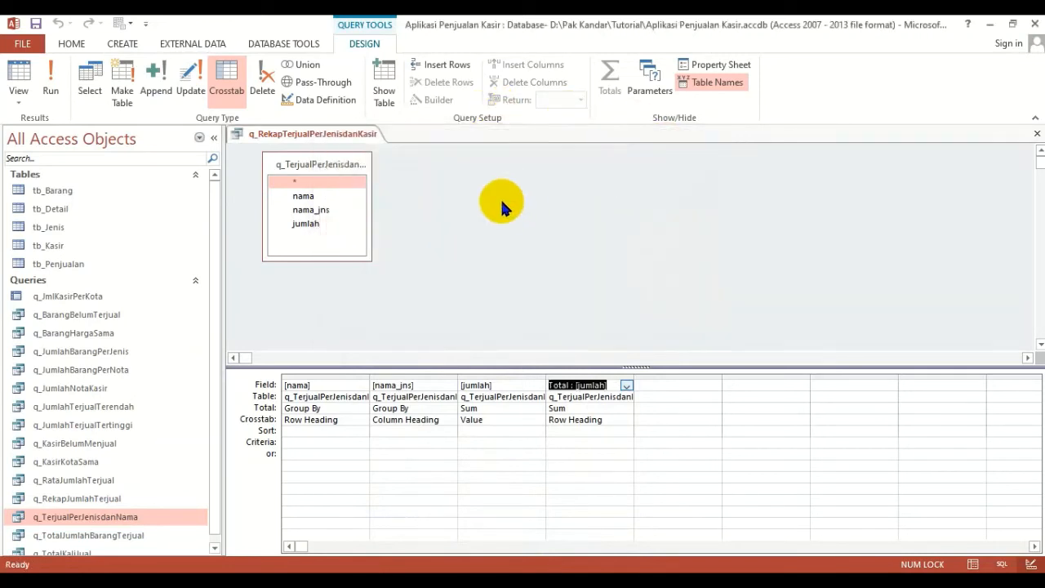
View the crosstab's results as a datasheet, and close the query with its design changes saved.
click(21, 72)
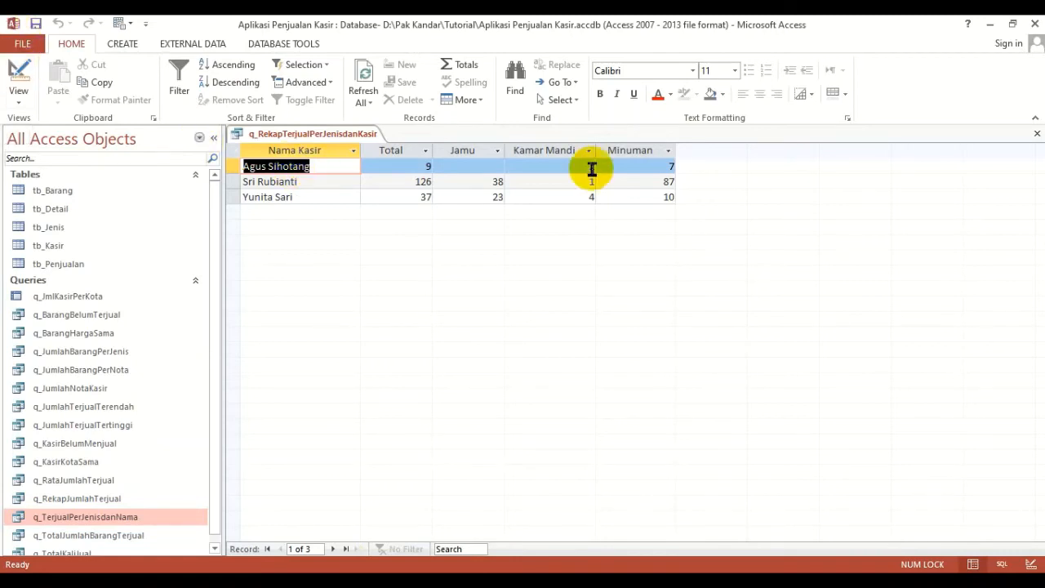
click(1035, 137)
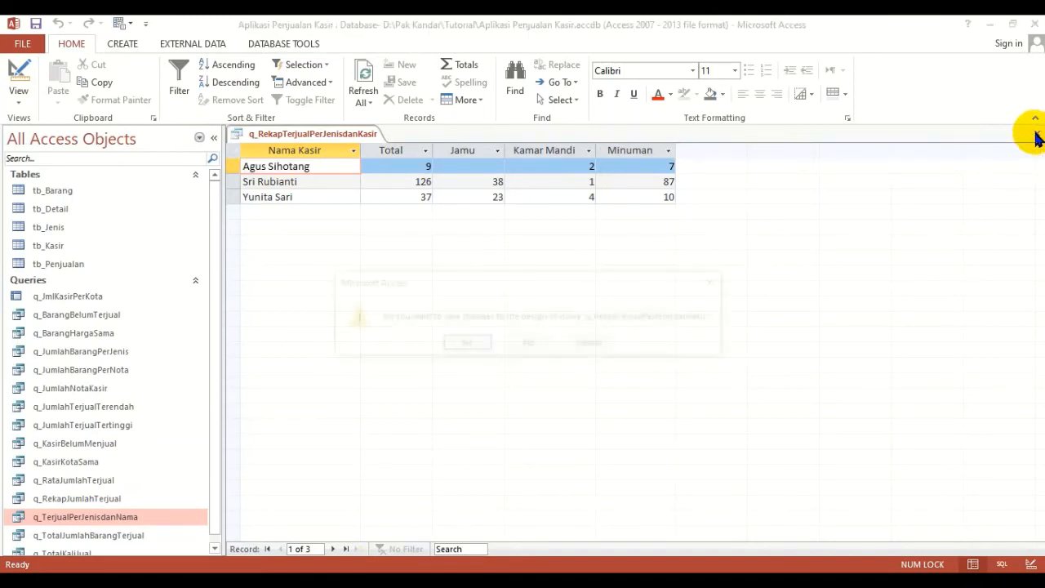
click(457, 343)
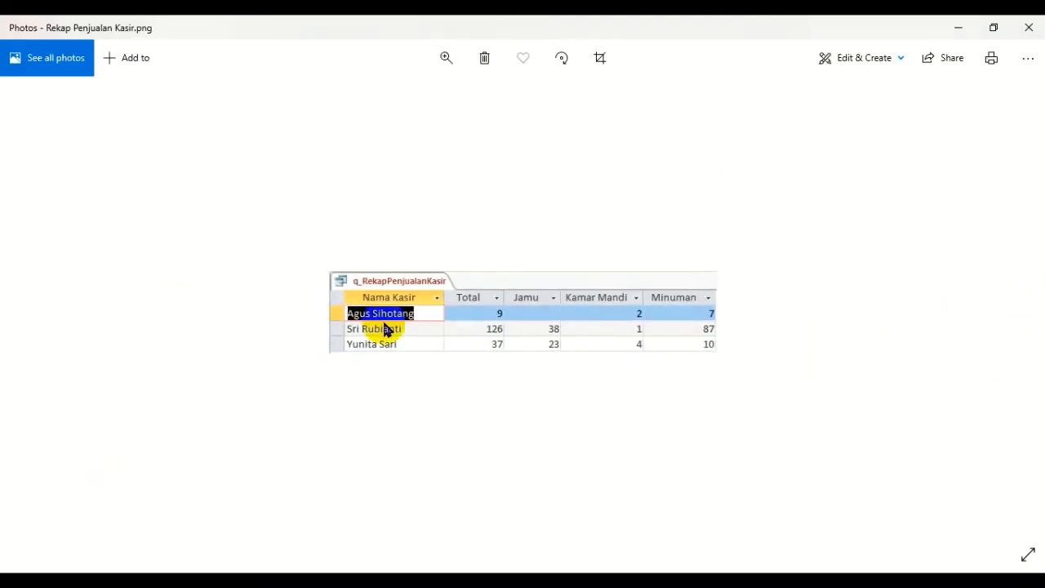
Switch to the target picture Rekap Barang Terjual.png and examine its crosstab layout enlarged.
click(40, 317)
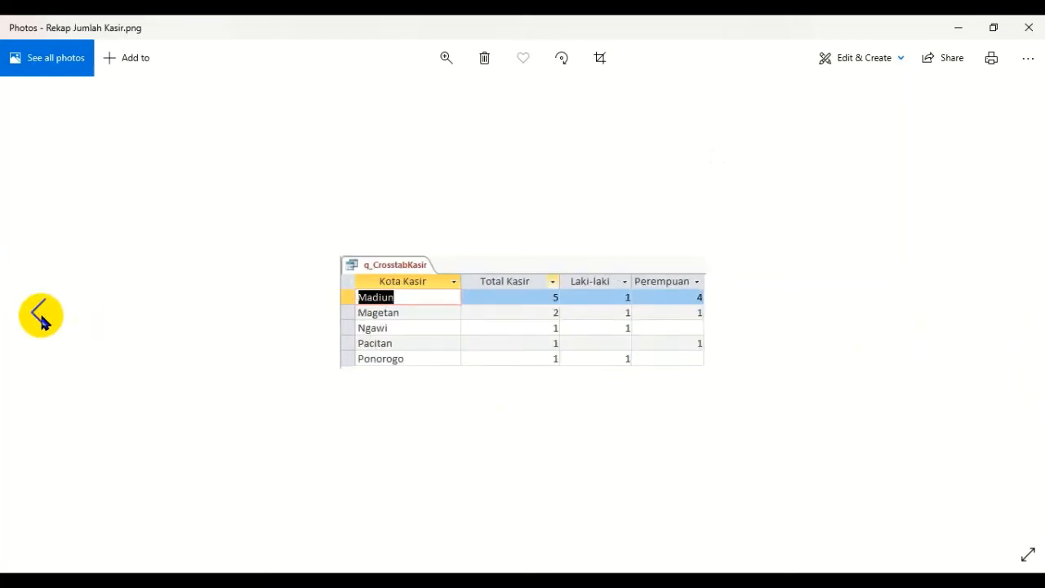
click(40, 317)
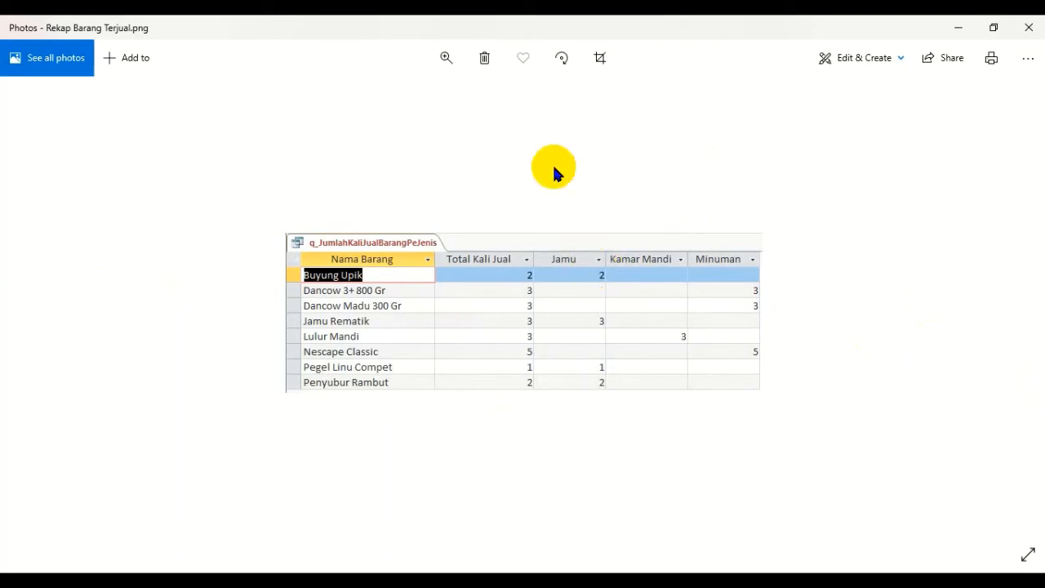
scroll(457, 275, up, 3)
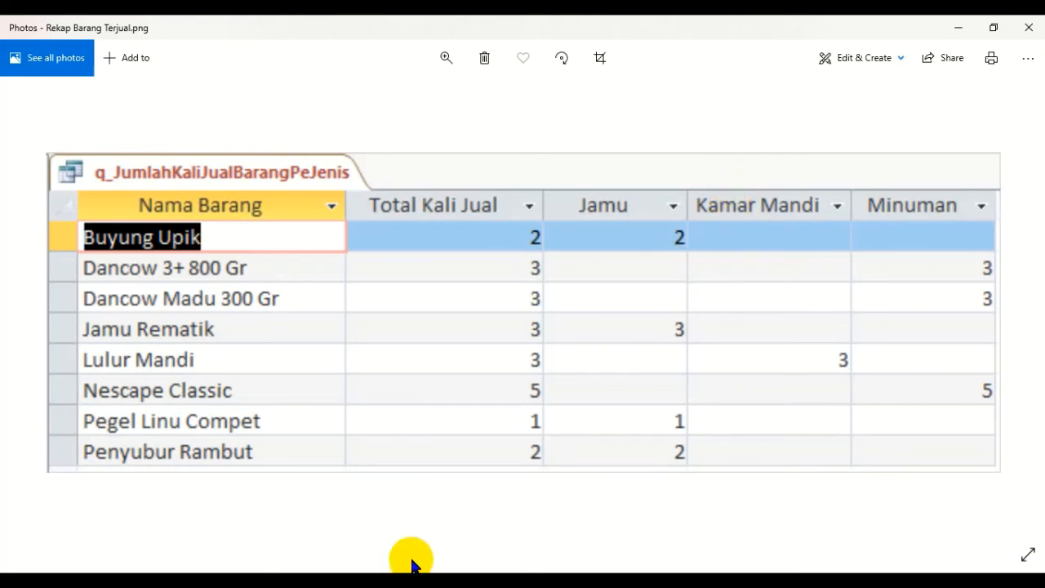
Switch to Access and begin a new query with the Crosstab Query Wizard selected.
click(641, 581)
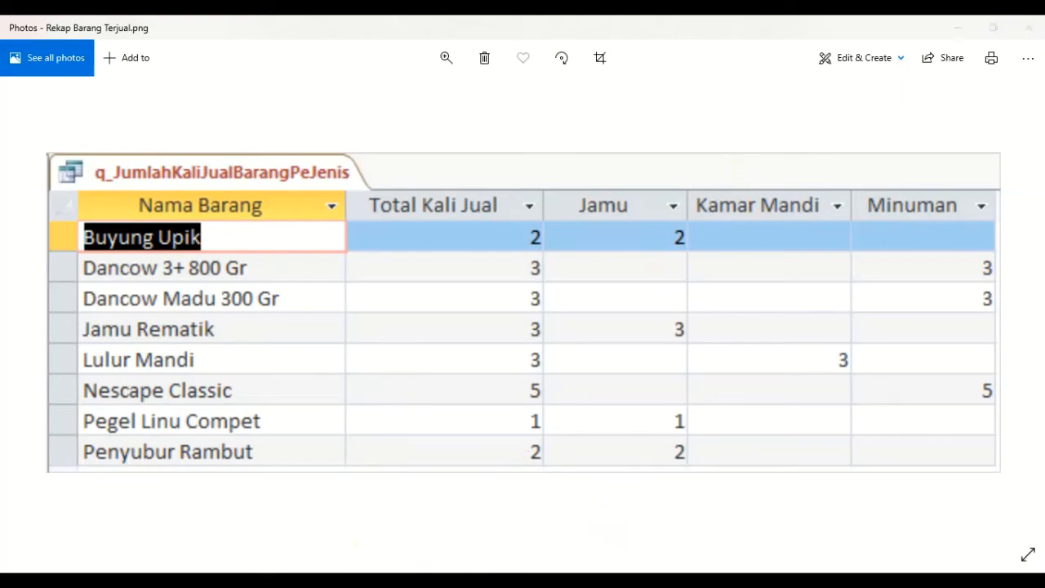
click(124, 45)
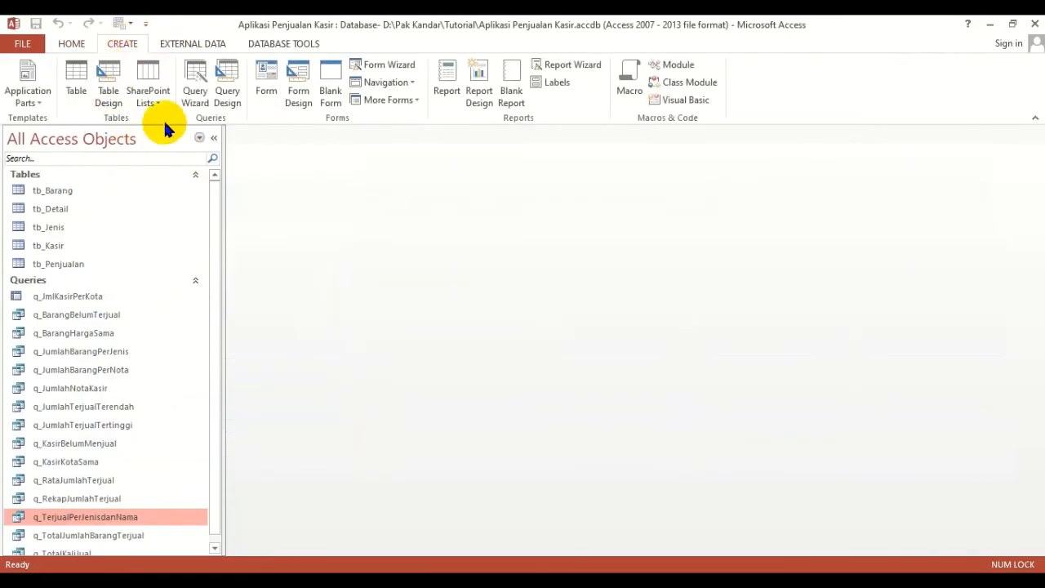
click(189, 97)
click(592, 186)
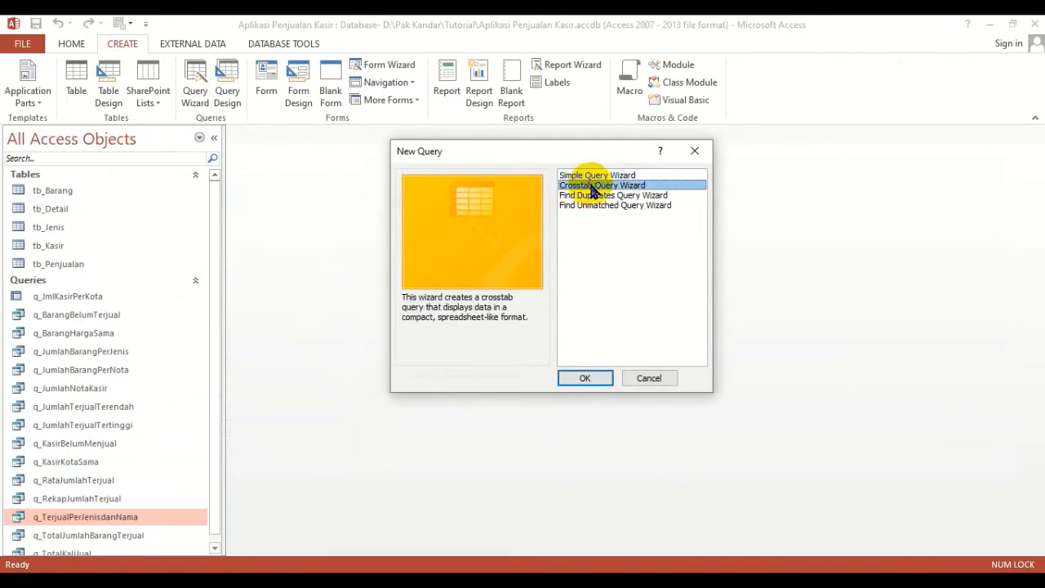
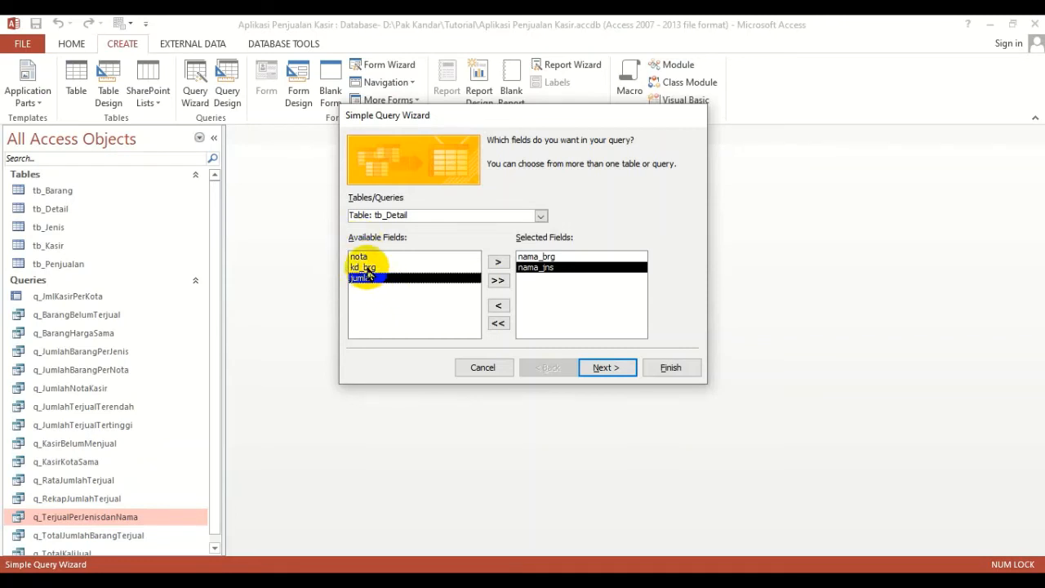
Add kd_brg from tb_Detail to the simple query's selected fields and keep it as a Detail query.
click(365, 268)
click(363, 278)
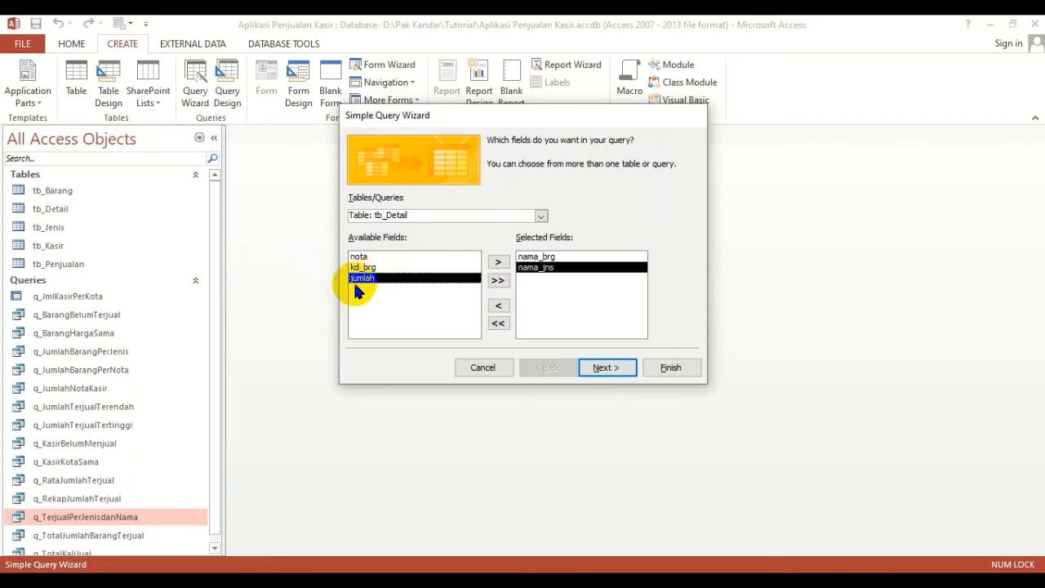
click(361, 258)
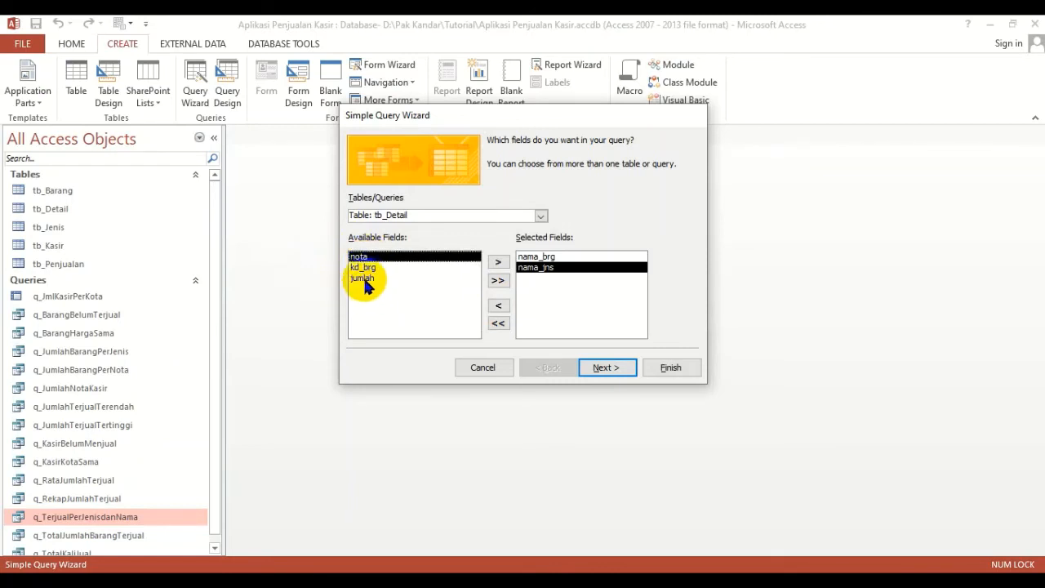
click(372, 268)
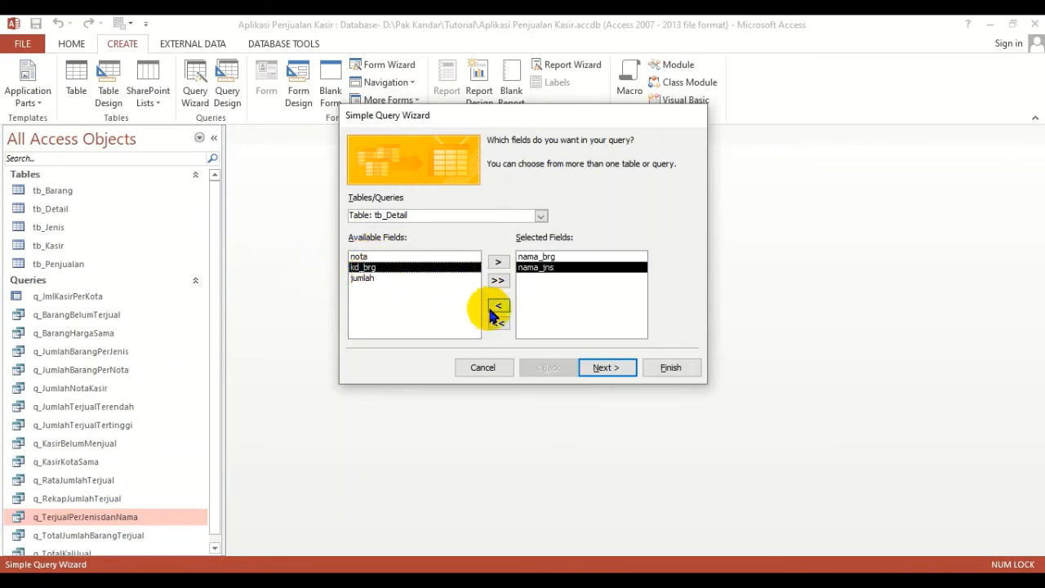
click(499, 281)
click(497, 262)
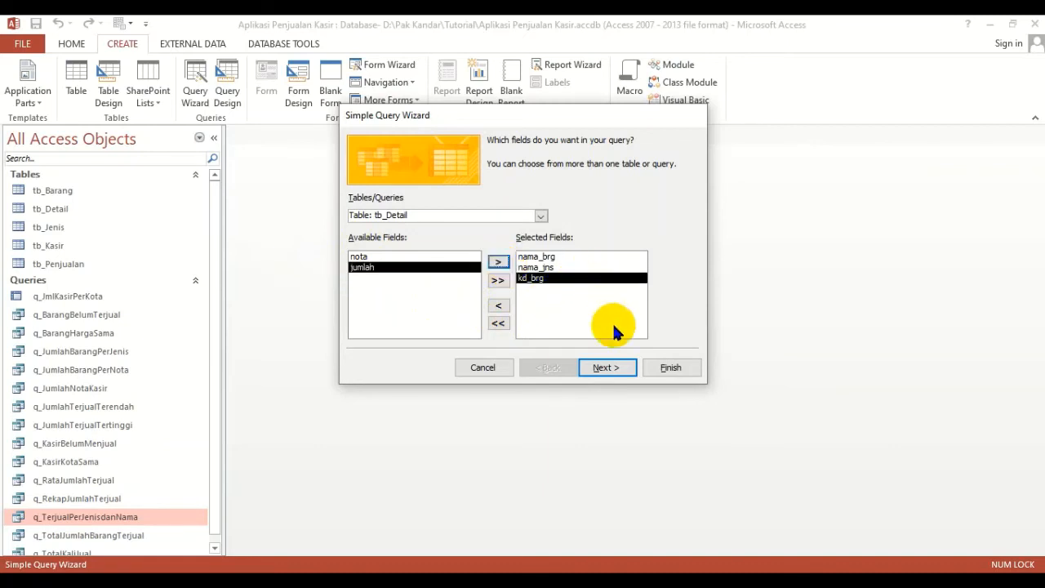
click(610, 372)
click(600, 367)
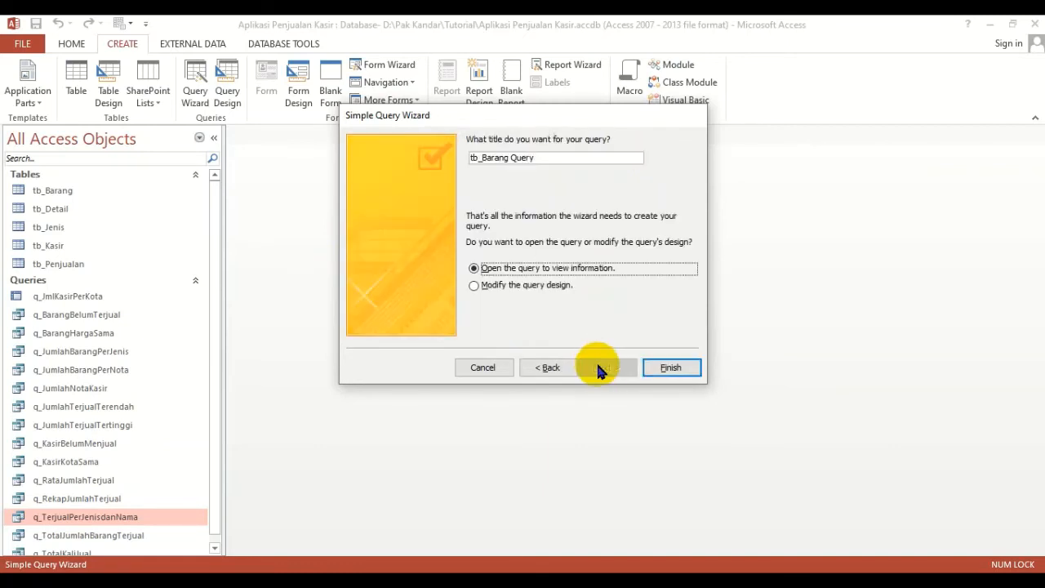
click(545, 367)
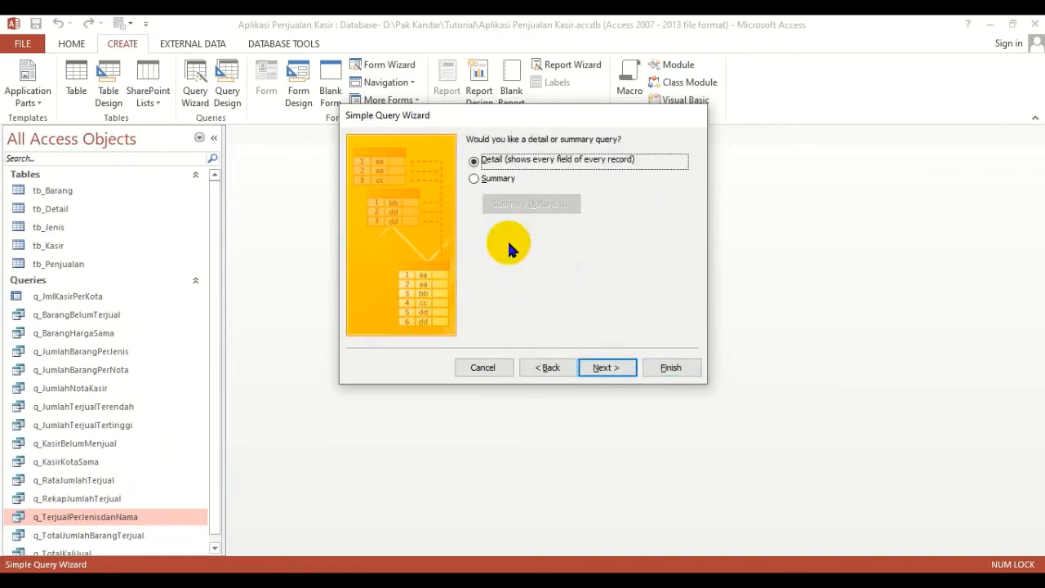
click(610, 371)
Title the query q_TerjualPerBarangdanJenis and finish the wizard to open its records.
drag(535, 158, 440, 169)
text(q)
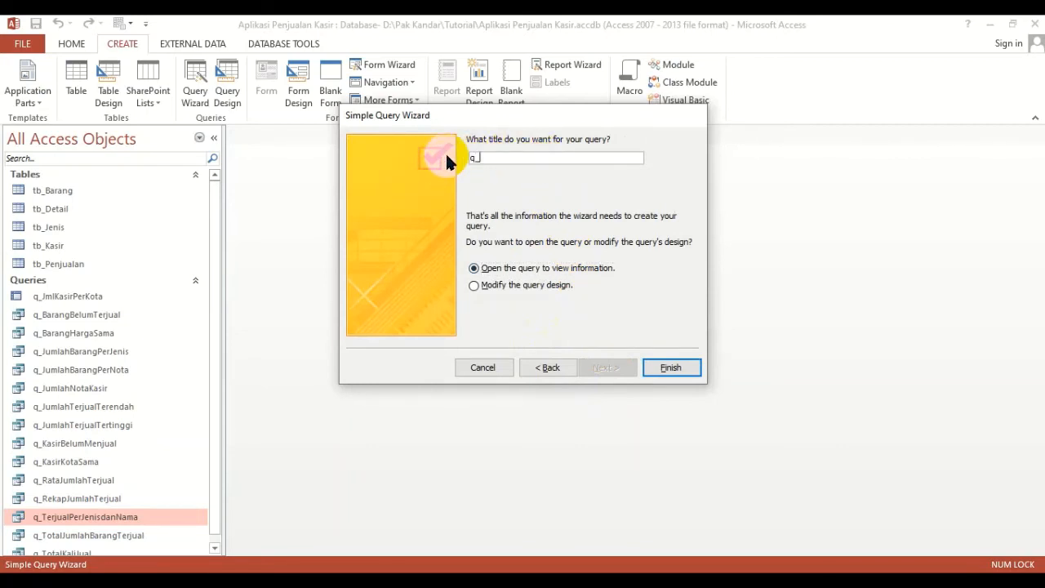
text(_)
text(Bara)
key(BackSpace)
key(BackSpace)
key(BackSpace)
key(BackSpace)
text(TerjualPerBarangDan)
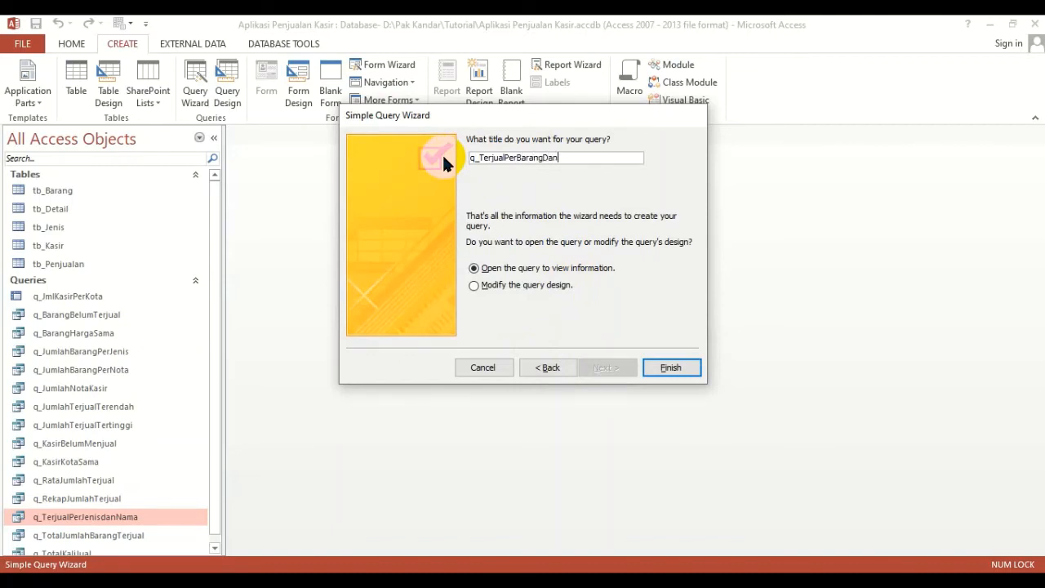
key(BackSpace)
key(BackSpace)
key(BackSpace)
text(danJenis)
click(670, 367)
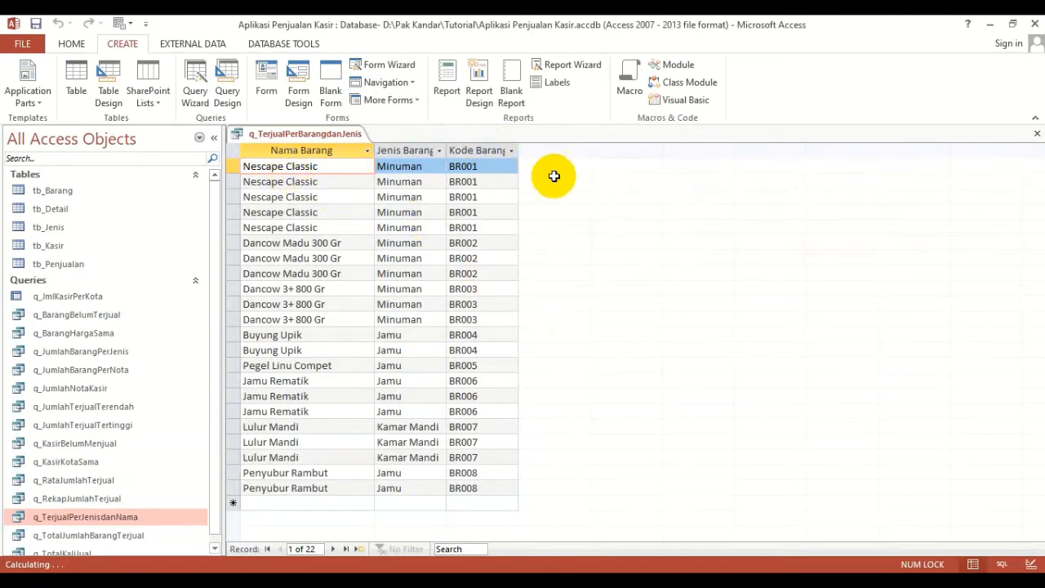
Close the q_TerjualPerBarangdanJenis datasheet.
click(1035, 136)
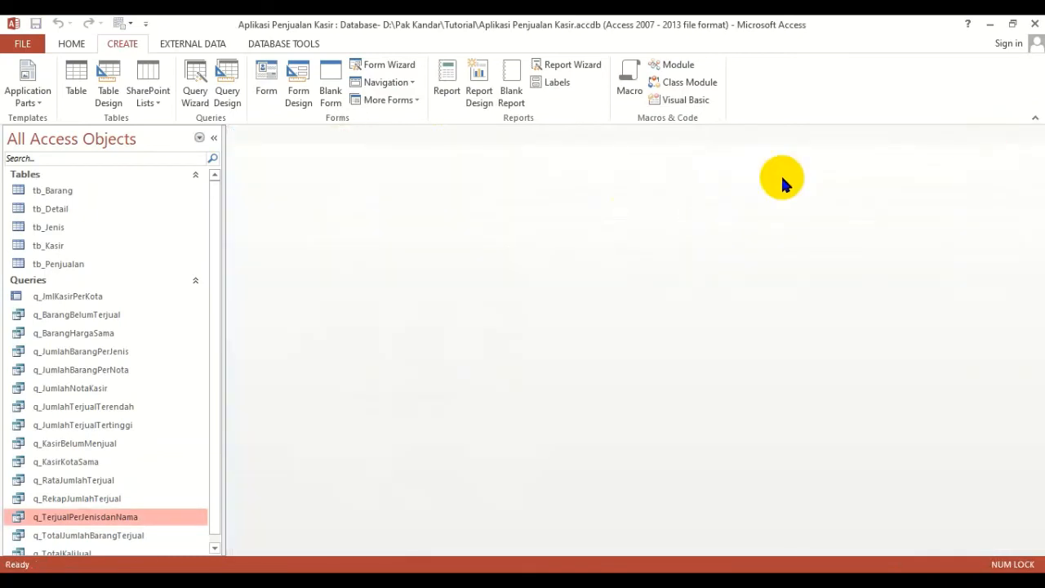
click(193, 96)
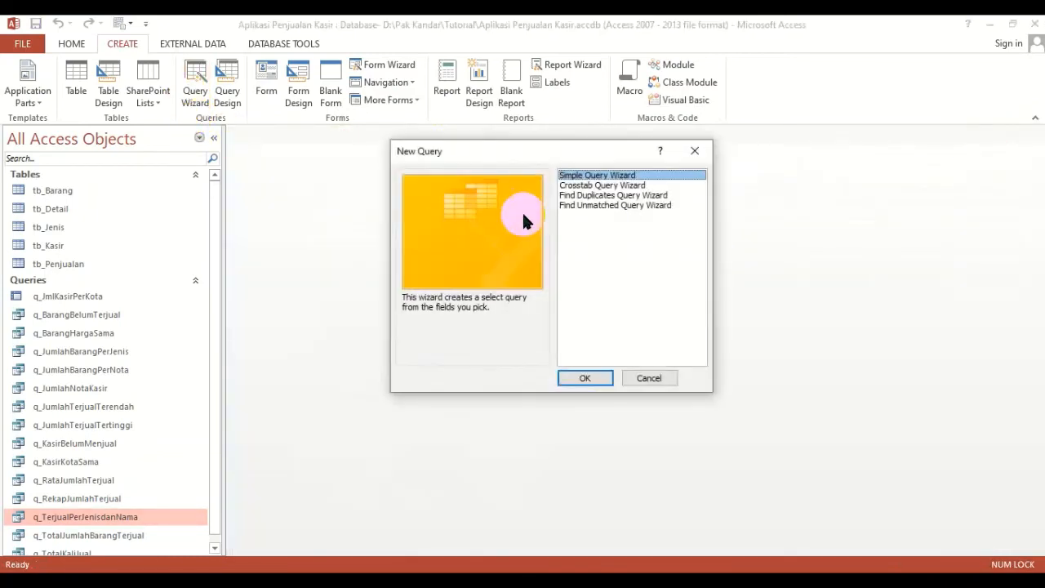
click(600, 185)
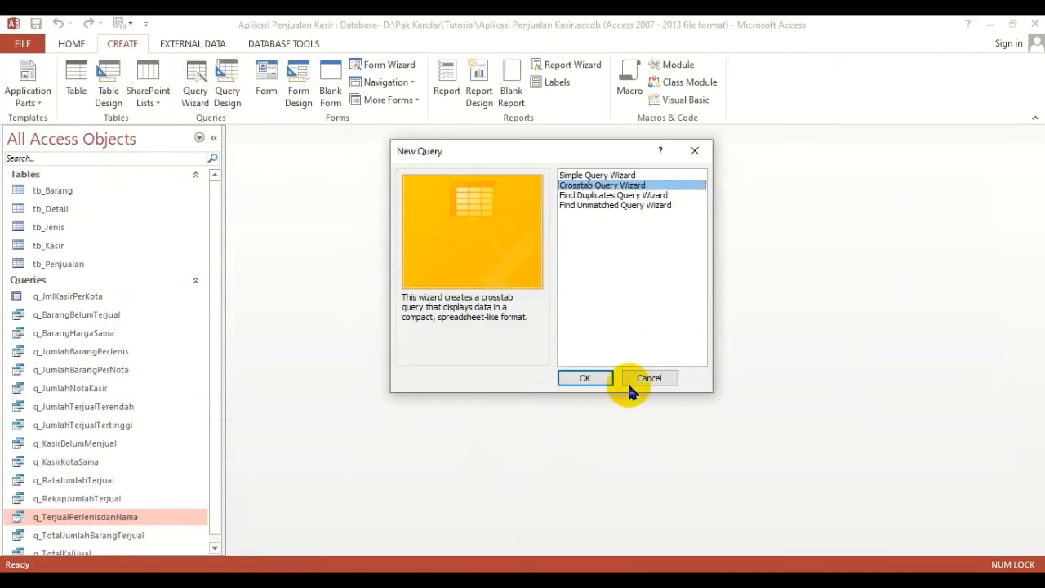
click(629, 380)
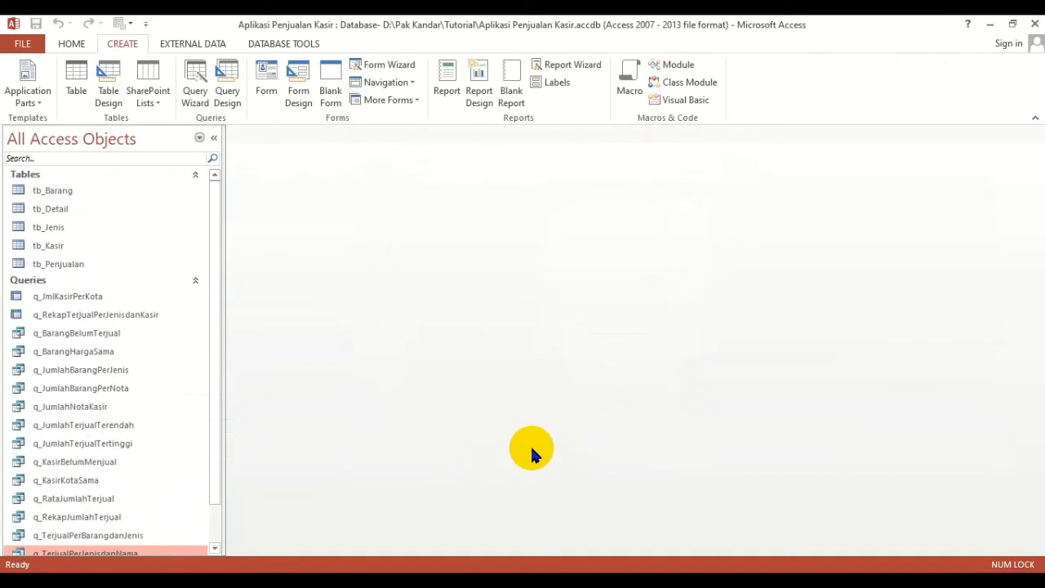
Start a new query with the Crosstab Query Wizard, using the query q_TerjualPerBarangdanJenis as its source.
scroll(49, 391, down, 1)
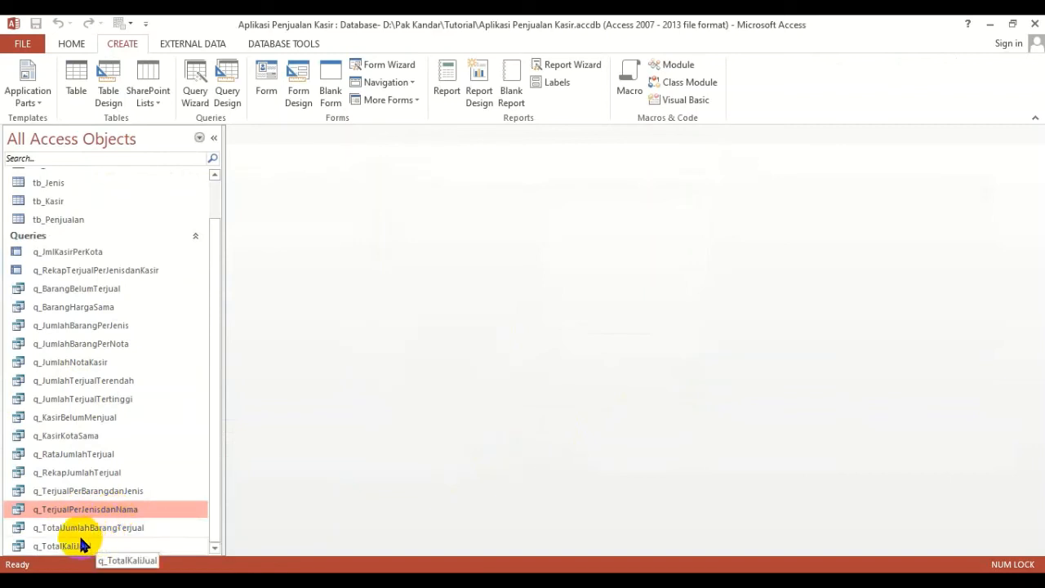
click(112, 492)
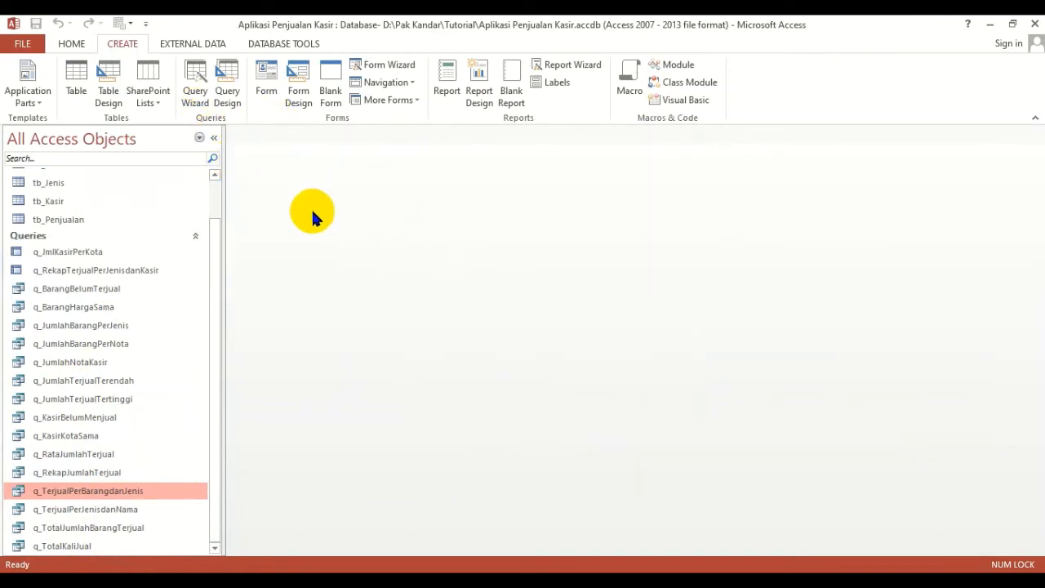
click(193, 88)
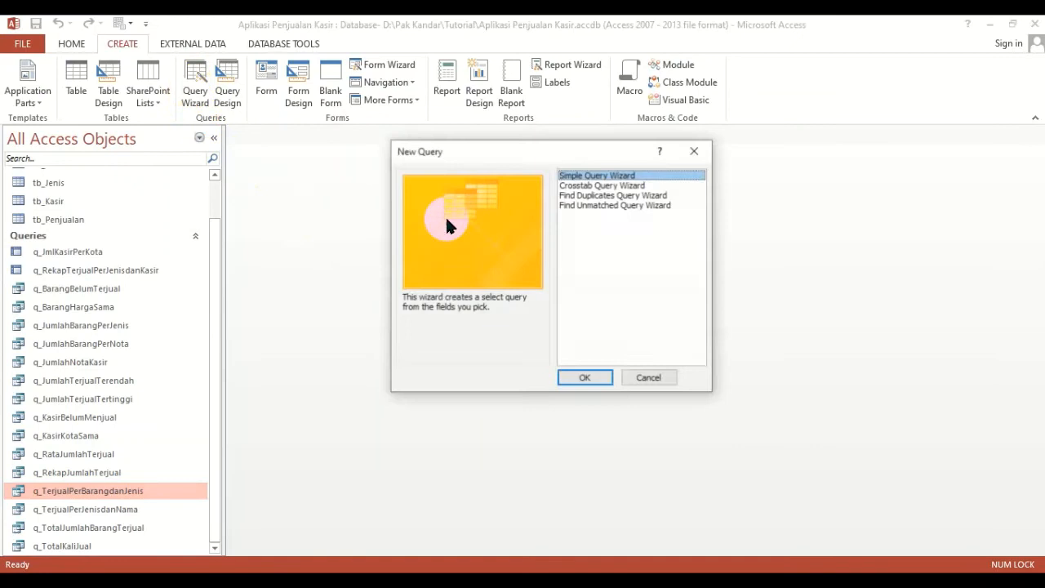
click(630, 186)
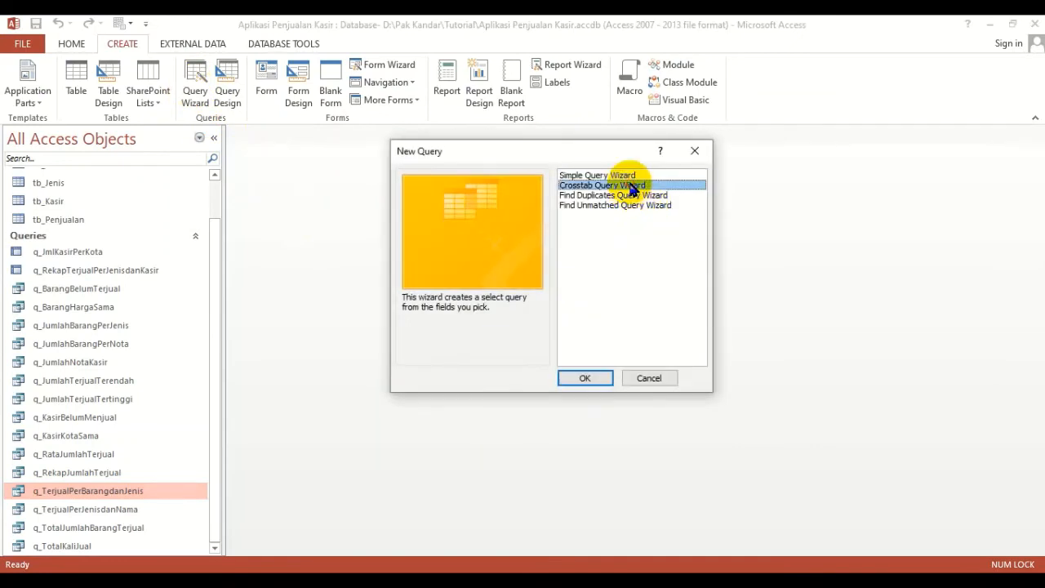
click(585, 379)
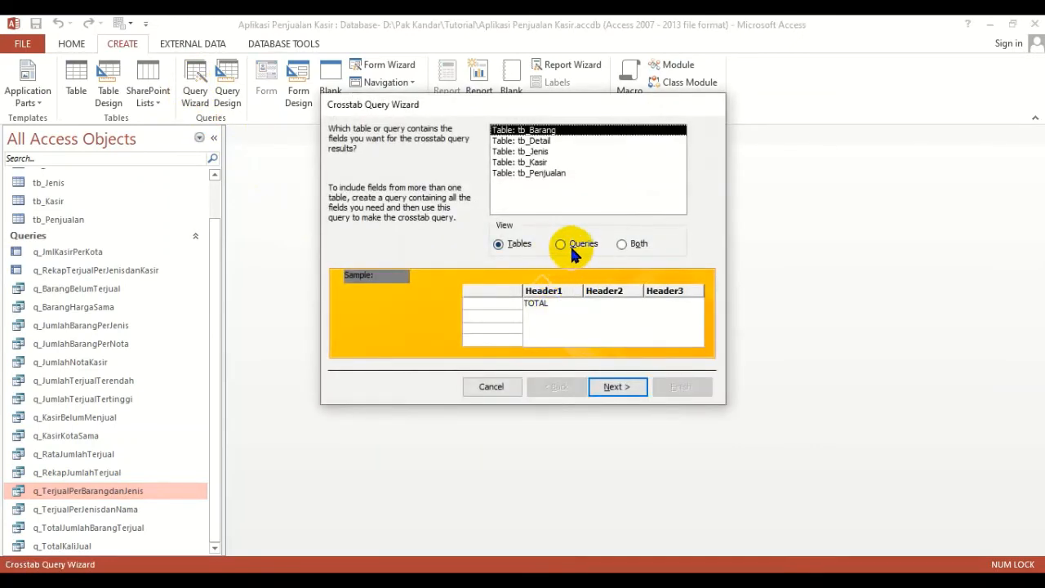
click(562, 245)
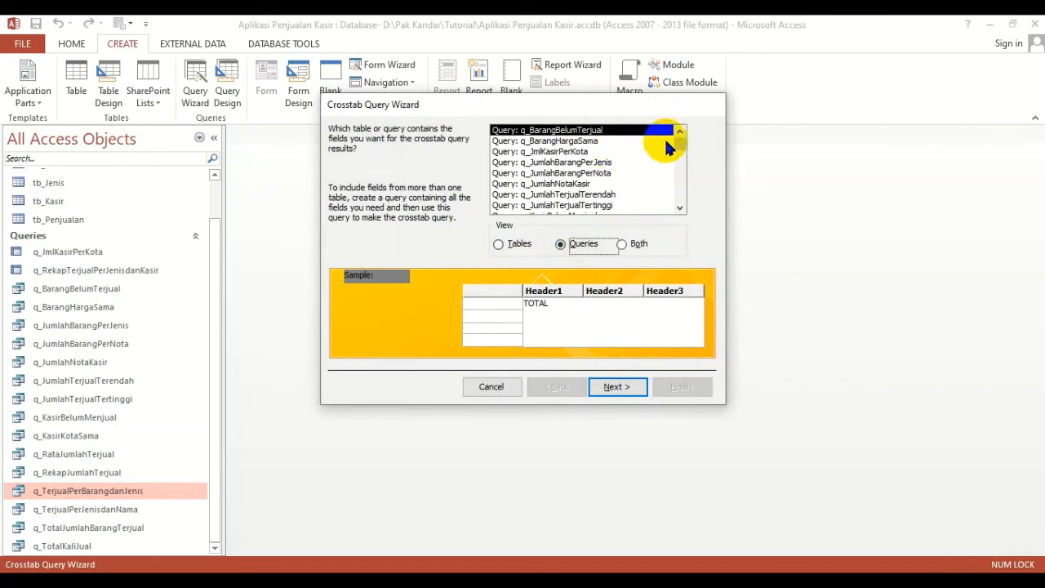
drag(677, 144, 686, 222)
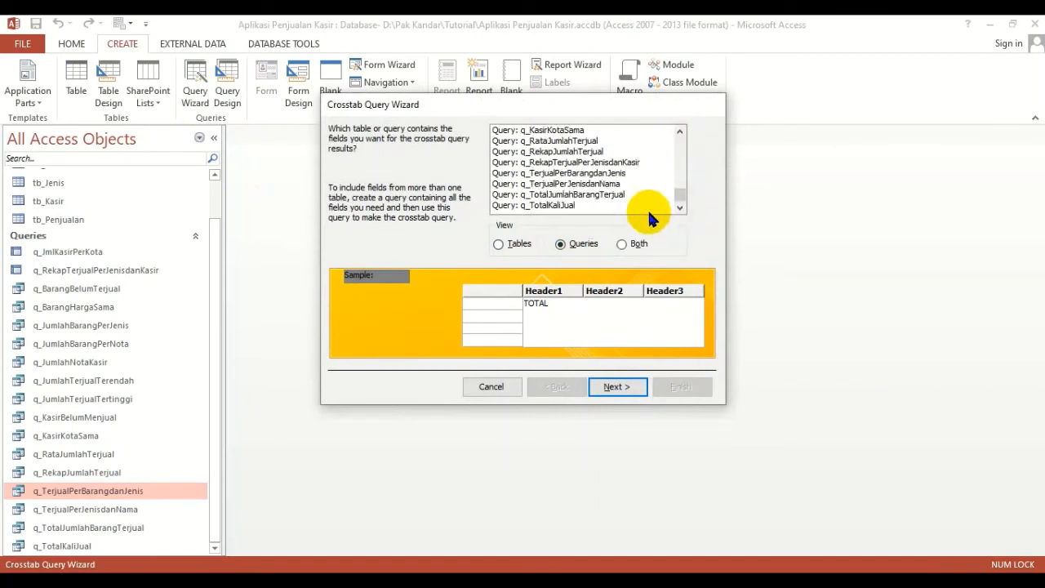
click(600, 173)
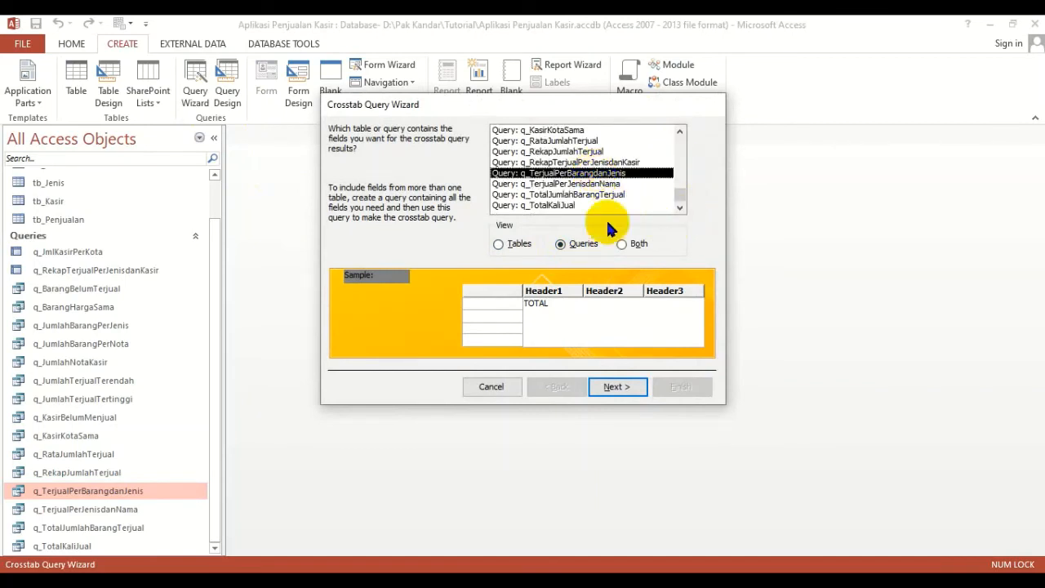
click(618, 387)
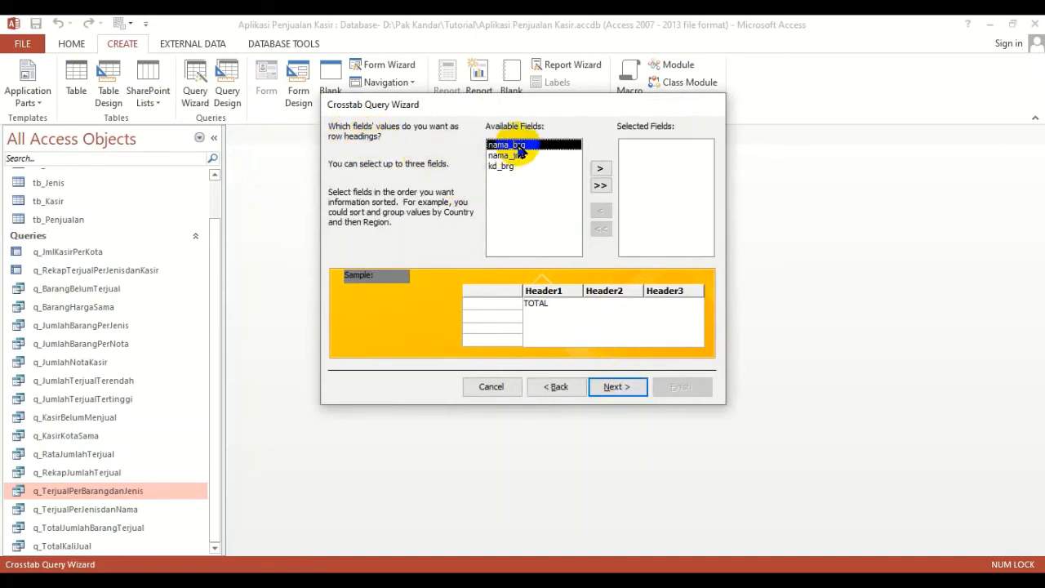
Set nama_brg as the row heading and nama_jns as the column heading, checking the target picture Rekap Barang Terjual.png.
click(601, 171)
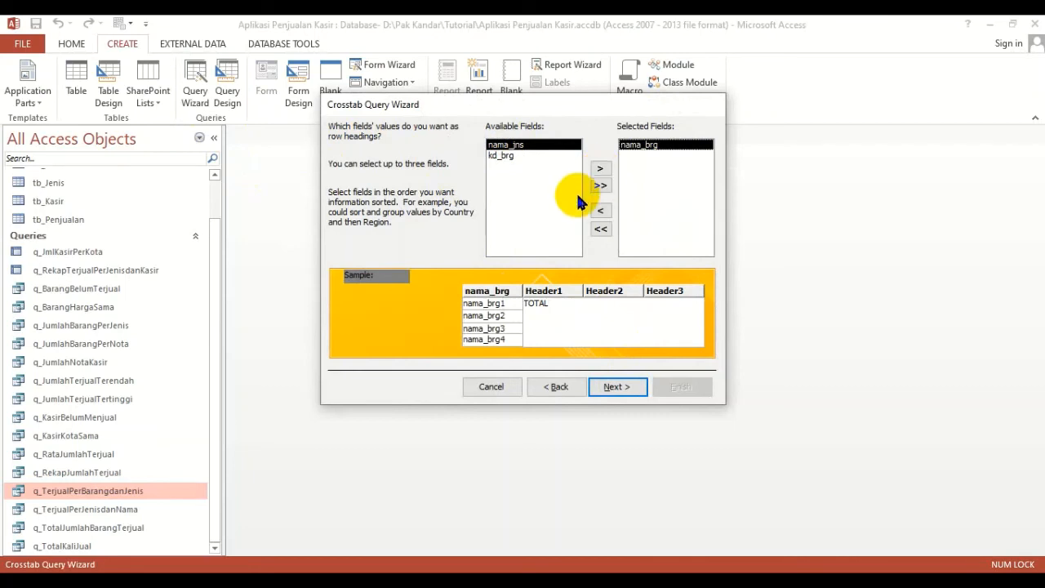
click(611, 389)
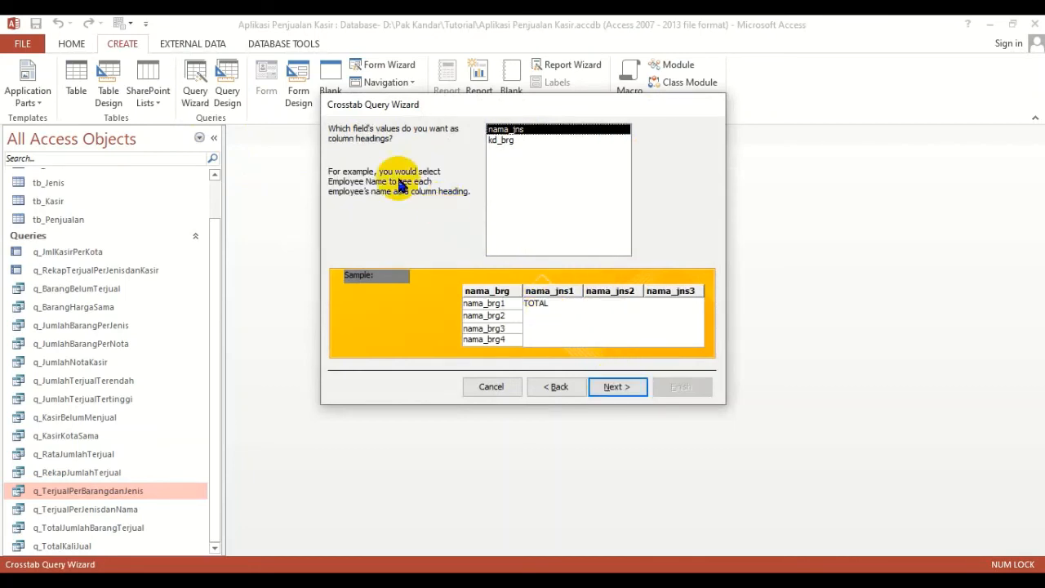
click(500, 140)
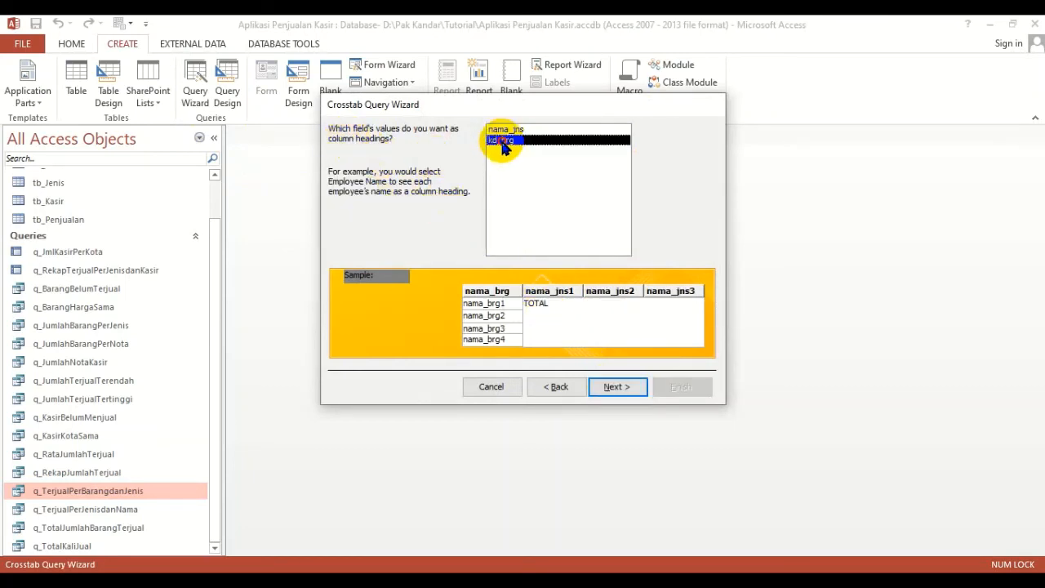
click(501, 129)
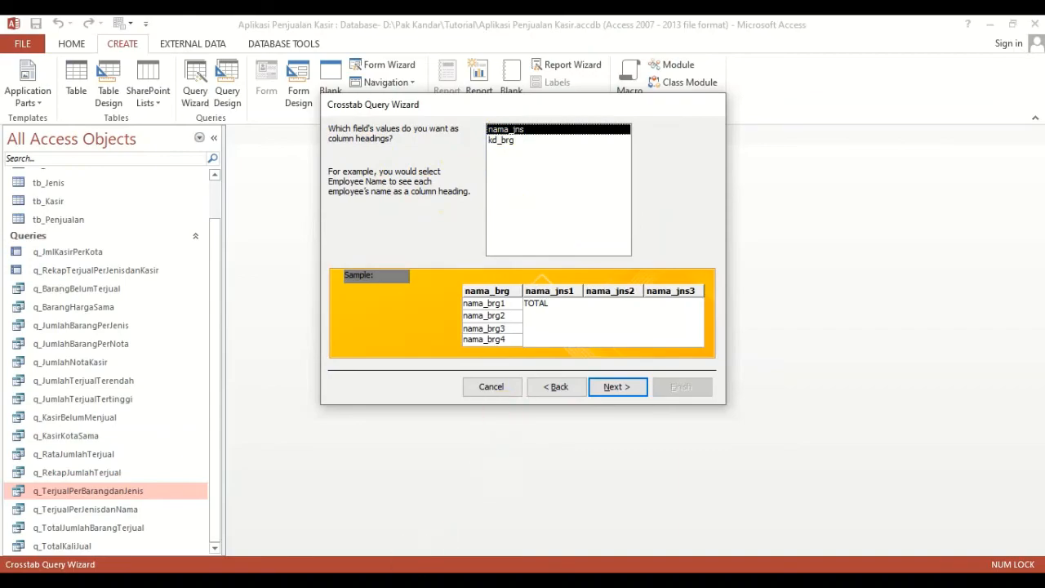
click(417, 580)
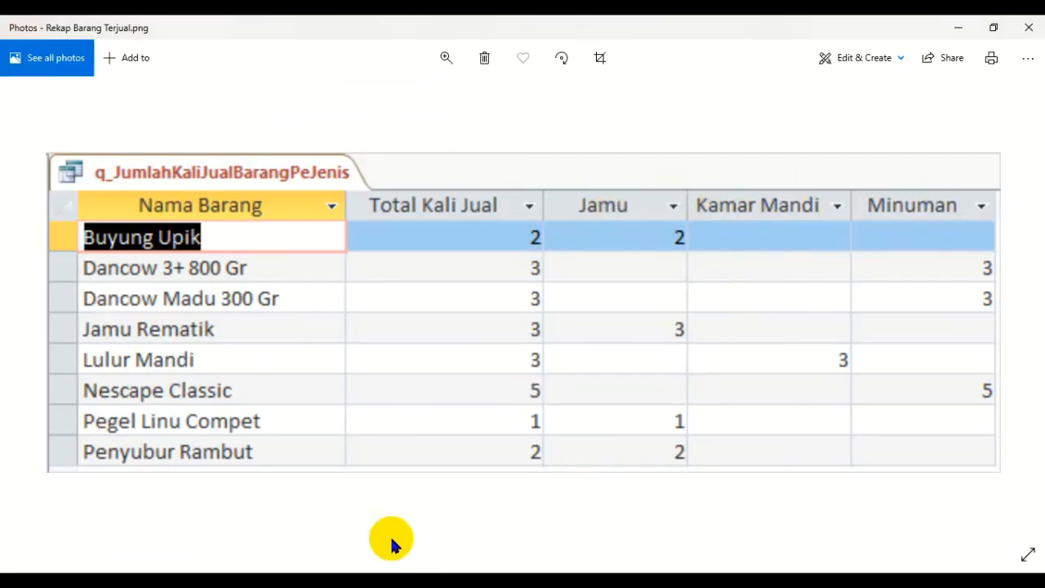
click(395, 581)
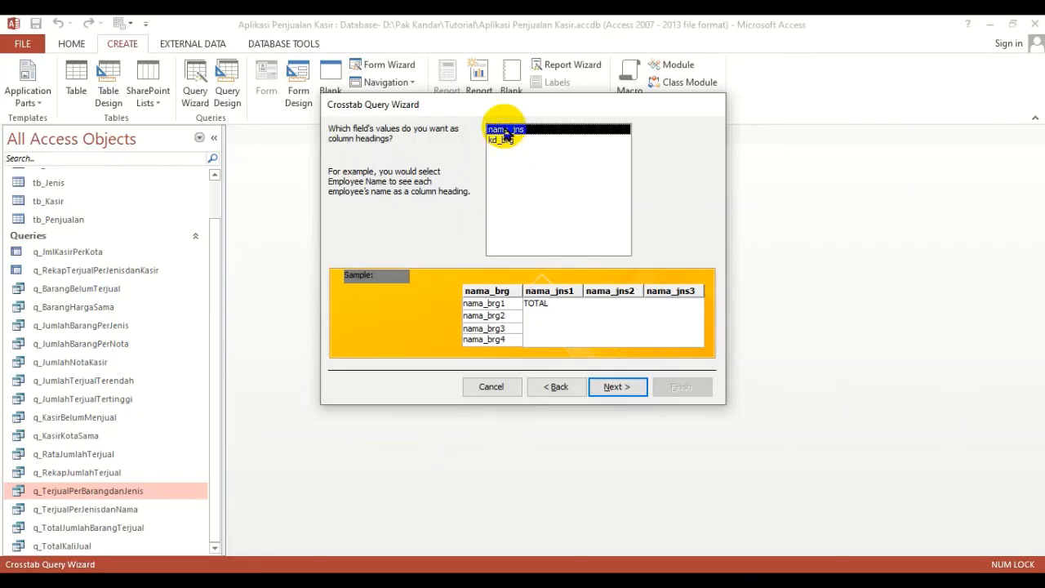
click(618, 386)
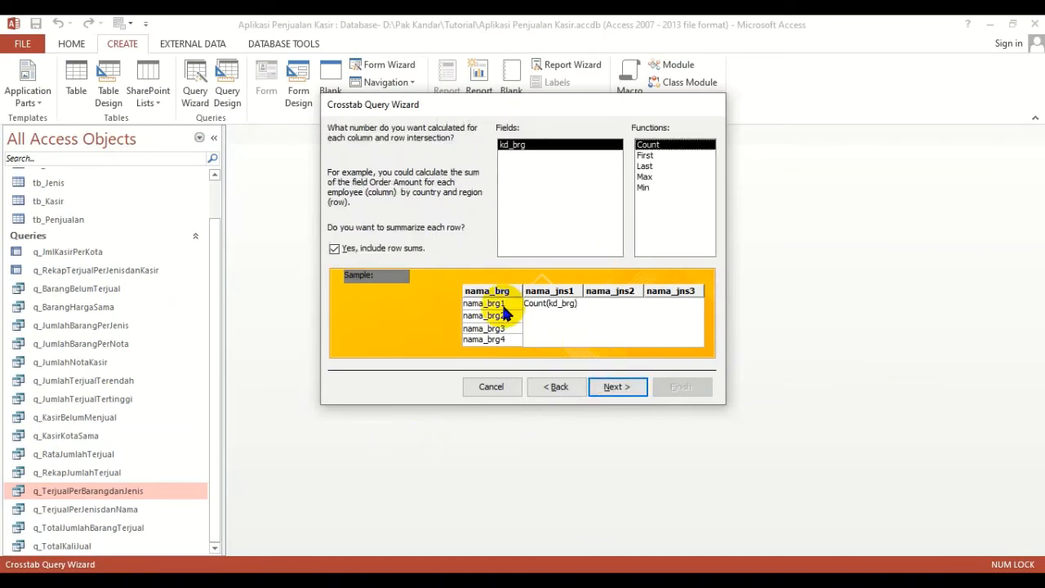
Calculate the Count of kd_brg with row sums included, comparing the layout with the target picture before continuing the wizard.
click(522, 147)
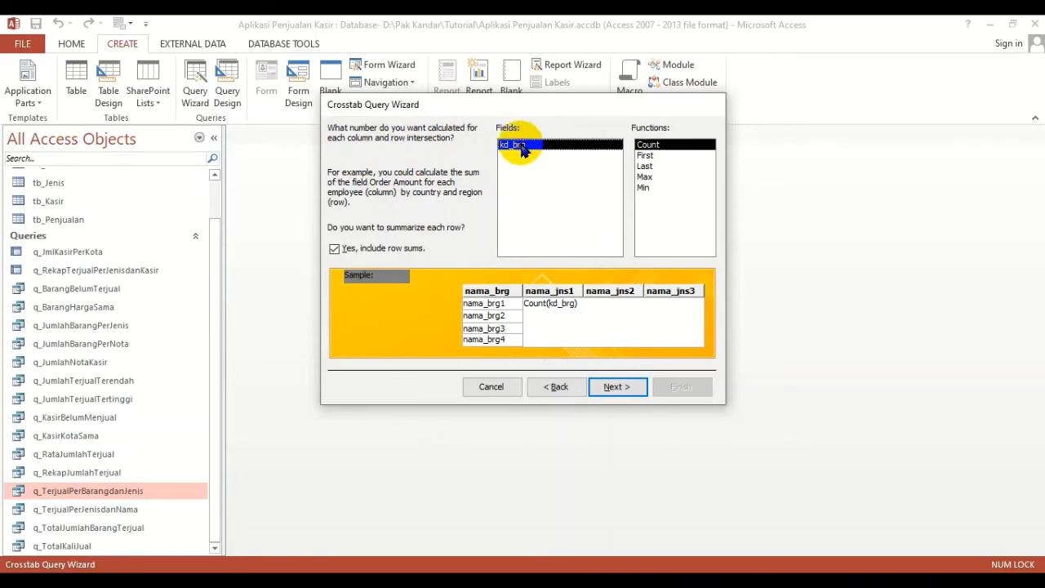
click(645, 167)
click(648, 144)
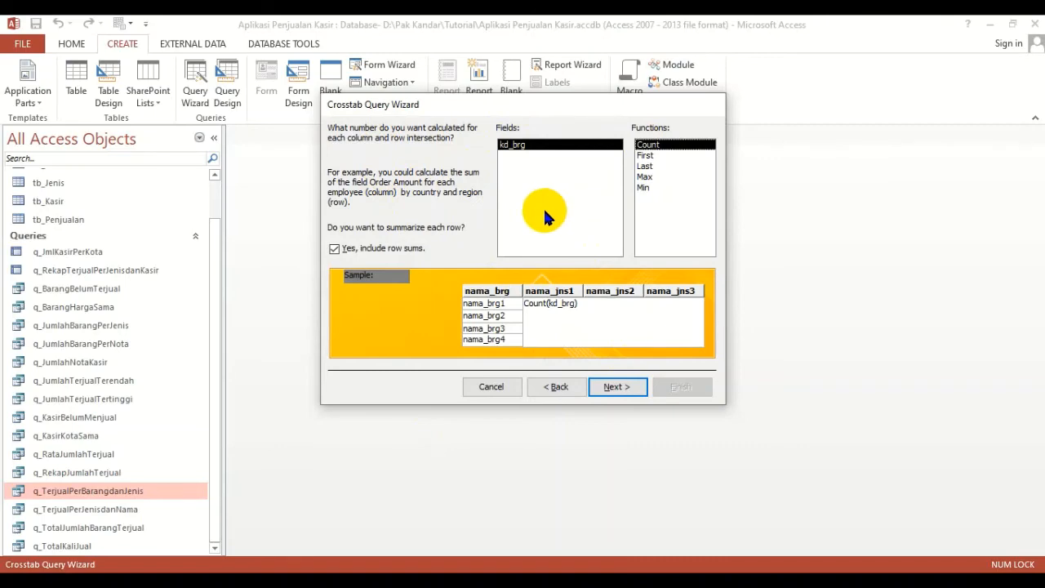
click(401, 583)
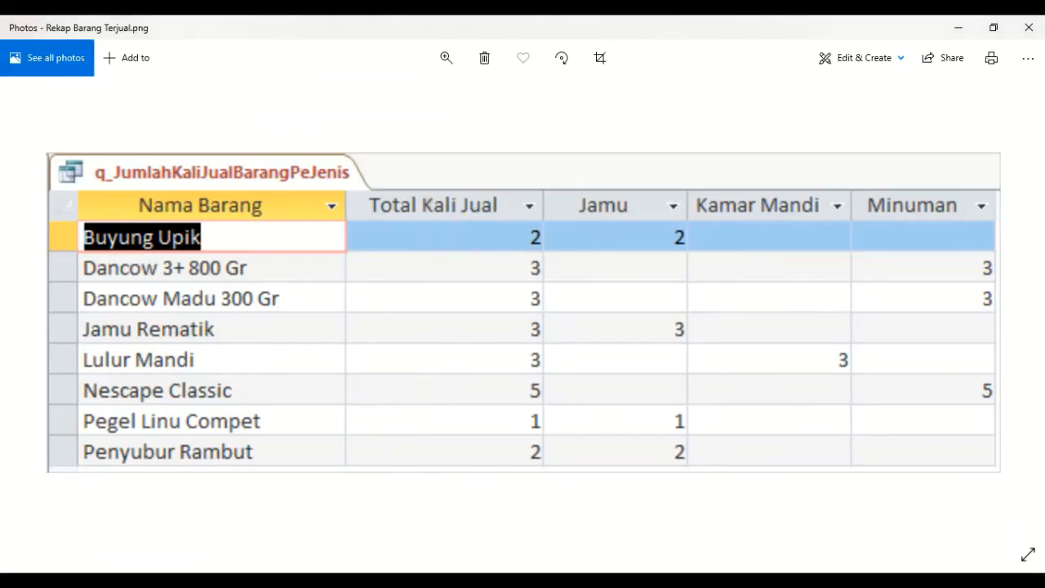
mouse_move(430, 583)
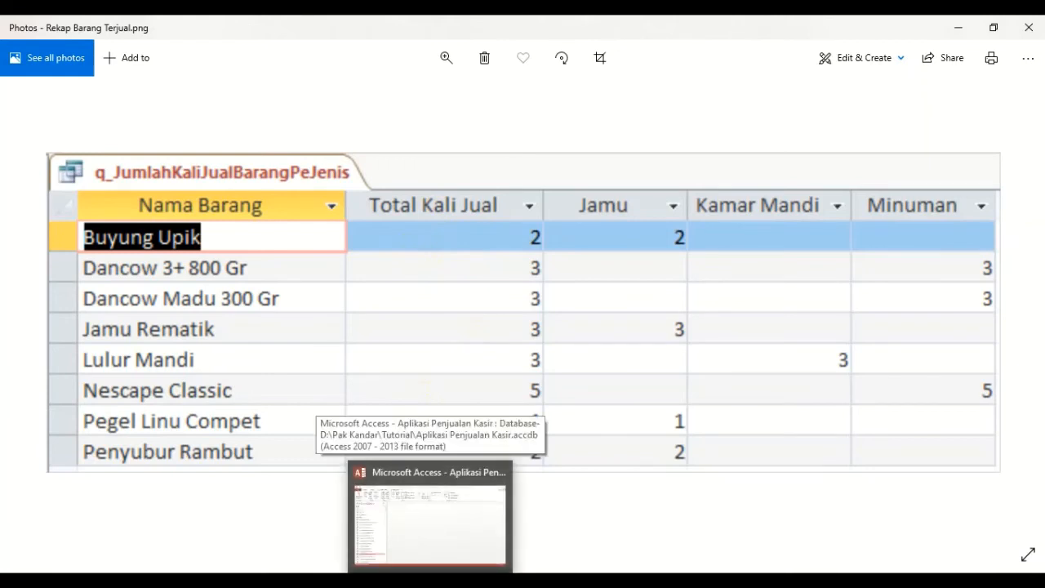
click(426, 507)
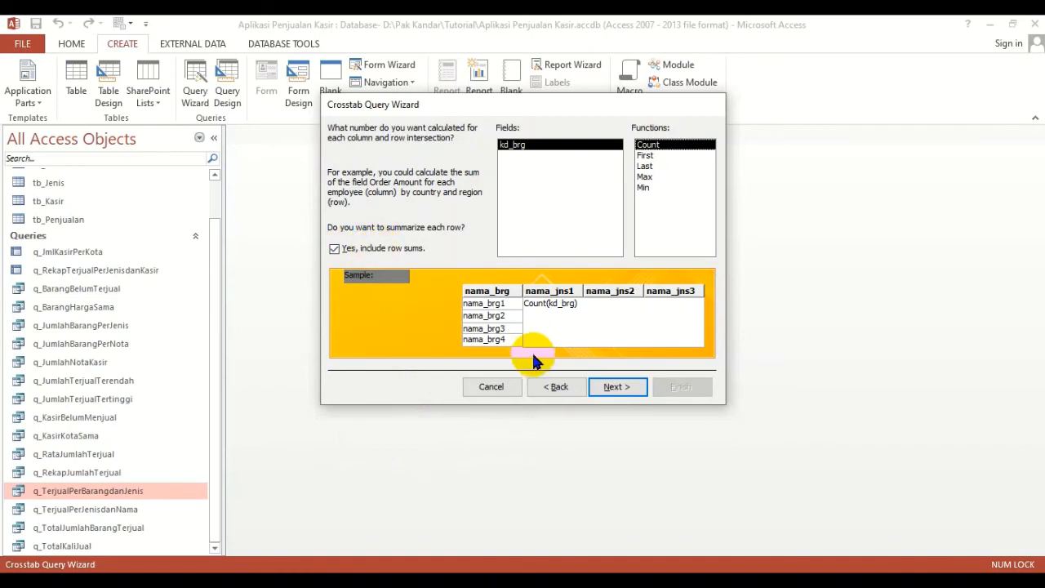
click(626, 391)
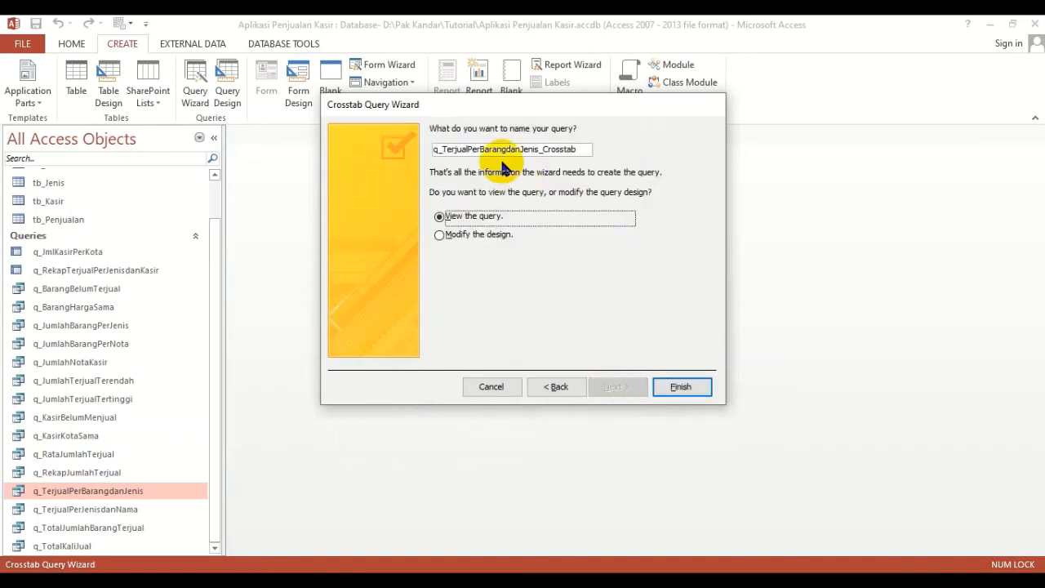
Name the crosstab query q_RekapTerjualPerBarangdanJenis, finish the wizard, and widen the Kamar Mandi column to fit its heading.
double_click(450, 154)
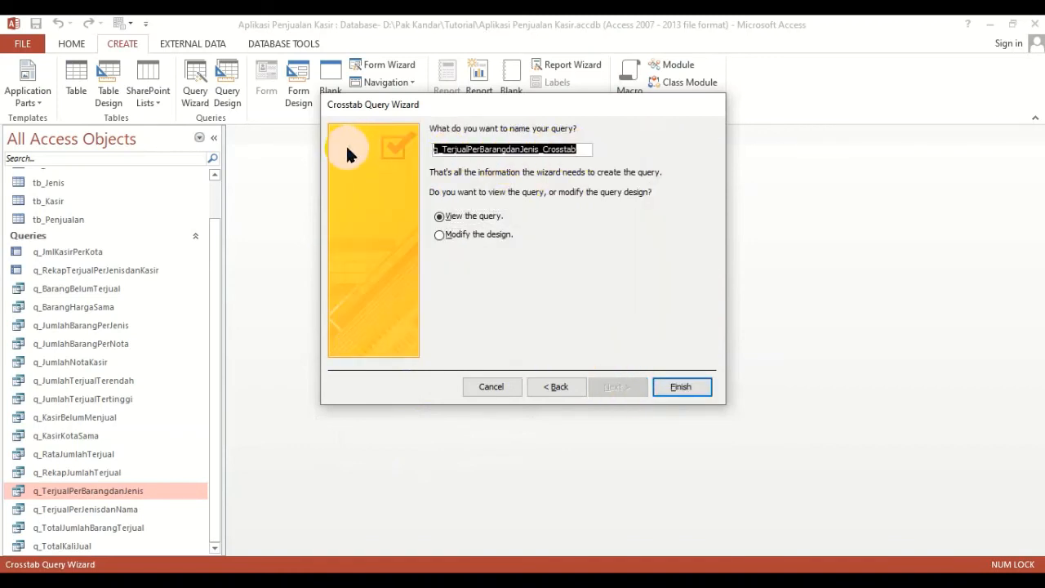
text(q_Rea)
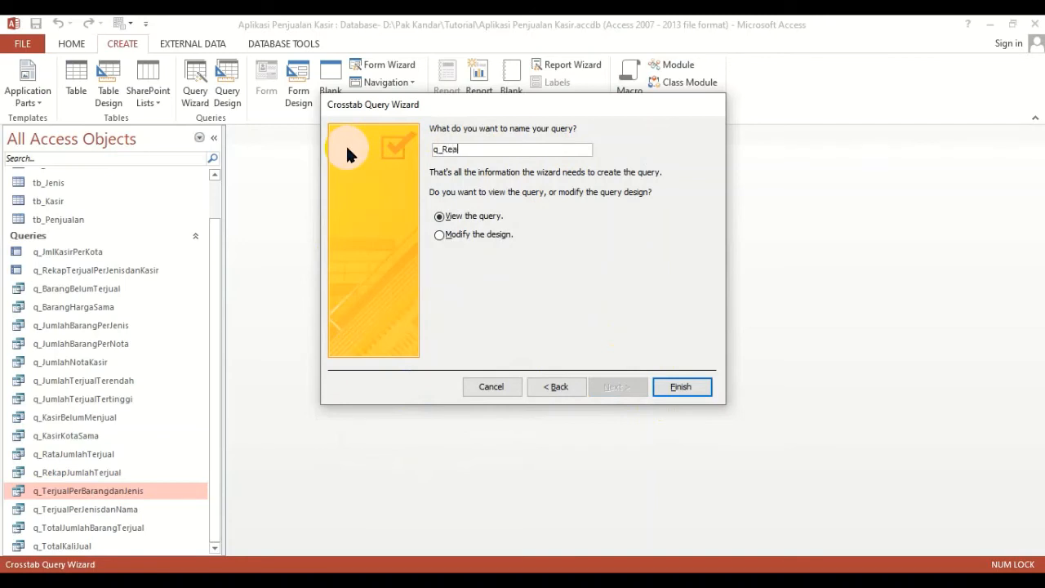
key(BackSpace)
text(kapTerjualPerBarangdanJenis)
key(Return)
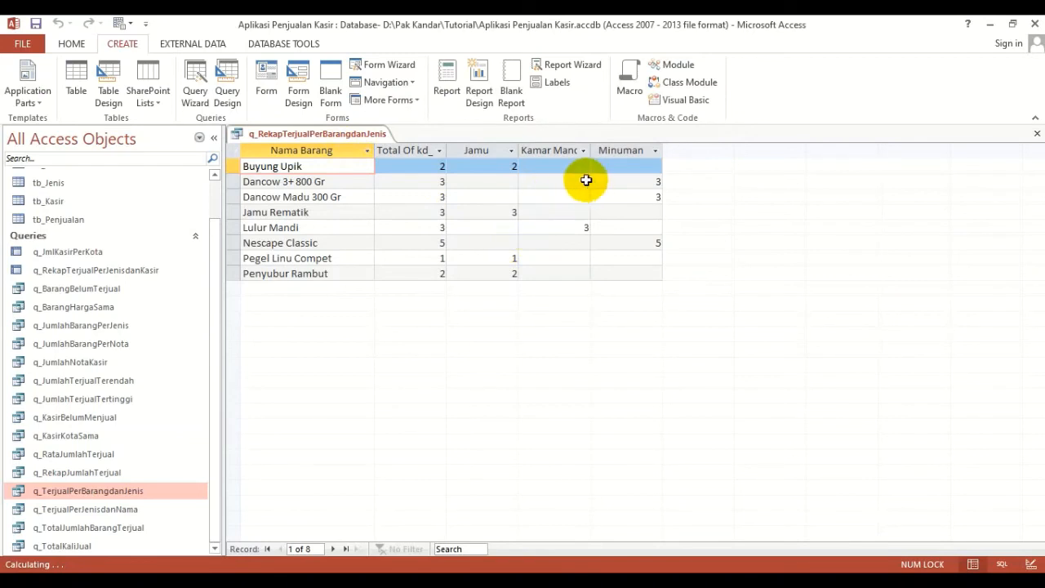
drag(590, 152, 604, 155)
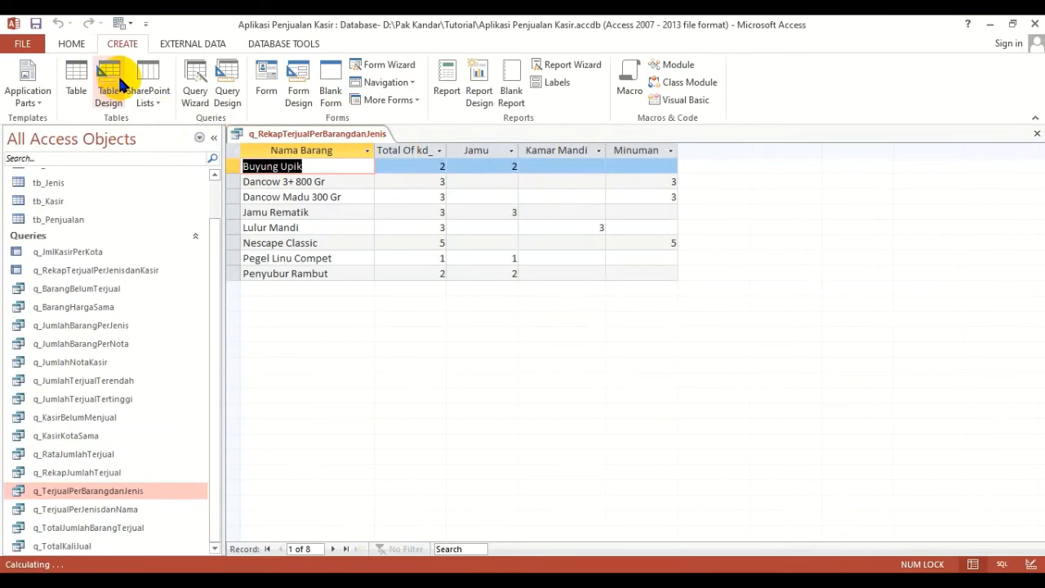
Switch the crosstab query to Design View and shorten the row-total field's caption to Total.
click(71, 44)
click(18, 78)
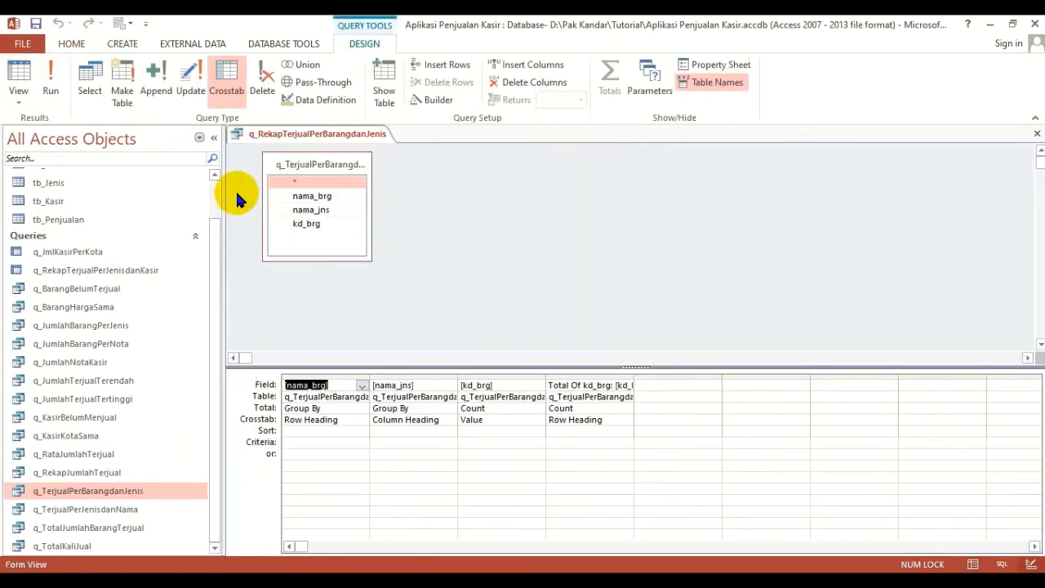
click(568, 385)
key(Delete)
key(Delete)
key(Delete)
key(Delete)
key(Delete)
key(Delete)
key(Delete)
key(Delete)
key(Delete)
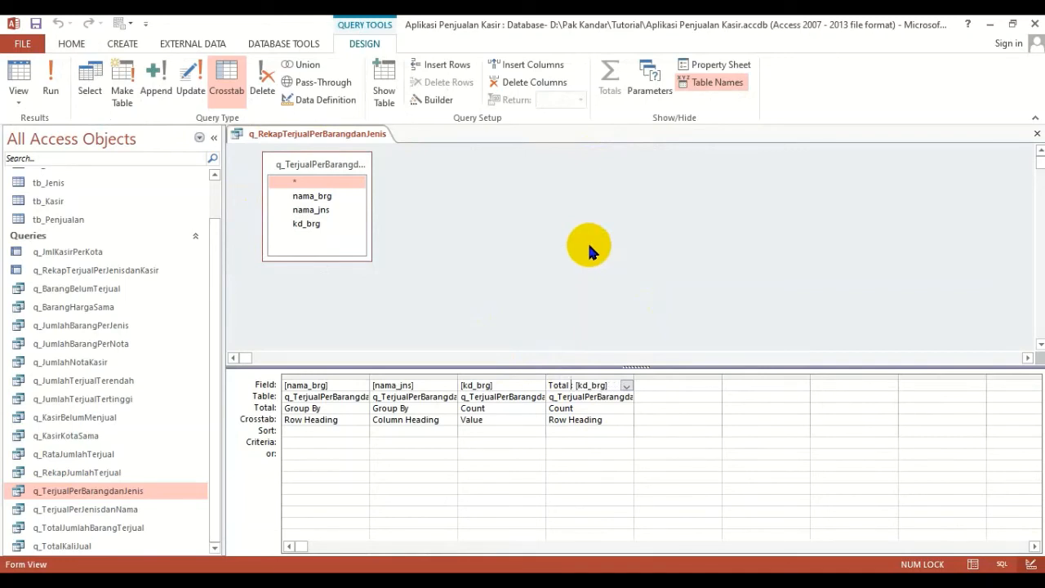
Change the row-total field's caption to Total Kali Jual, keeping [kd_brg] as the counted field.
right_click(590, 378)
click(582, 326)
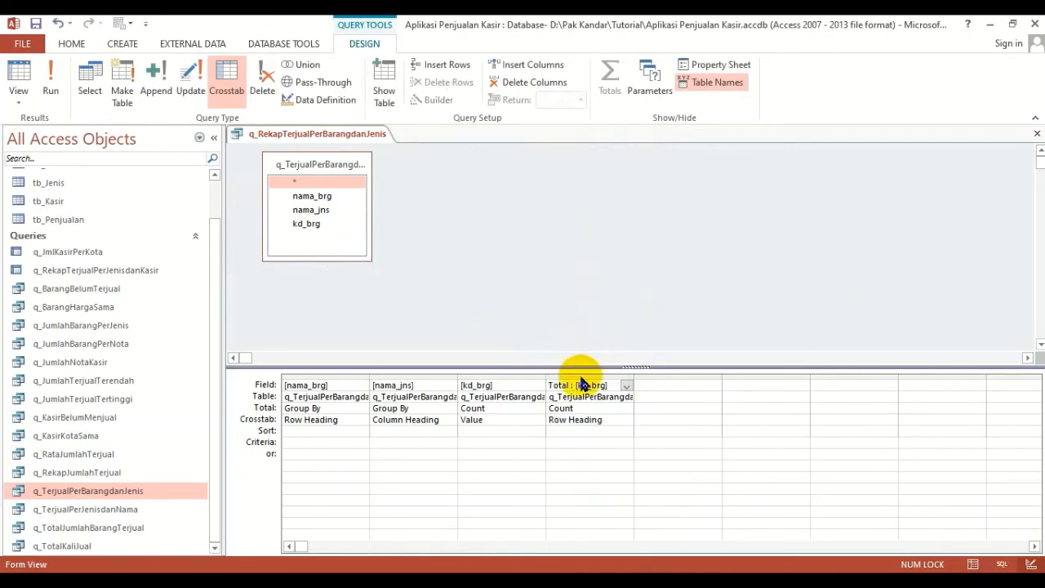
right_click(581, 387)
click(595, 299)
click(595, 421)
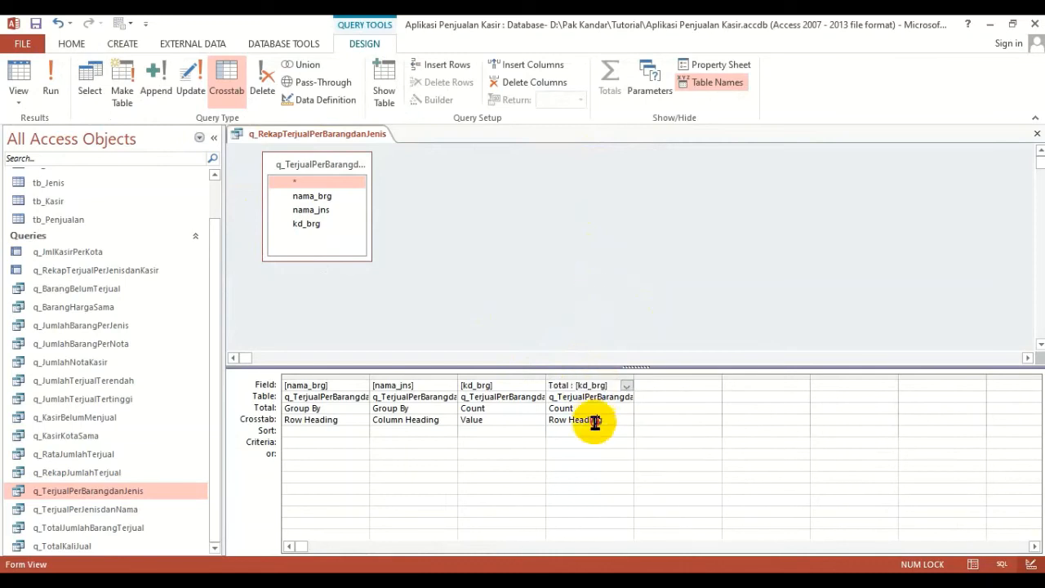
right_click(594, 386)
click(622, 505)
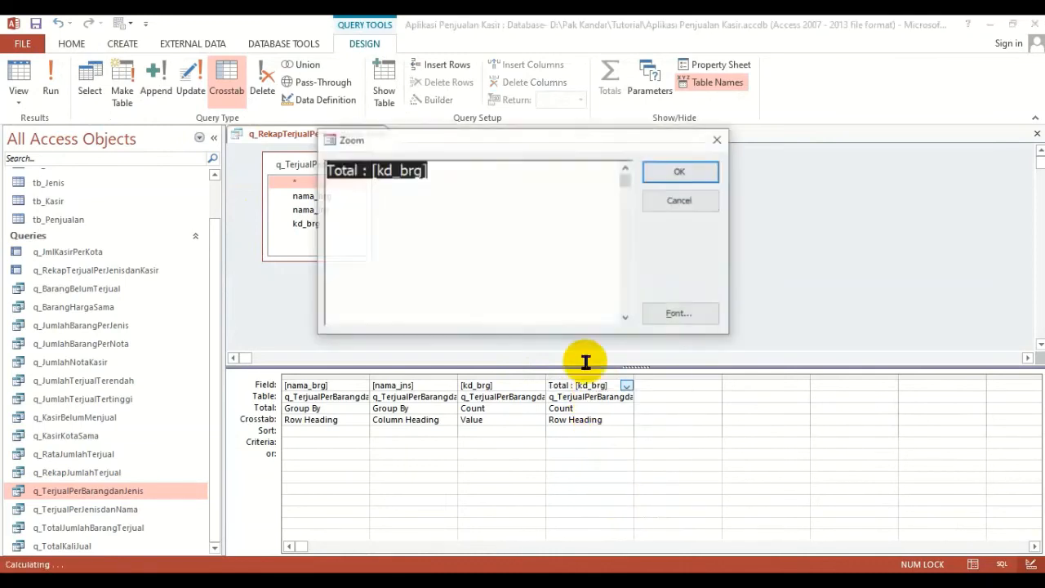
drag(427, 169, 359, 169)
click(359, 169)
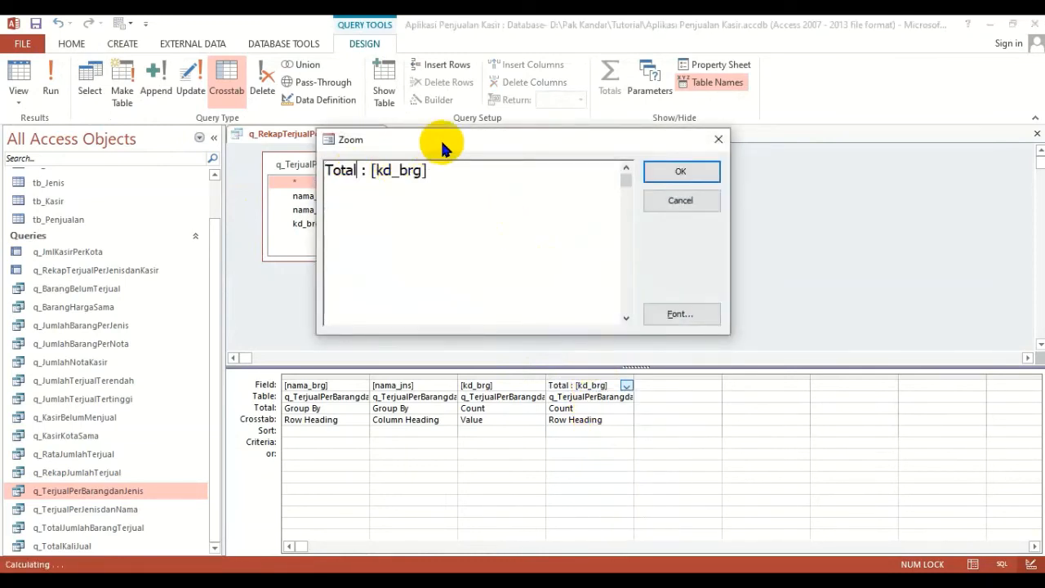
text(kali)
key(BackSpace)
key(BackSpace)
key(BackSpace)
key(BackSpace)
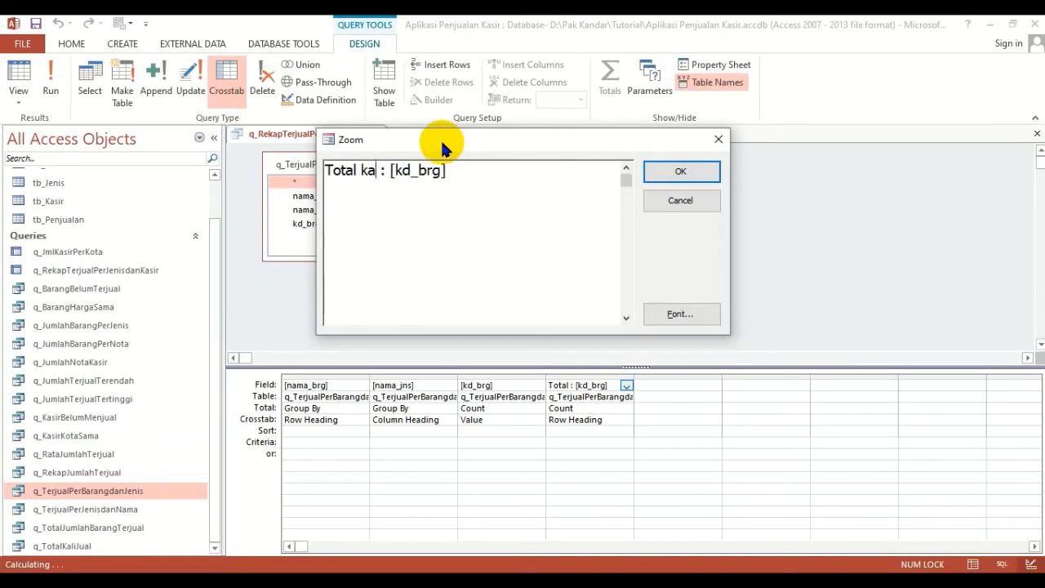
text(Kali Jual)
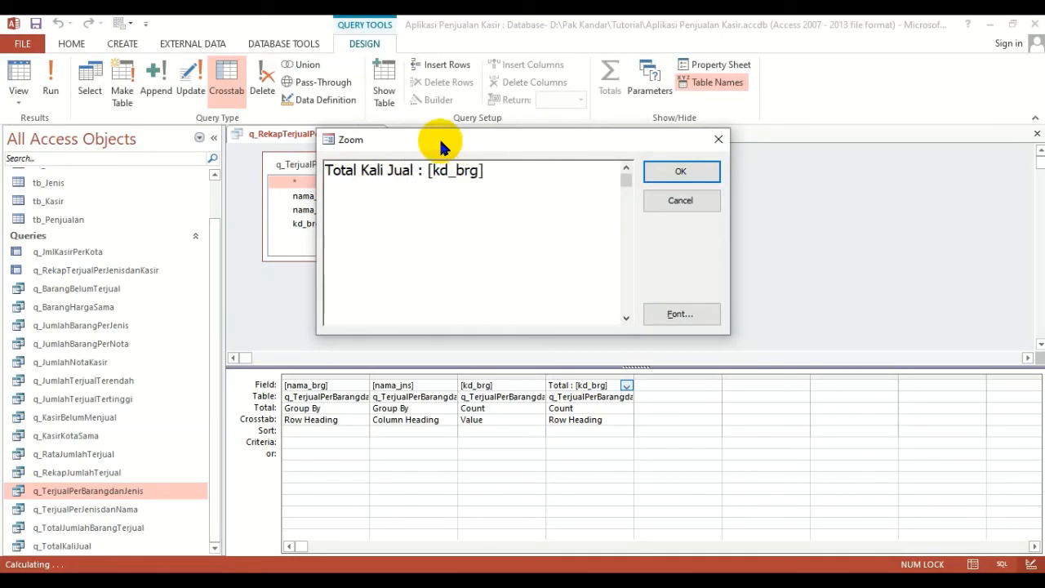
click(680, 171)
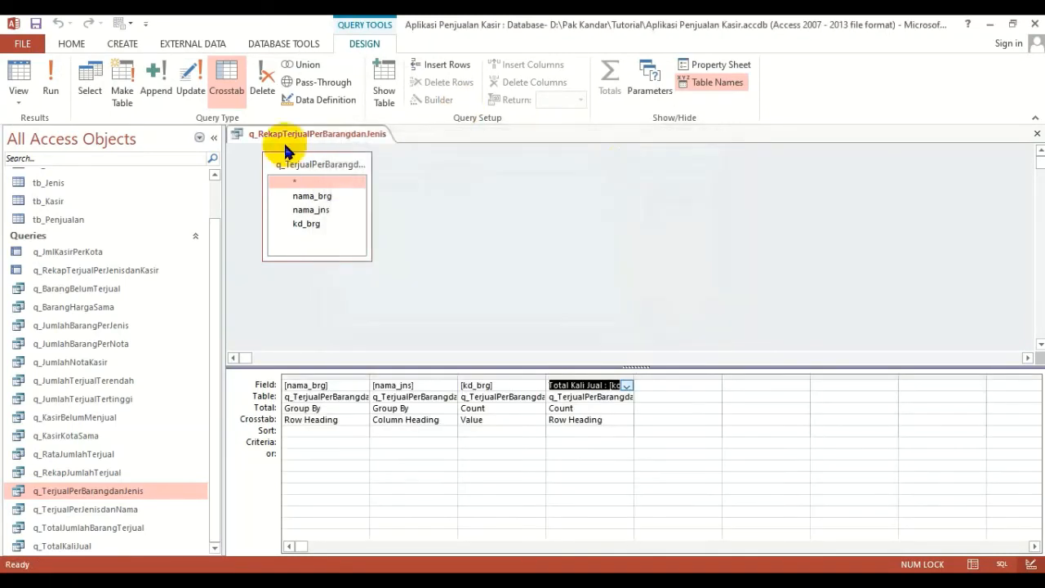
Show the crosstab results, widen the Total Kali Jual column to fit its heading, and close the query with its changes saved.
click(19, 74)
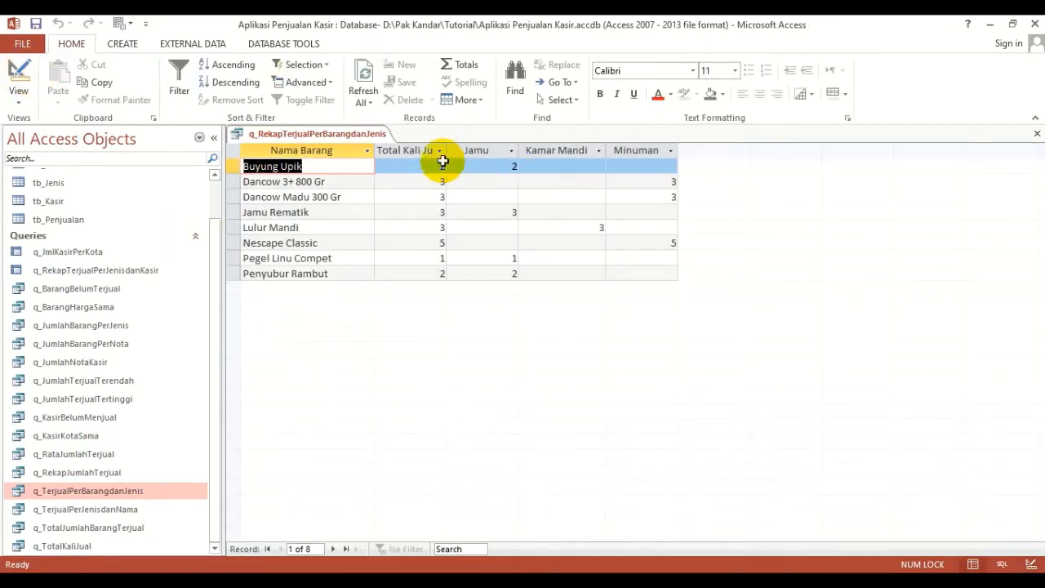
drag(445, 150, 469, 150)
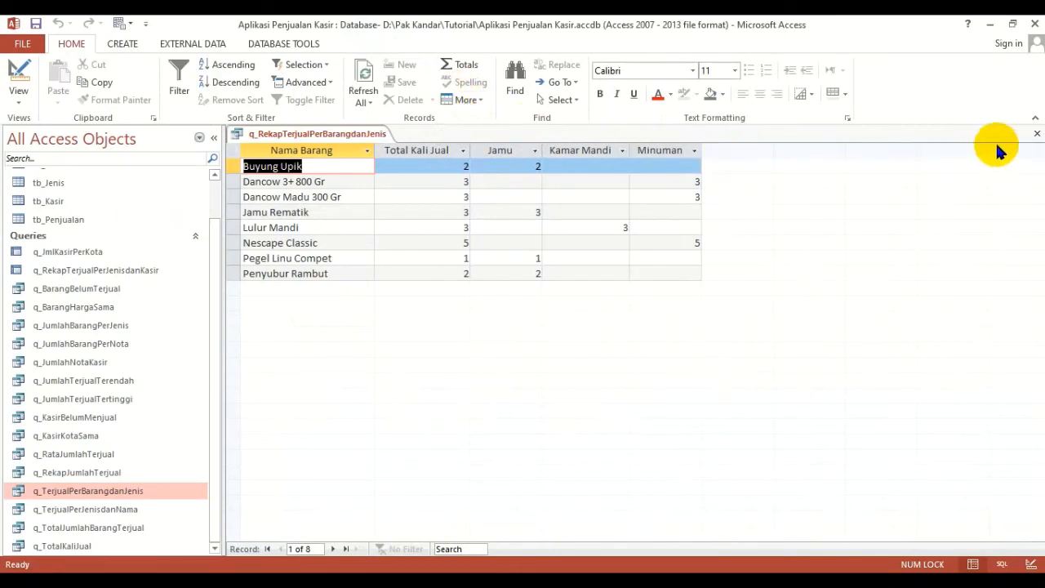
click(1036, 133)
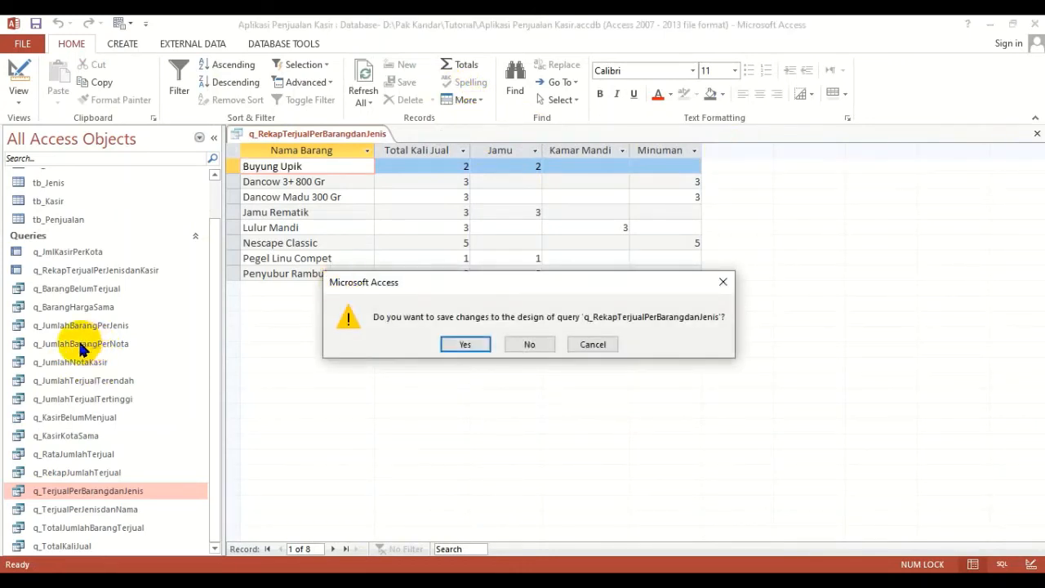
click(462, 344)
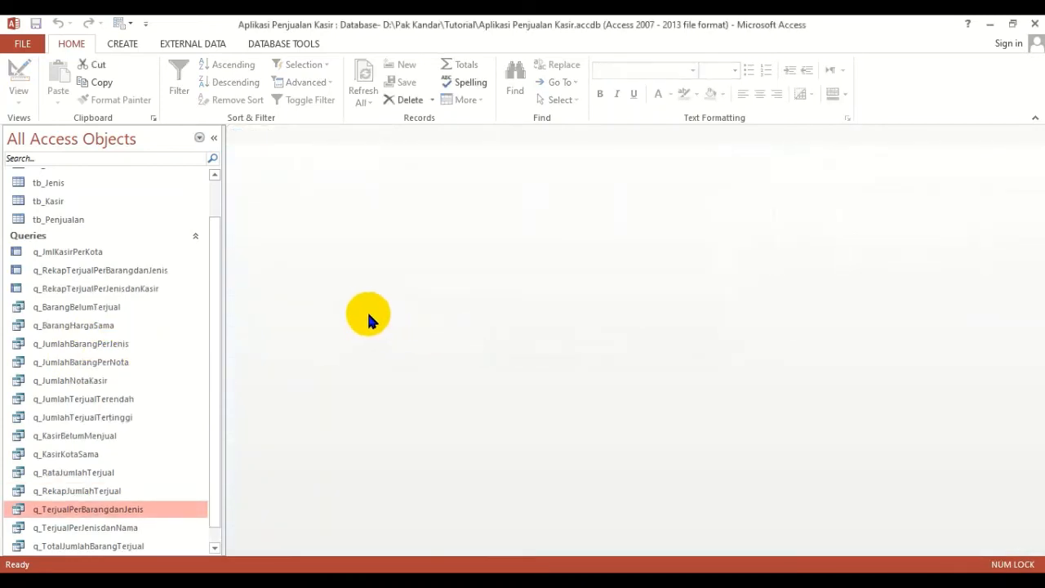
Switch to Photos and examine the target pictures Rekap Barang Terjual.png, Rekap Jumlah Kasir.png and Rekap Penjualan Kasir.png.
click(429, 388)
click(406, 580)
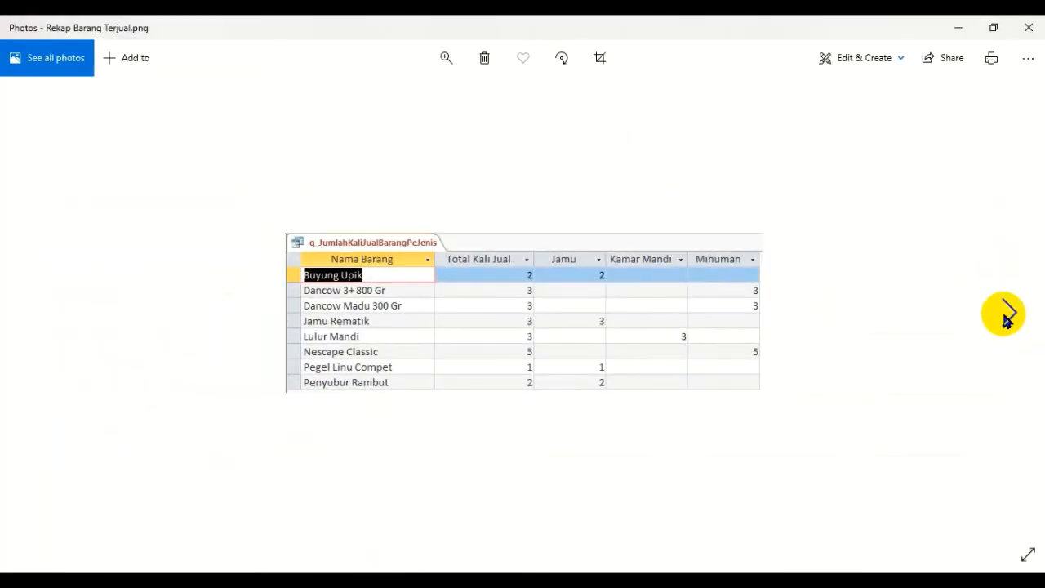
click(1009, 320)
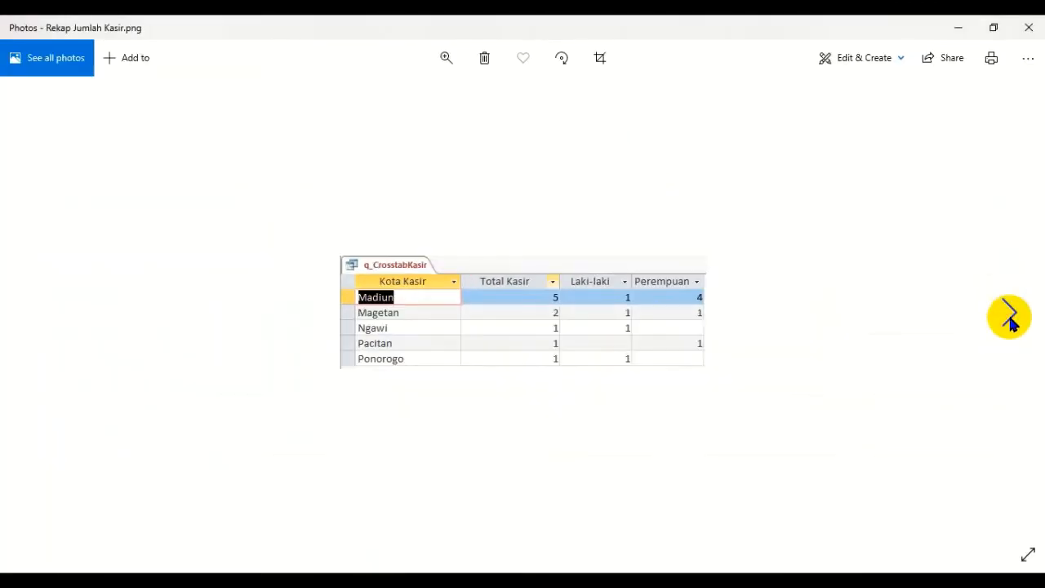
click(1009, 319)
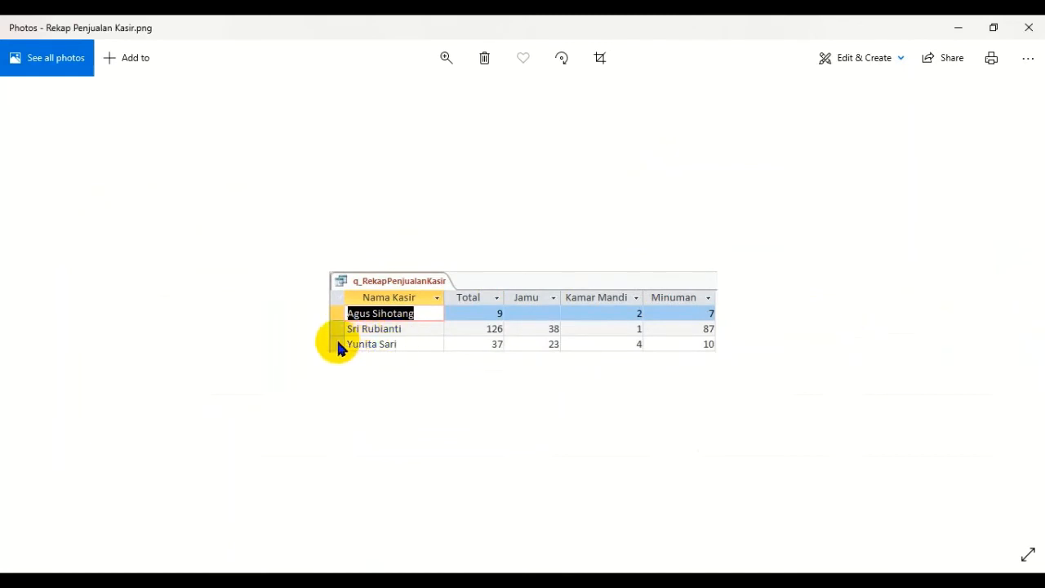
click(39, 311)
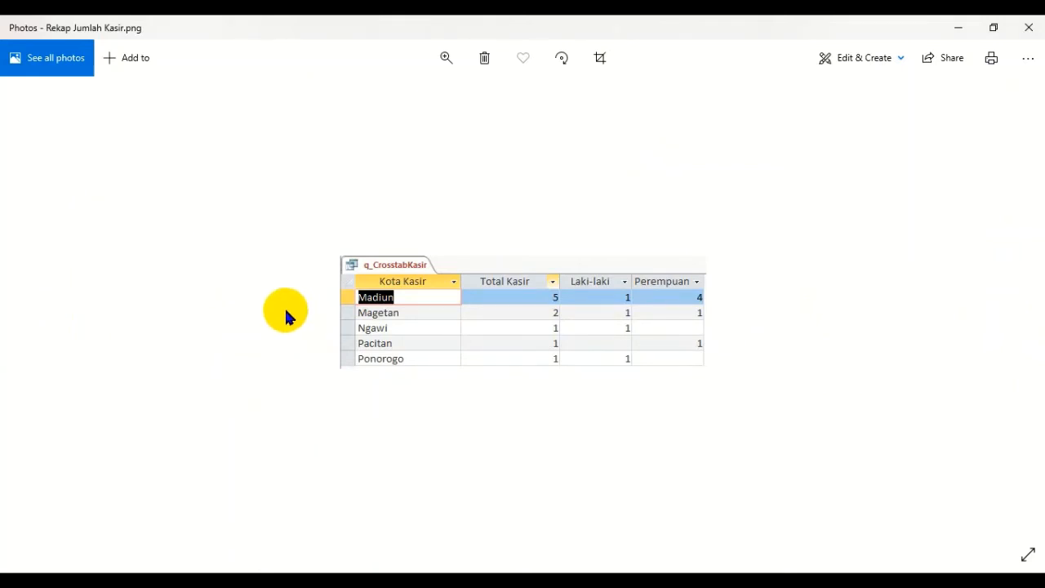
click(155, 306)
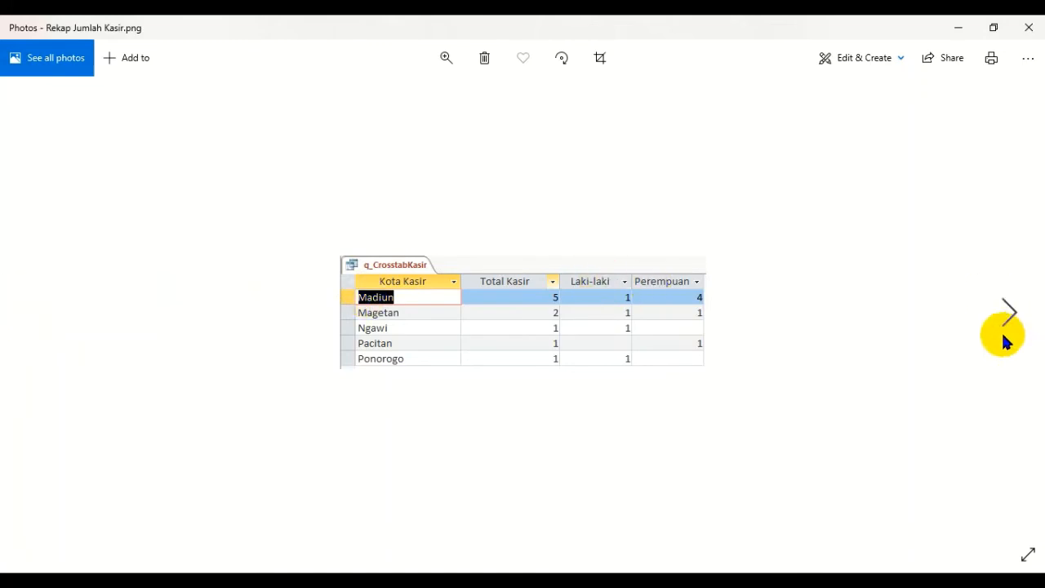
click(1007, 311)
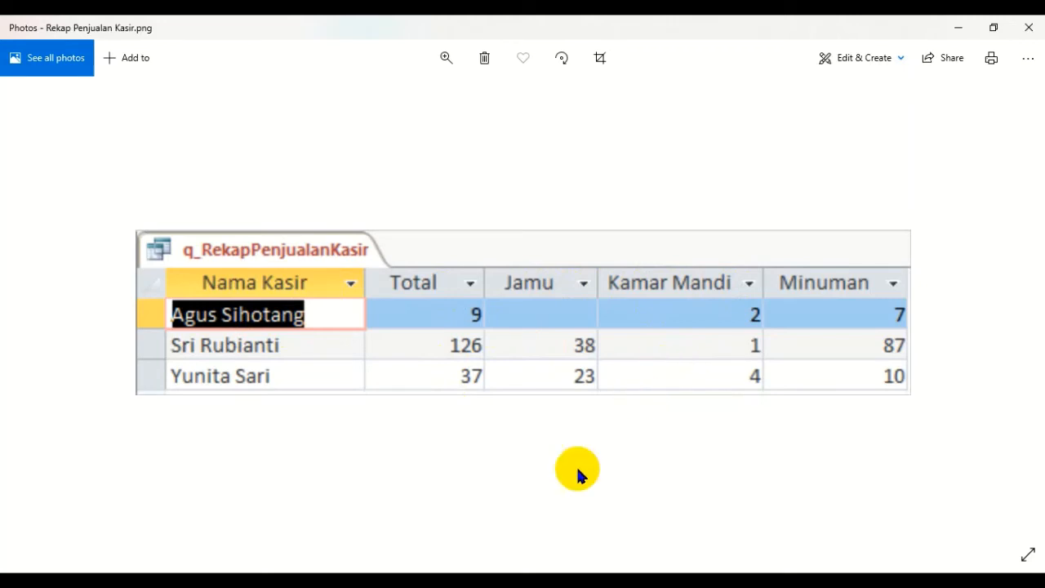
Switch back to Access and close the unfinished Query1 containing tb_Kasir without saving it.
click(496, 581)
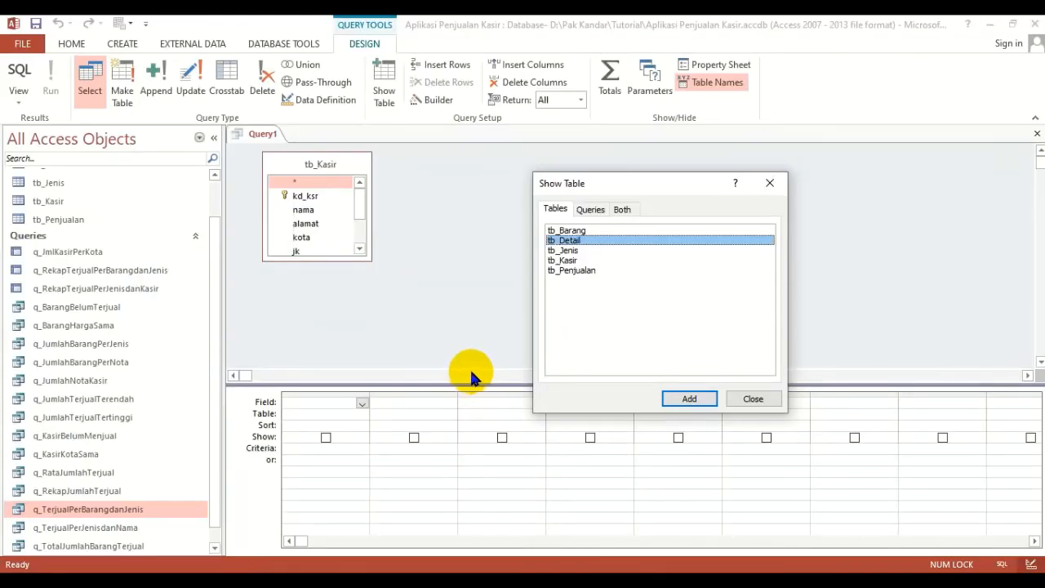
click(753, 399)
click(1036, 136)
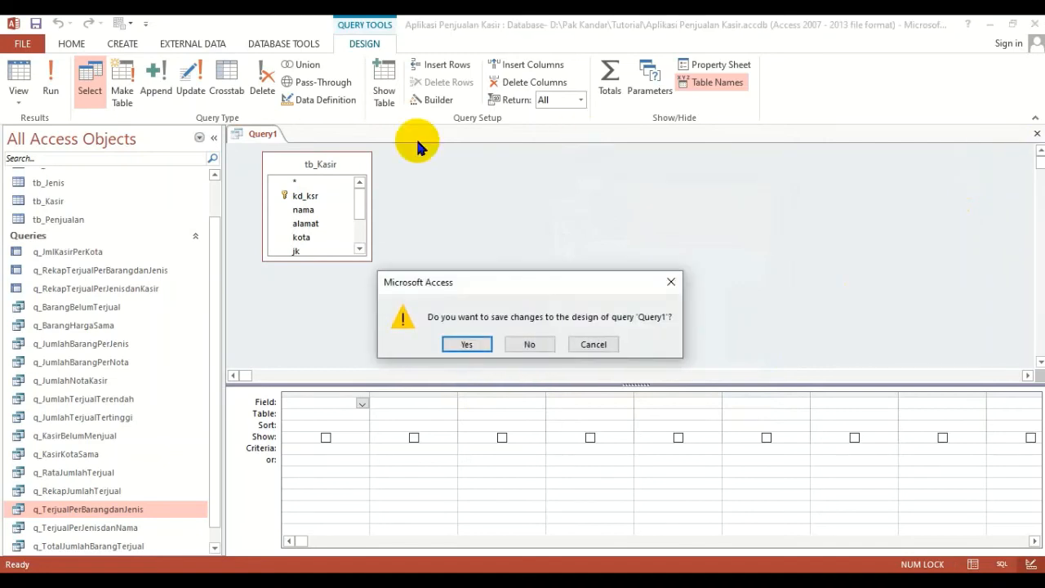
click(531, 342)
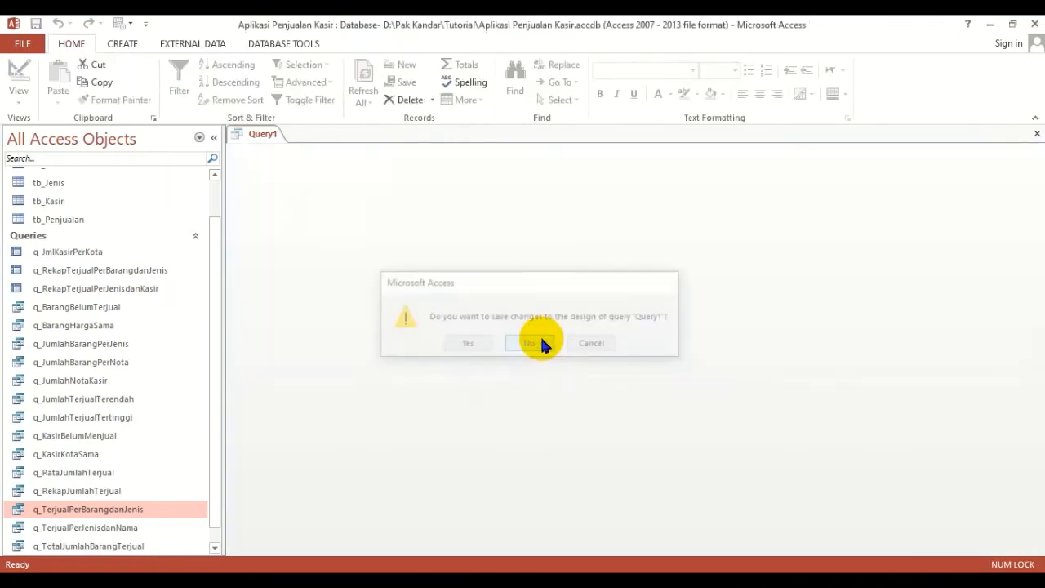
Open the Relationships diagram and locate nama in tb_Kasir, nama_jns in tb_Jenis and jumlah in tb_Detail.
click(300, 45)
click(175, 72)
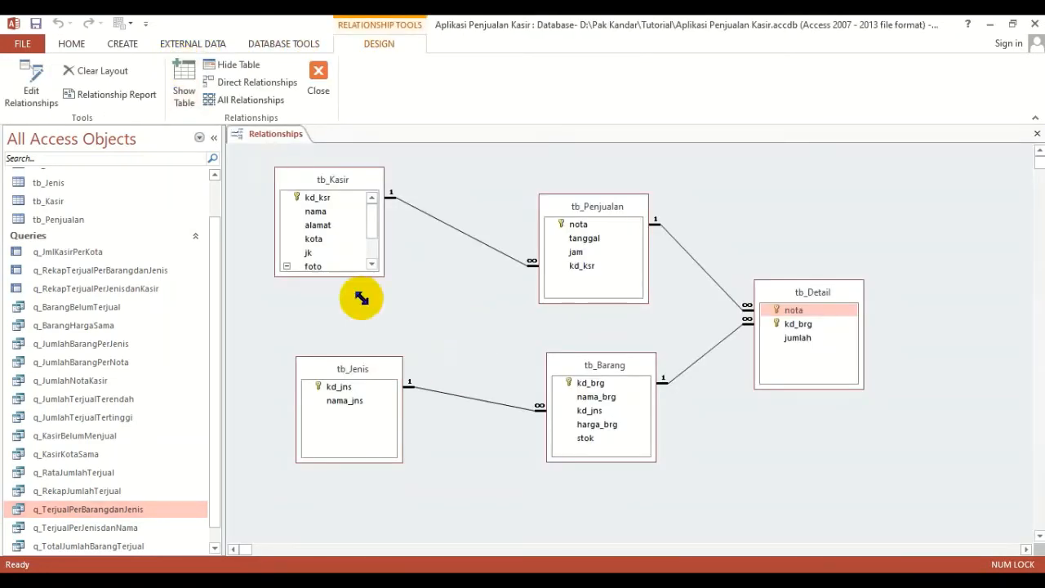
click(345, 211)
click(794, 324)
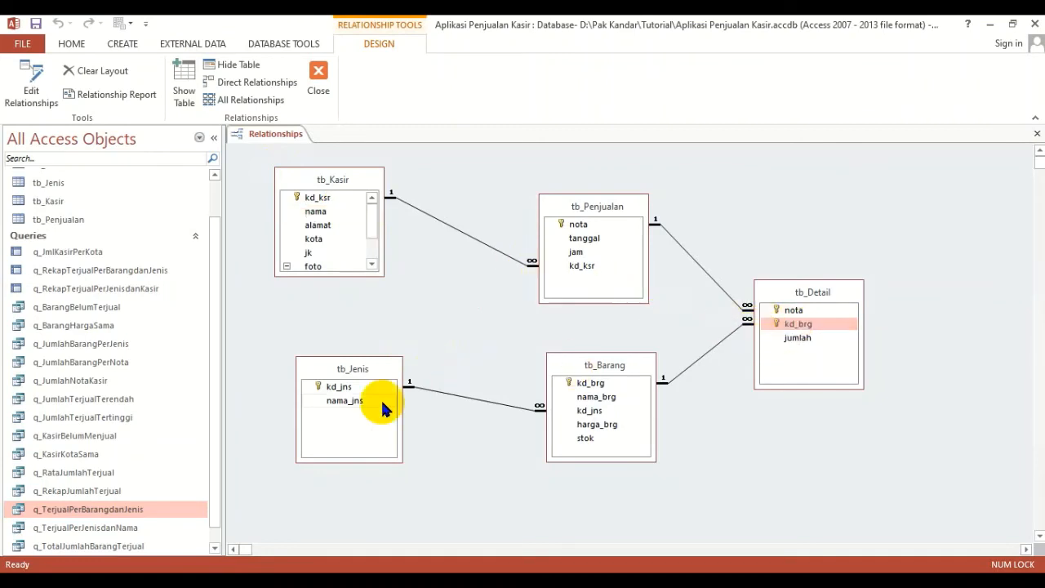
click(347, 402)
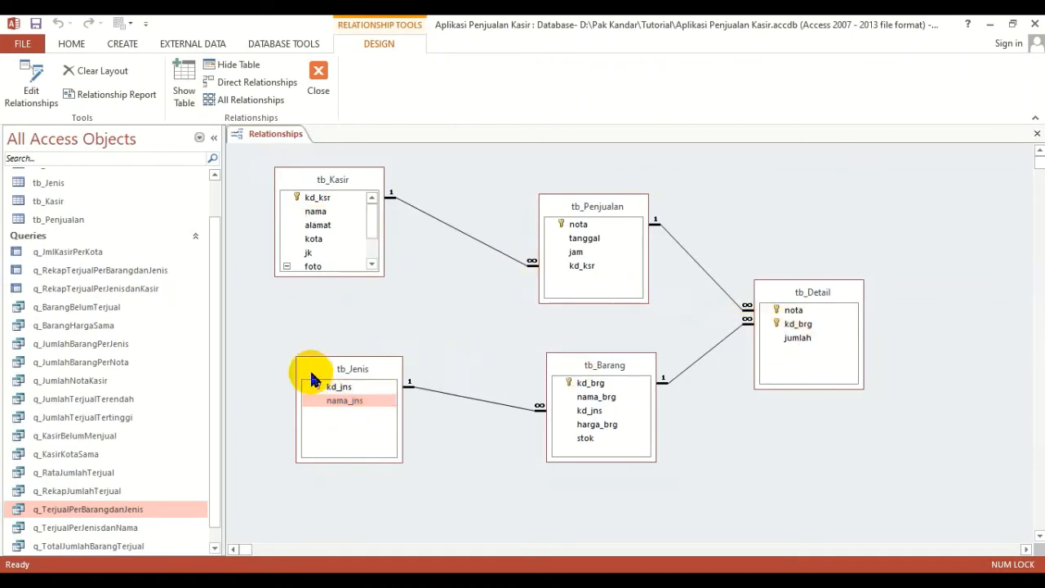
click(321, 212)
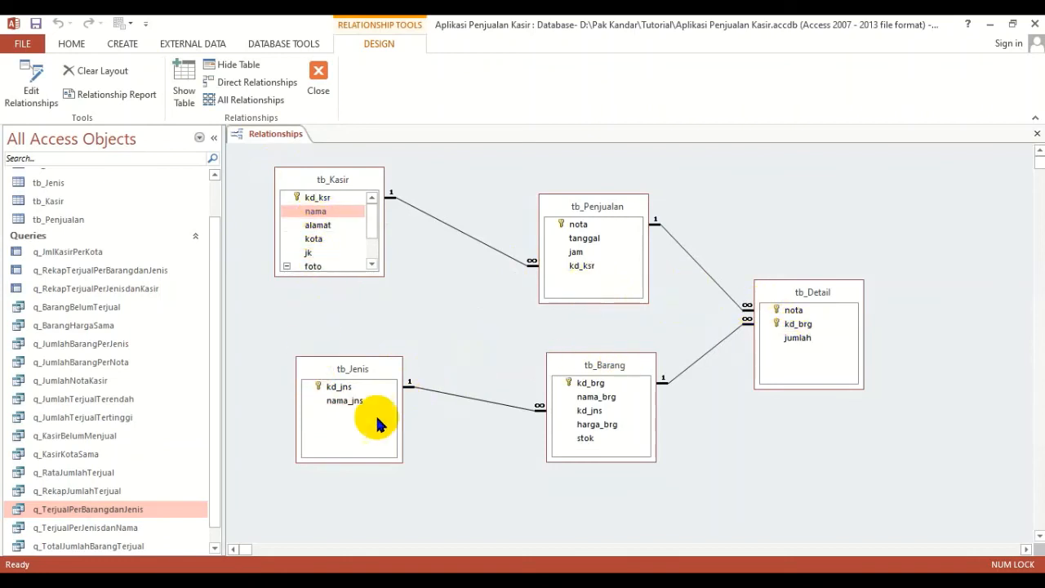
click(351, 400)
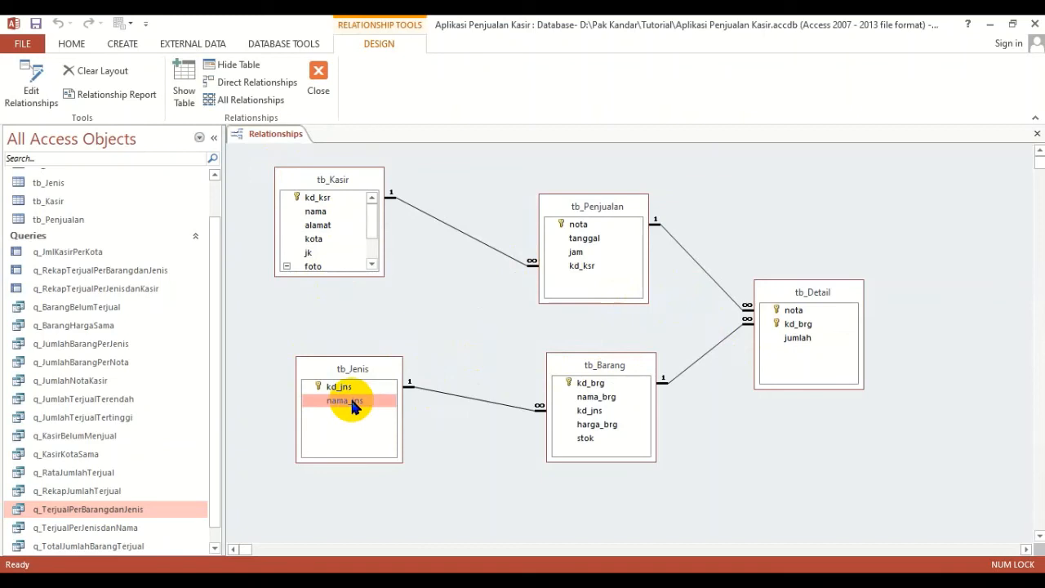
click(800, 342)
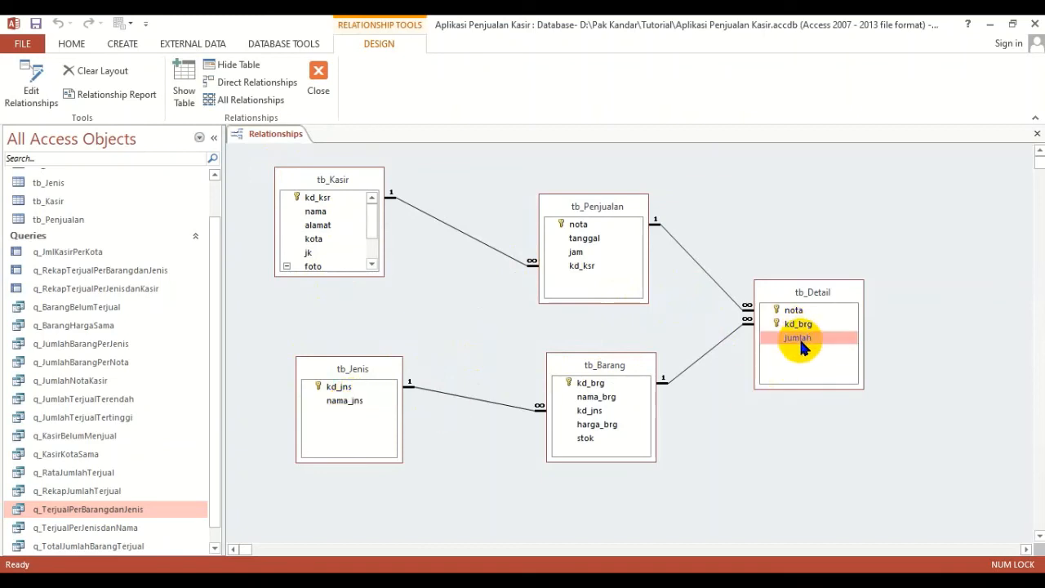
Trace how tb_Penjualan and tb_Barang link tb_Kasir and tb_Jenis to tb_Detail, and close the Relationships diagram.
click(596, 242)
click(604, 383)
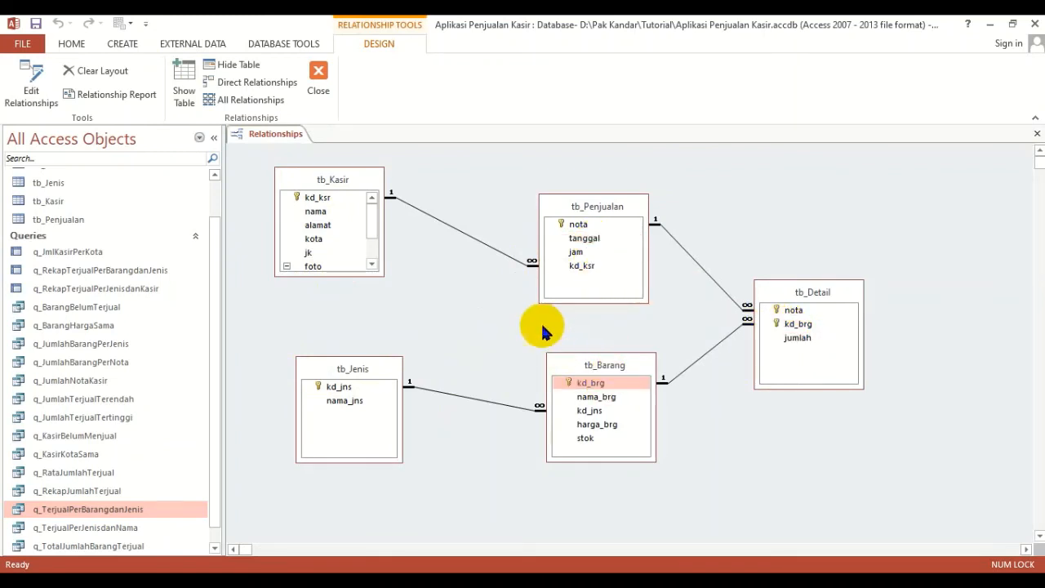
click(590, 239)
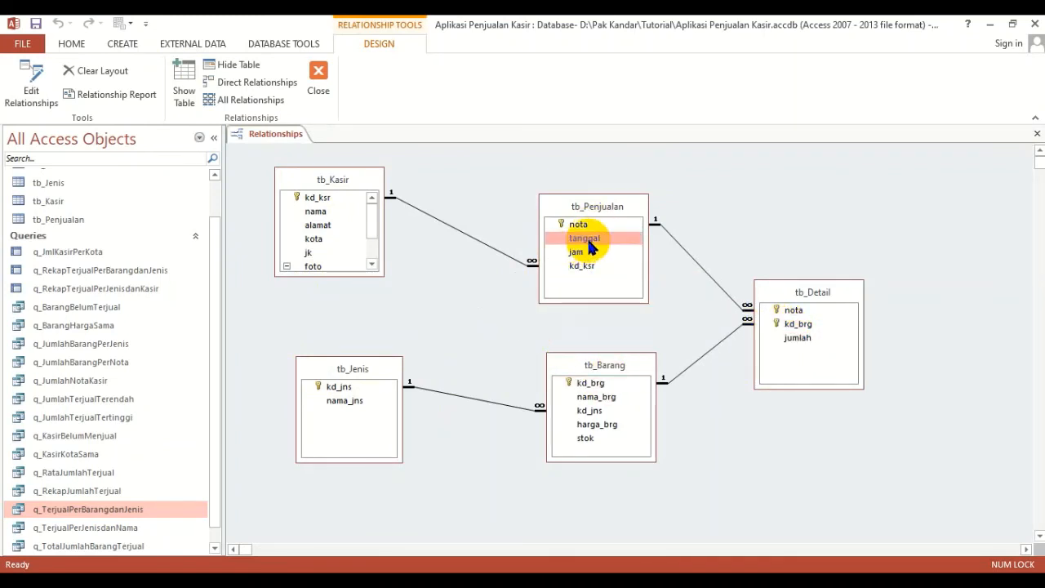
click(325, 225)
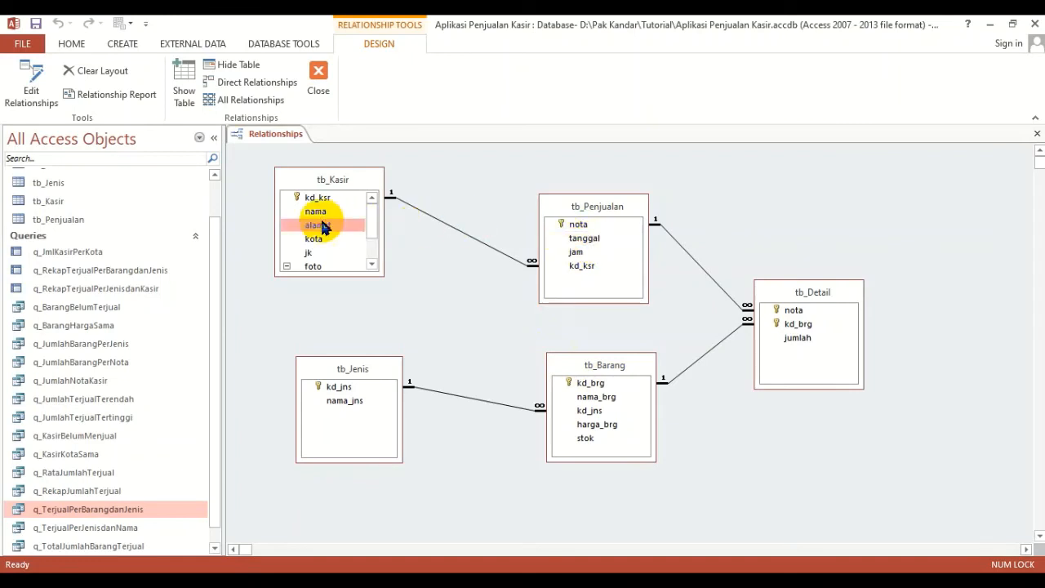
click(790, 323)
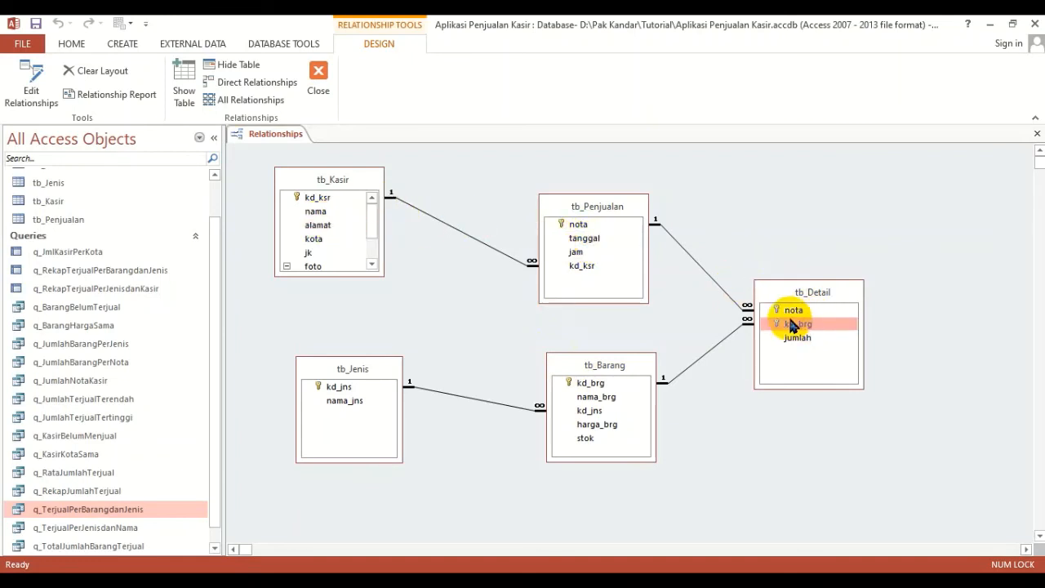
click(602, 399)
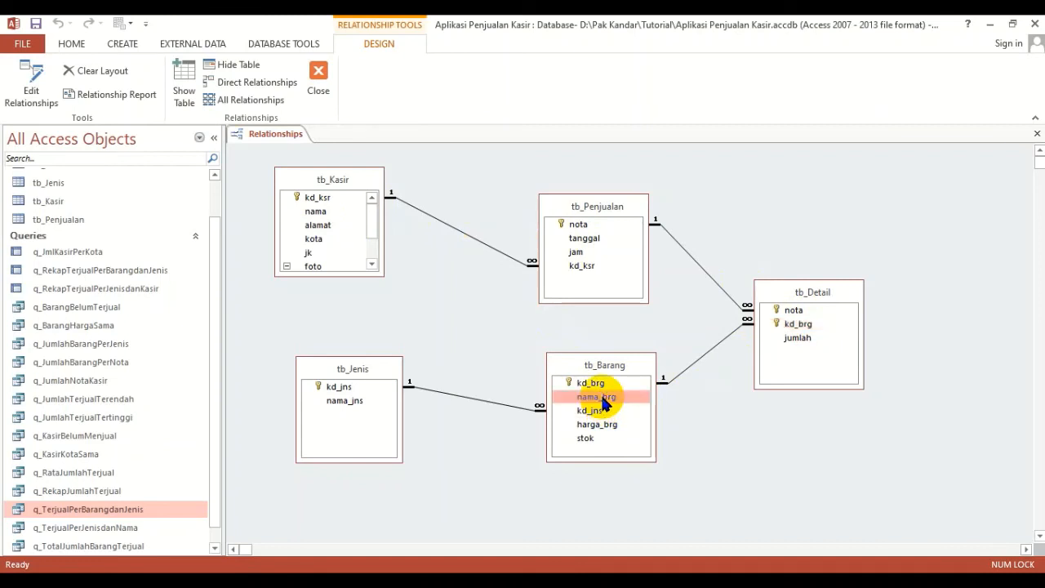
click(353, 388)
click(800, 338)
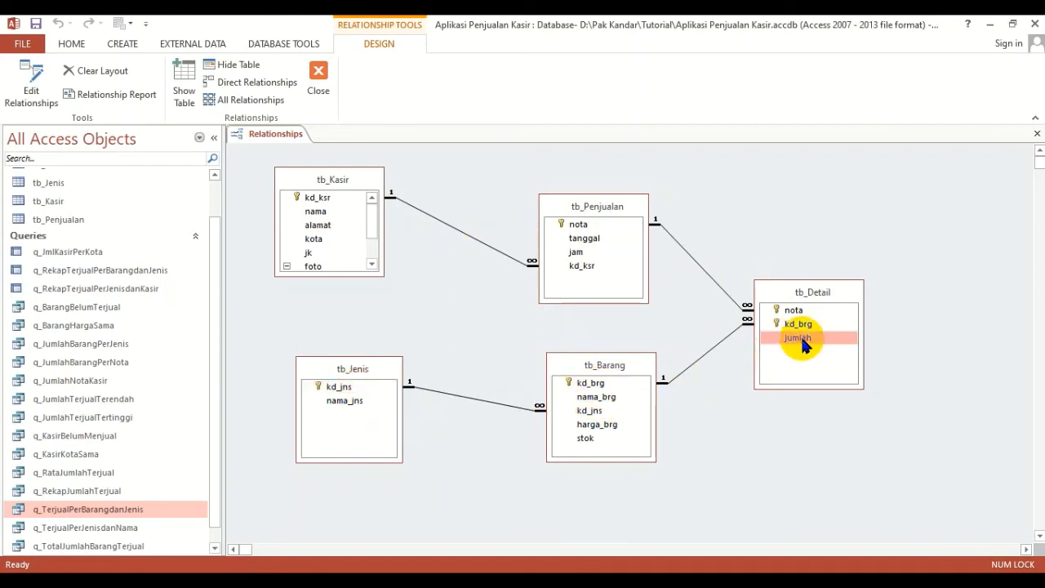
click(318, 78)
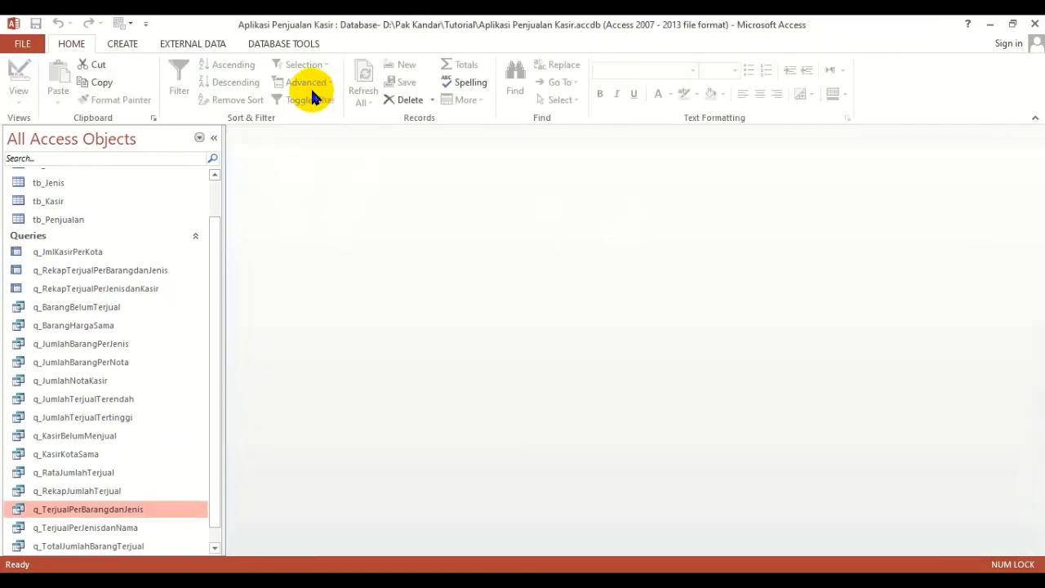
Create a new query in design view containing tb_Kasir, tb_Penjualan, tb_Detail, tb_Barang and tb_Jenis.
click(124, 45)
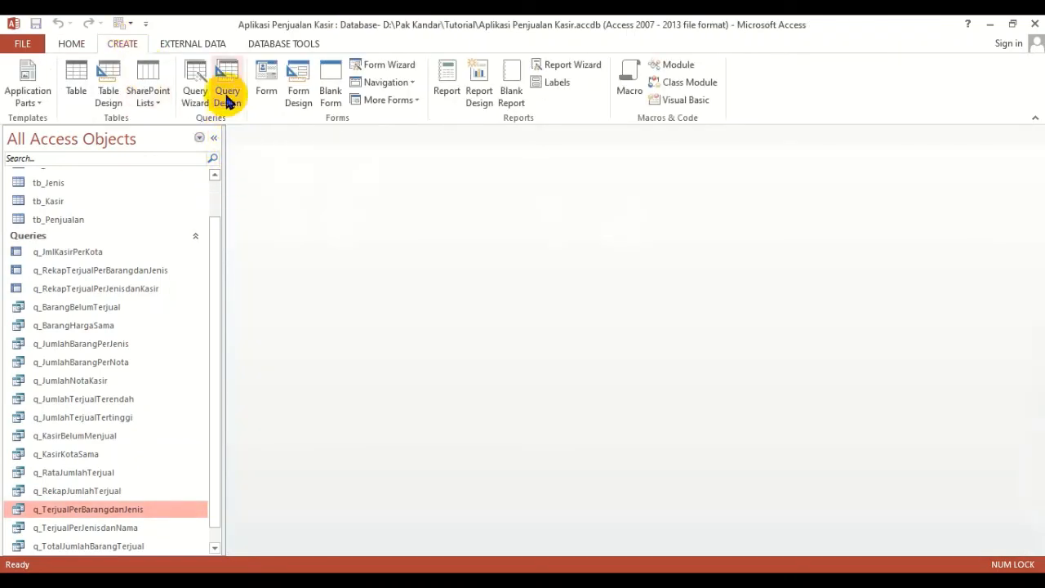
click(228, 88)
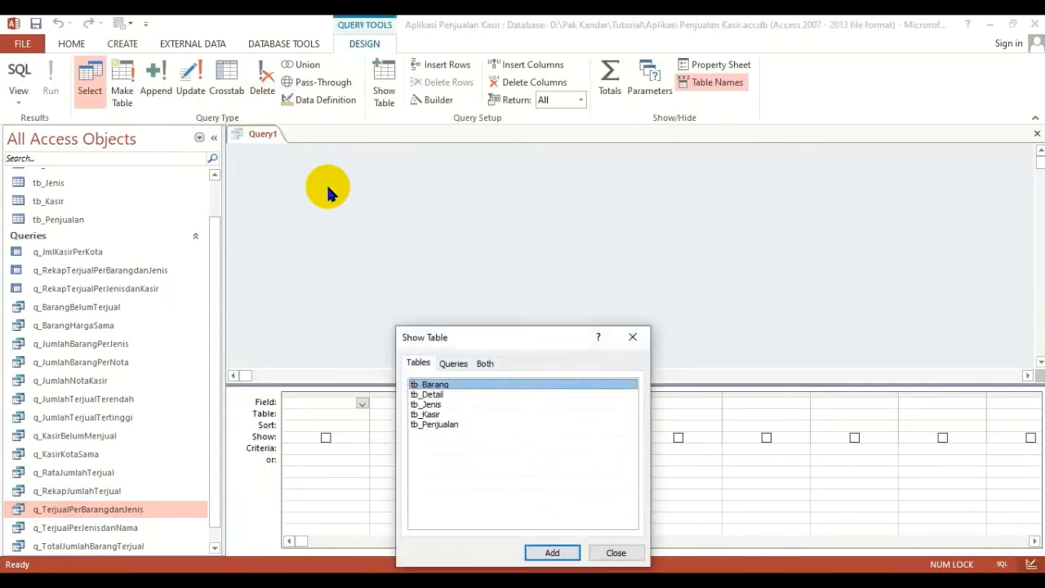
double_click(426, 415)
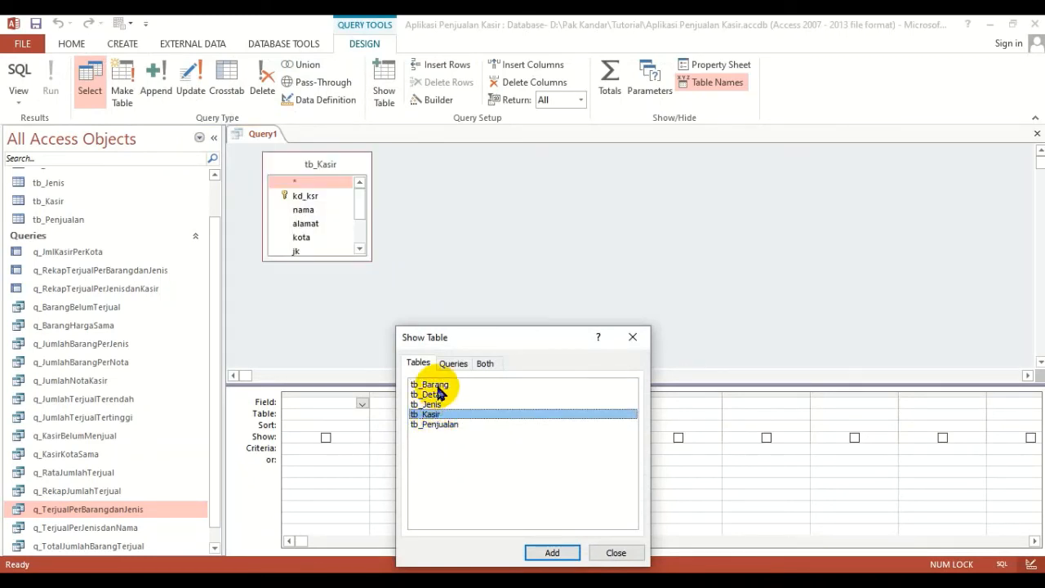
double_click(438, 424)
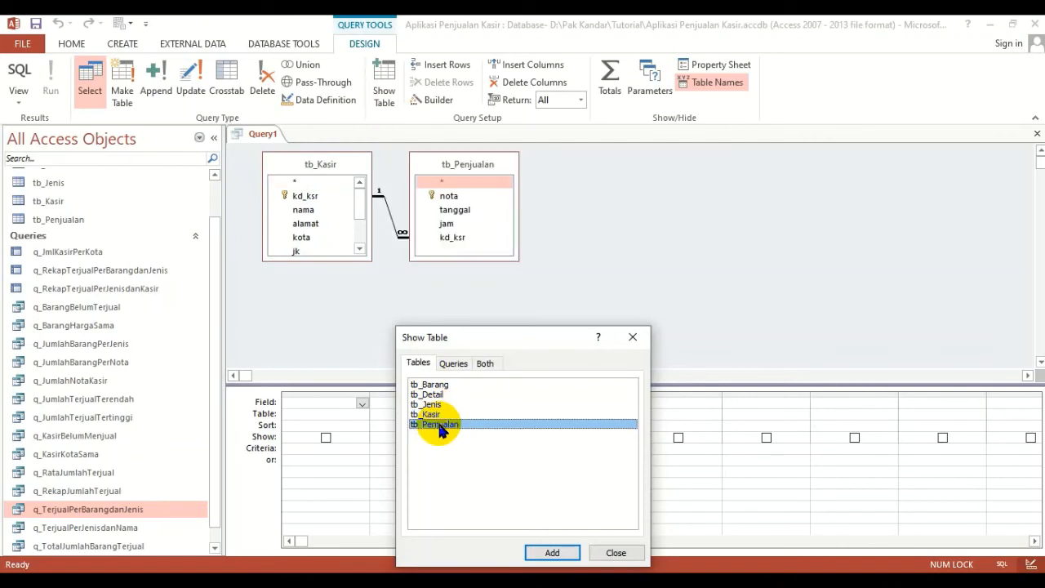
double_click(435, 394)
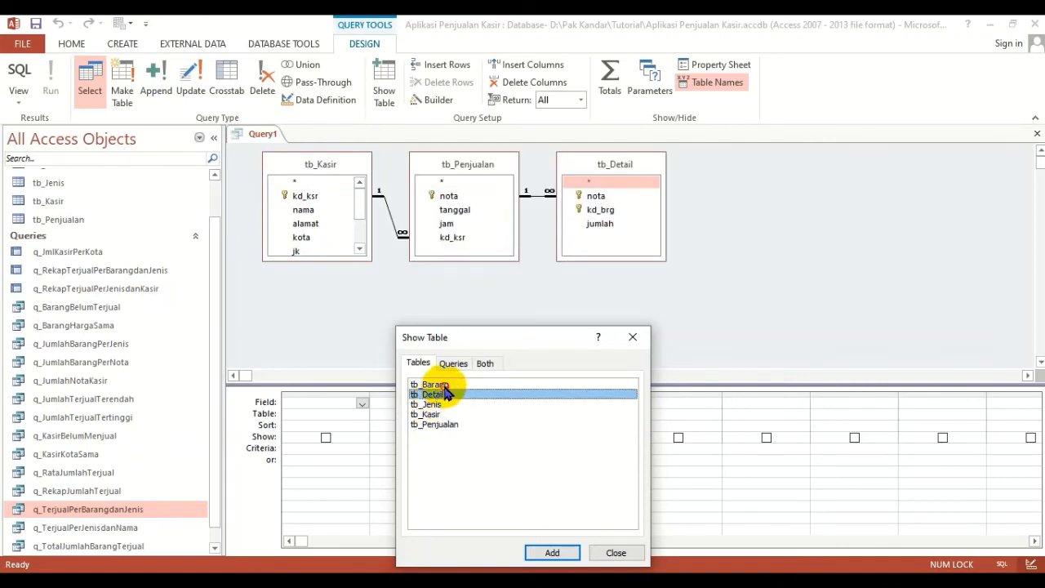
double_click(444, 384)
double_click(441, 404)
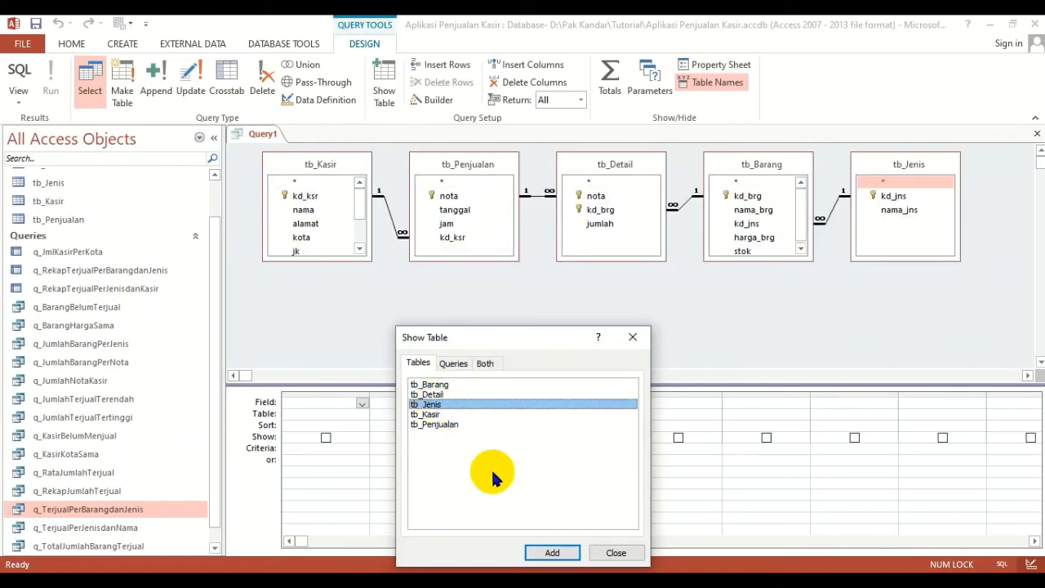
click(614, 553)
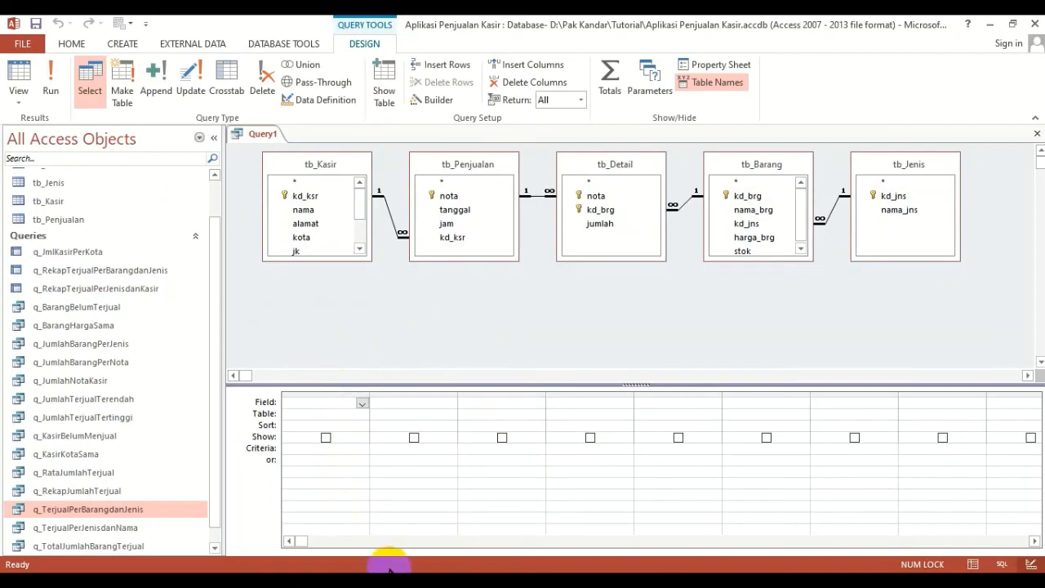
Change the query type to Crosstab and add the fields nama from tb_Kasir, nama_jns from tb_Jenis and jumlah from tb_Detail.
key(alt+Tab)
key(alt+Tab)
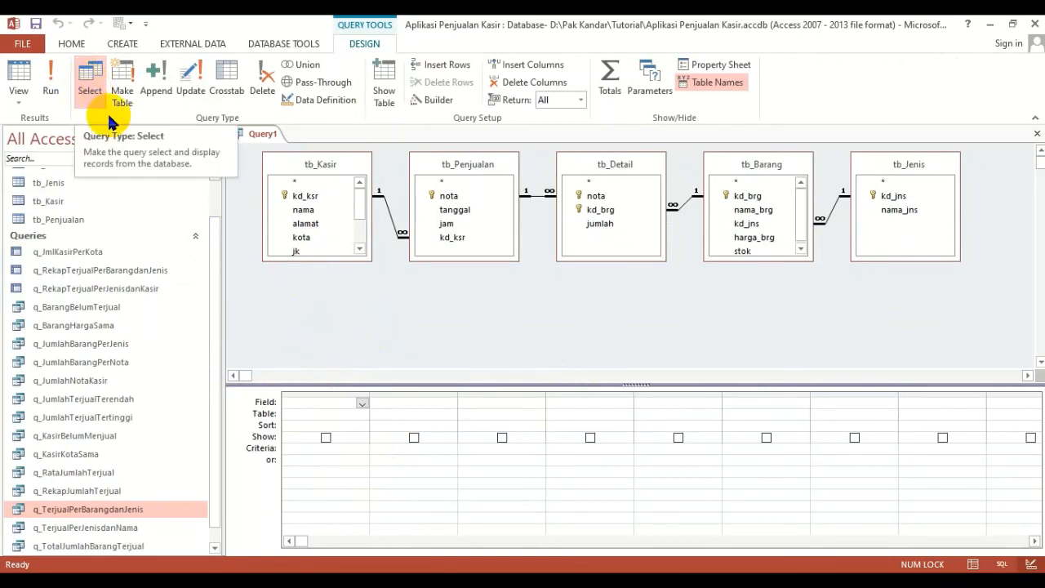
click(227, 86)
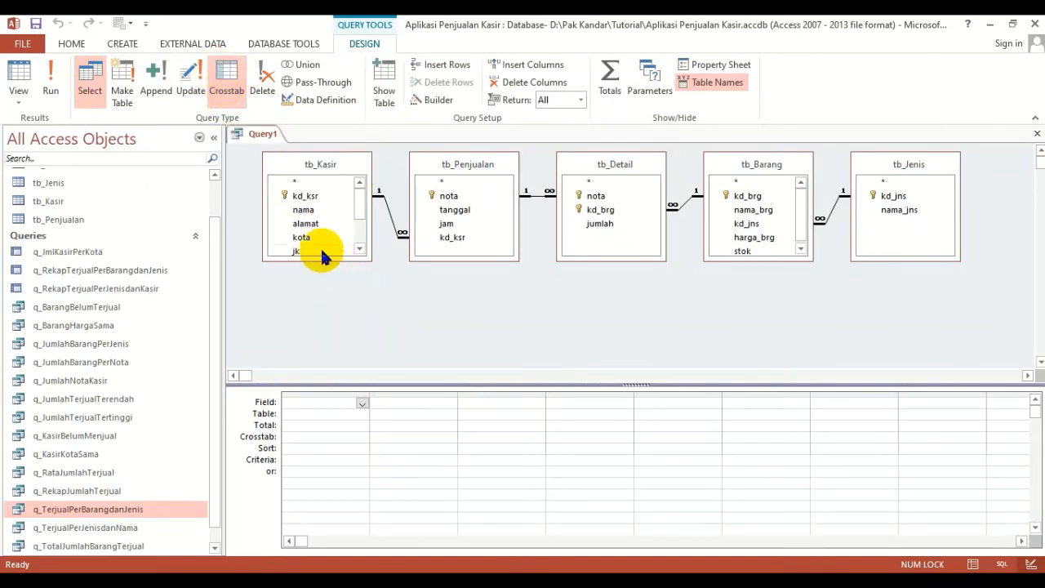
click(307, 210)
double_click(307, 210)
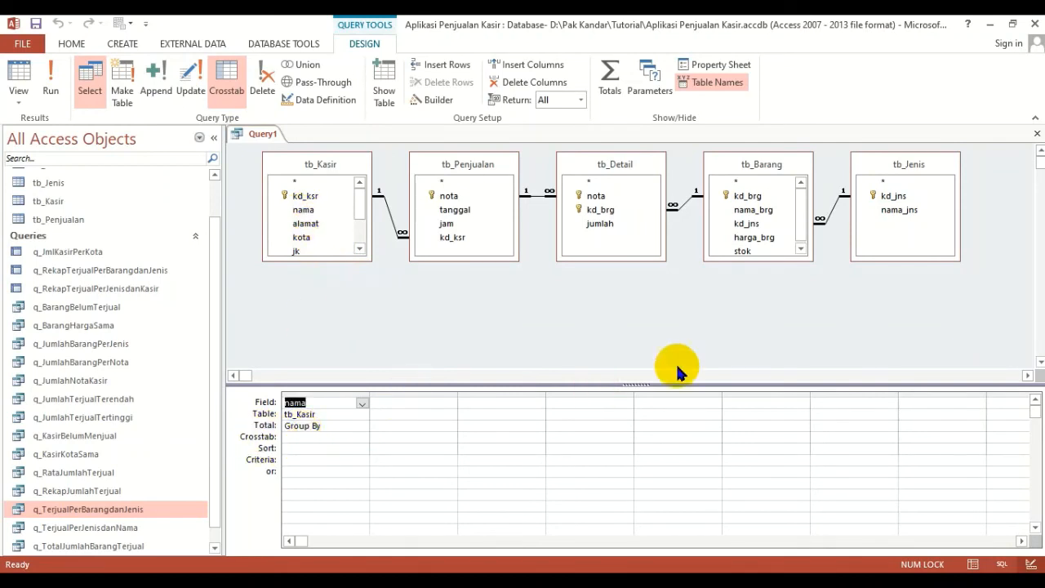
click(901, 212)
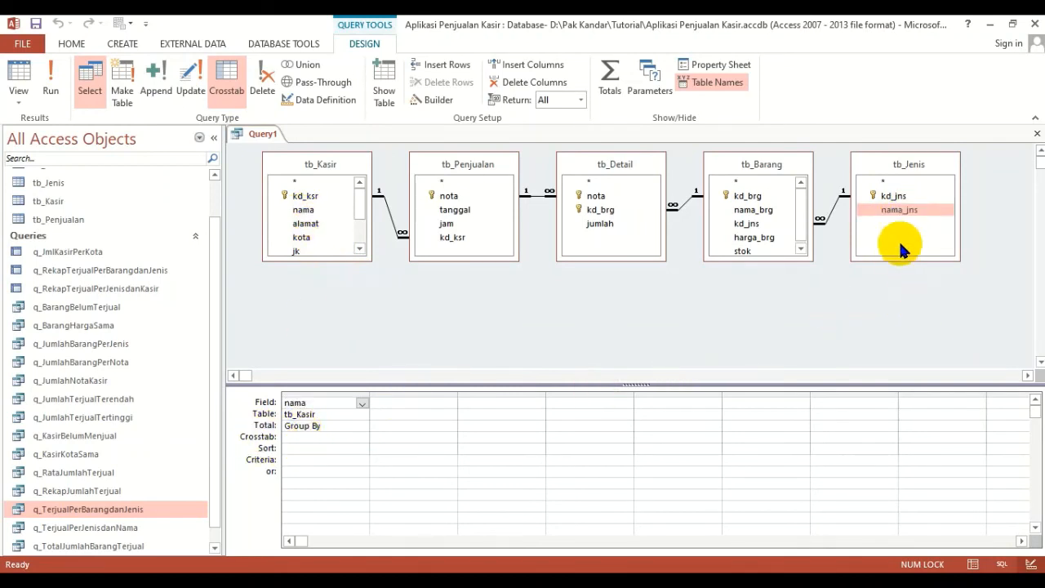
double_click(901, 211)
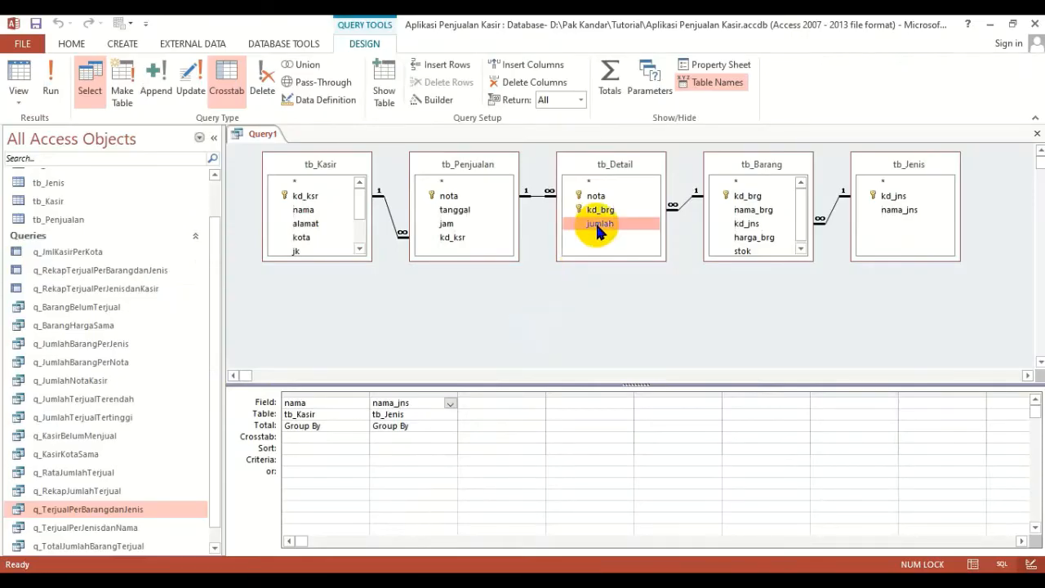
click(598, 211)
click(604, 224)
double_click(602, 223)
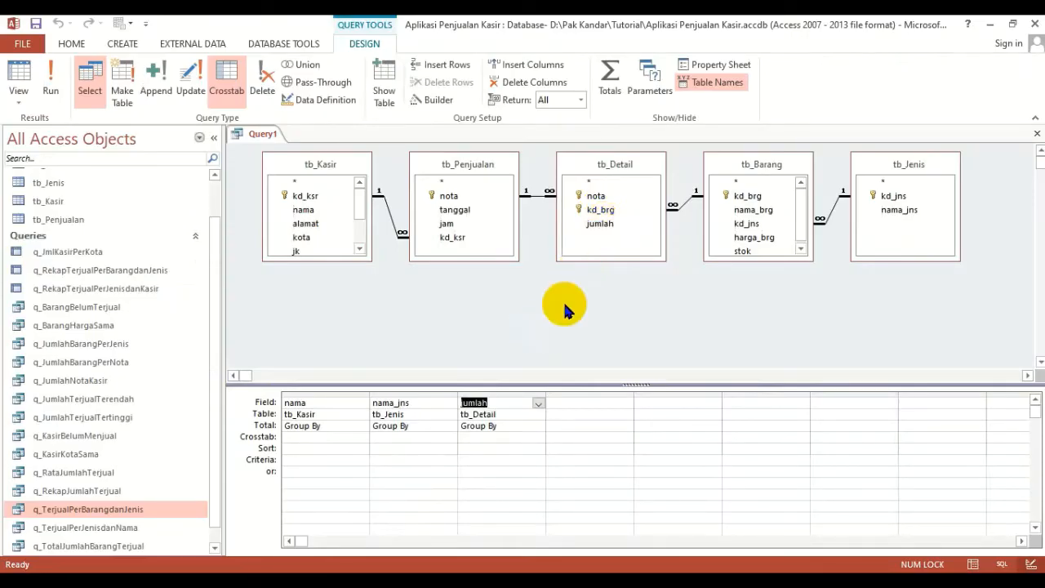
Set the crosstab role of nama to Row Heading and of nama_jns to Column Heading.
click(300, 437)
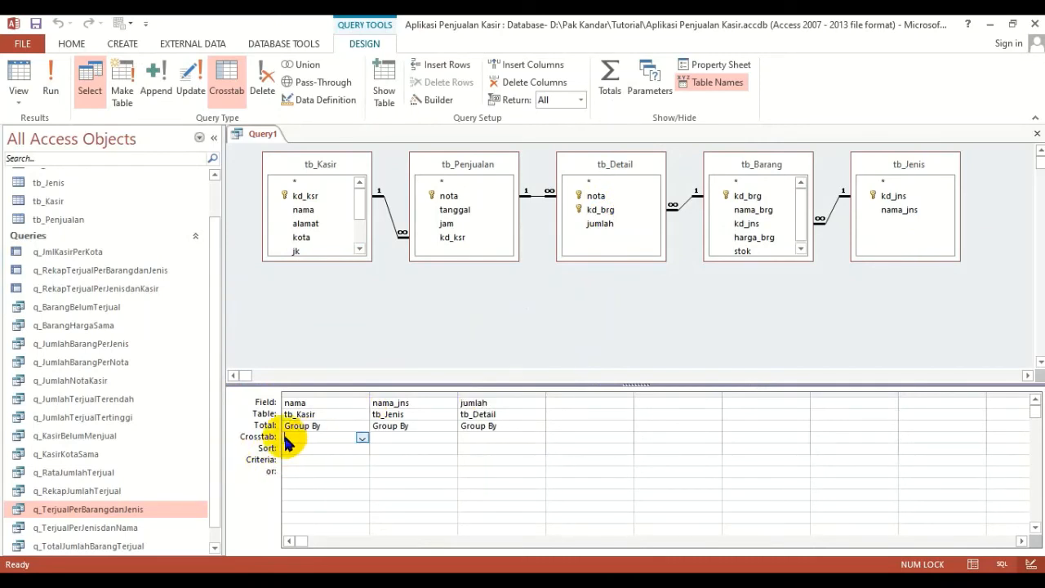
click(362, 439)
click(339, 445)
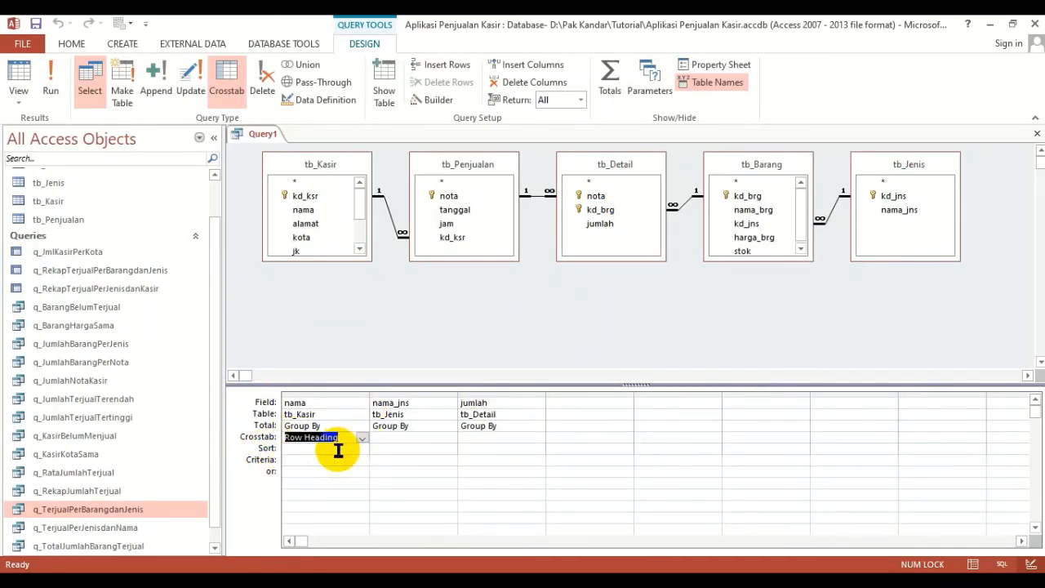
click(404, 439)
click(449, 439)
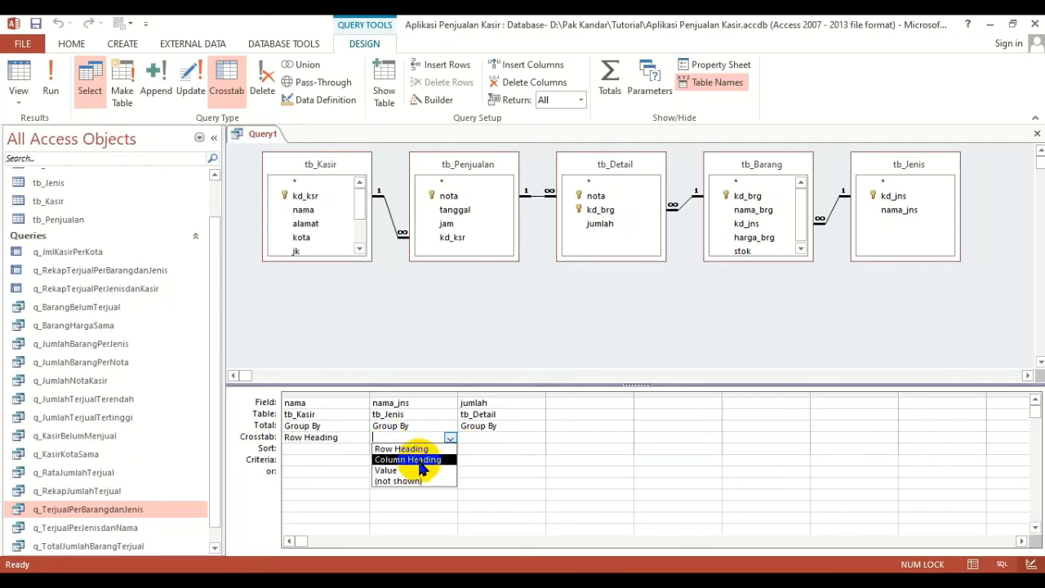
click(416, 462)
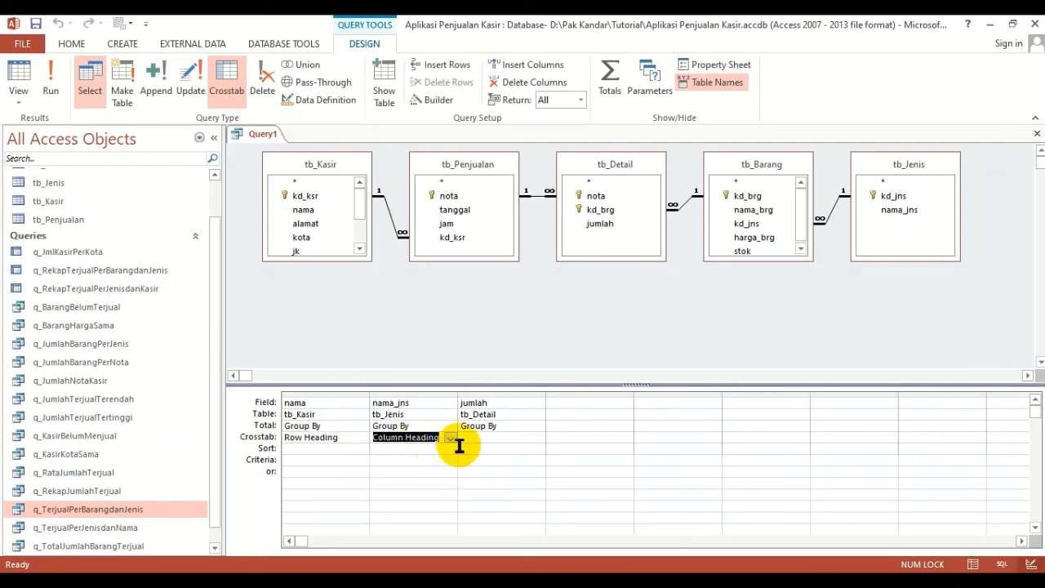
Set the jumlah field's total to Sum and its crosstab role to Value.
click(514, 425)
click(538, 426)
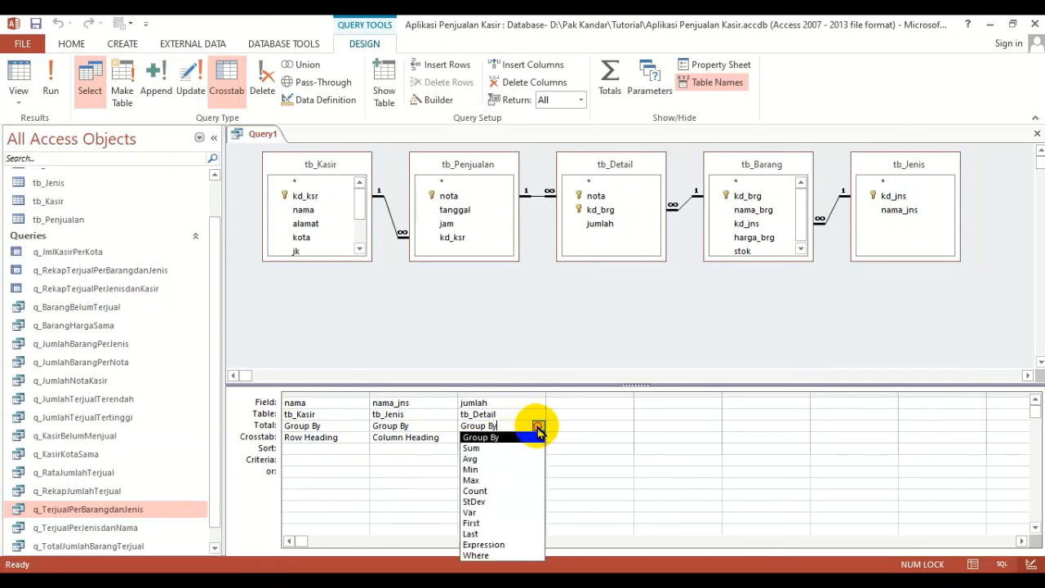
click(494, 448)
click(499, 438)
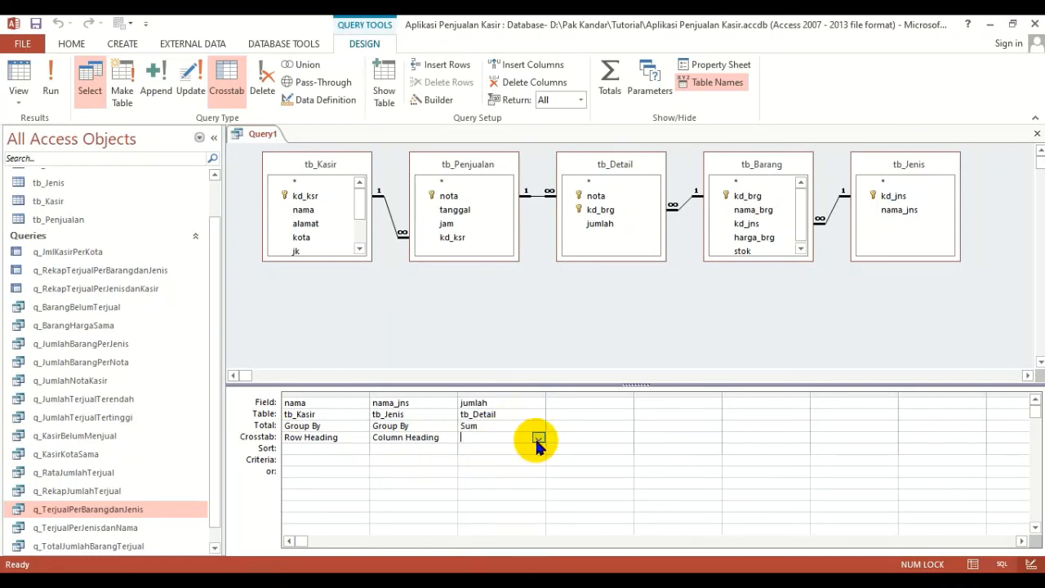
click(538, 438)
click(475, 470)
Run the crosstab query, compare its result with the picture Rekap Penjualan Kasir.png in Photos, and return to the query design.
click(51, 82)
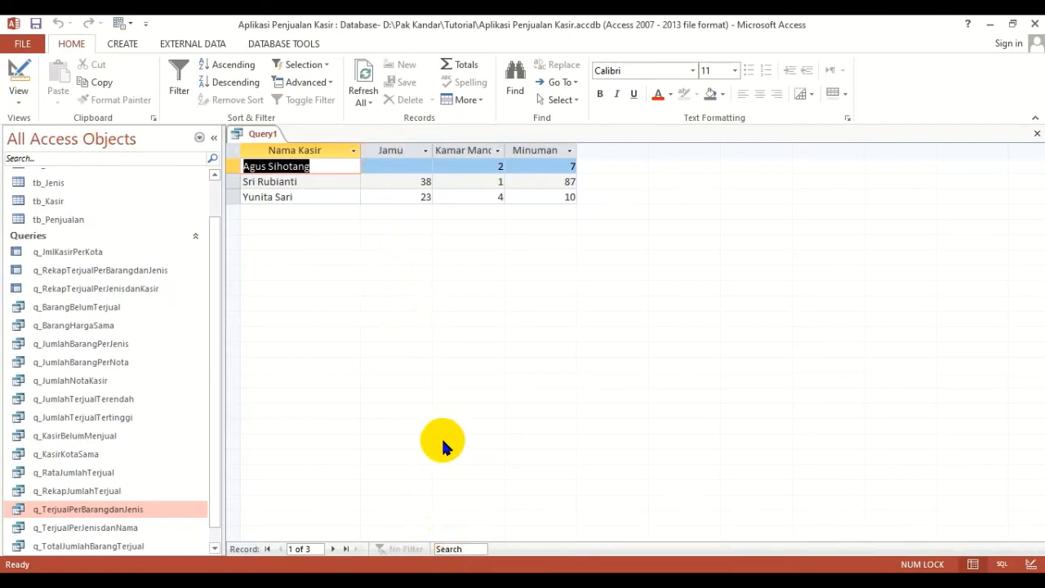
click(417, 585)
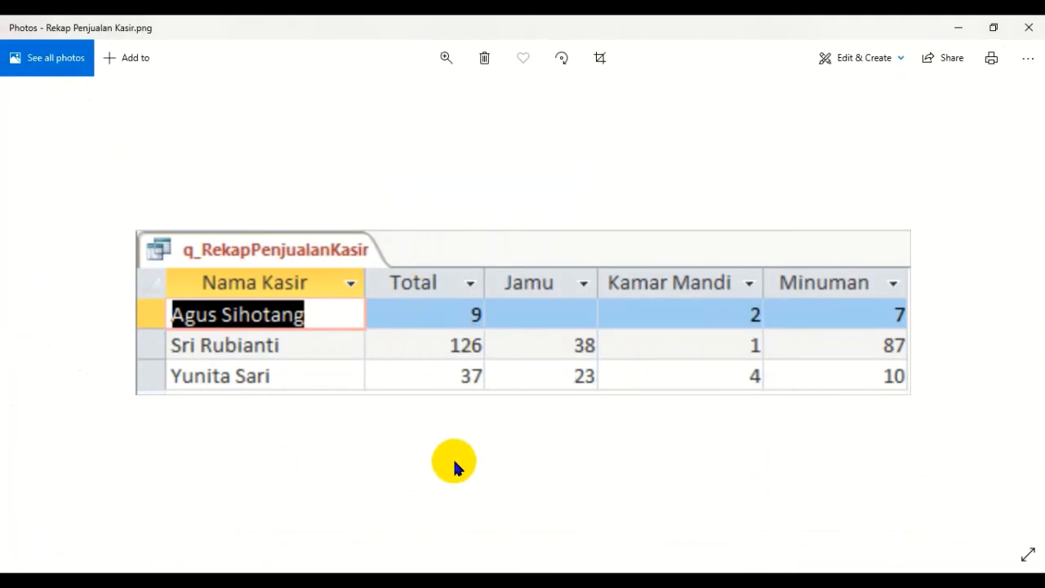
click(400, 584)
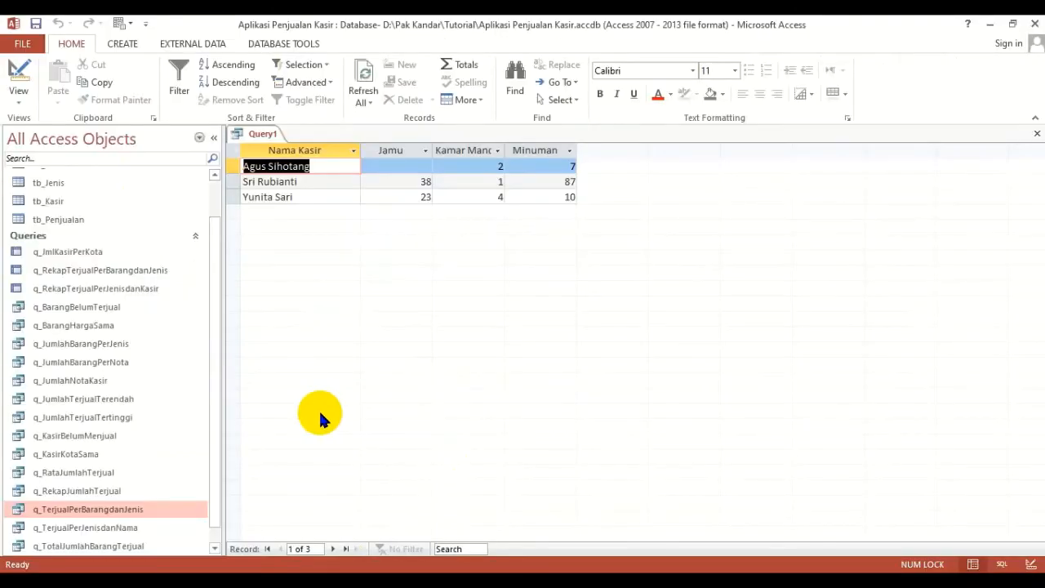
click(18, 75)
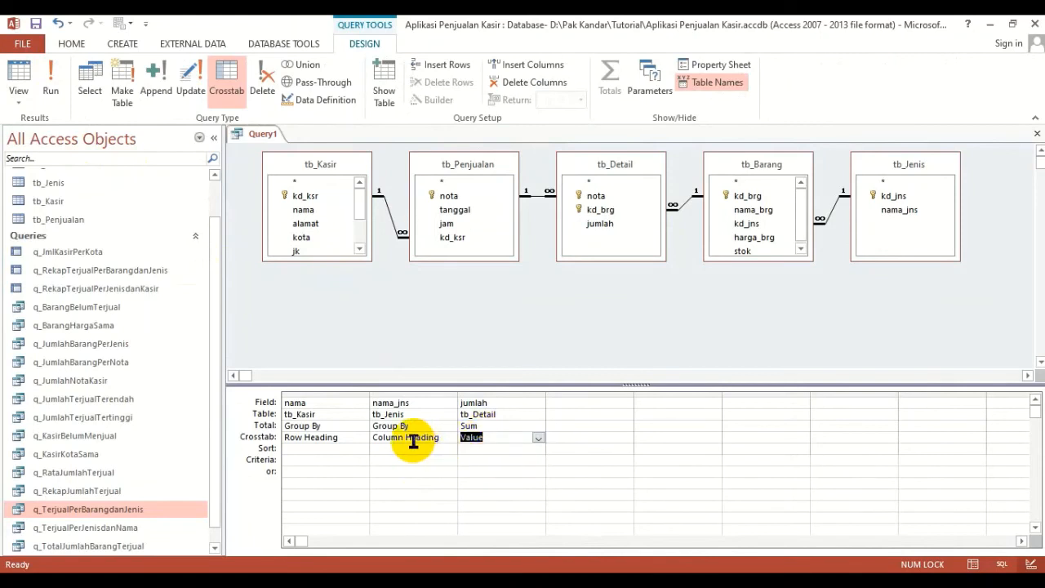
click(356, 325)
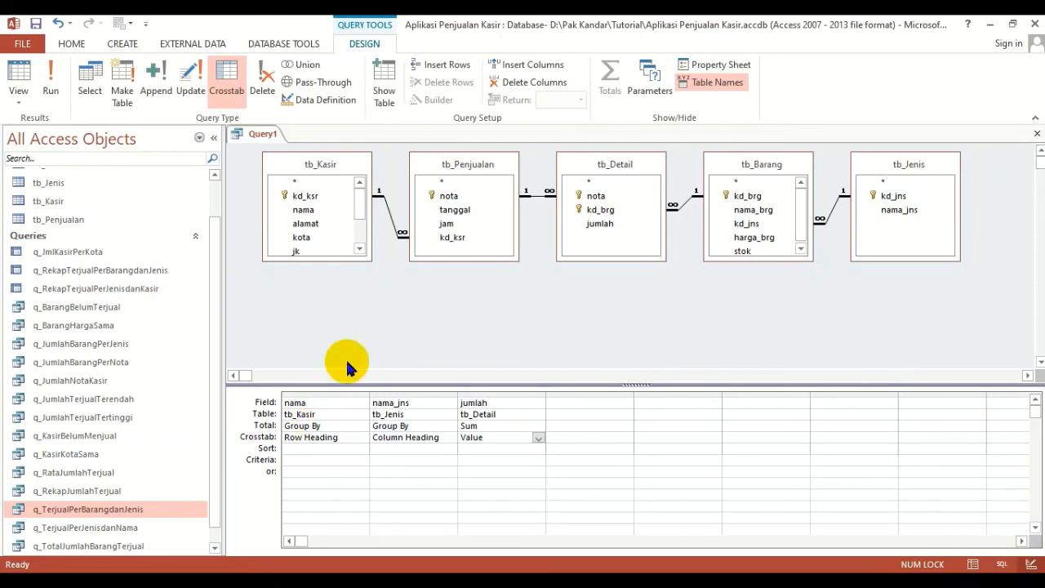
Add jumlah from tb_Detail a second time, with its total set to Sum and its crosstab role to Row Heading.
click(601, 224)
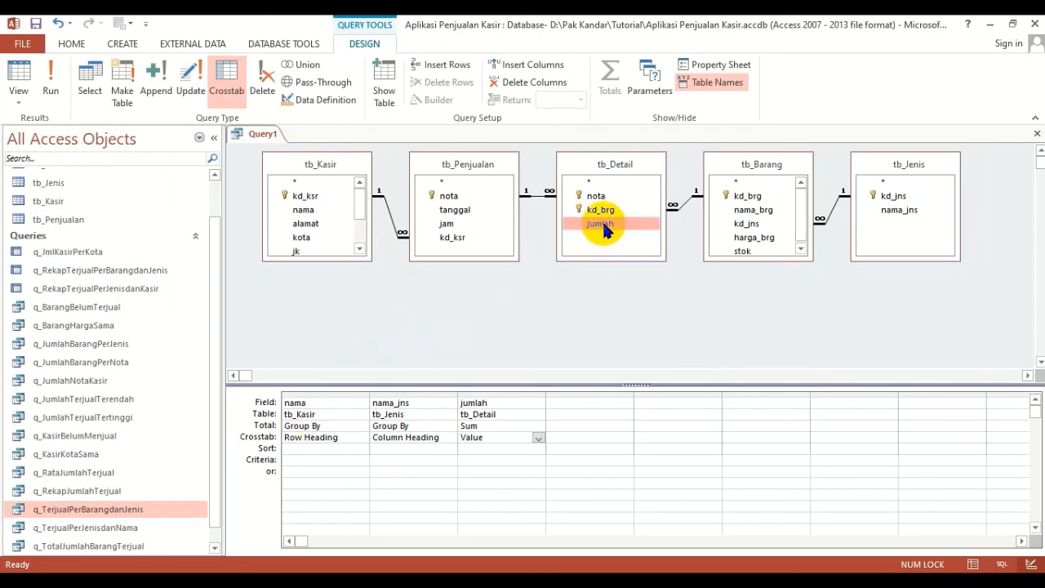
drag(604, 227, 576, 402)
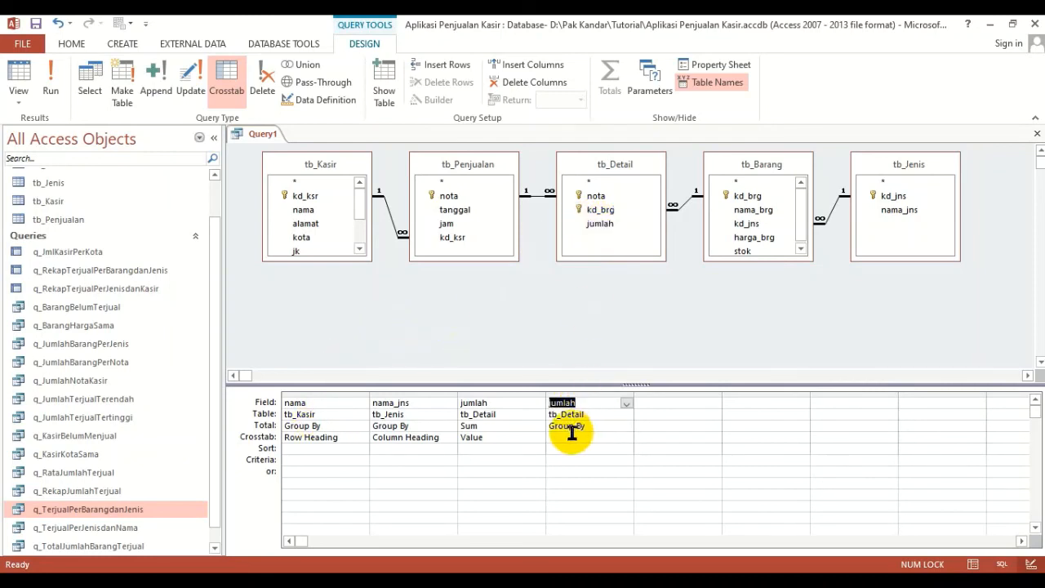
click(611, 426)
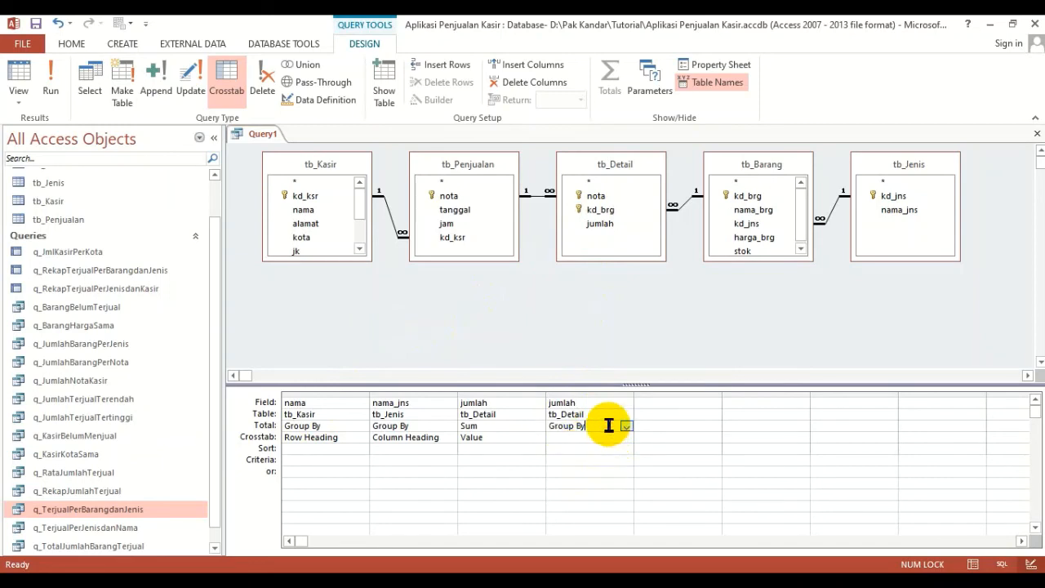
click(626, 426)
click(590, 448)
click(604, 439)
click(625, 438)
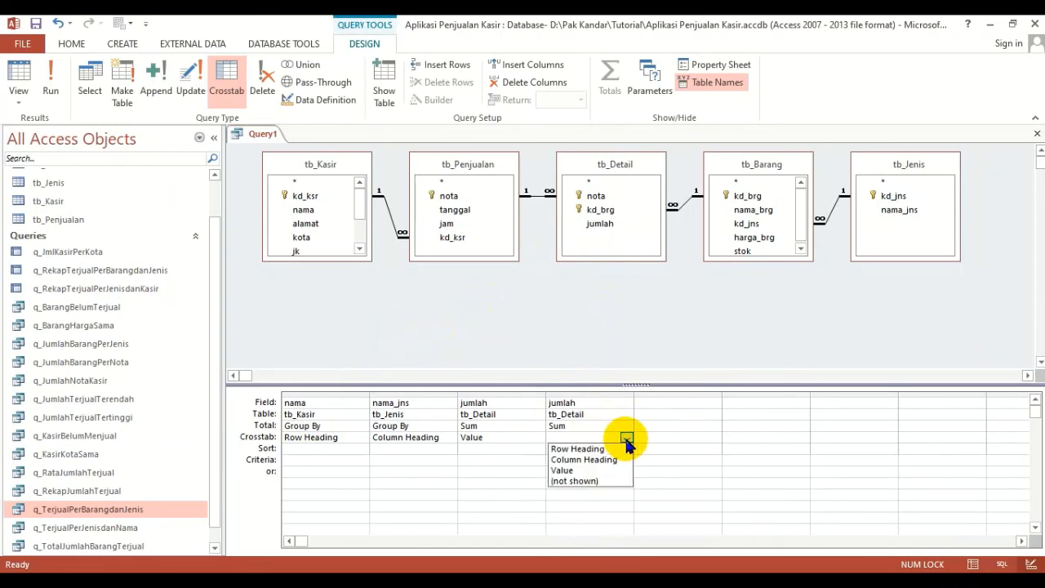
click(576, 449)
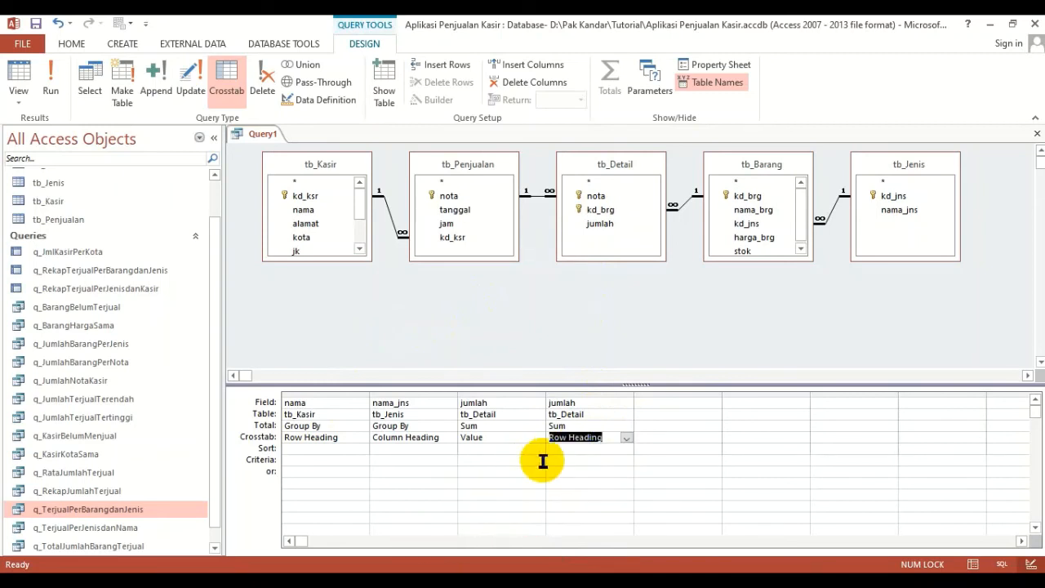
Compare the two jumlah columns in the design grid and view the crosstab result with the added row total.
click(489, 395)
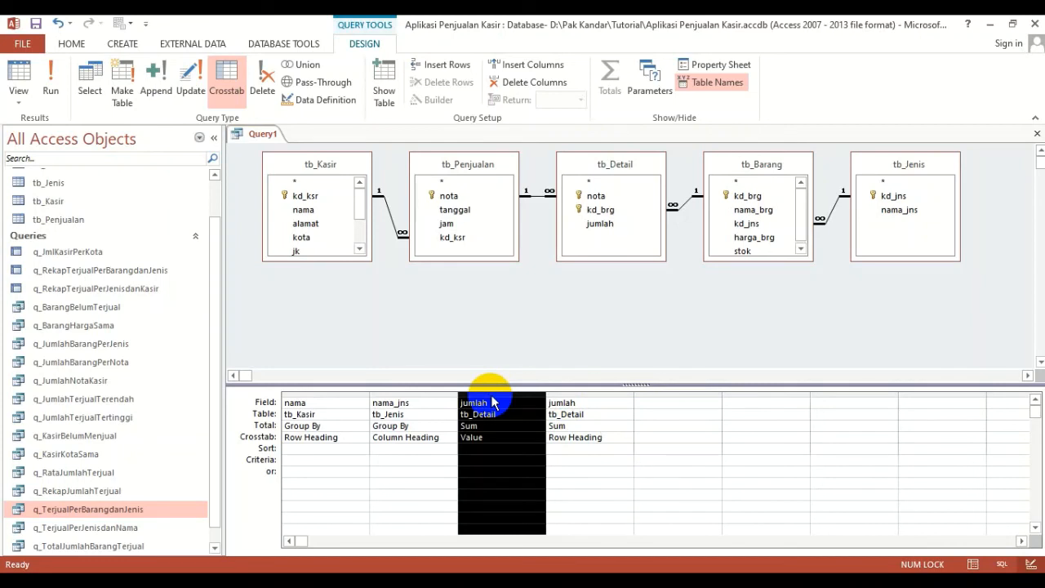
click(563, 395)
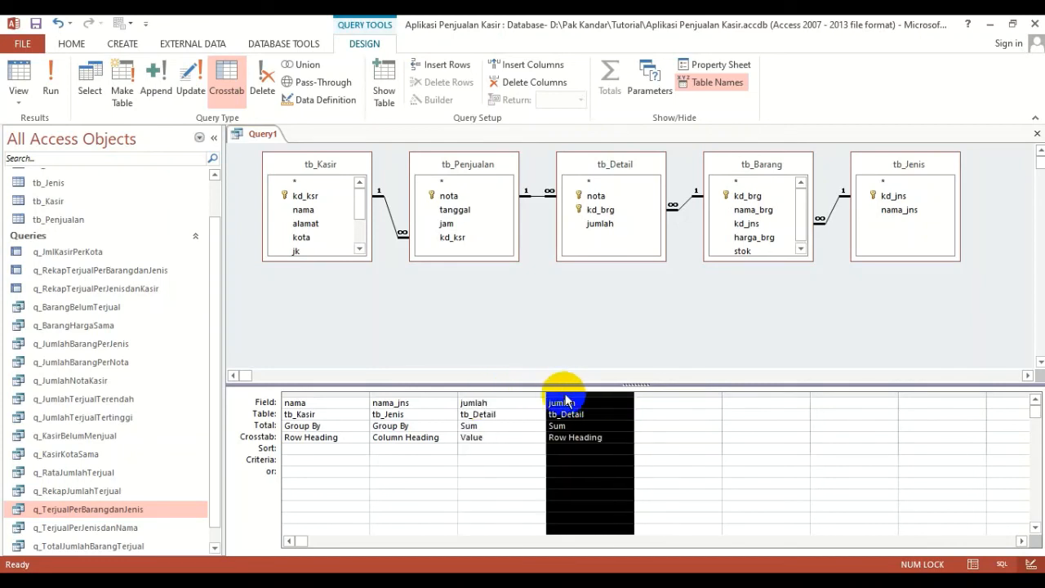
click(25, 77)
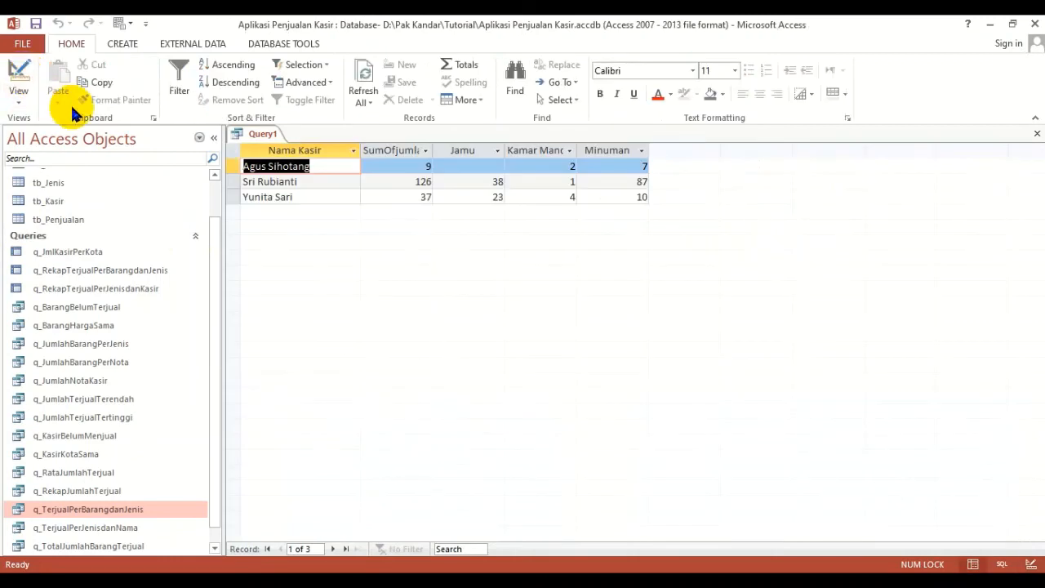
Return the crosstab query to Design view.
click(18, 75)
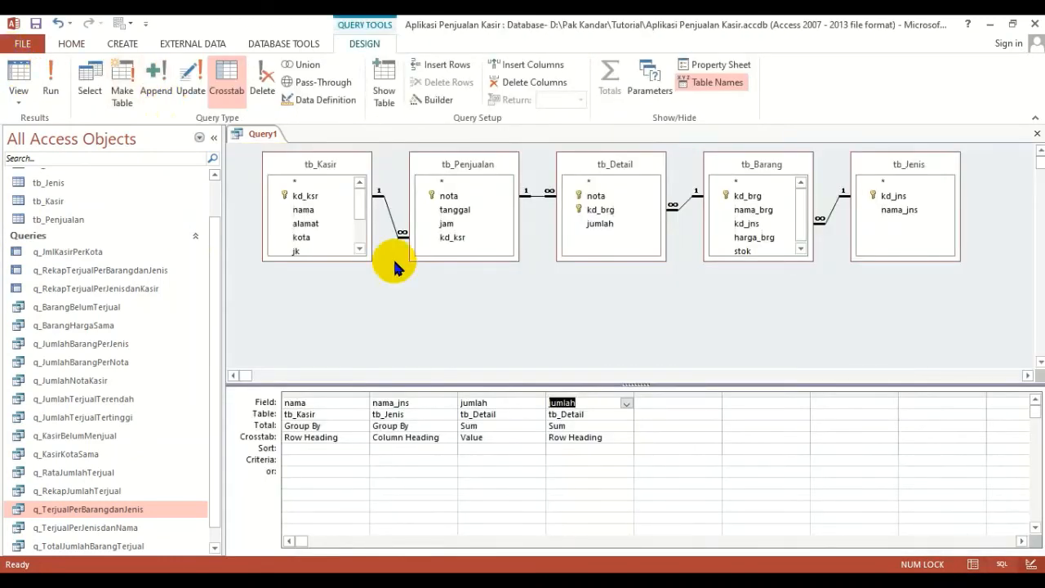
click(595, 401)
right_click(594, 403)
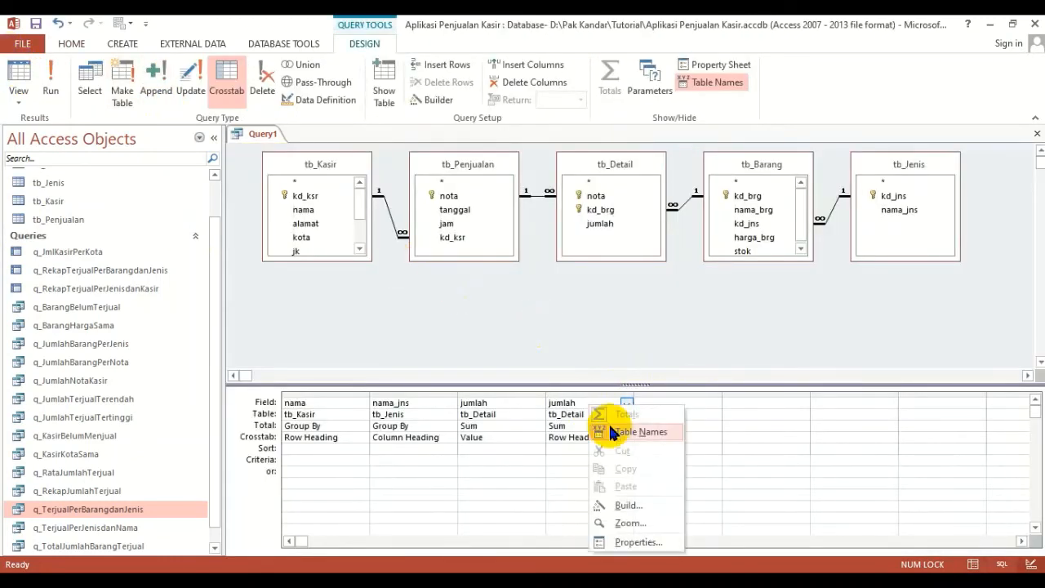
click(625, 522)
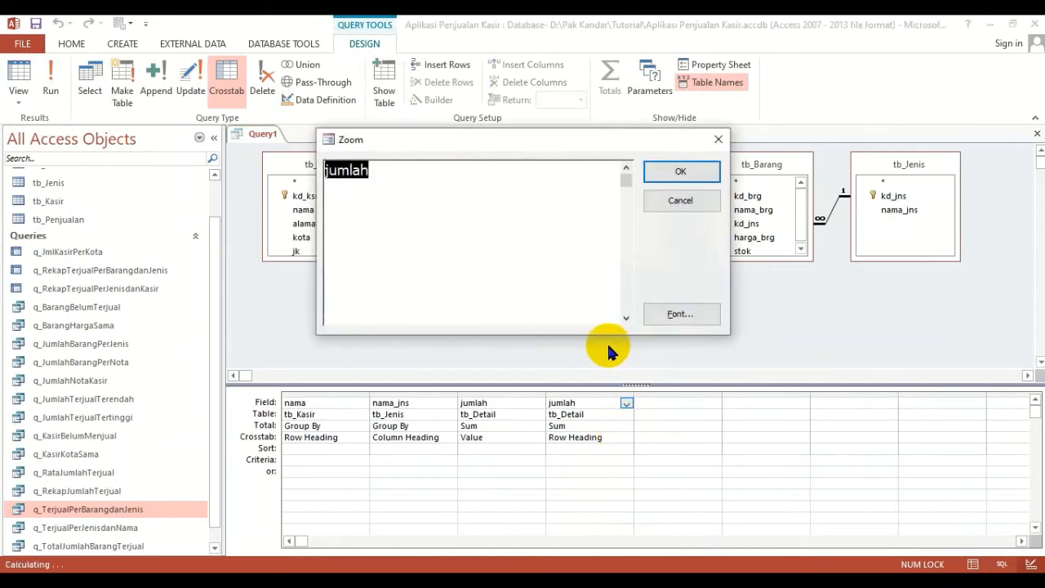
text(Total)
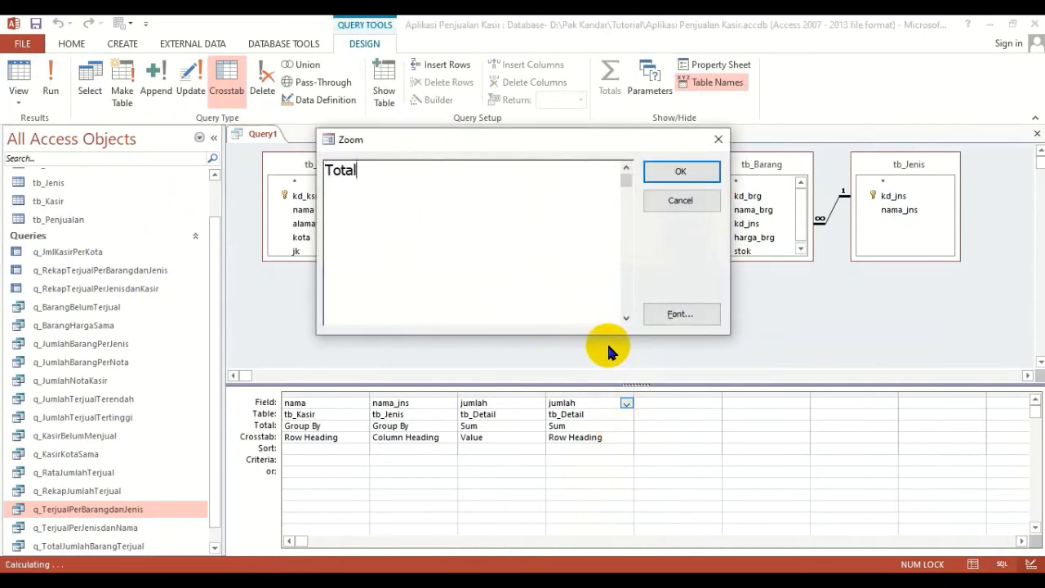
click(677, 201)
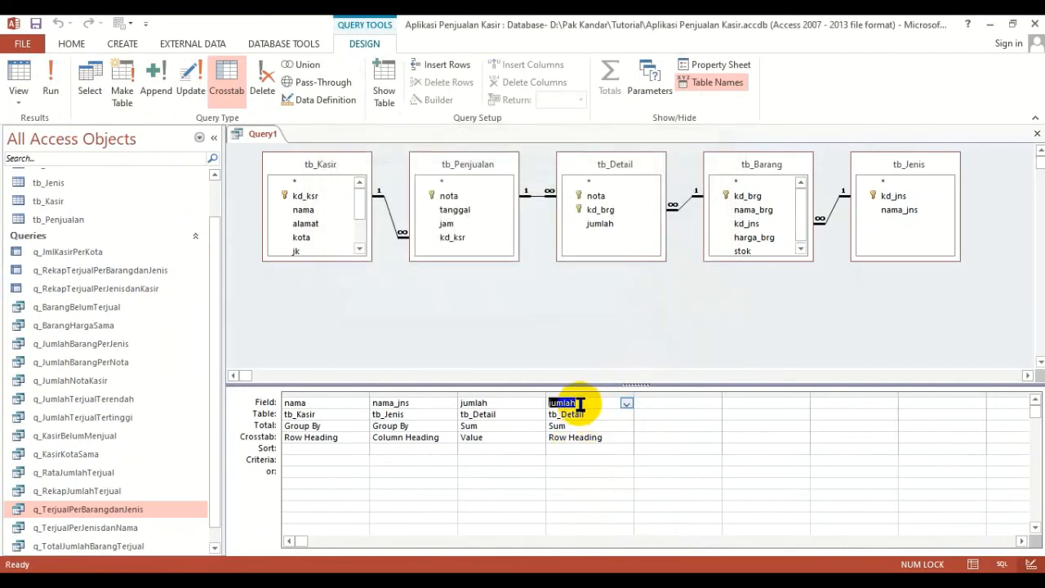
Give the Row Heading jumlah column the caption Total by changing its field expression to Total:jumlah.
right_click(581, 403)
click(625, 523)
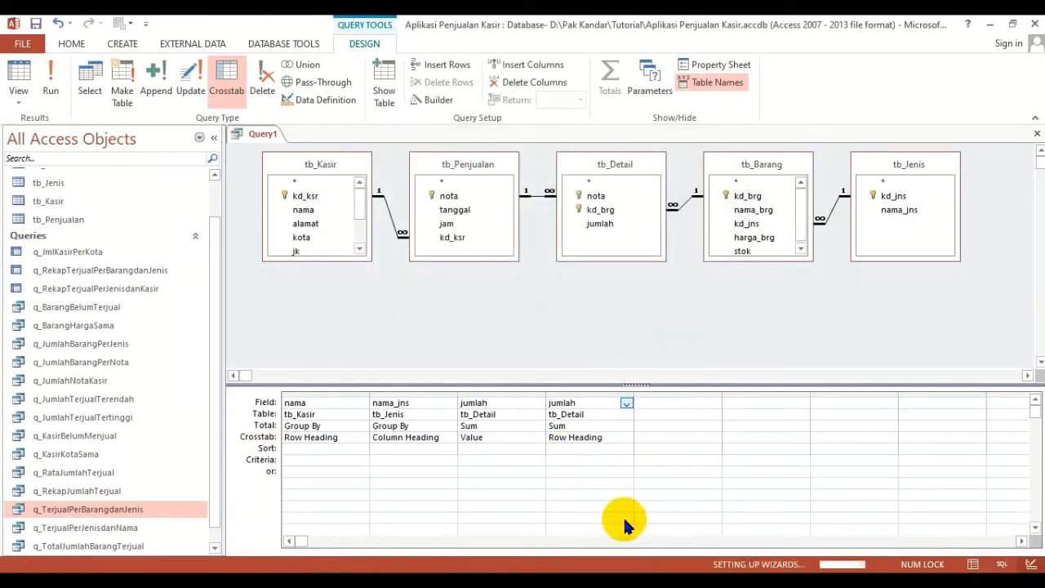
click(377, 172)
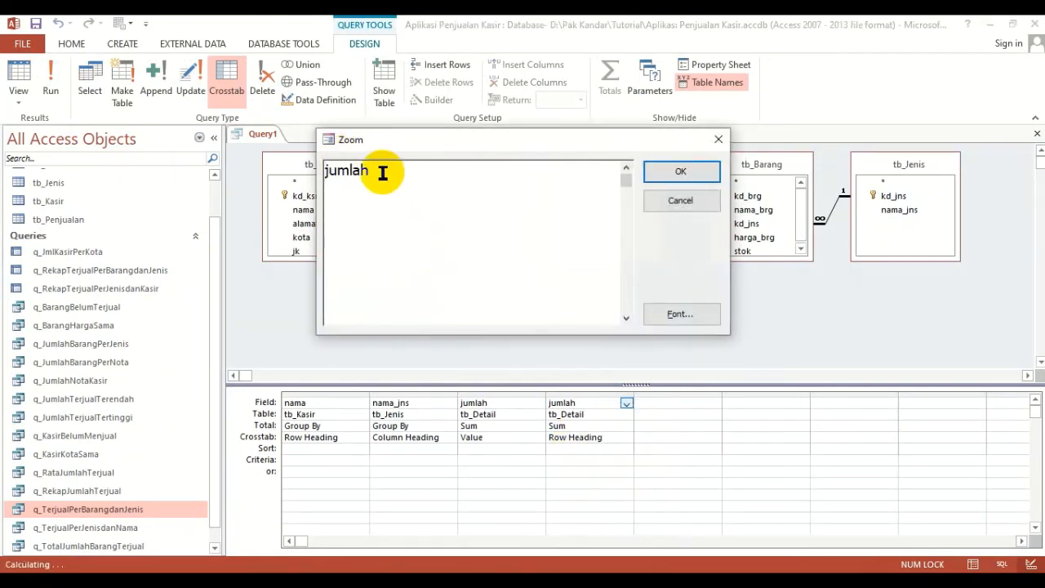
key(Home)
text(Total:)
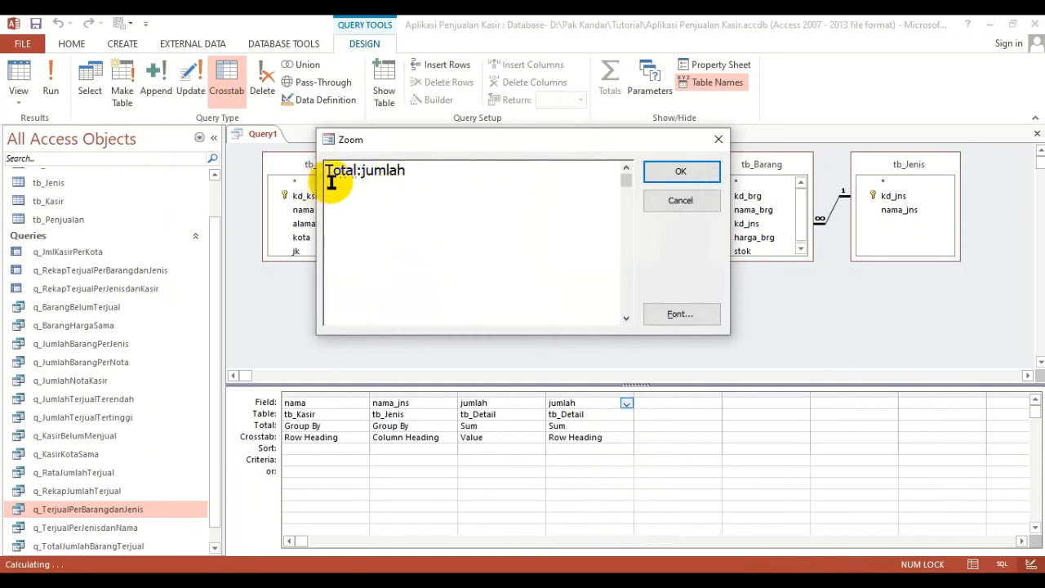
click(667, 173)
Display the crosstab result, fit the Kamar Mandi column to its heading, and check the Total field in the design.
click(21, 78)
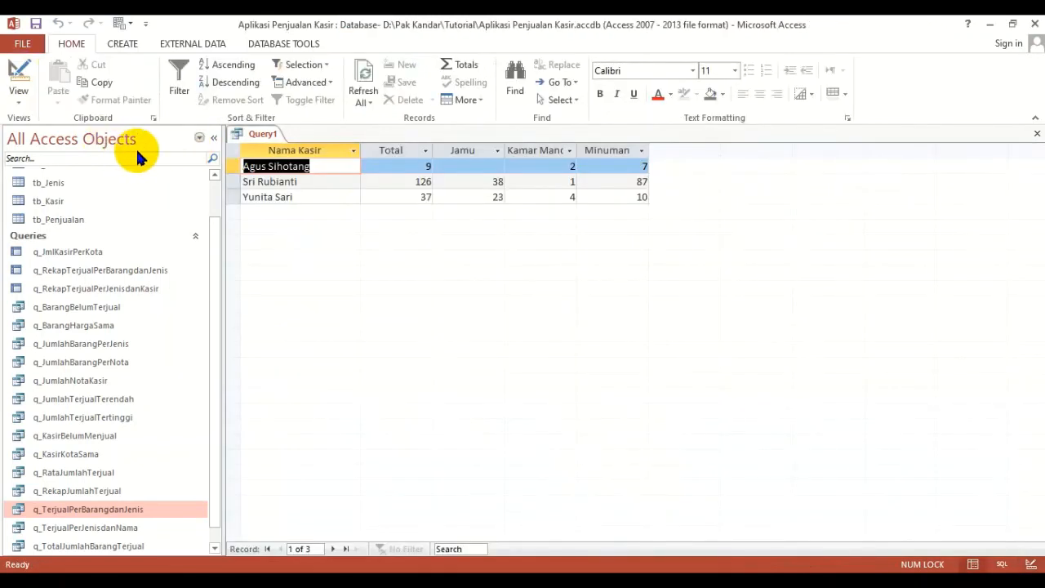
double_click(577, 150)
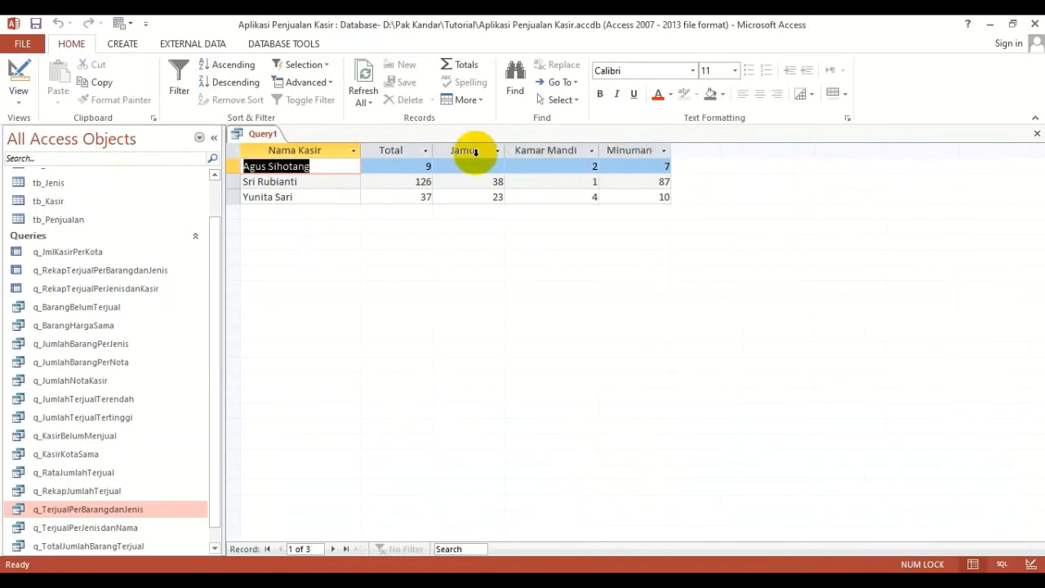
click(19, 75)
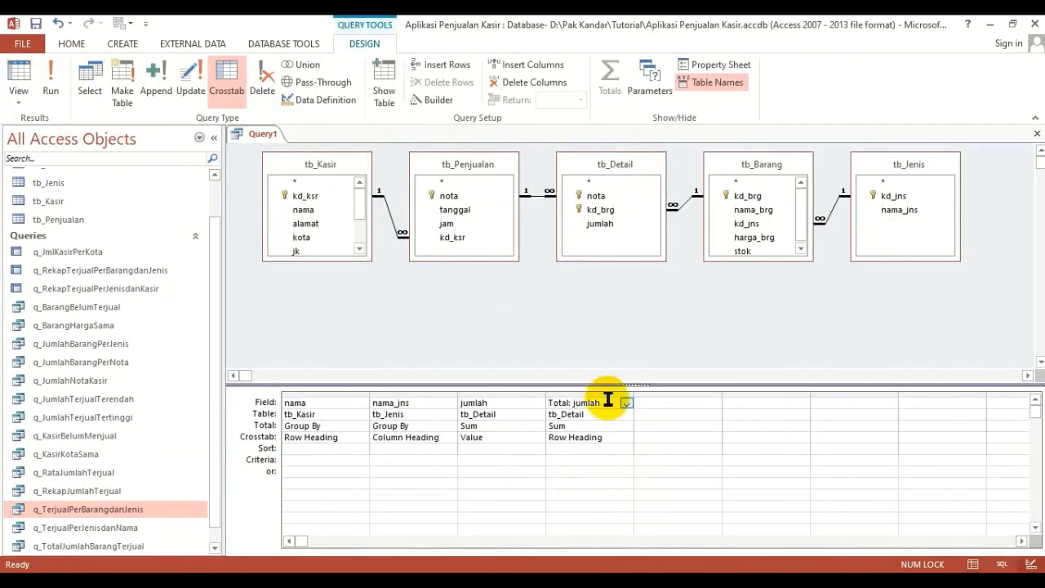
click(20, 74)
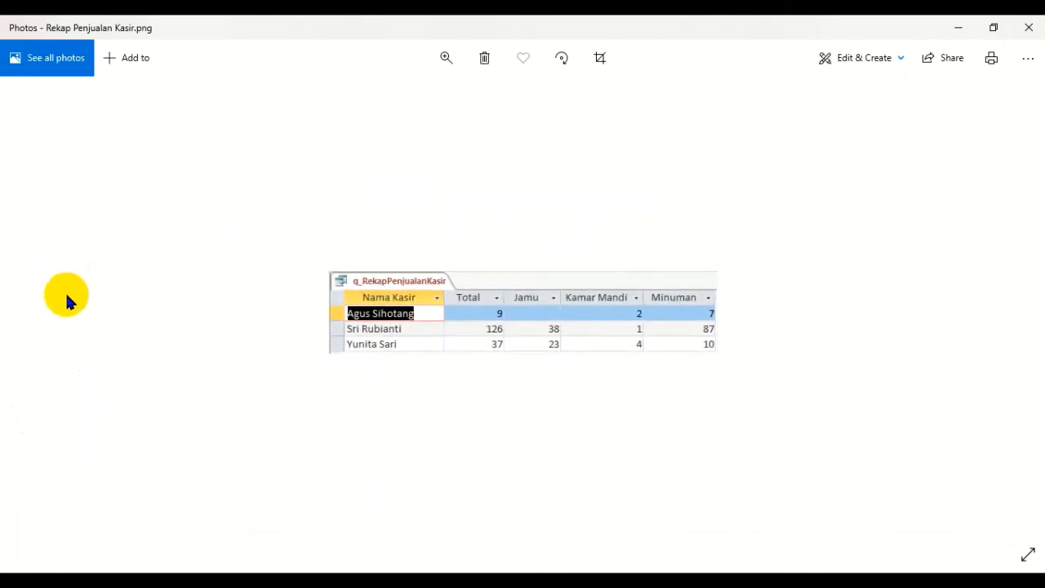
Compare the result with Rekap Penjualan Kasir.png in Photos, view the target picture Rekap Barang Terjual.png, and return to Access.
click(38, 316)
click(39, 316)
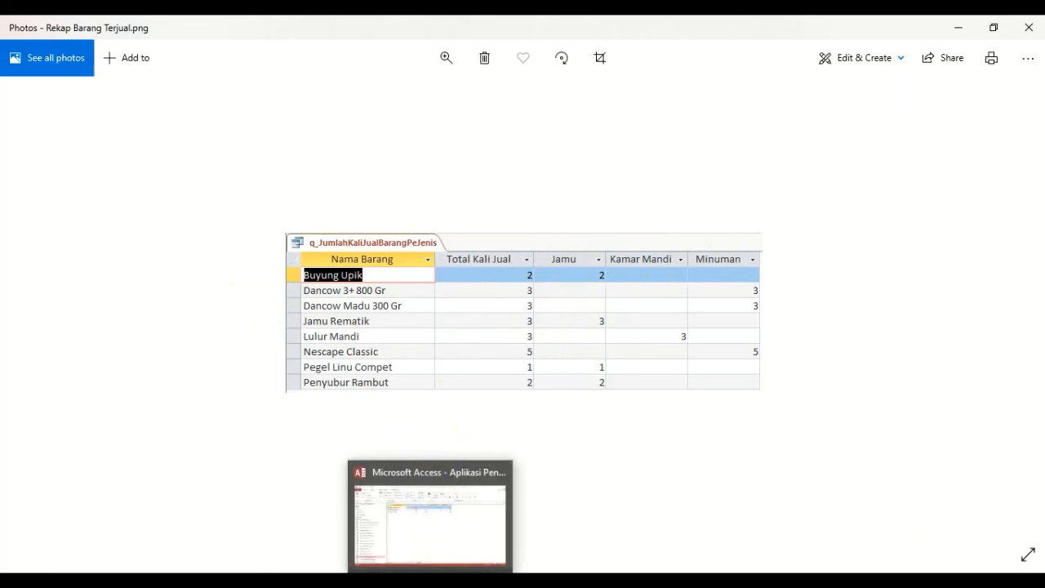
click(481, 497)
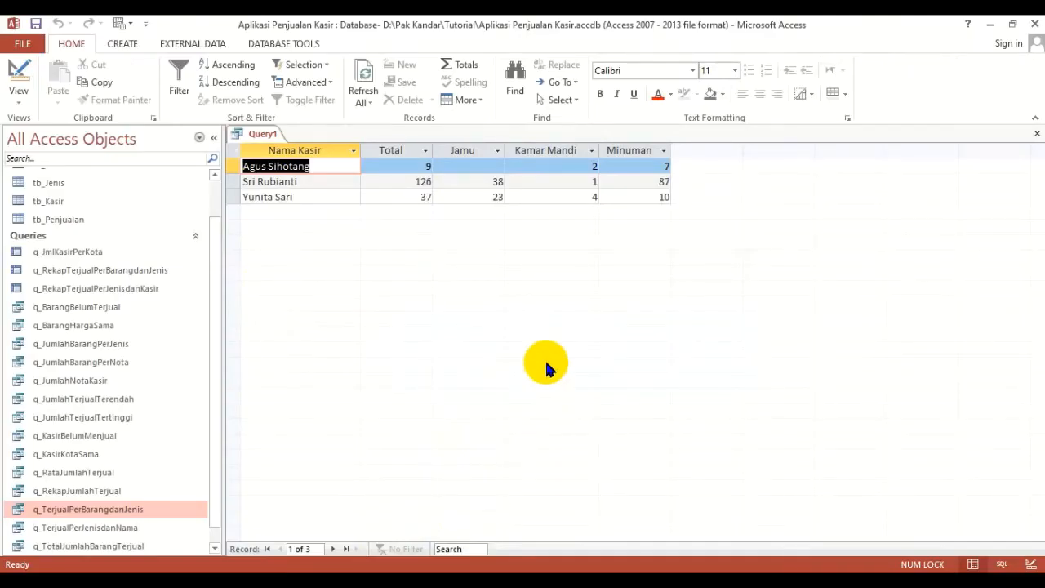
Close the crosstab query and save it as q_RekapManual1.
click(1036, 133)
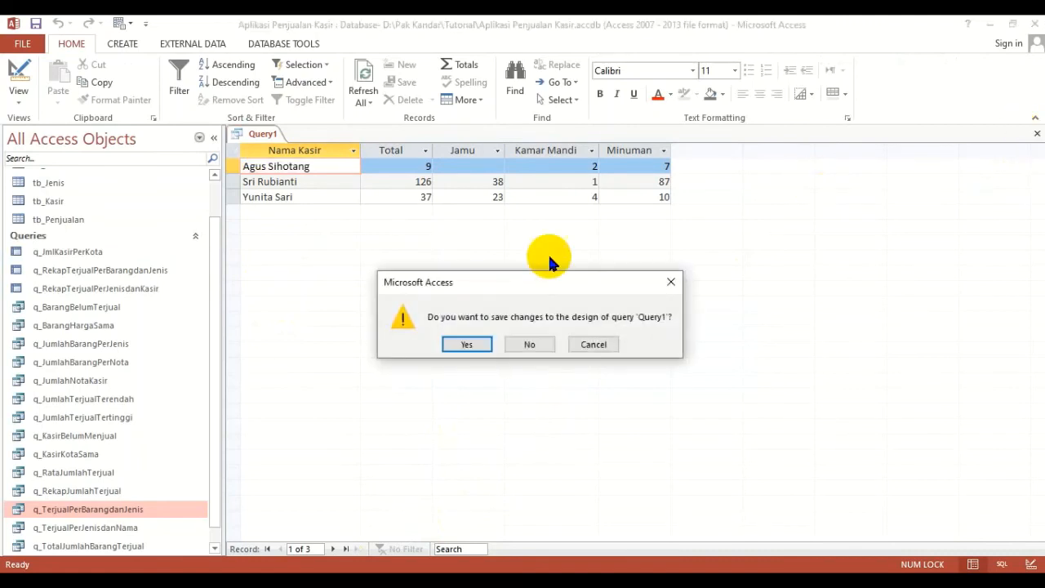
click(472, 346)
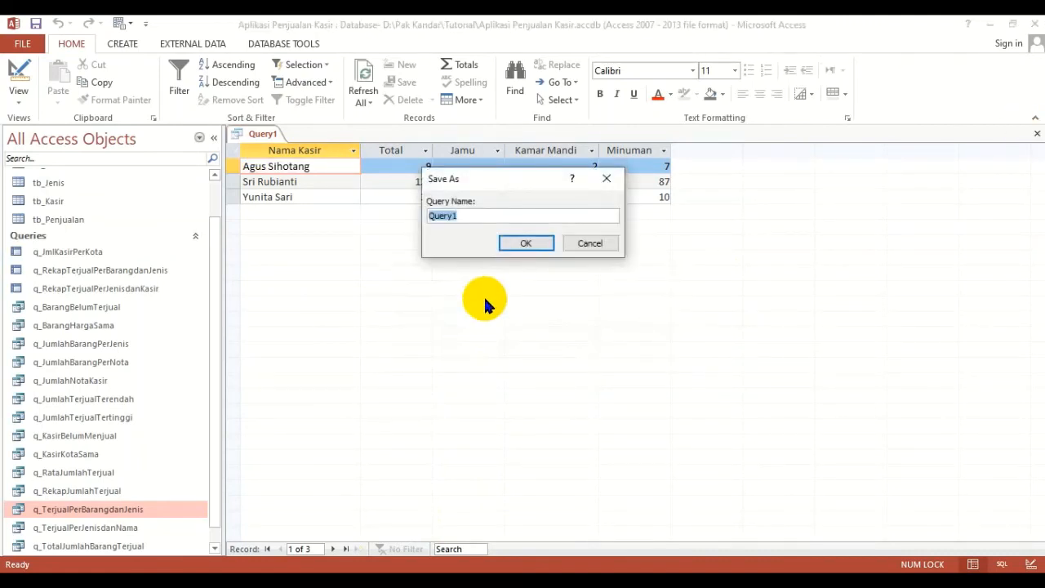
text(q_RekapManual1)
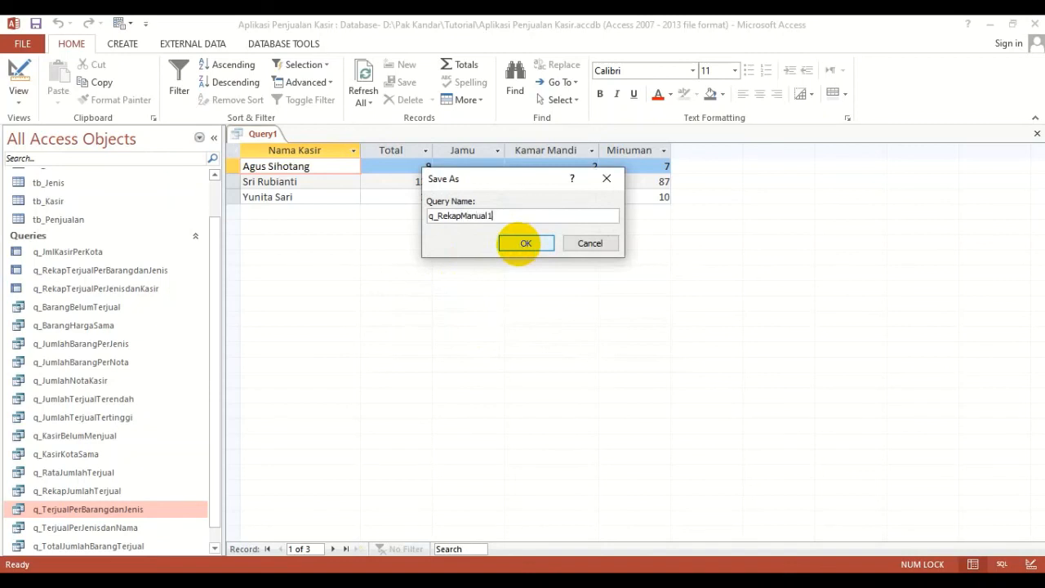
click(523, 243)
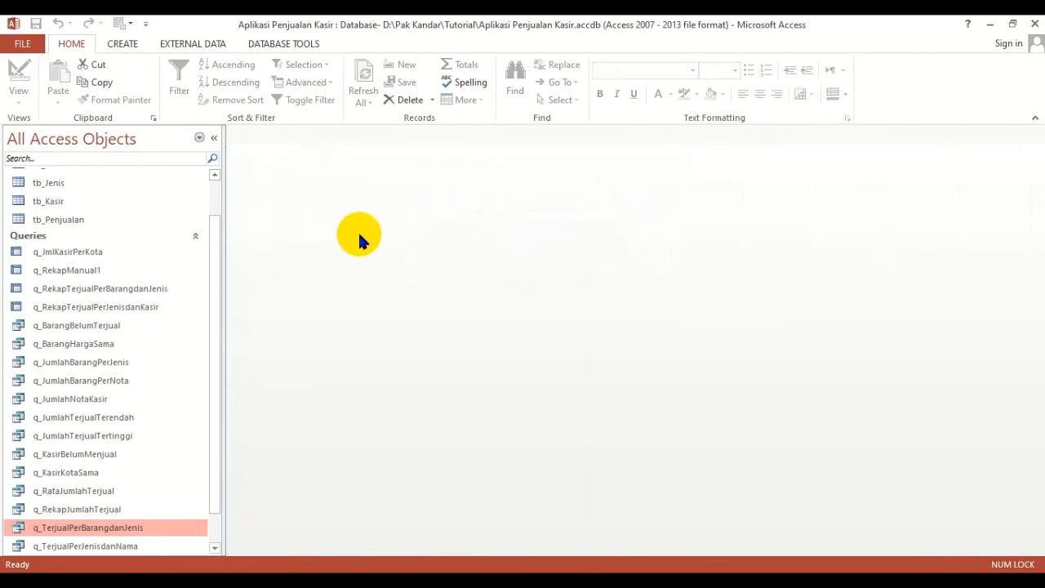
Check the Rekap Barang Terjual picture against the table relationships to see which tables it needs, and close the relationships.
click(273, 43)
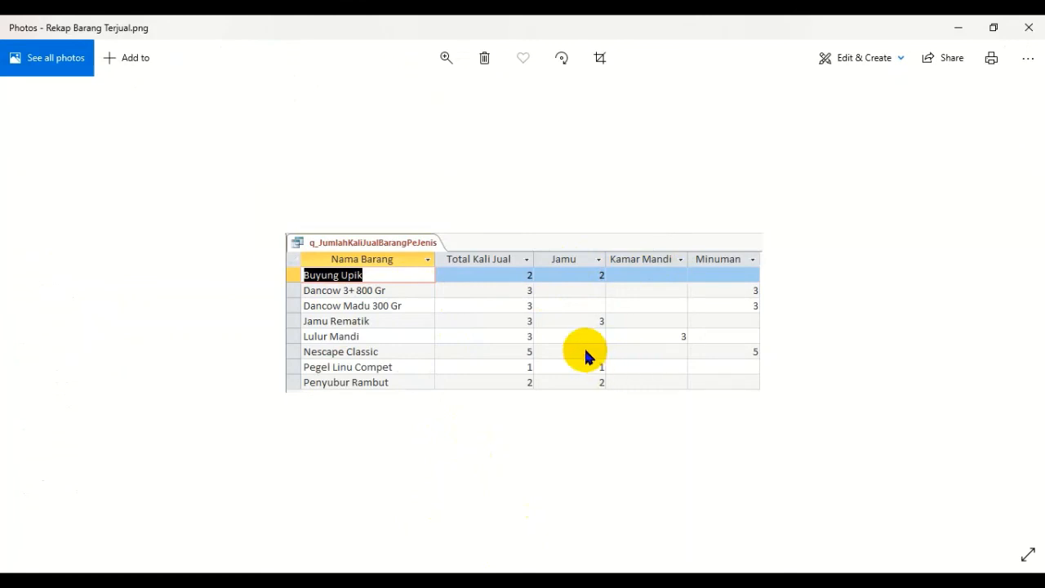
click(441, 579)
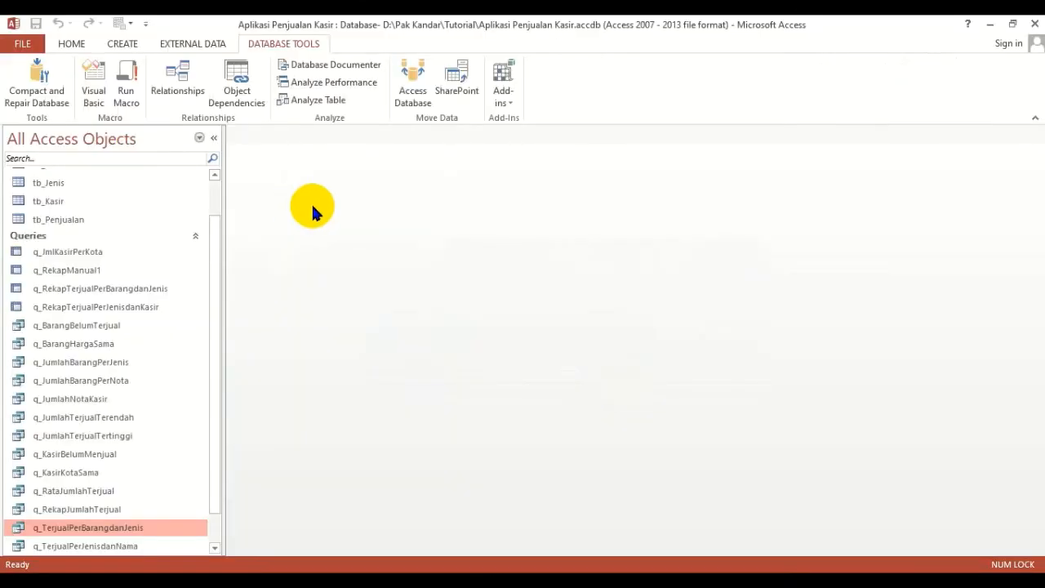
click(178, 81)
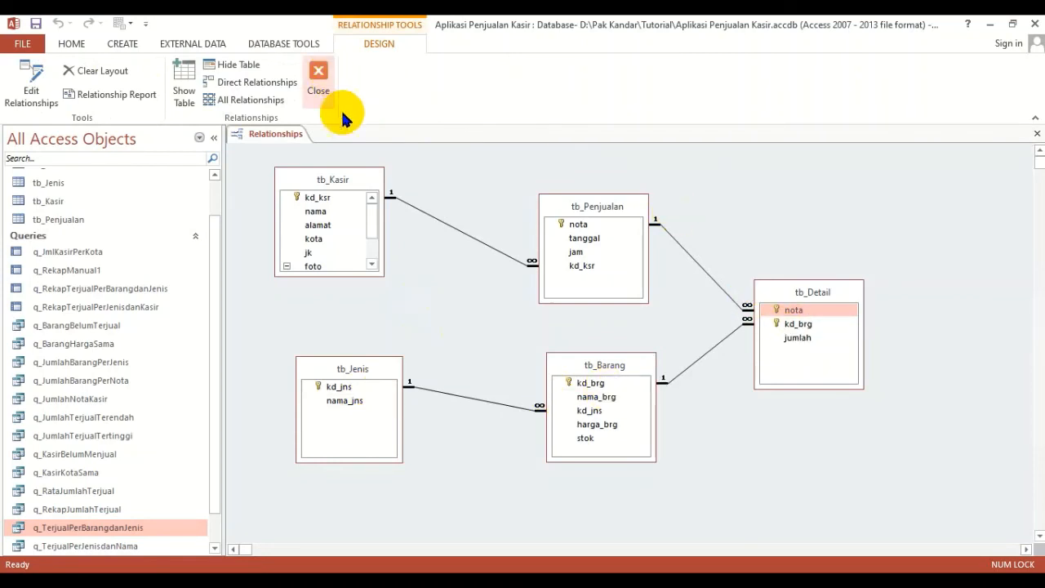
click(318, 76)
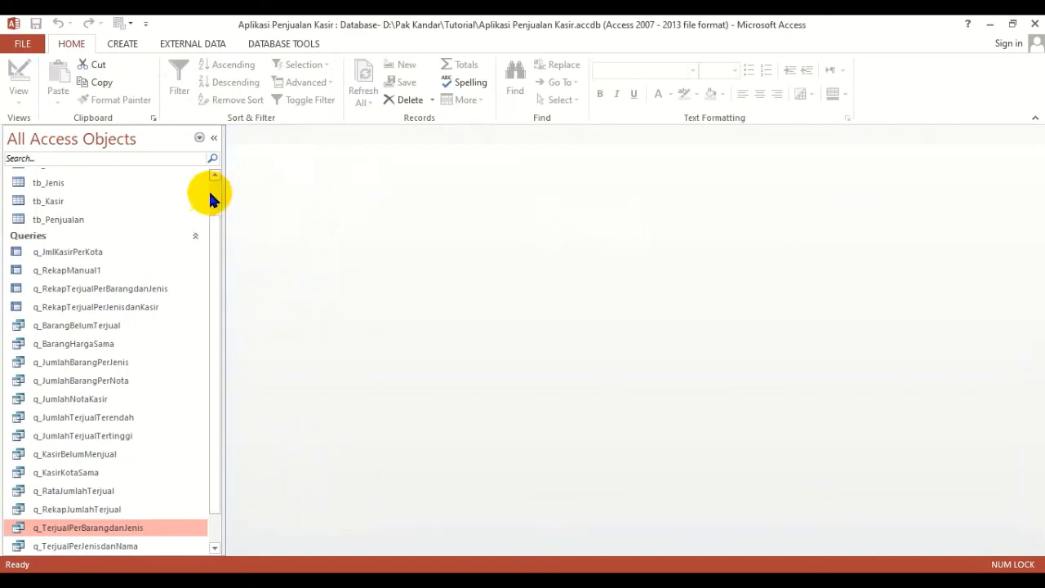
Create a new query in design view with the tables tb_Jenis, tb_Barang and tb_Detail.
click(124, 45)
click(226, 98)
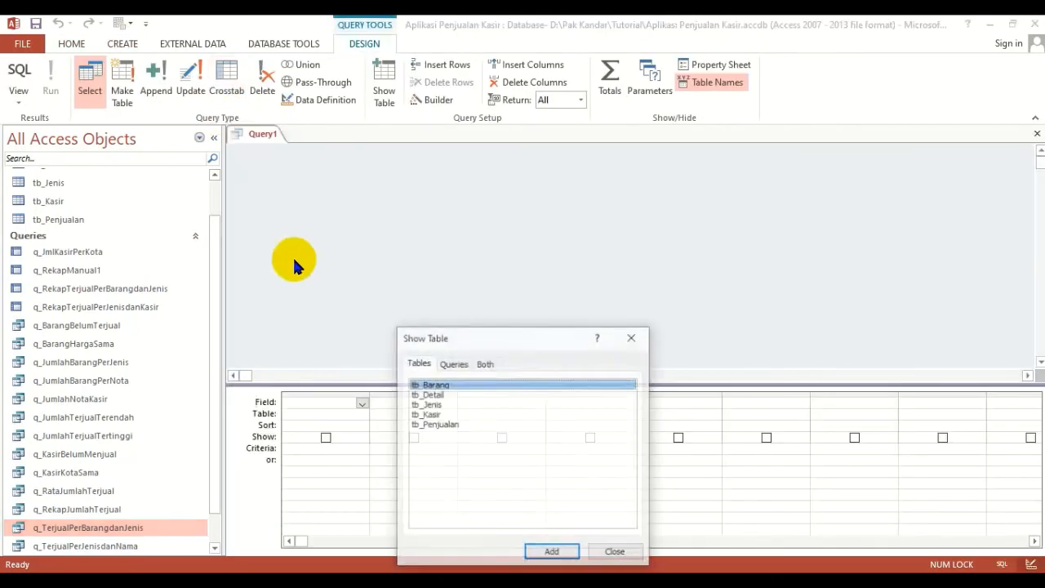
double_click(431, 404)
double_click(431, 385)
double_click(430, 394)
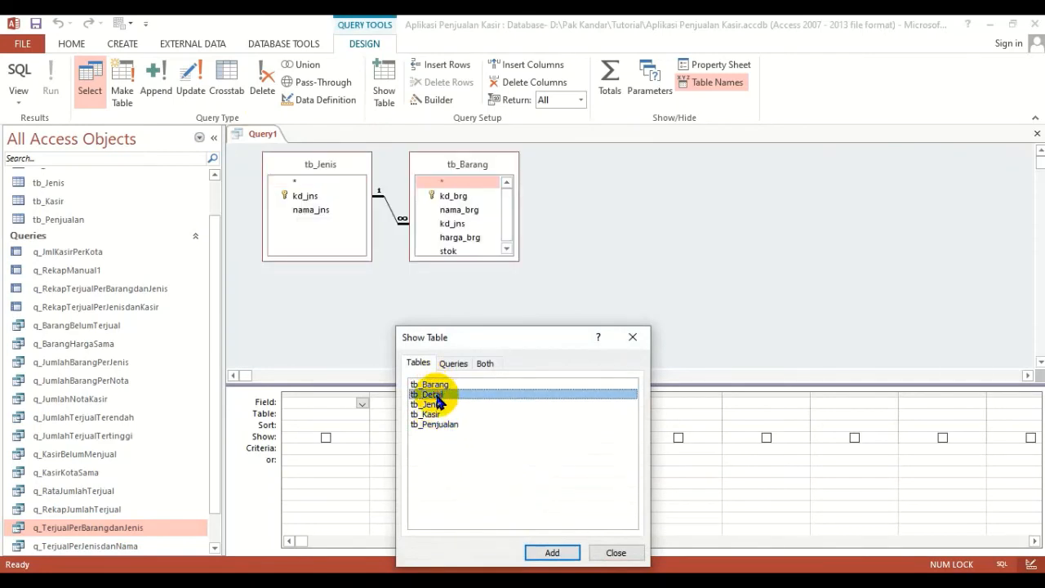
click(615, 552)
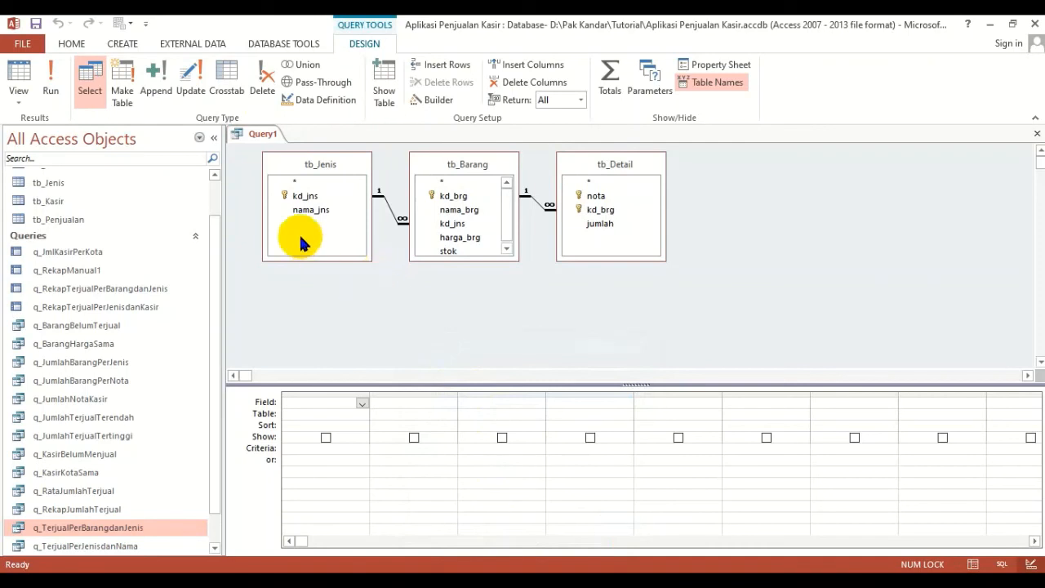
Convert the query to a crosstab and add nama_brg from tb_Barang and nama_jns from tb_Jenis.
click(228, 77)
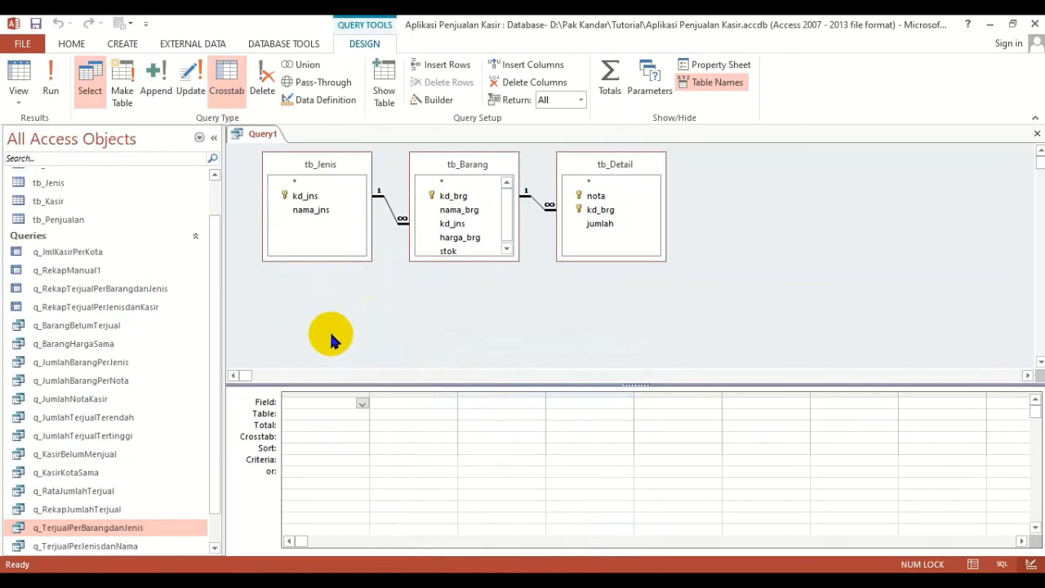
double_click(462, 211)
double_click(313, 210)
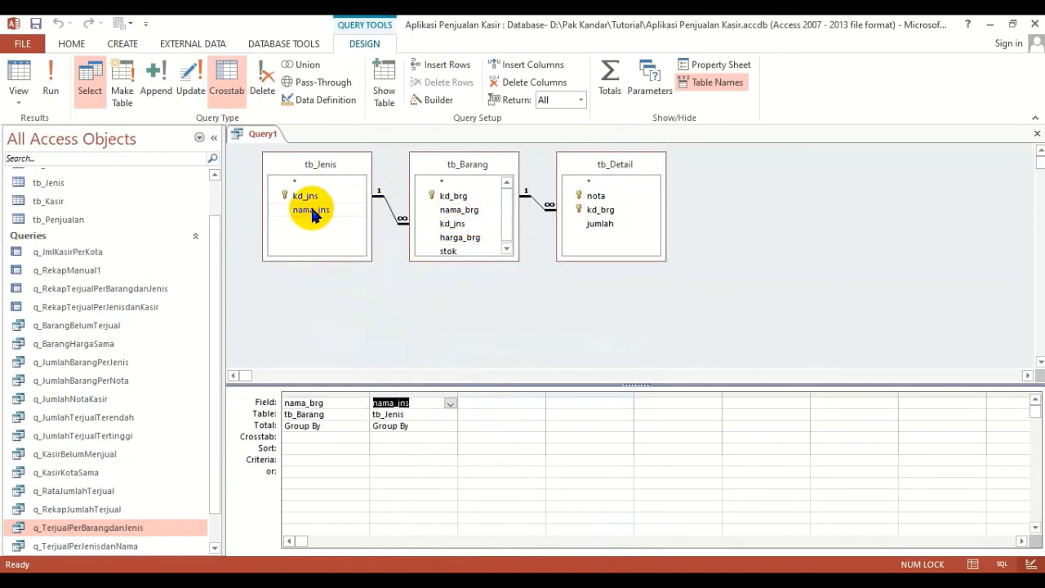
Check the target picture and add kd_brg from tb_Detail as the third field of the crosstab query.
key(alt+Tab)
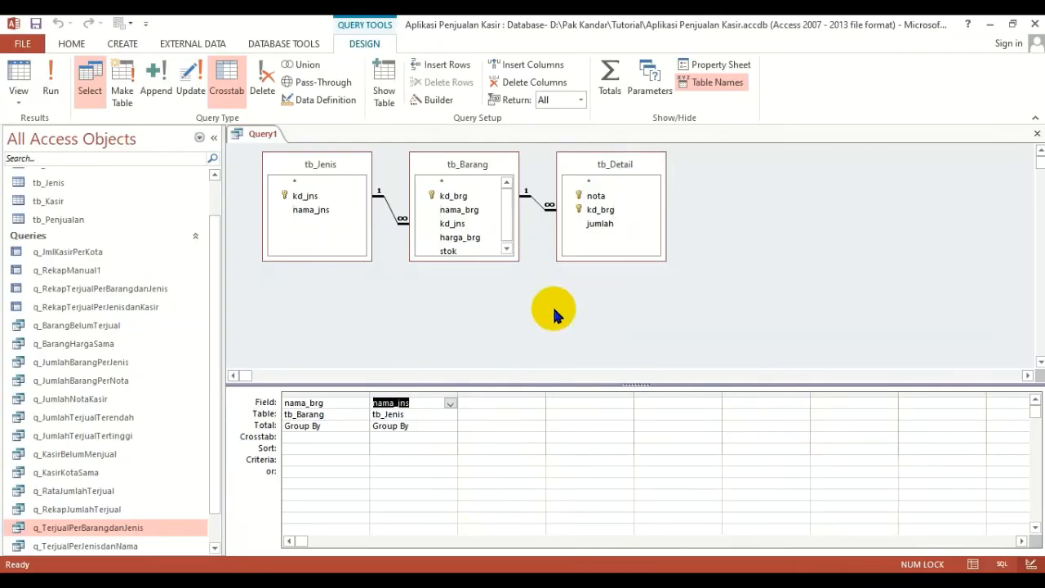
click(602, 211)
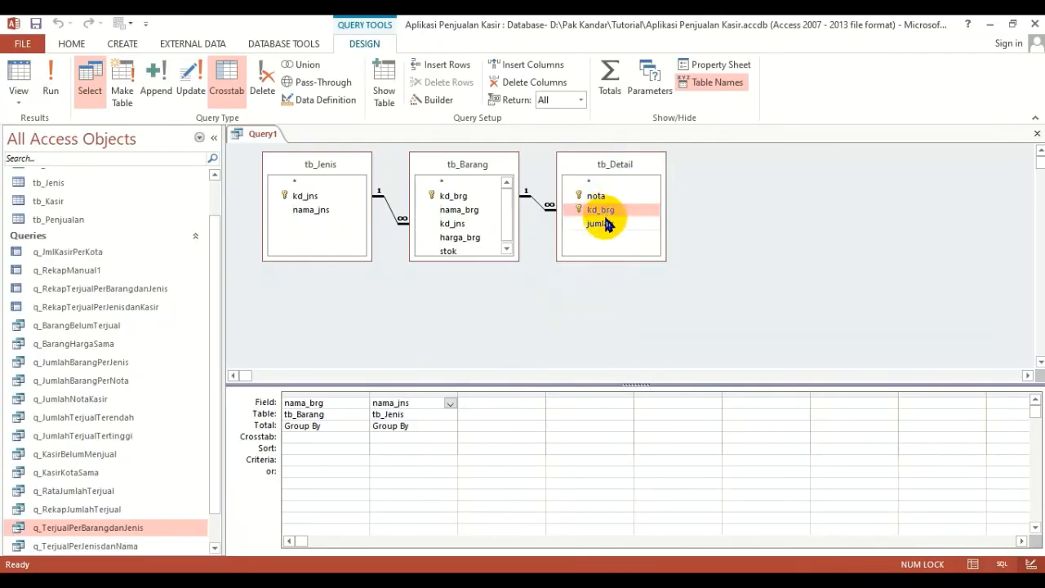
click(606, 226)
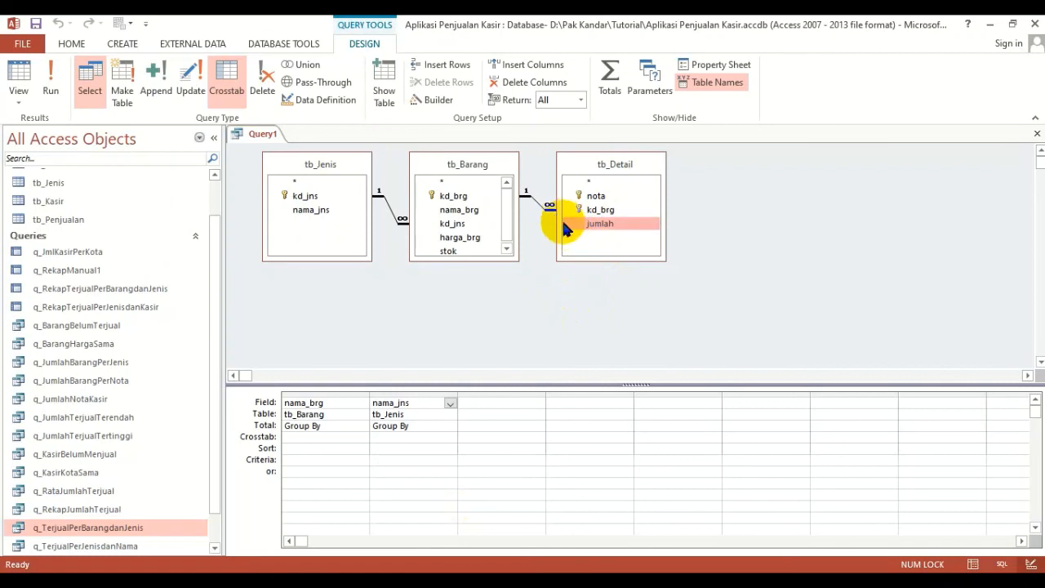
double_click(602, 210)
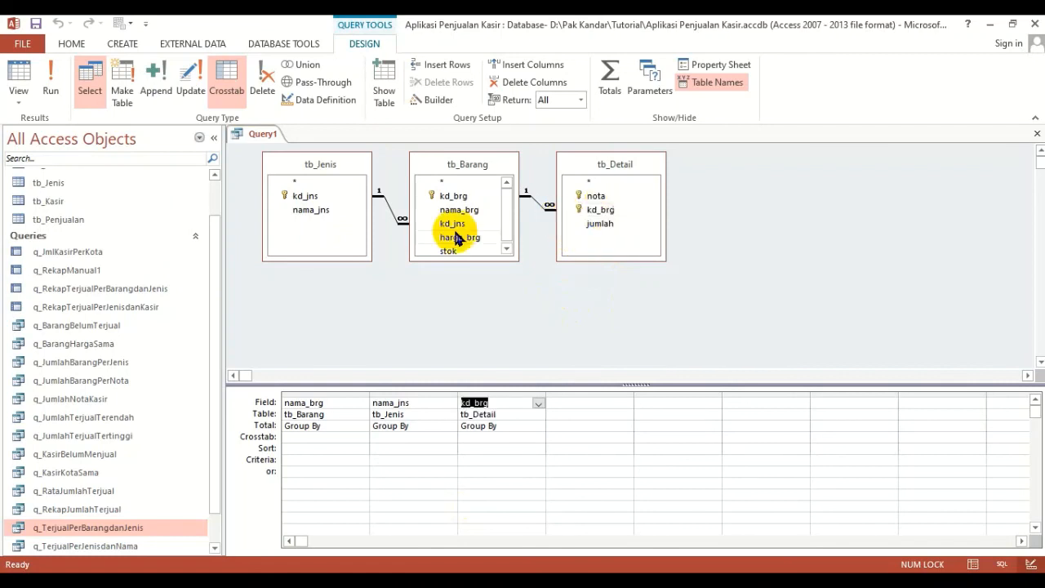
Set the crosstab role of nama_brg to Row Heading and of nama_jns to Column Heading.
click(353, 437)
click(361, 438)
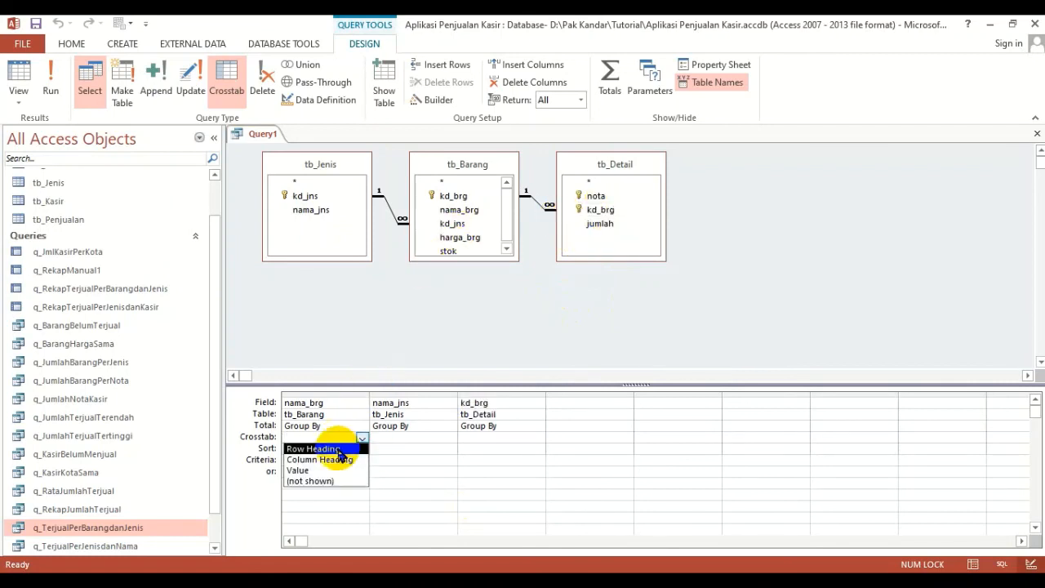
click(331, 451)
click(420, 438)
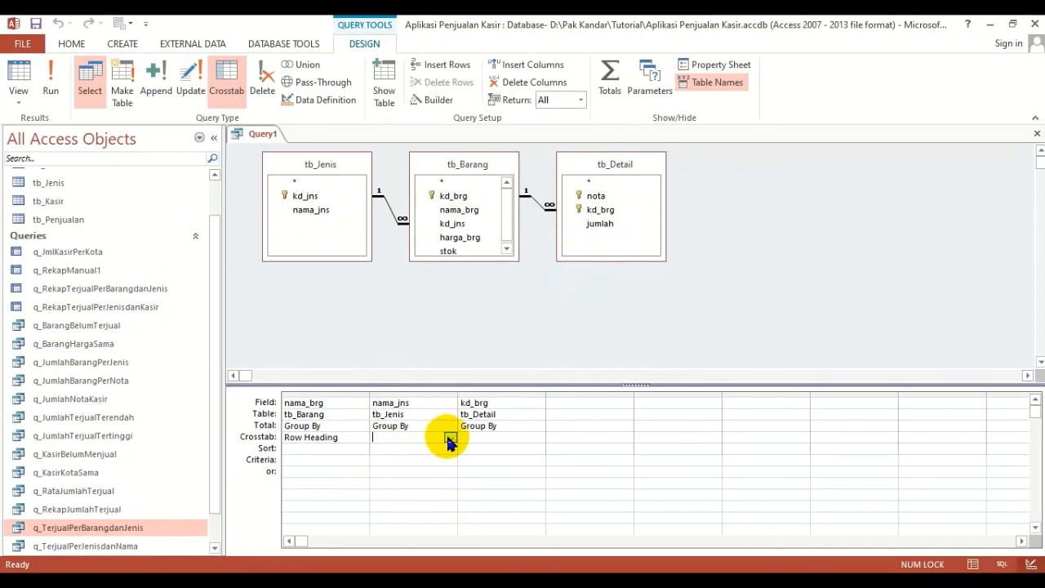
click(450, 438)
click(410, 460)
Set the total of the kd_brg field to Count and its crosstab role to Value.
click(483, 427)
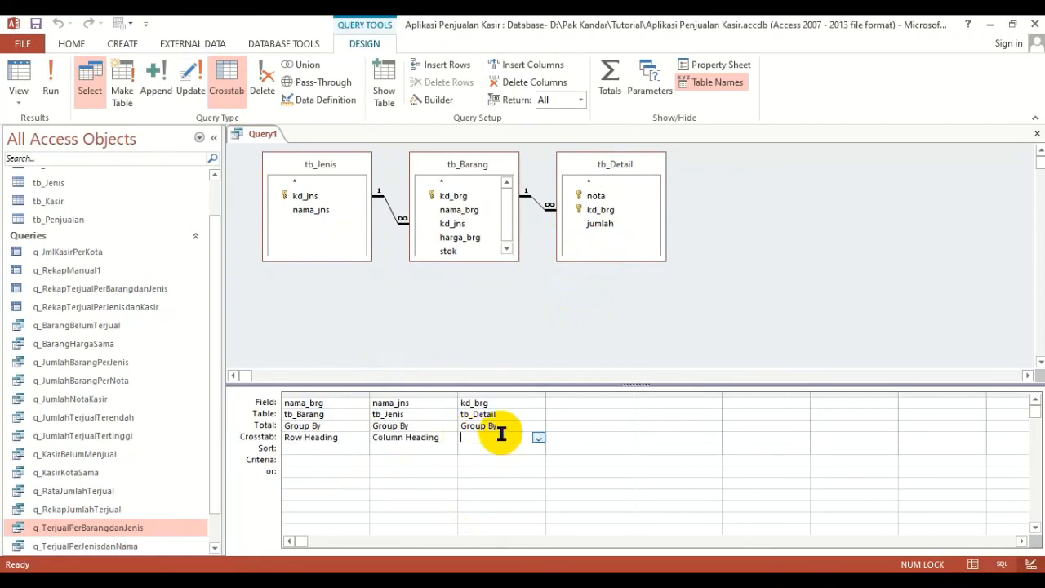
click(537, 425)
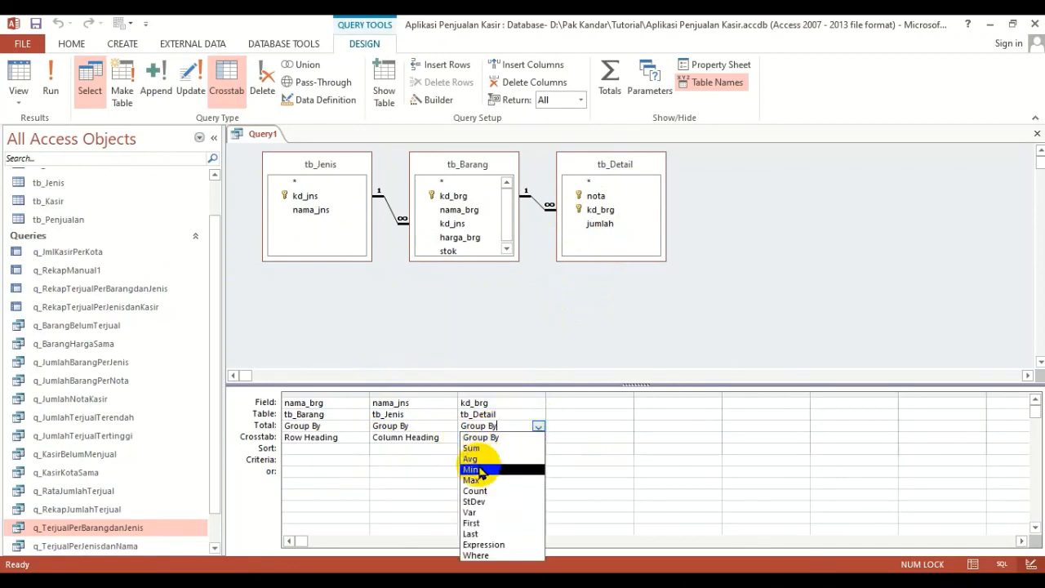
click(478, 491)
click(506, 437)
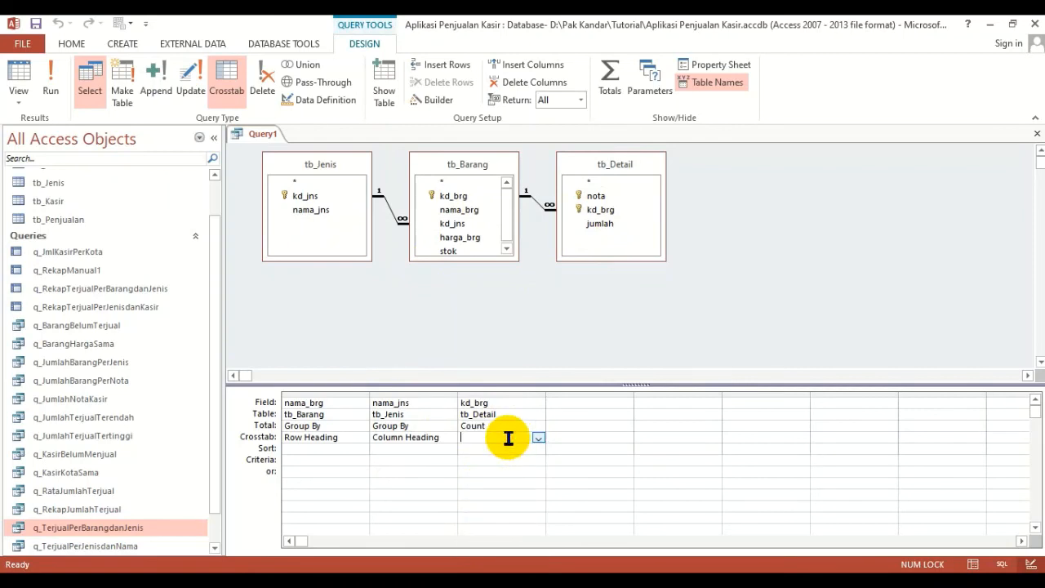
click(539, 439)
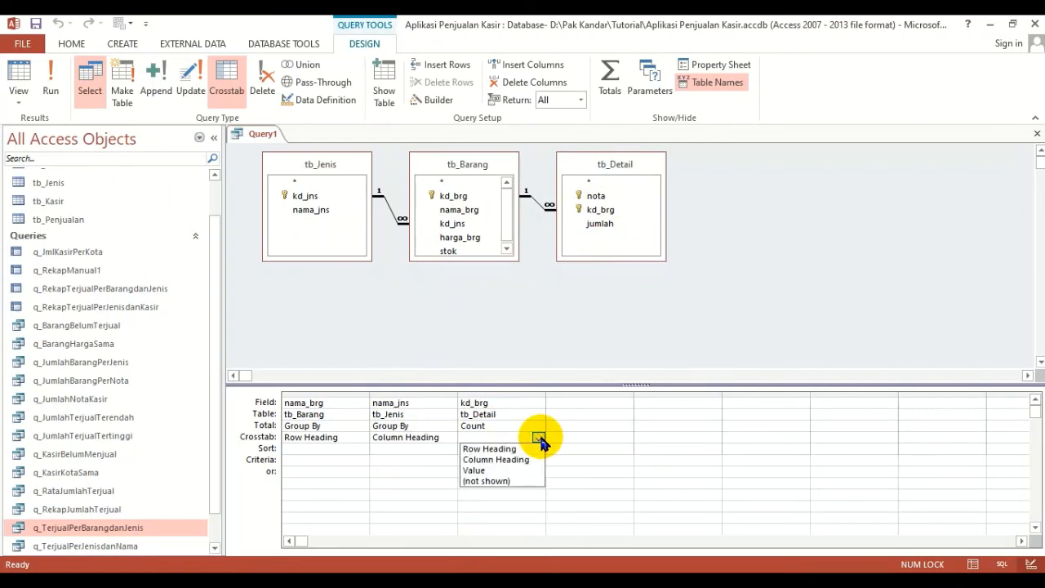
click(488, 471)
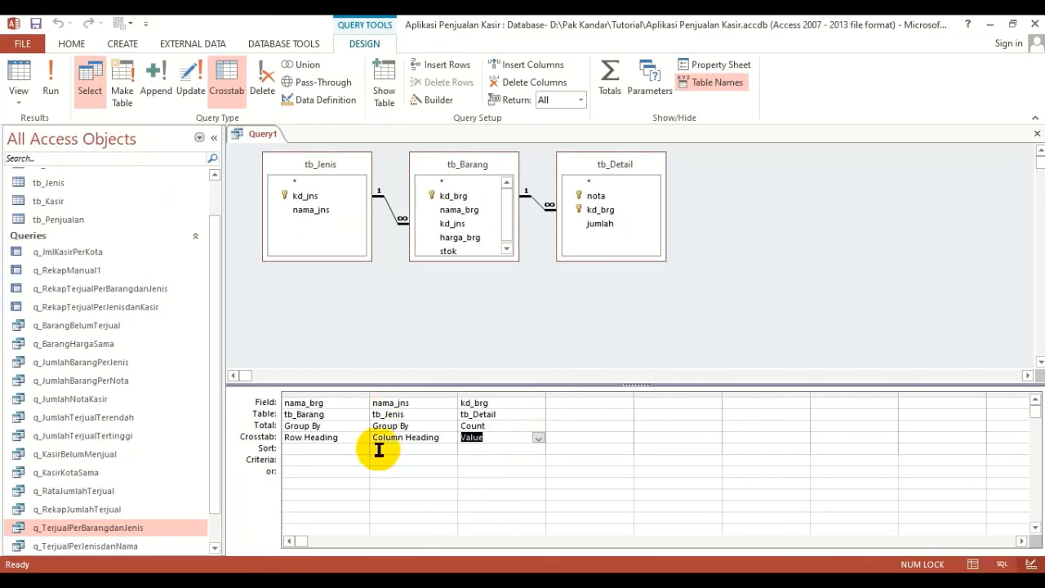
Check the target picture and add kd_brg from tb_Detail again as the fourth field of the crosstab query.
click(395, 506)
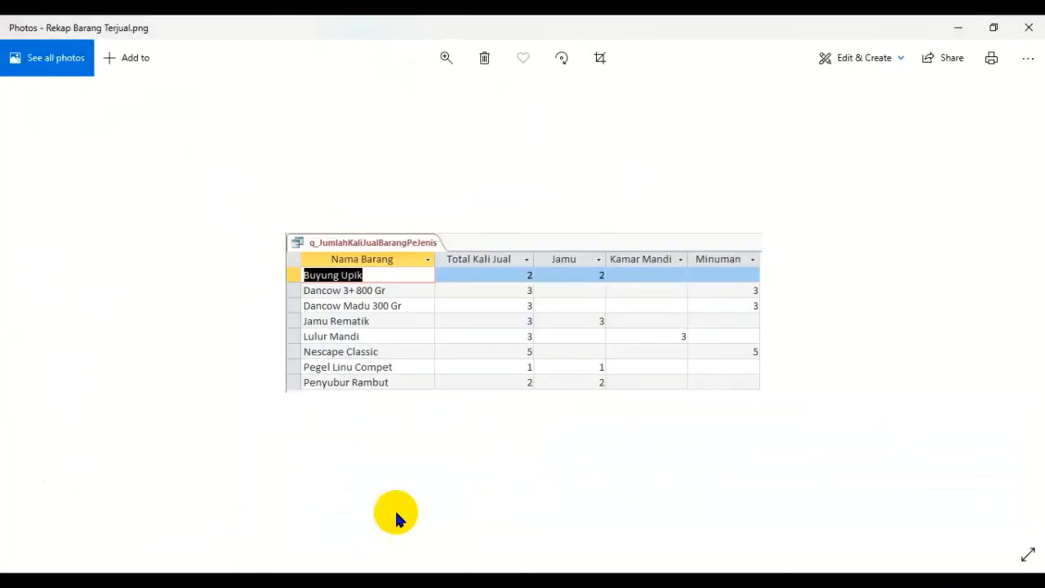
key(alt+Tab)
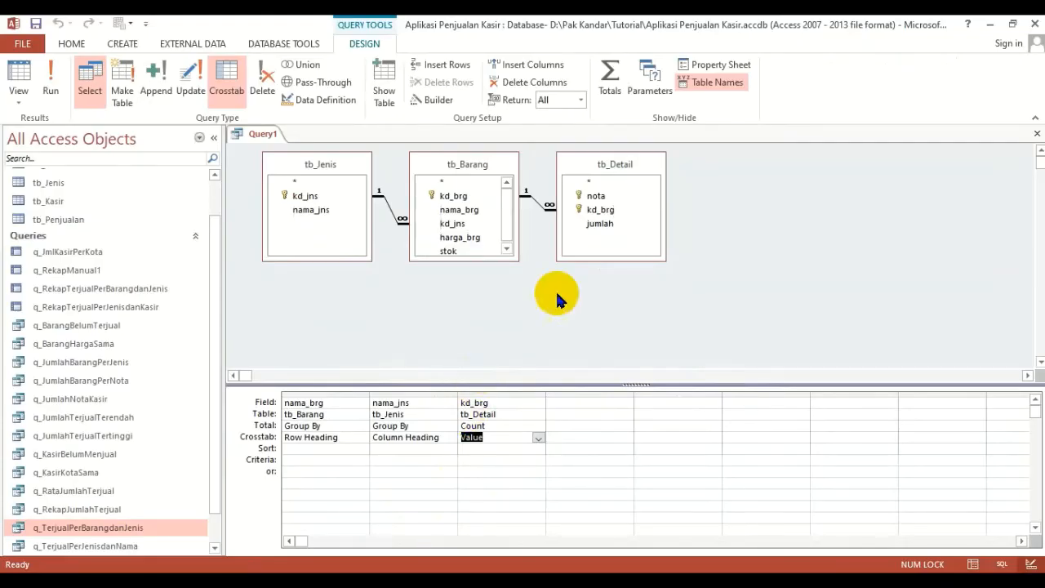
click(600, 210)
drag(600, 210, 580, 403)
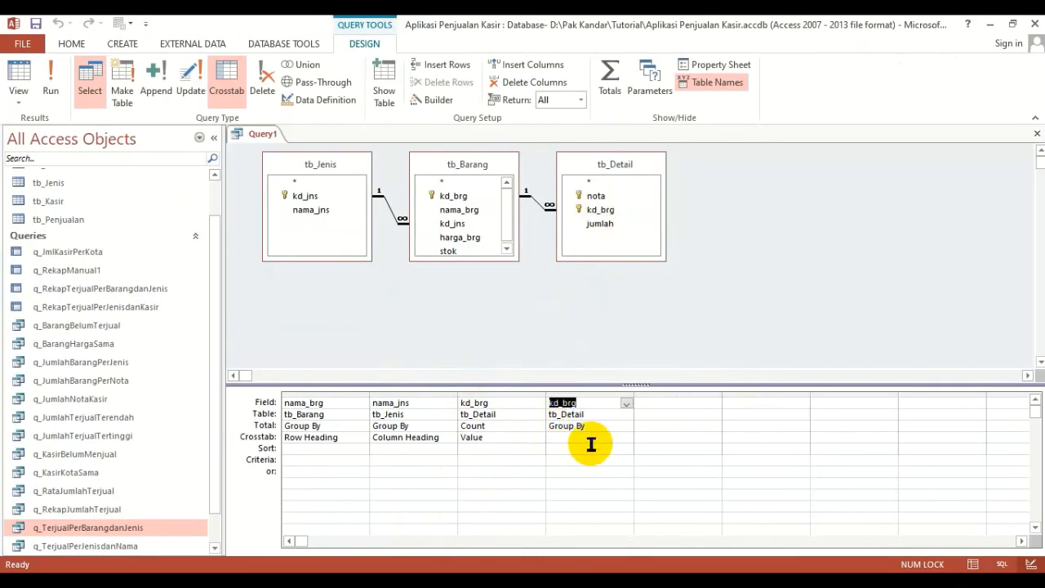
Set the total of the second kd_brg field to Count and its crosstab role to Row Heading.
click(625, 425)
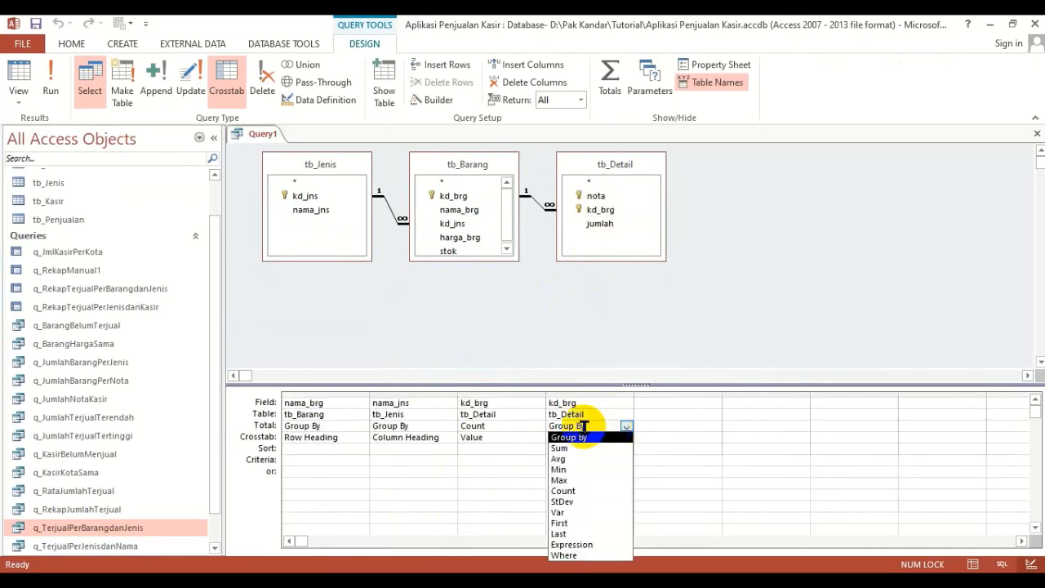
click(563, 491)
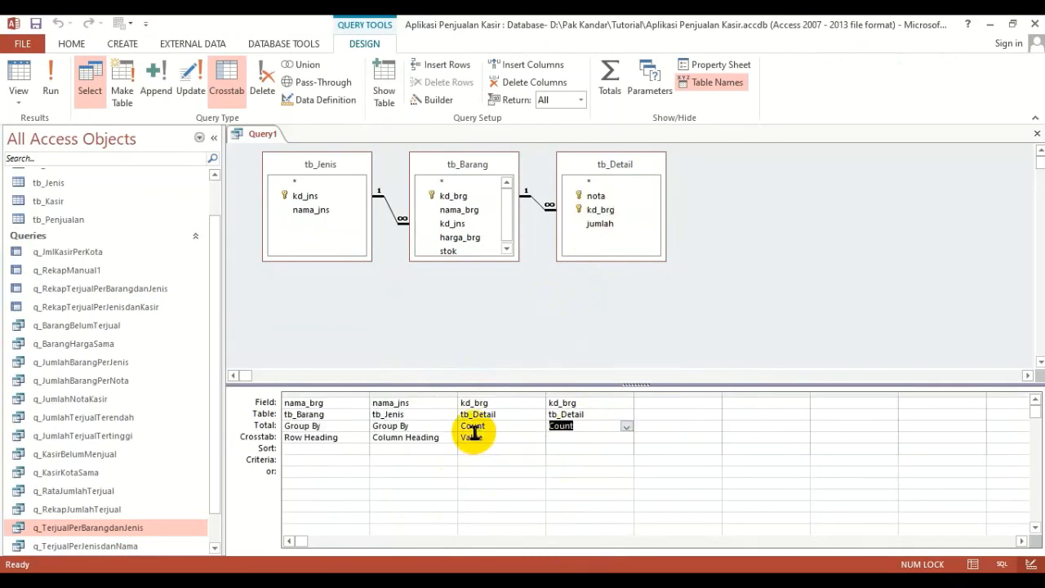
click(566, 437)
click(625, 438)
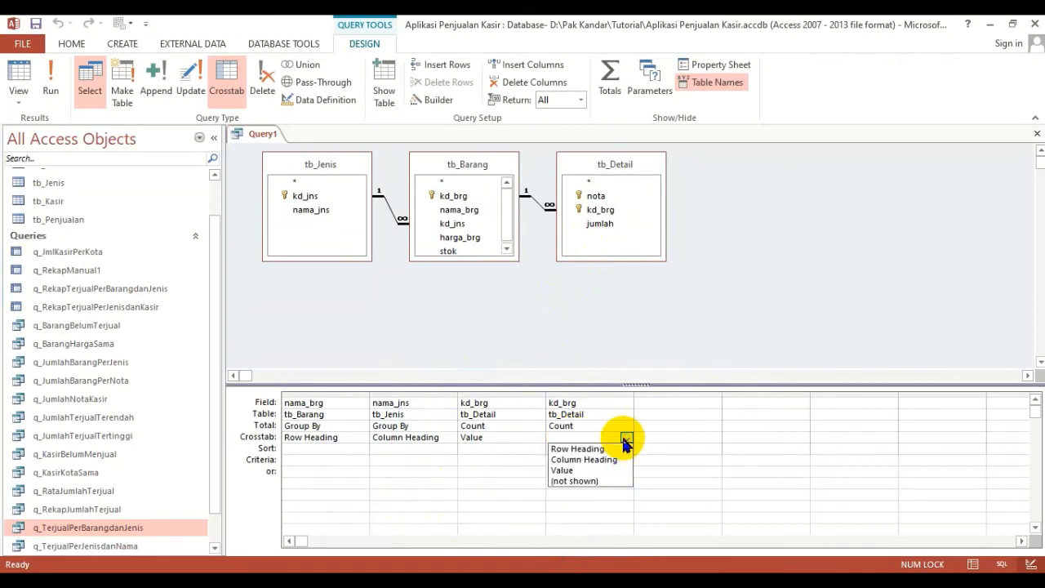
click(581, 448)
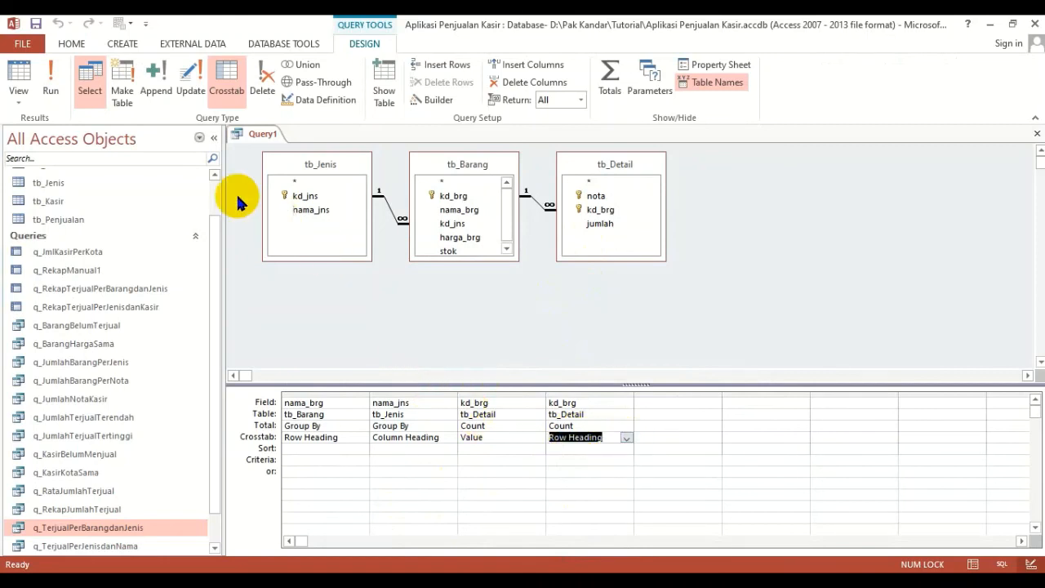
Run the crosstab query and widen the Kamar Mandi column to show its full heading.
click(50, 81)
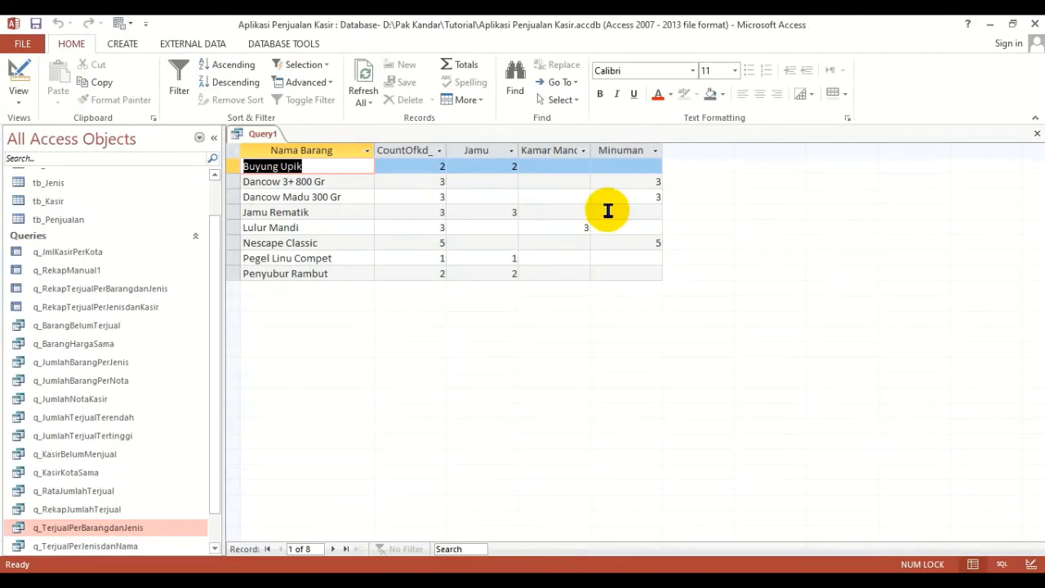
drag(590, 152, 616, 152)
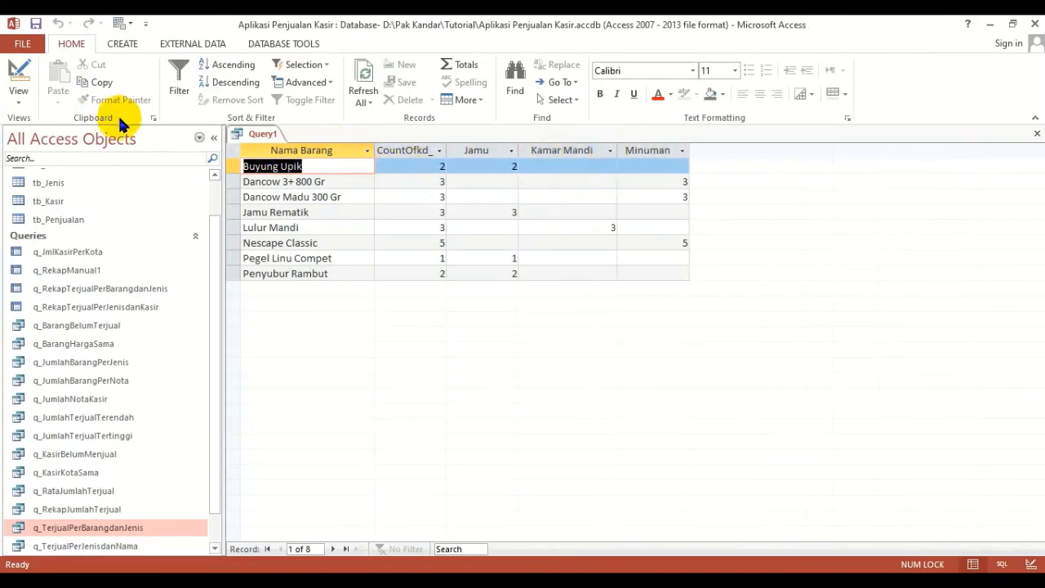
Give the second kd_brg field the alias Total in the query design and display the query results.
click(18, 79)
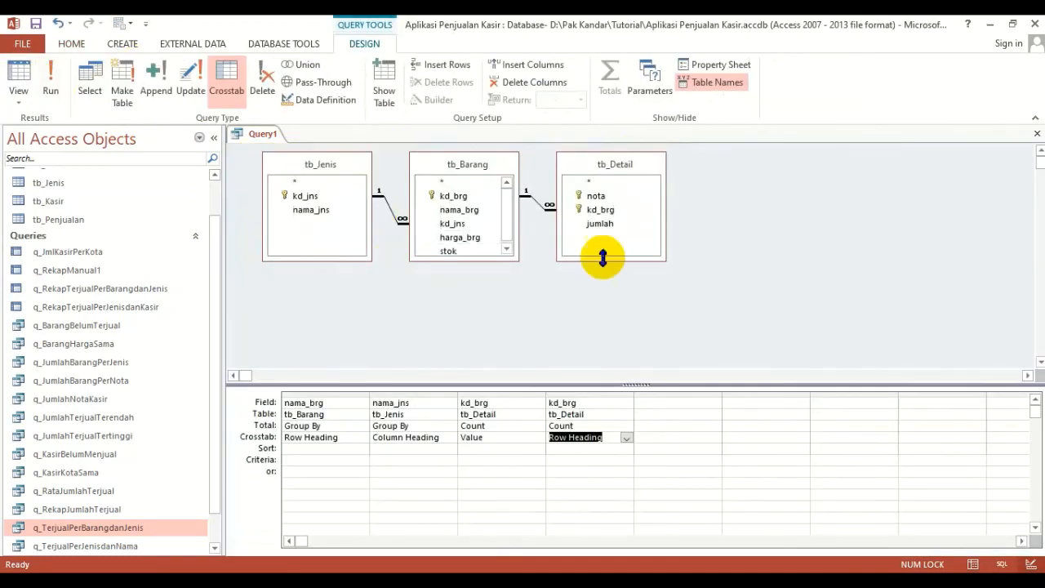
click(596, 405)
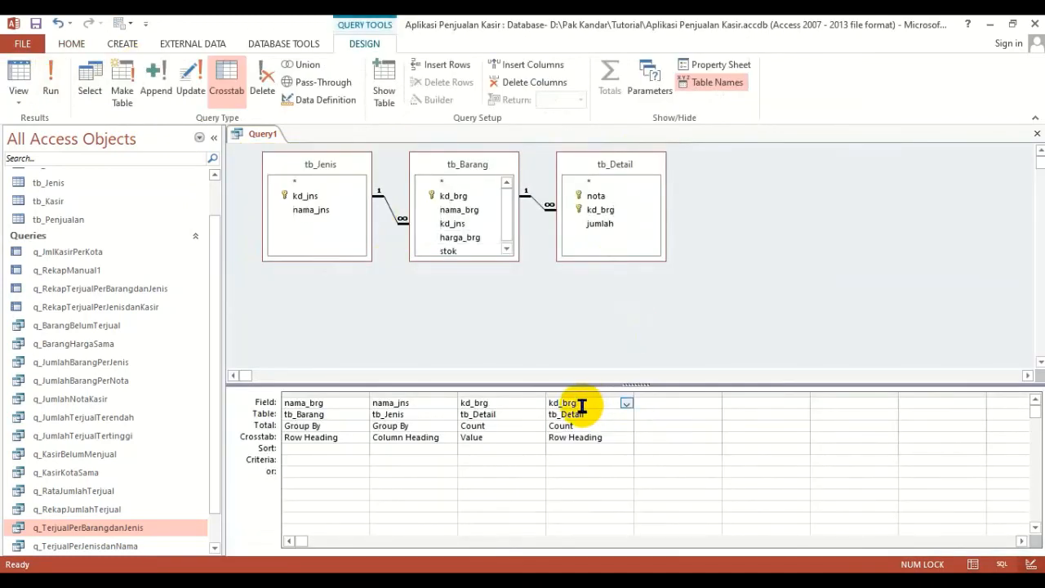
right_click(564, 410)
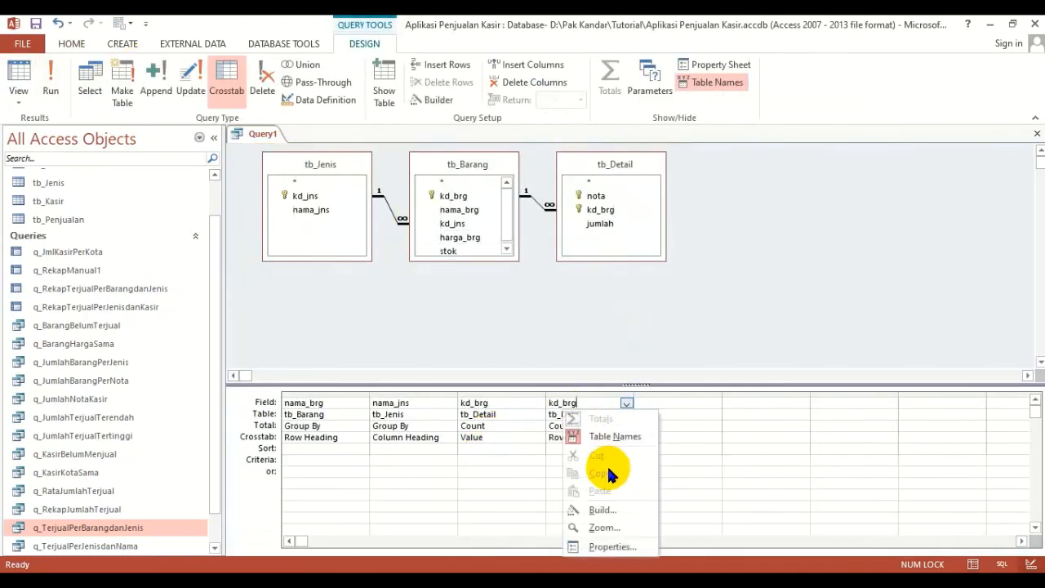
click(606, 526)
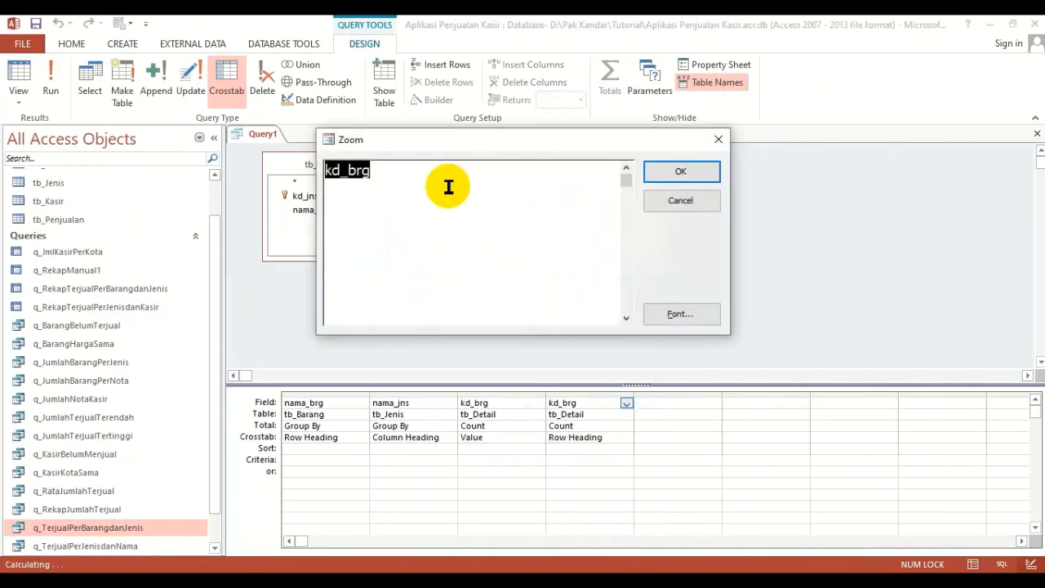
click(449, 180)
key(Home)
text(Tot)
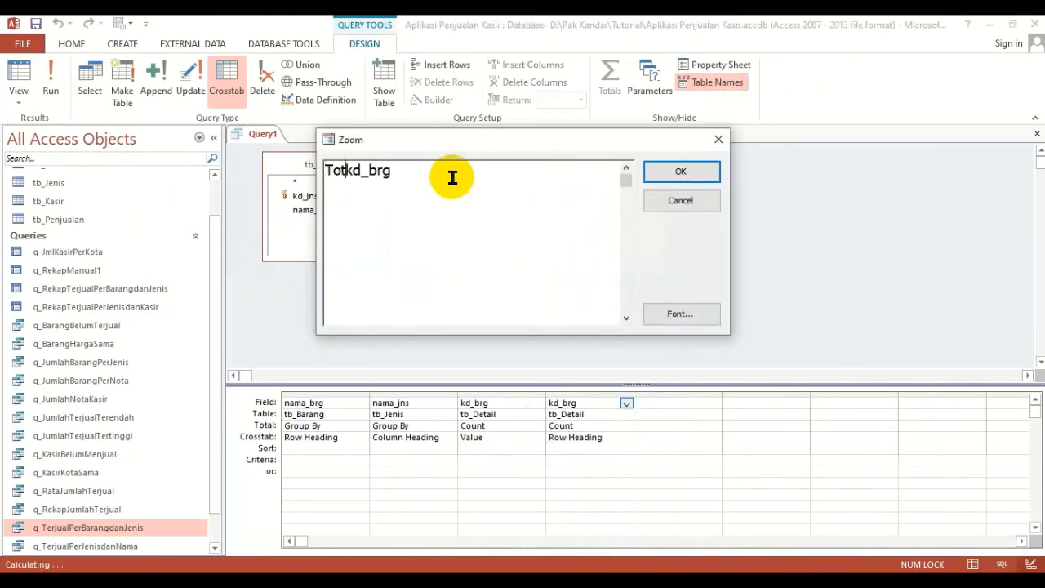
text(al:)
click(678, 173)
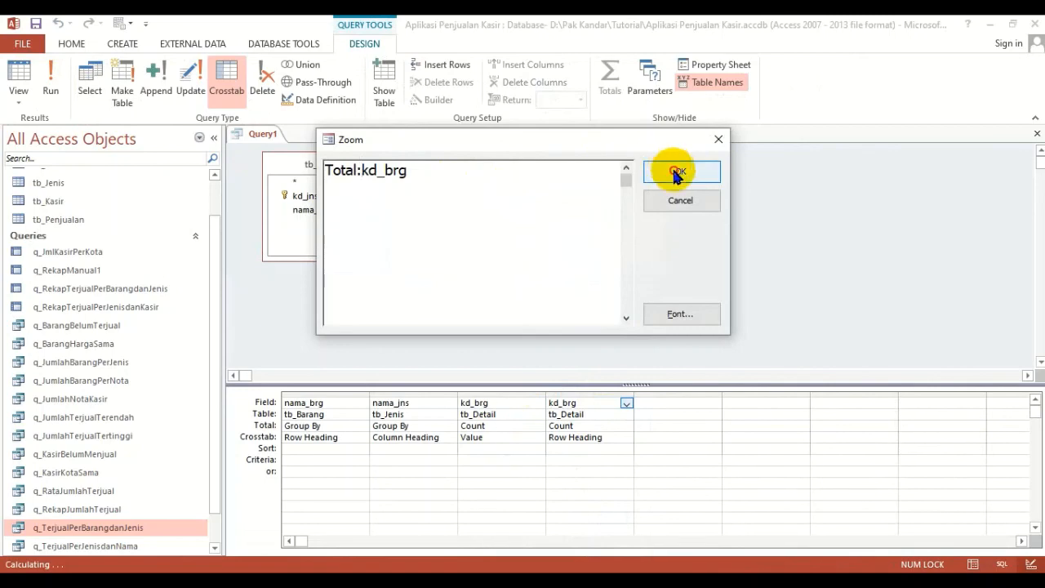
click(23, 82)
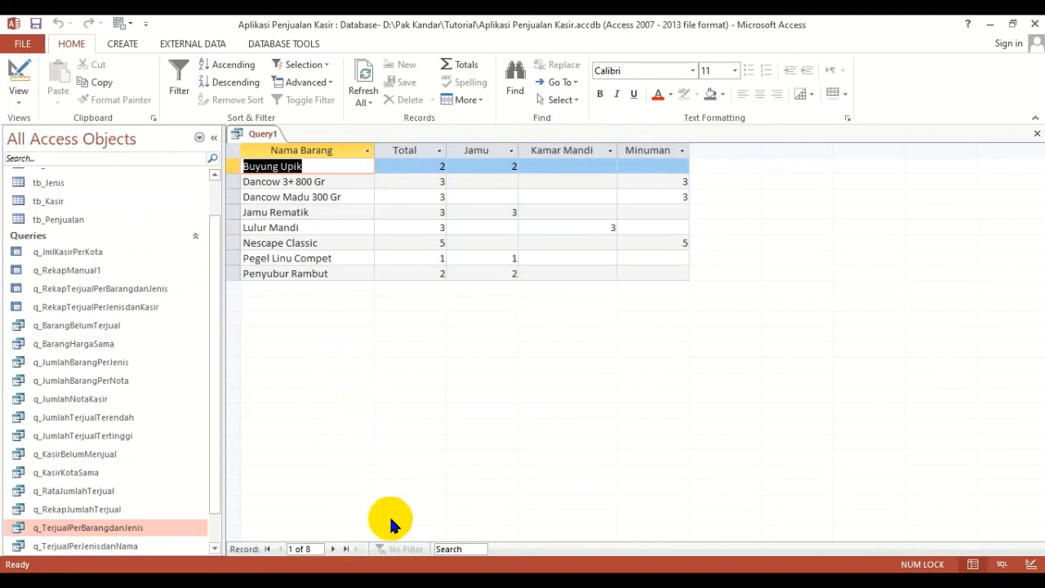
Switch to Photos and examine the target pictures Rekap Barang Terjual, Rekap Jumlah Kasir and Rekap Penjualan Kasir.
click(392, 581)
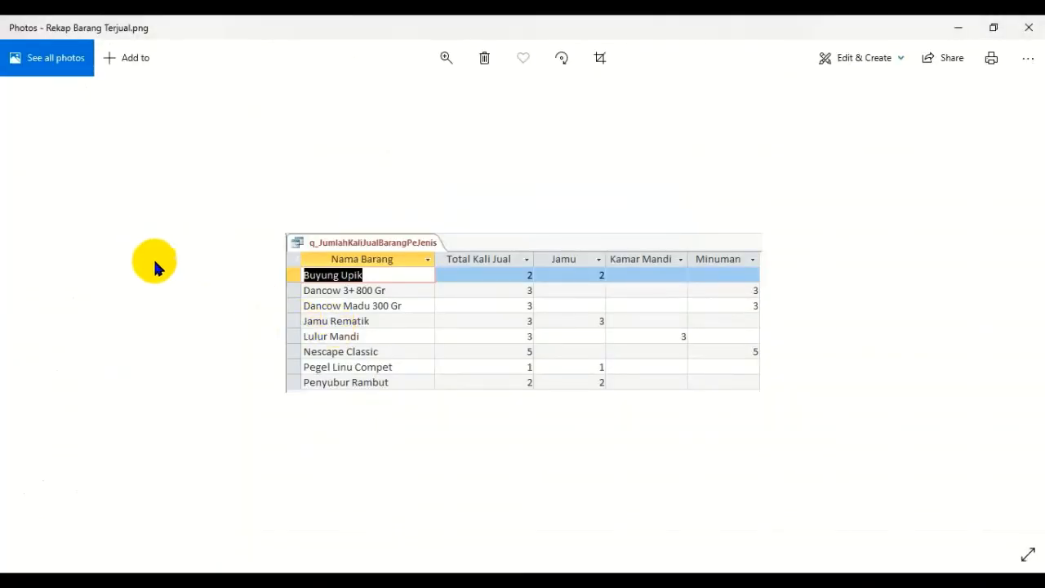
scroll(874, 306, up, 1)
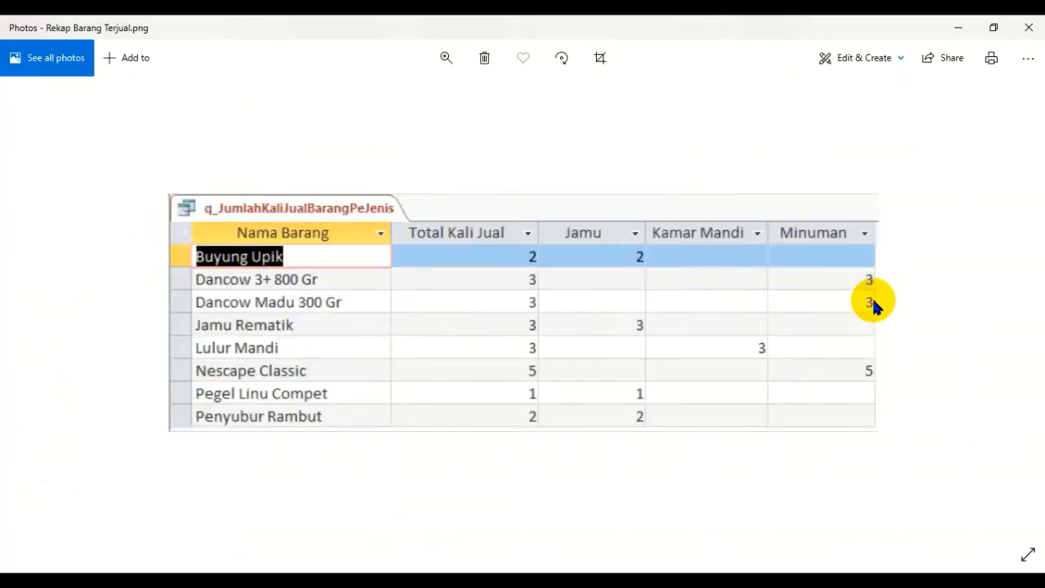
scroll(598, 298, up, 1)
scroll(482, 283, down, 2)
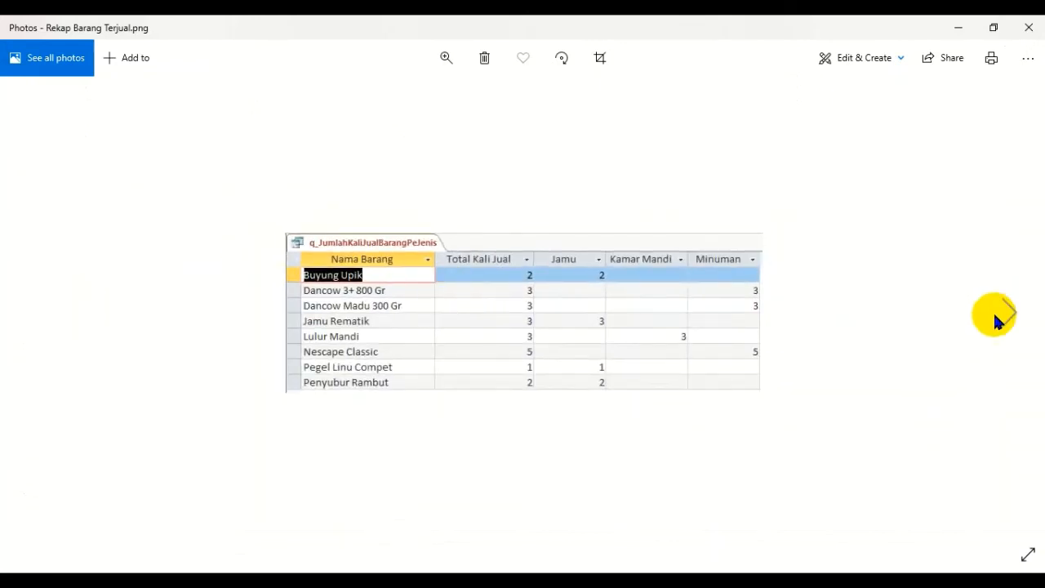
click(992, 315)
click(1012, 314)
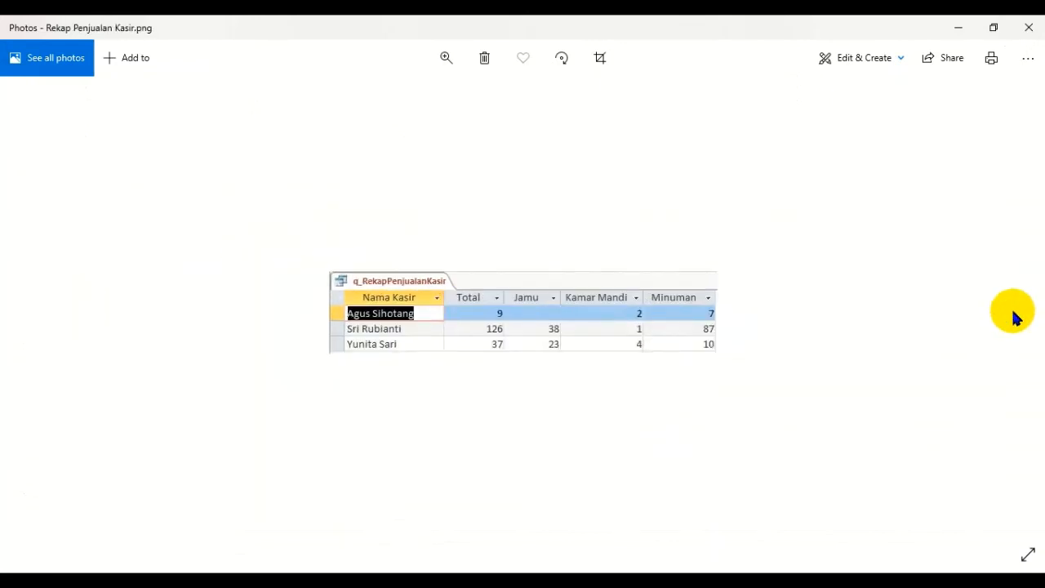
click(44, 308)
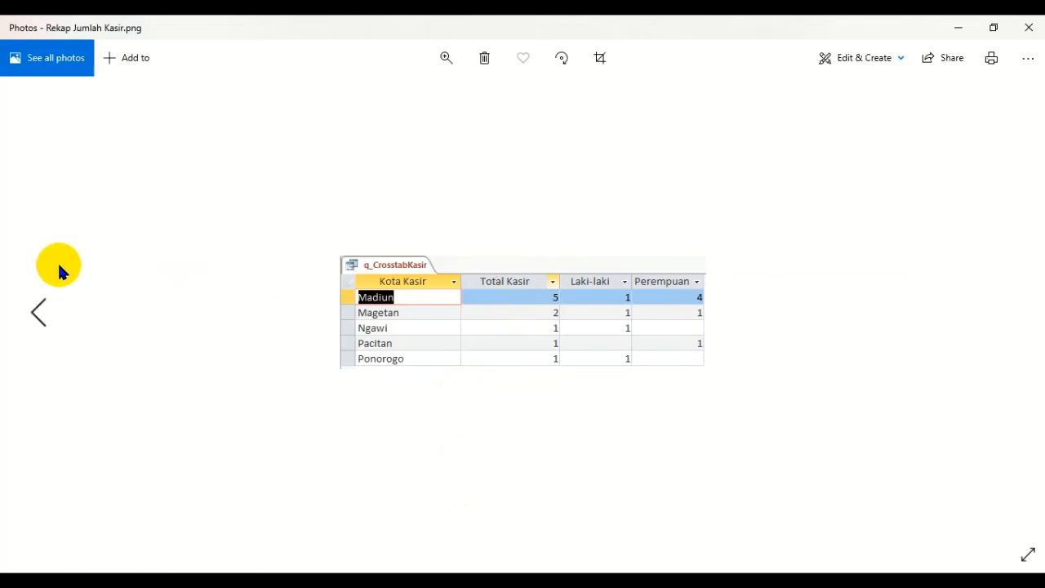
click(52, 312)
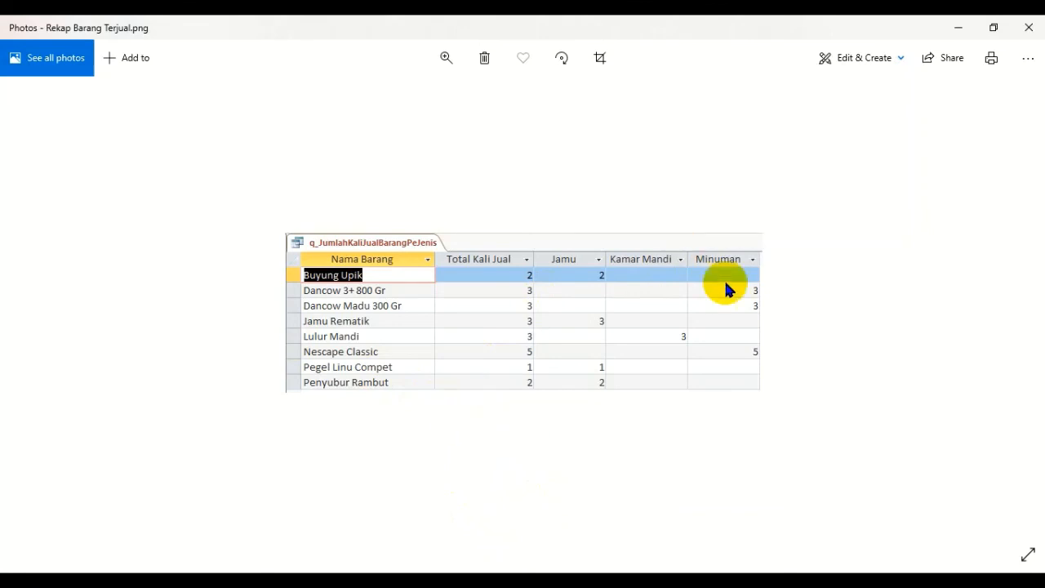
click(1010, 315)
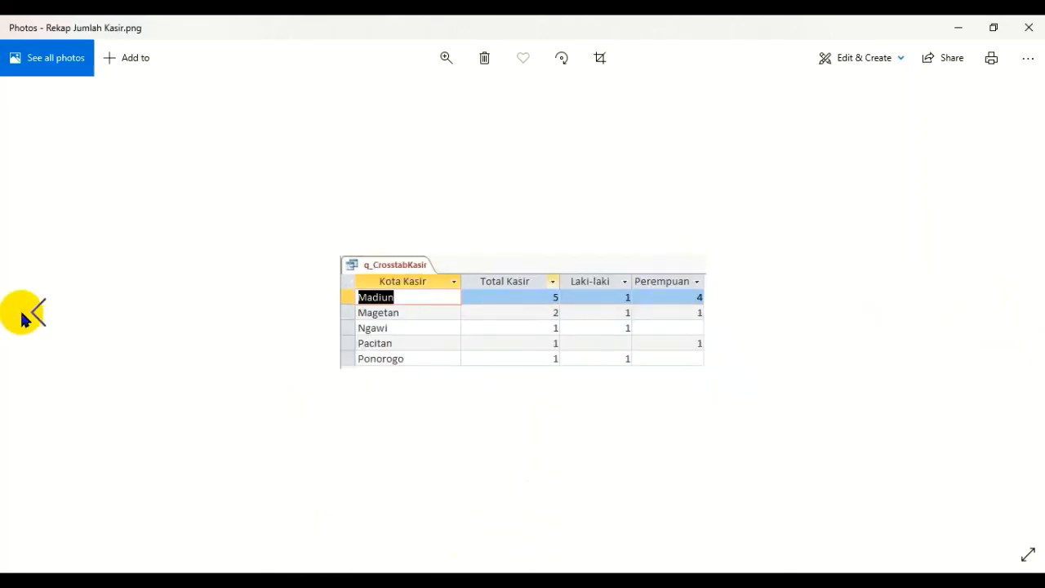
click(37, 315)
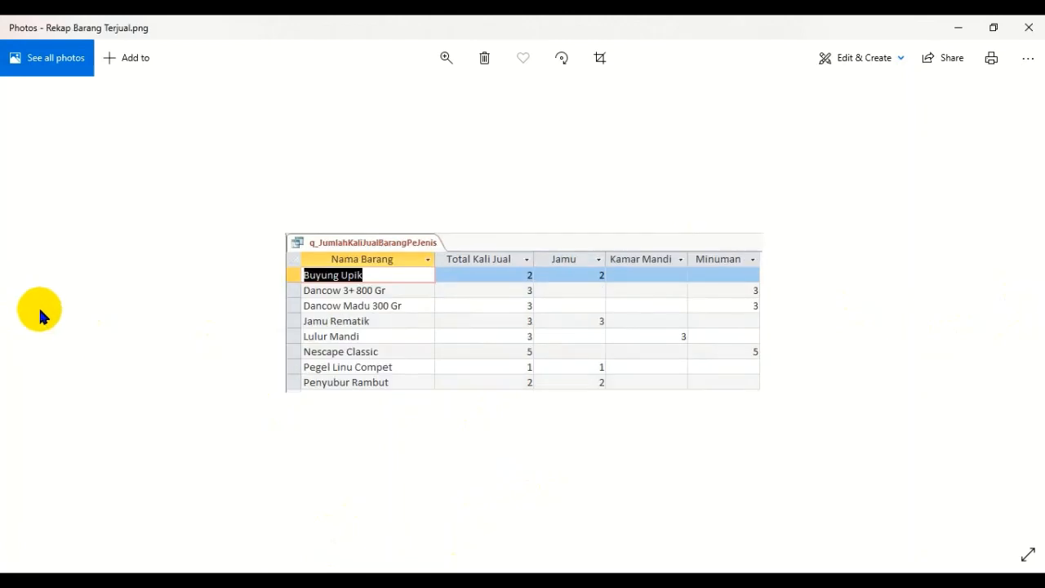
Switch back to Access and start creating a new query.
key(alt+Tab)
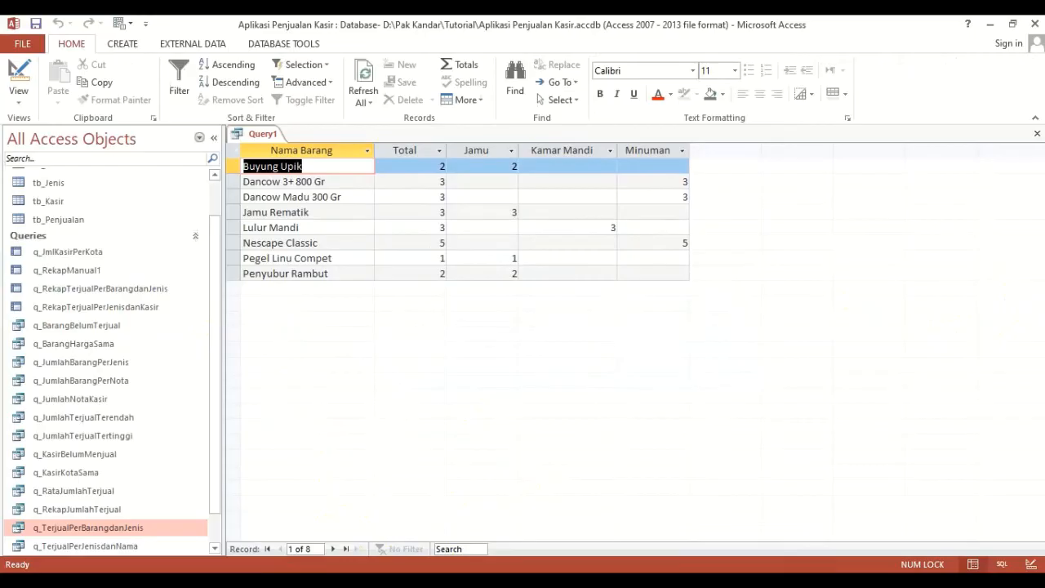
click(137, 40)
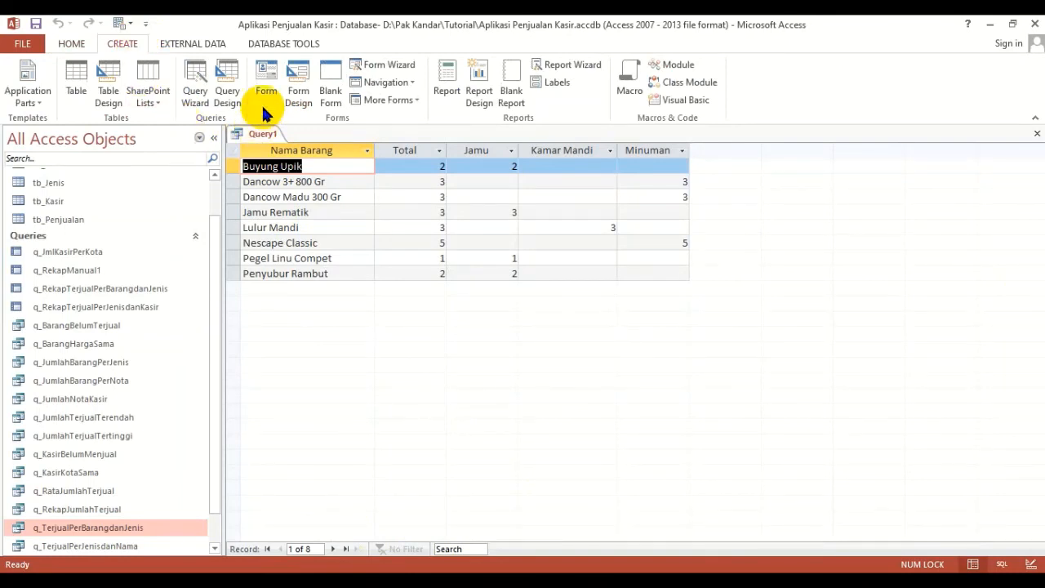